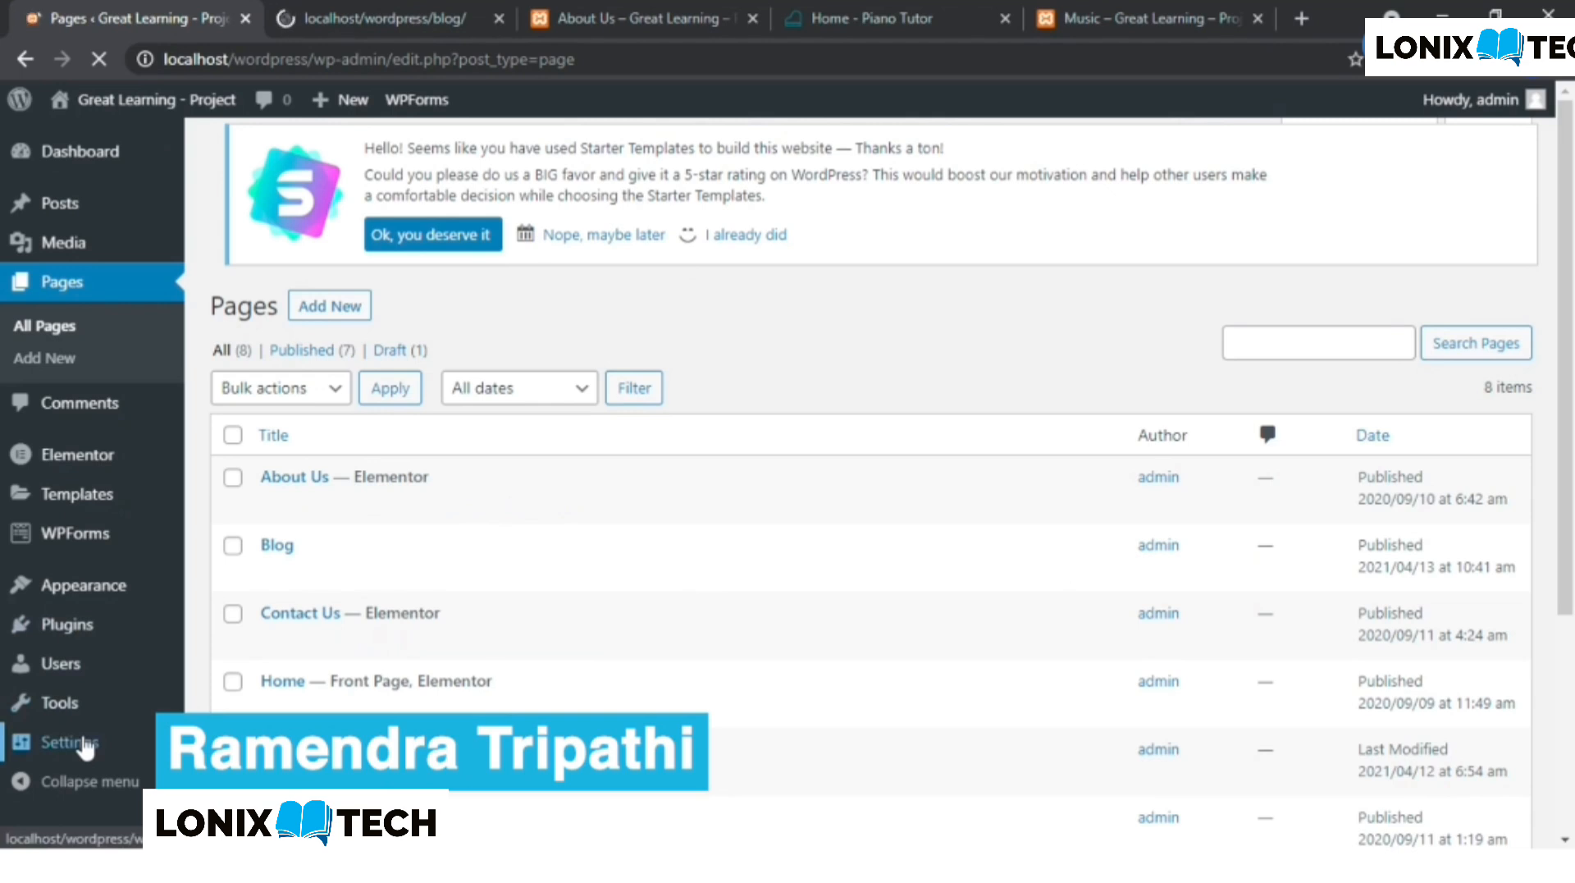
- In the Reading settings, set a static homepage with Home as homepage and Blog as posts page, and save the changes
mouse_move(85, 745)
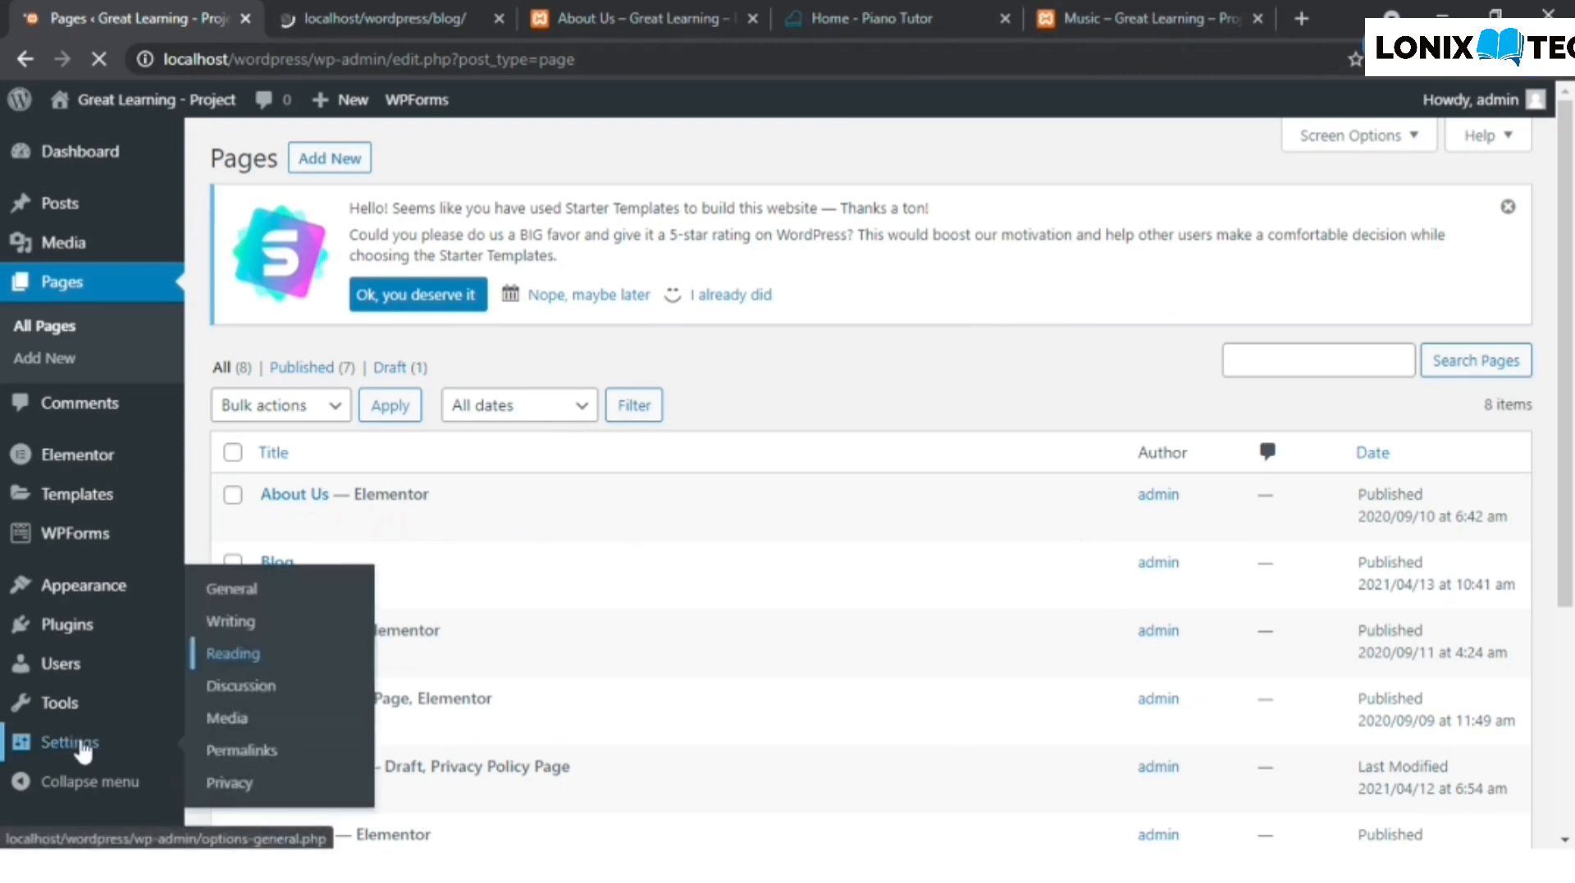
click(268, 655)
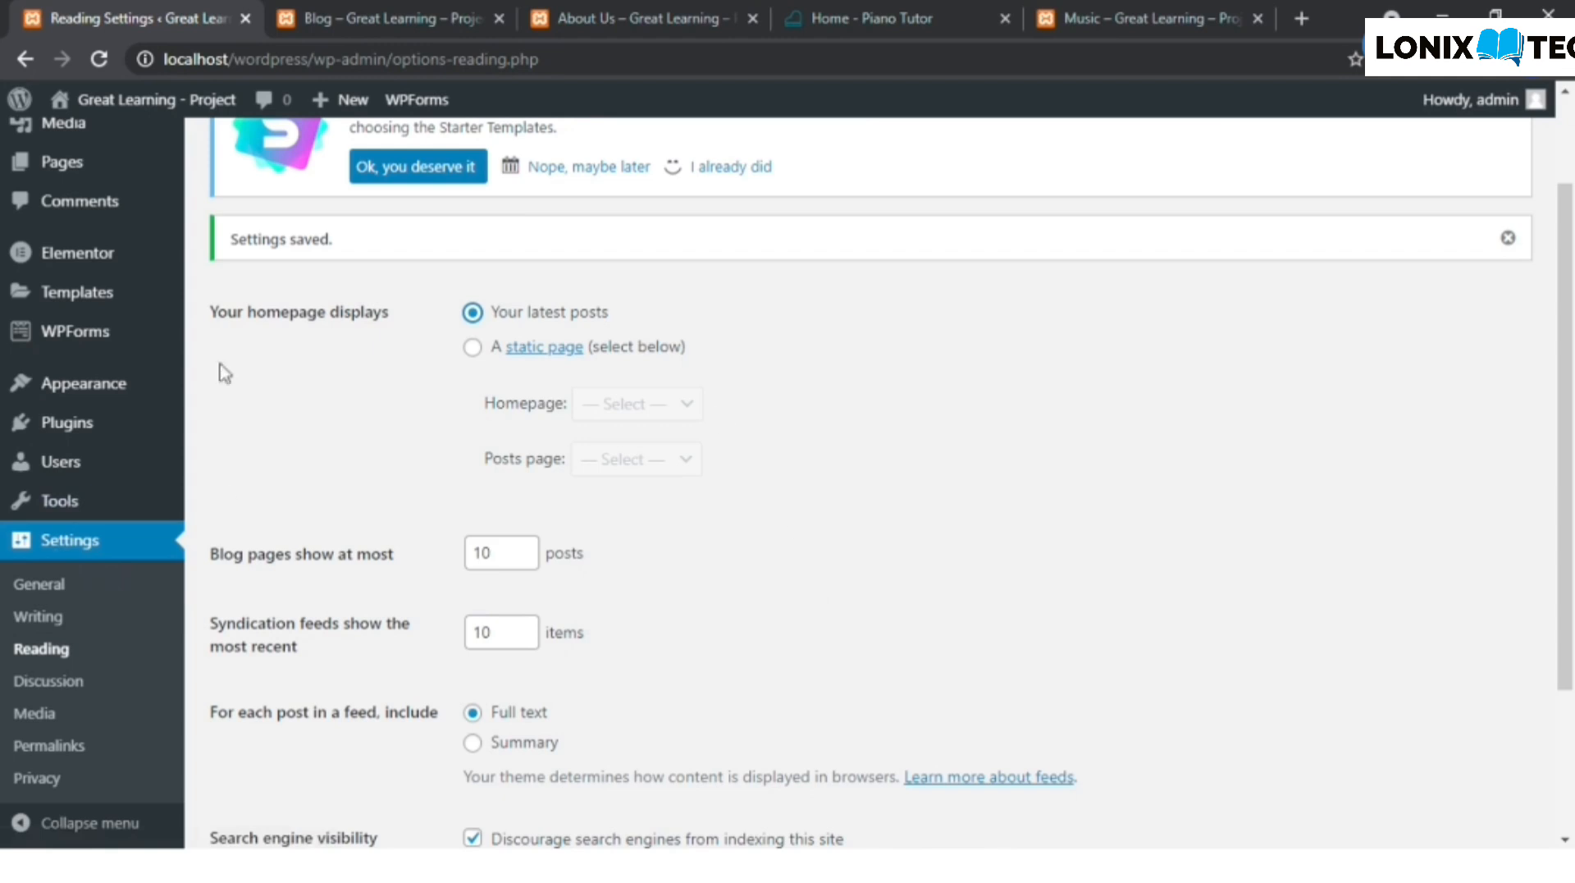
click(474, 348)
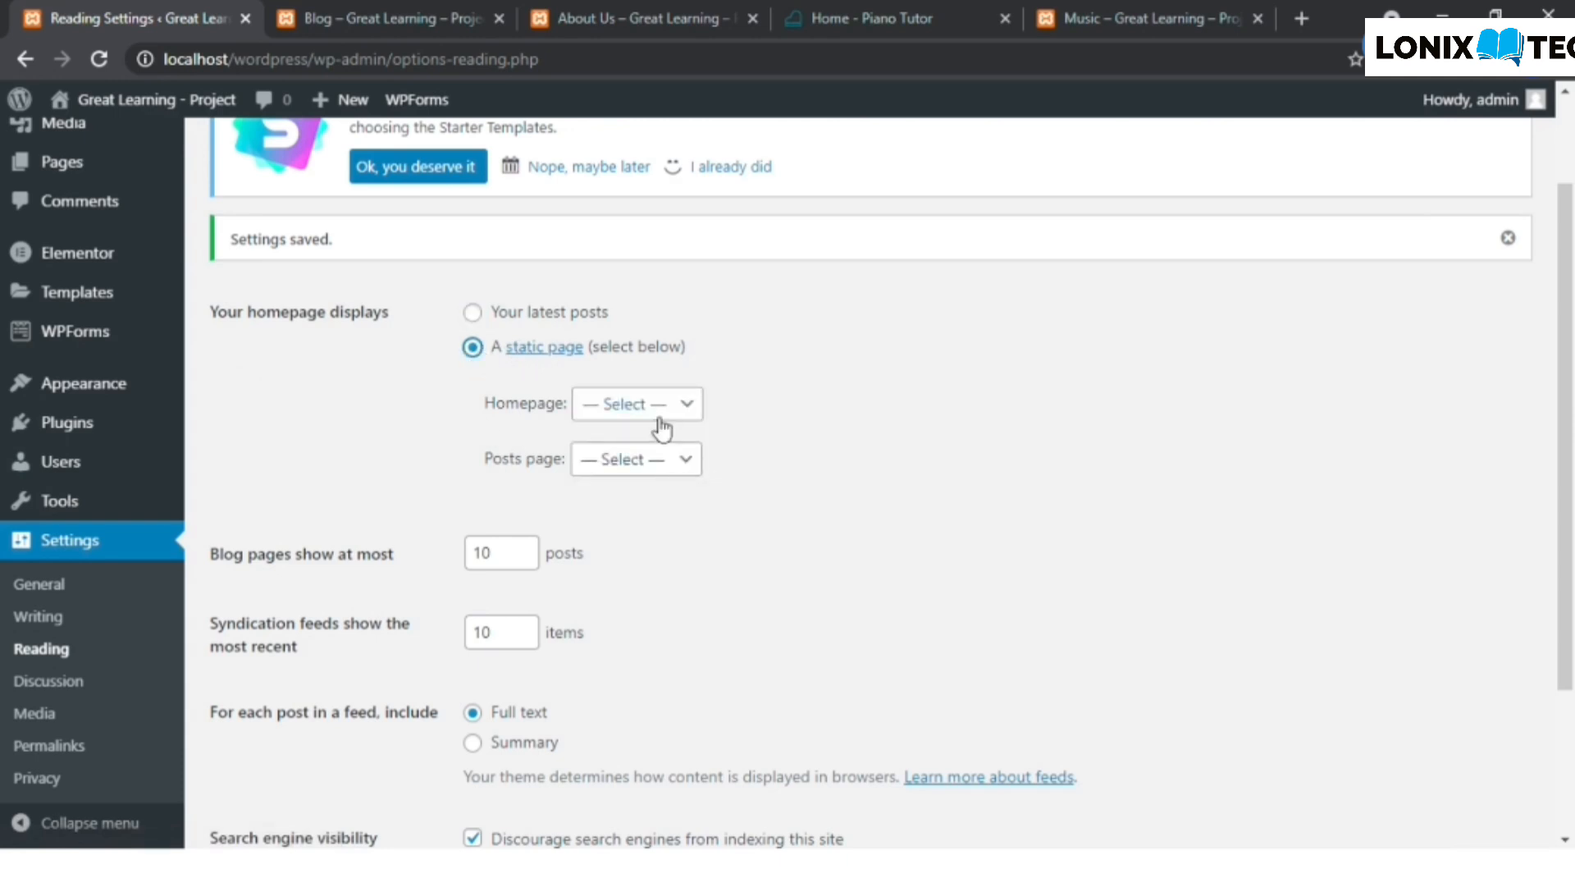
click(688, 408)
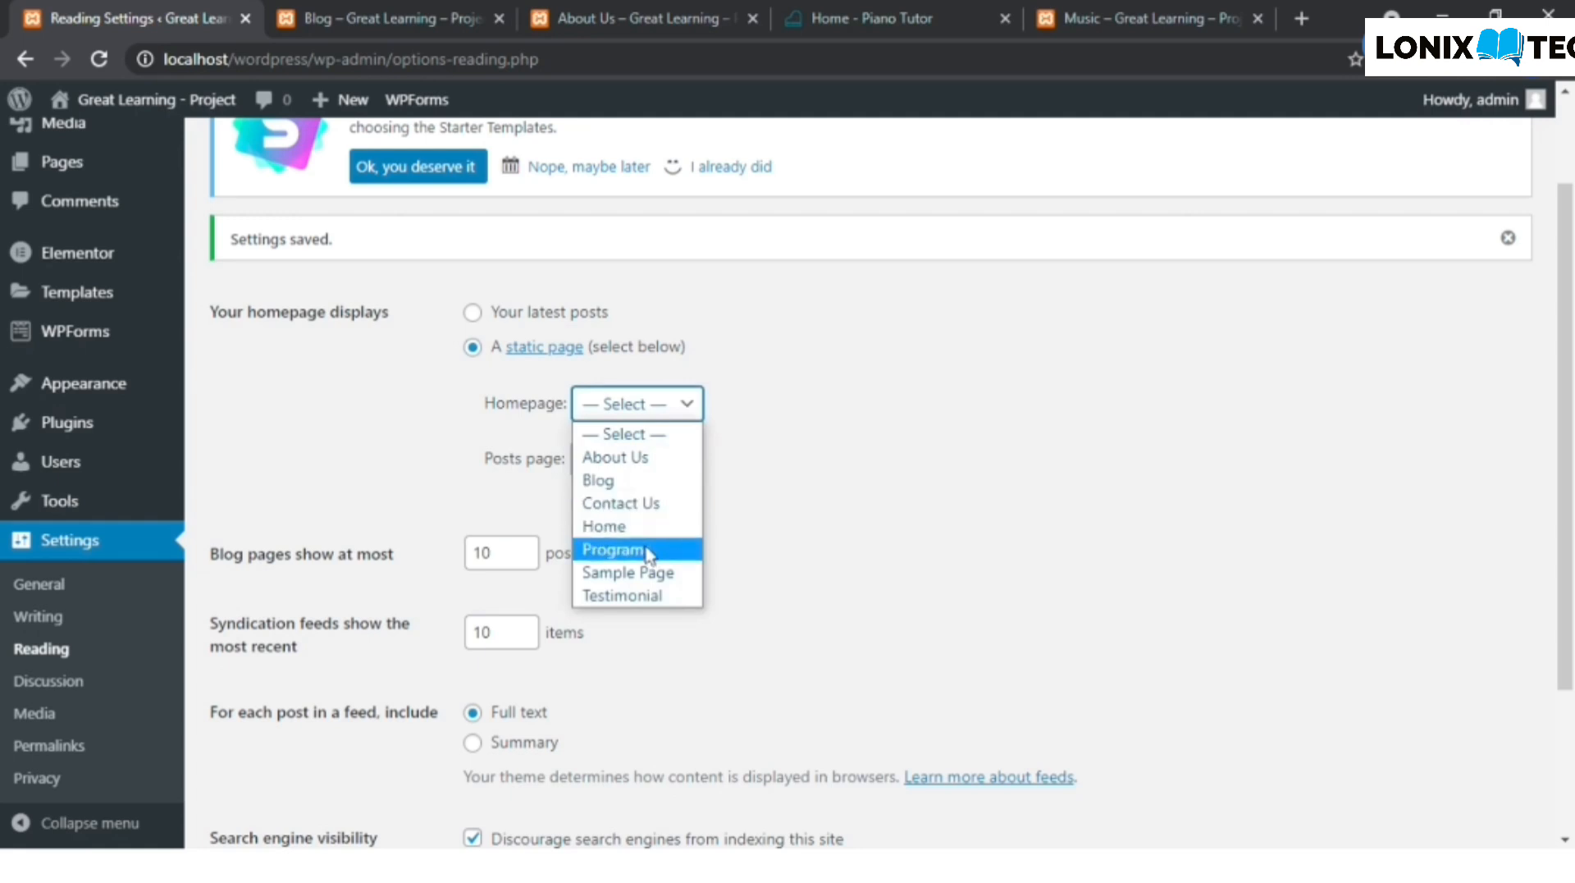
click(646, 529)
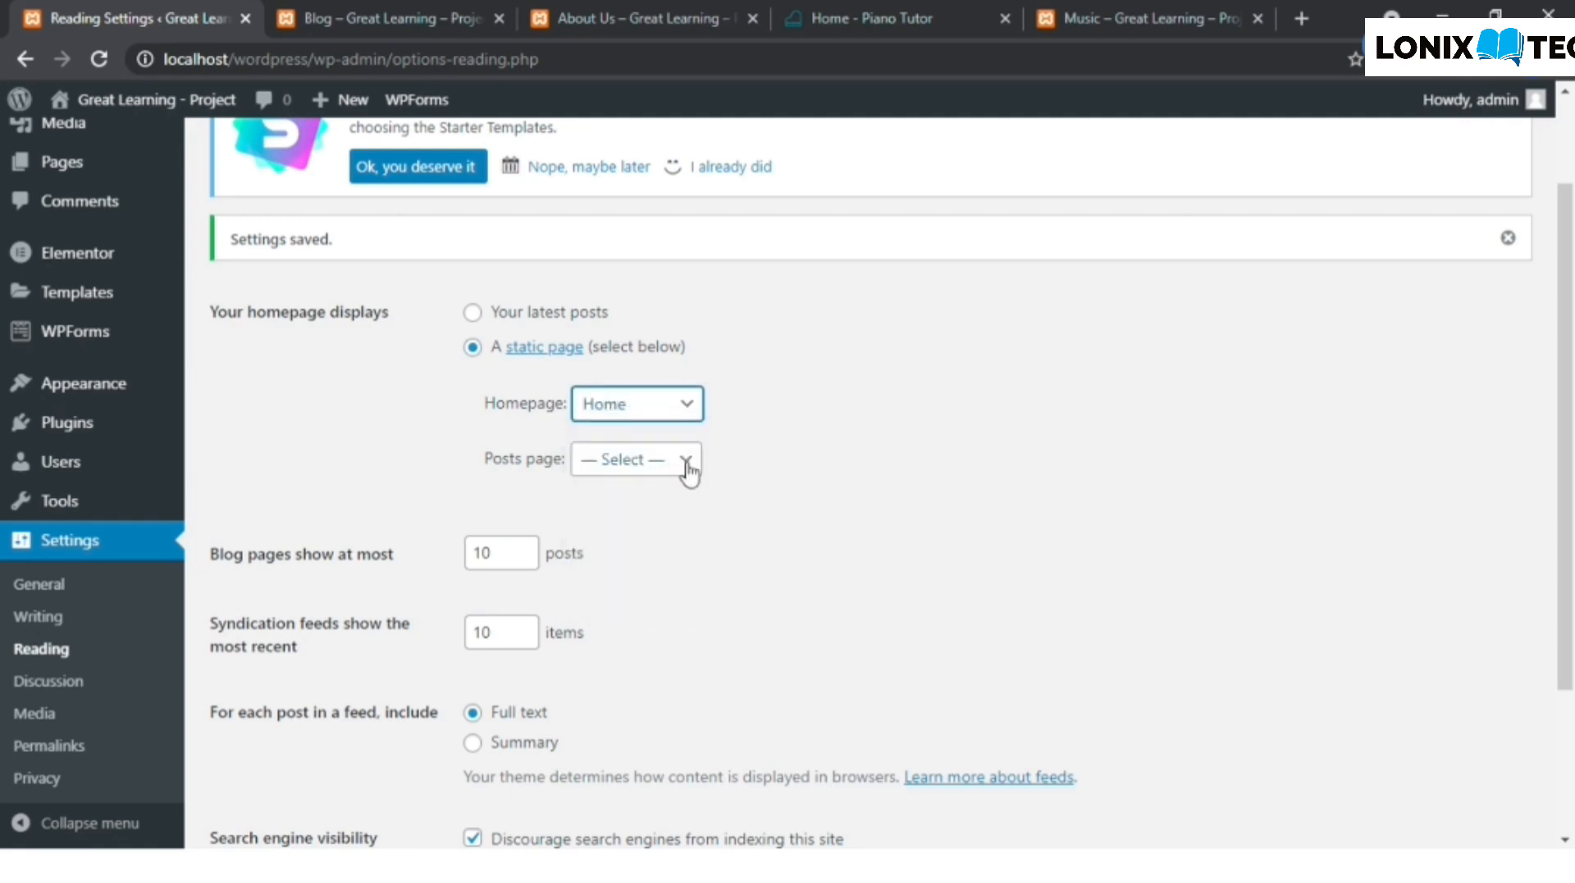
click(688, 466)
click(640, 536)
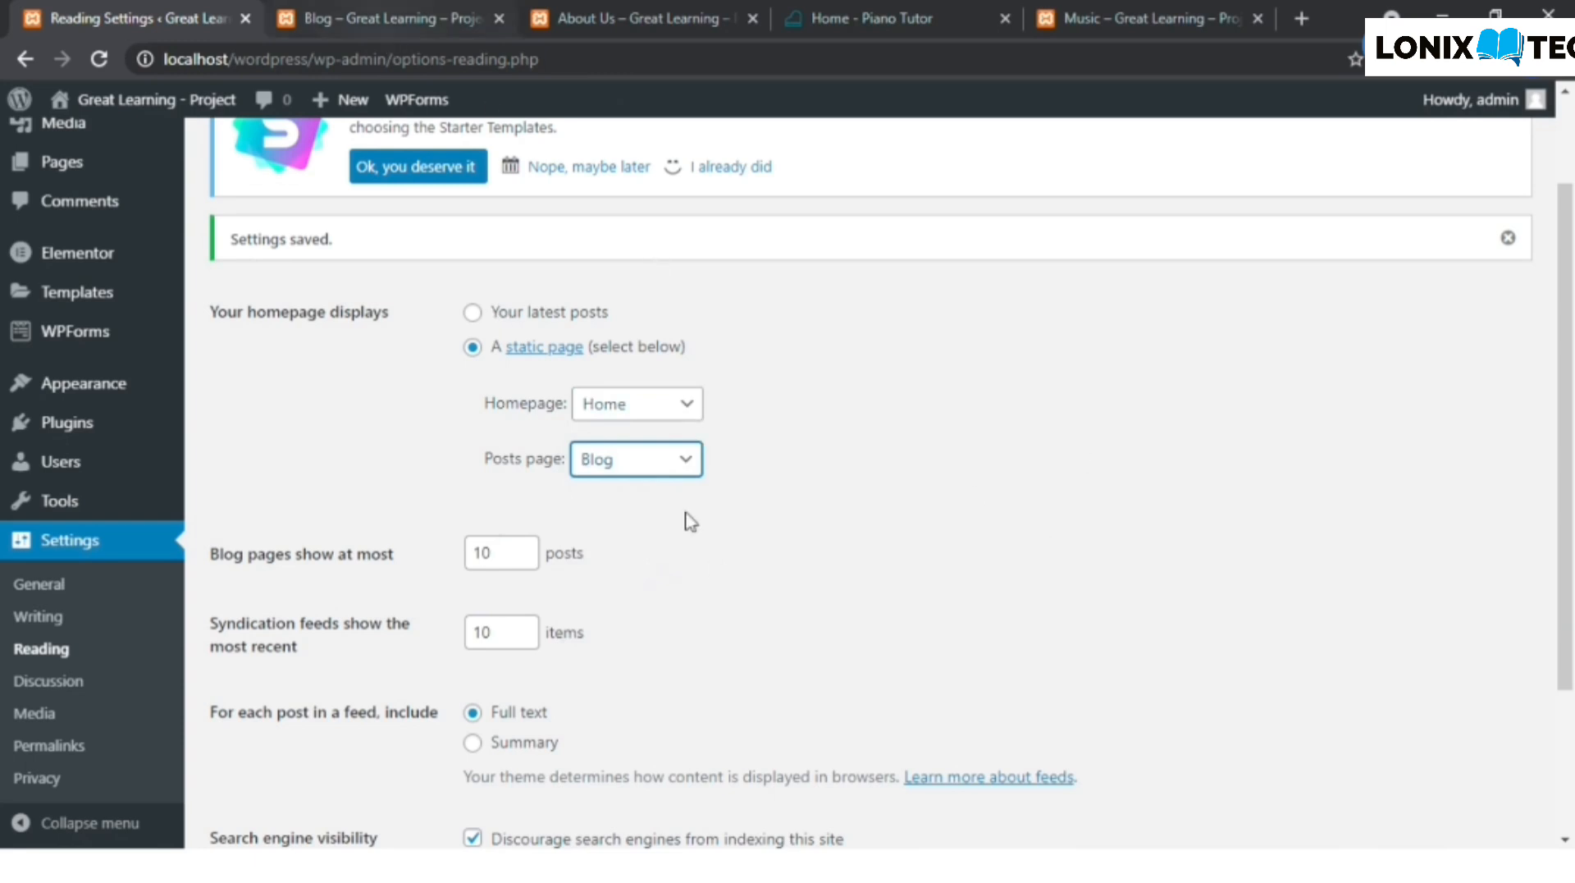
scroll(1135, 731, down, 3)
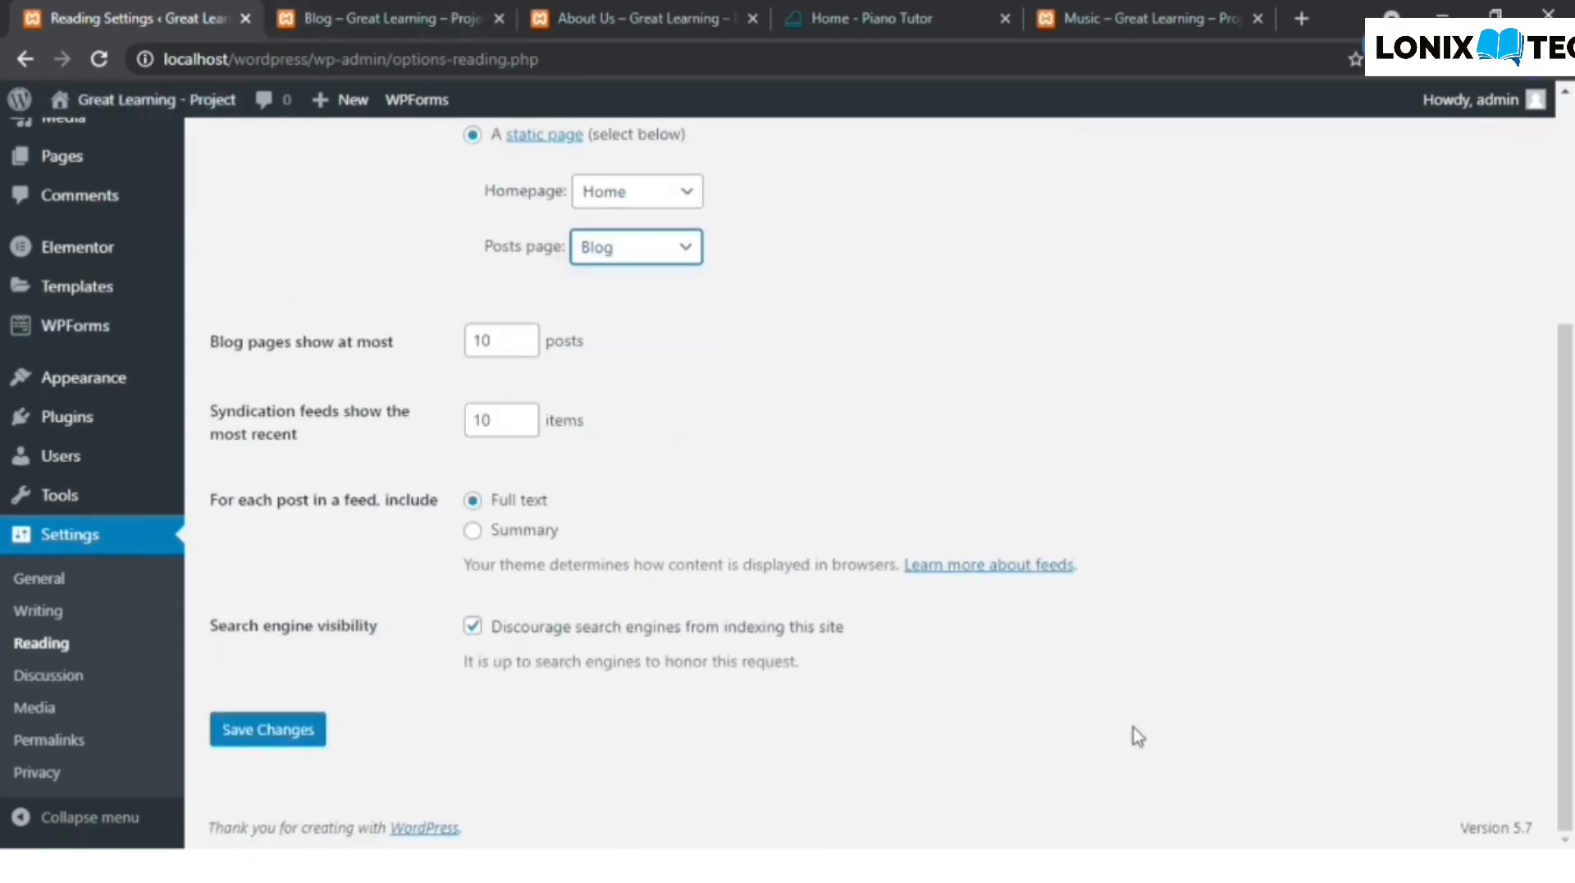
click(305, 732)
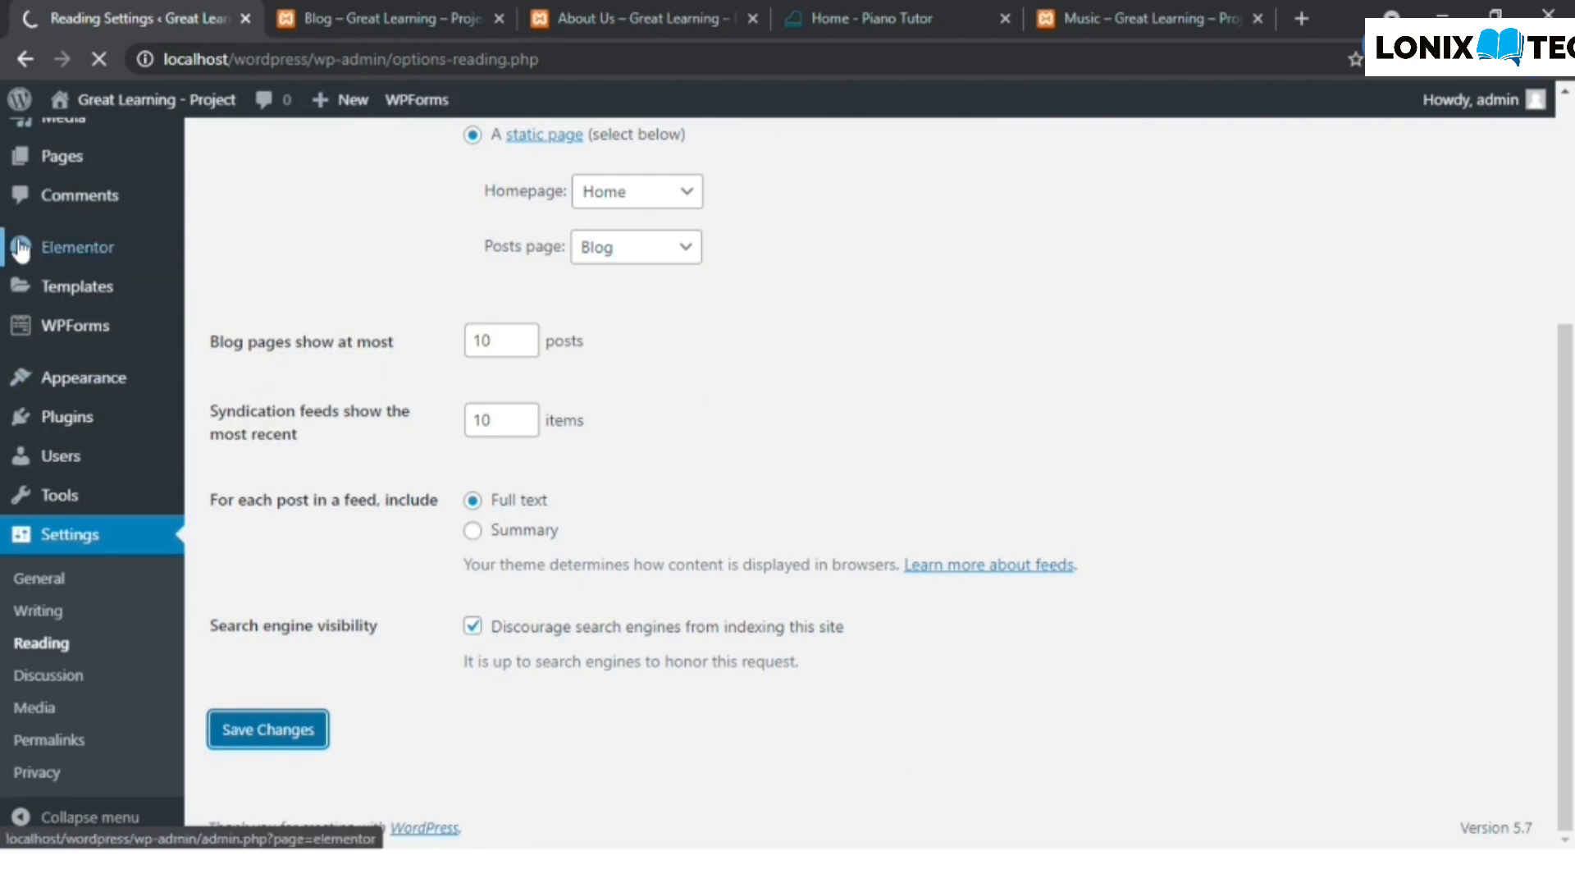
mouse_move(21, 250)
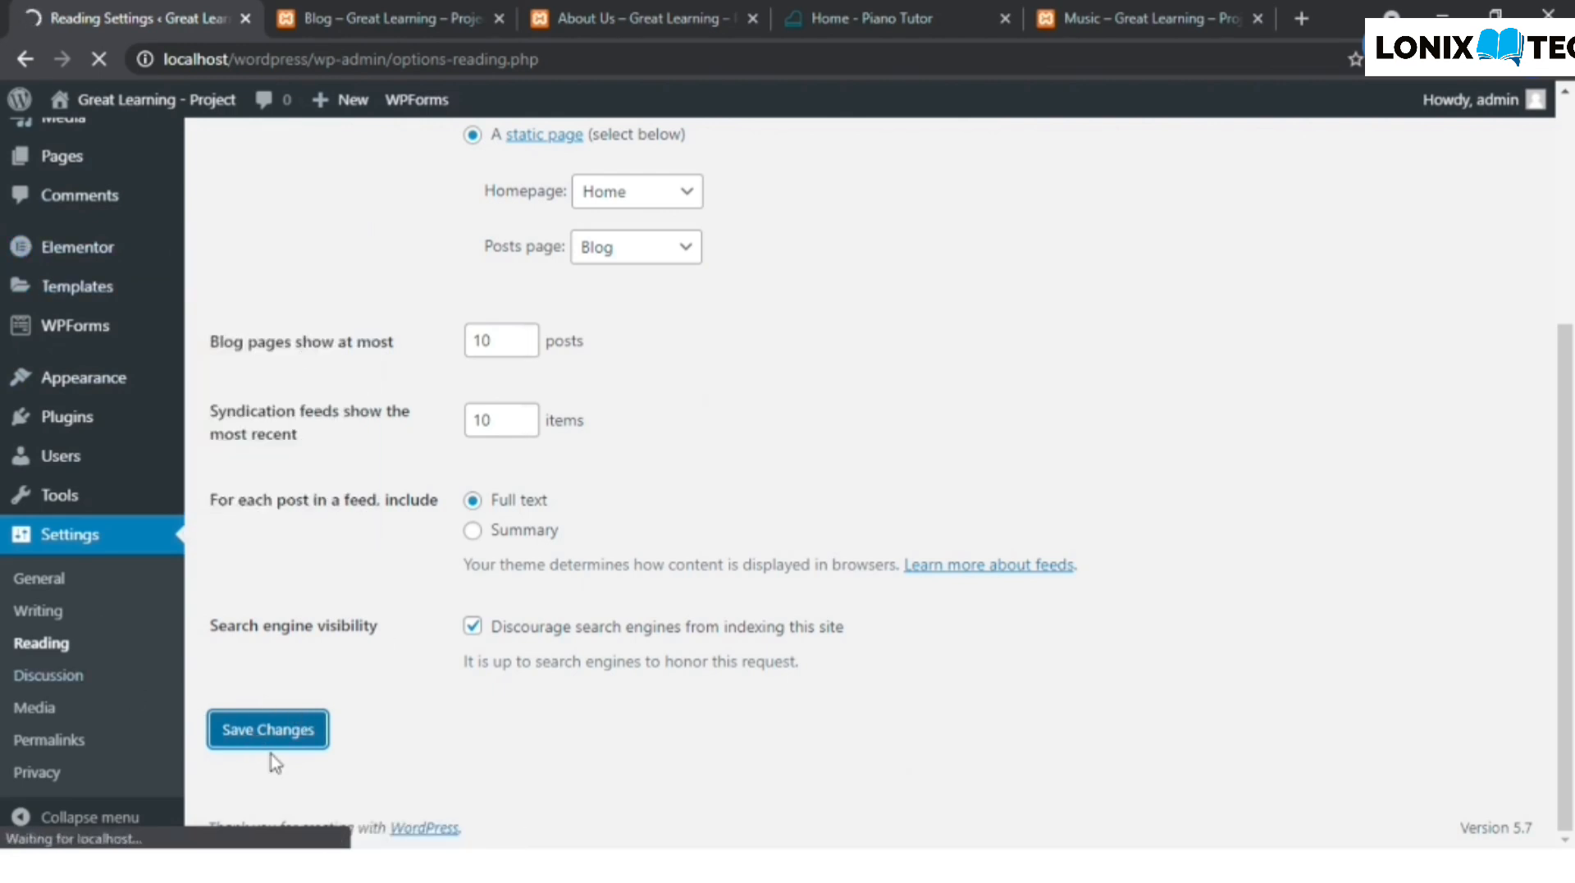
mouse_move(66, 156)
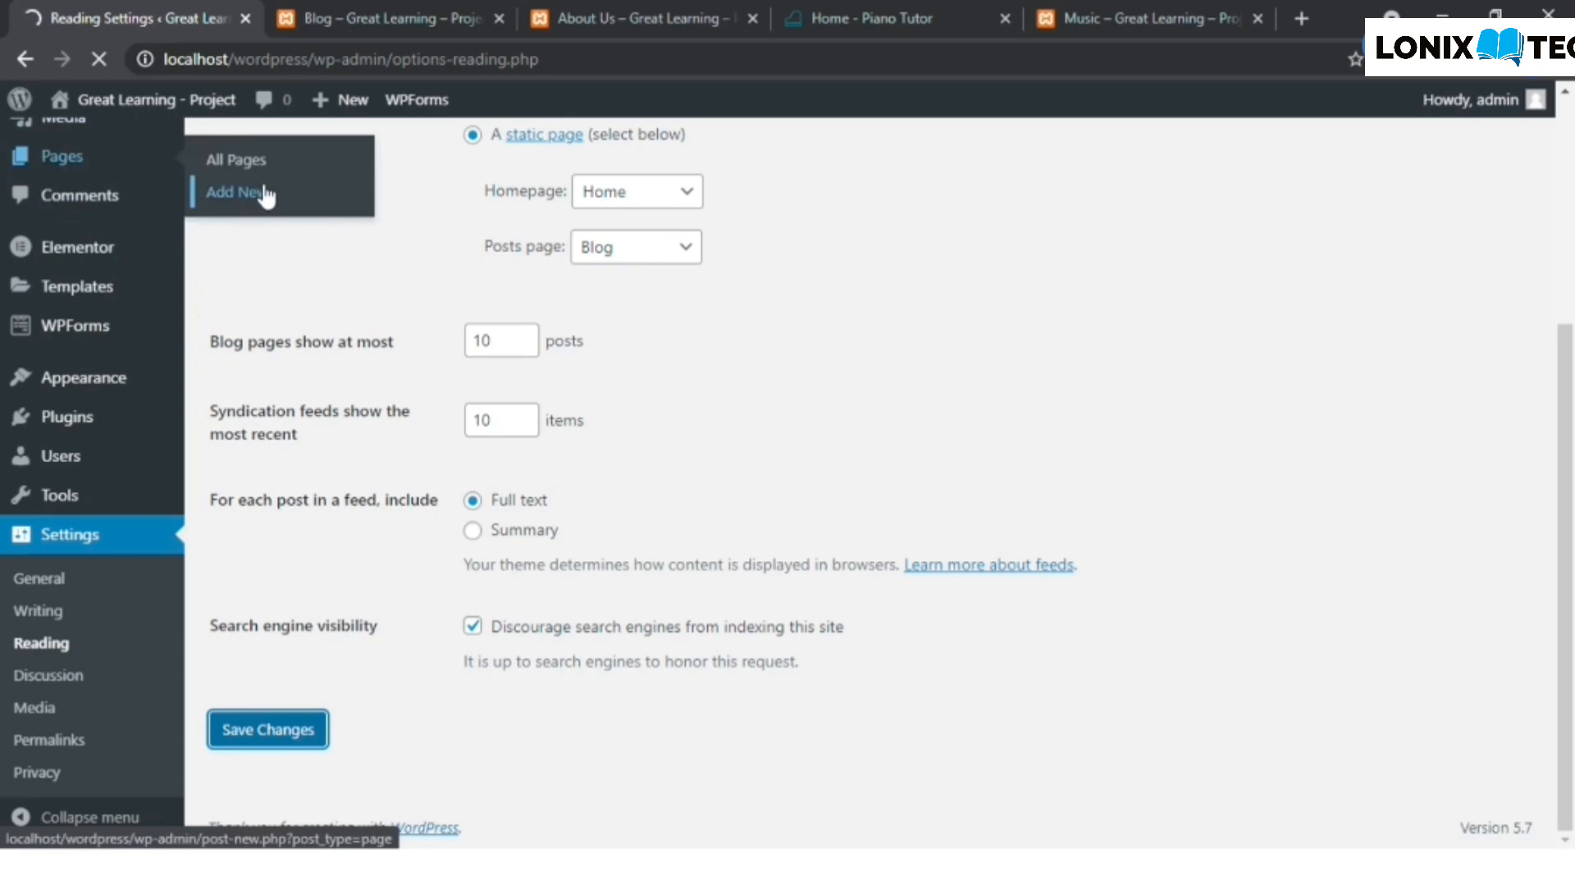
middle_click(265, 196)
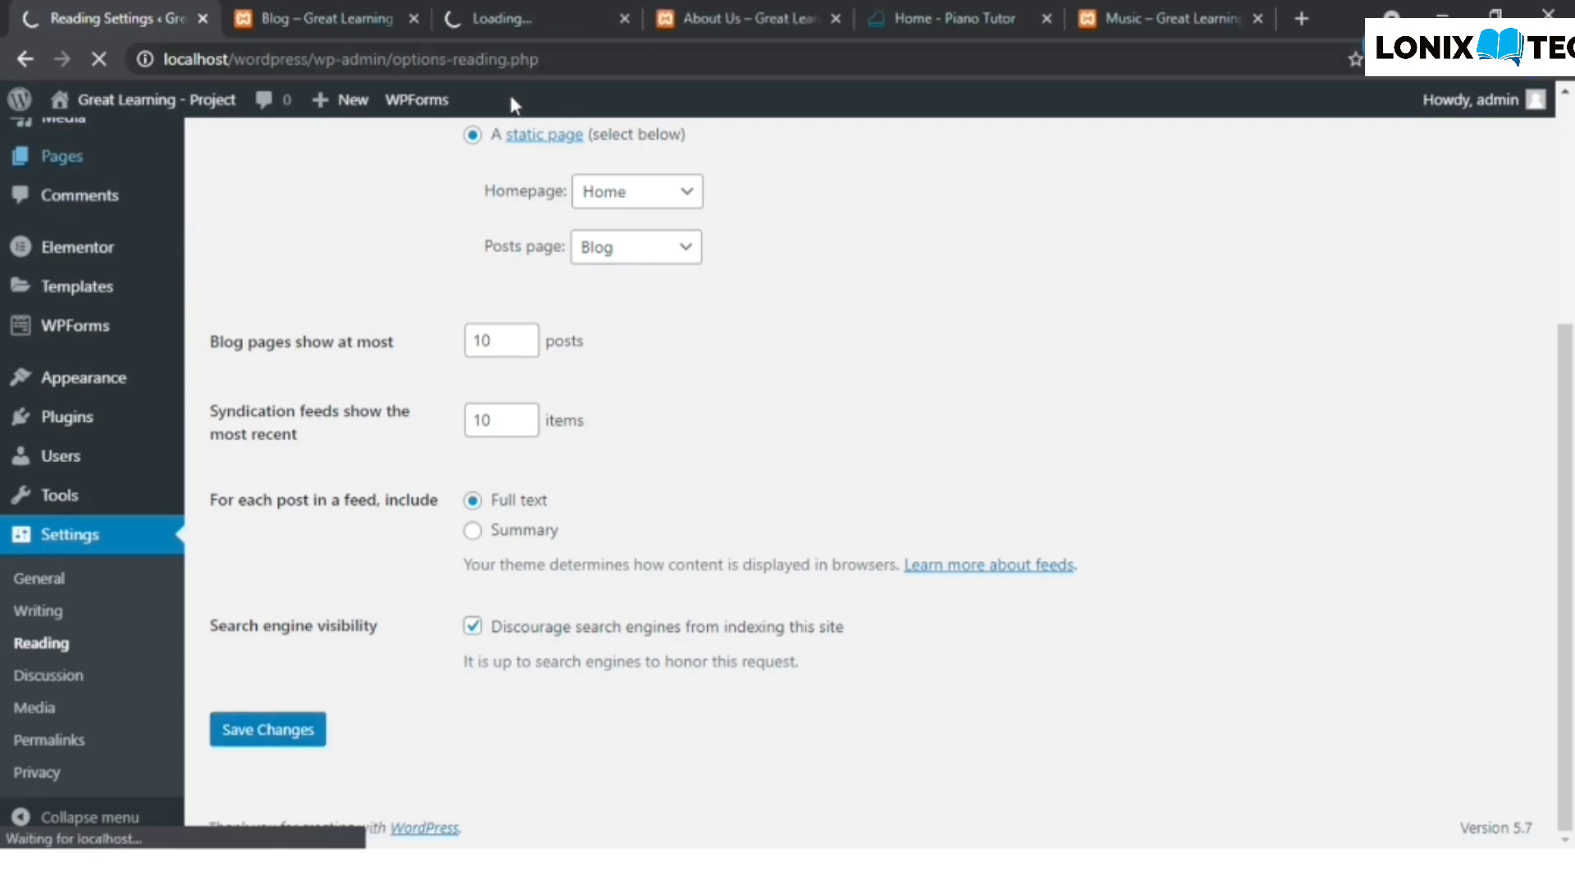
click(625, 18)
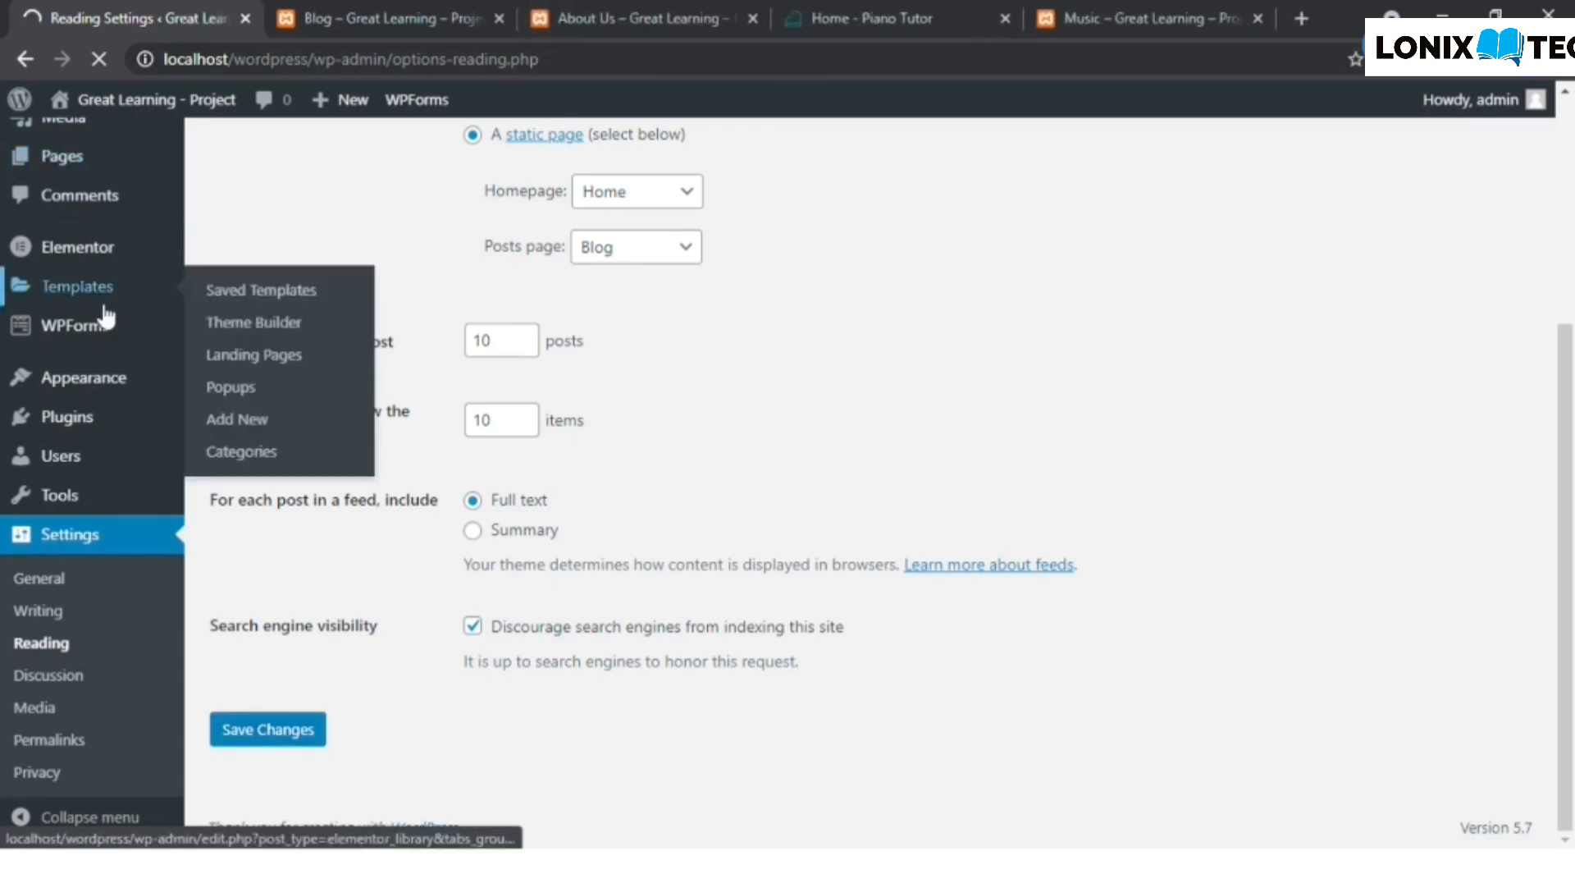
- Start a new post in a separate tab titled "Music Theory" with a paragraph on why understanding music theory is important
mouse_move(86, 205)
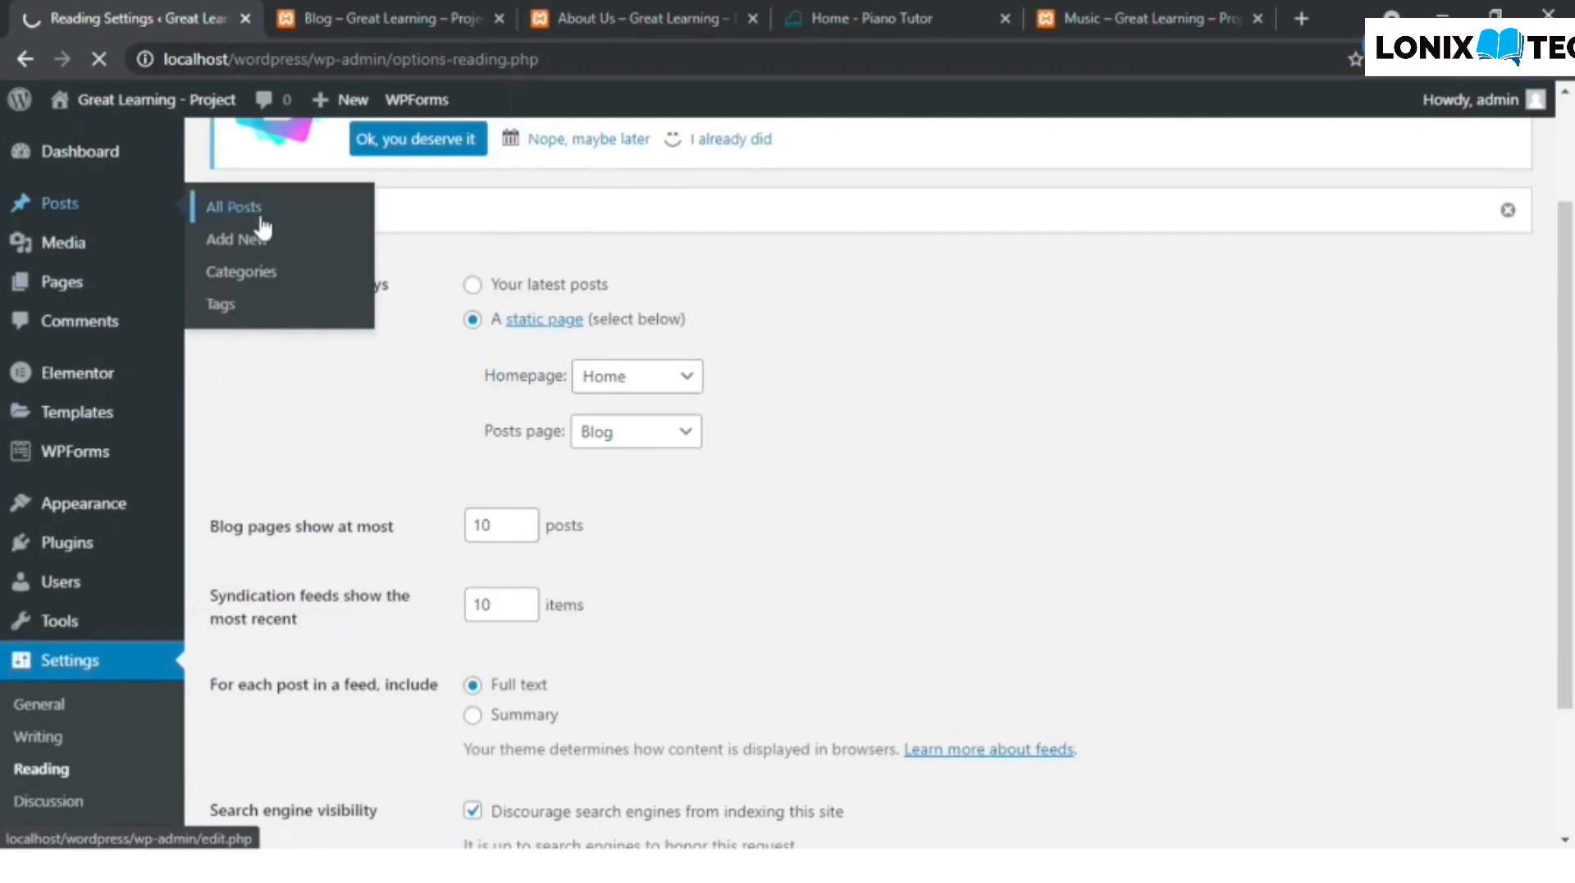
middle_click(280, 245)
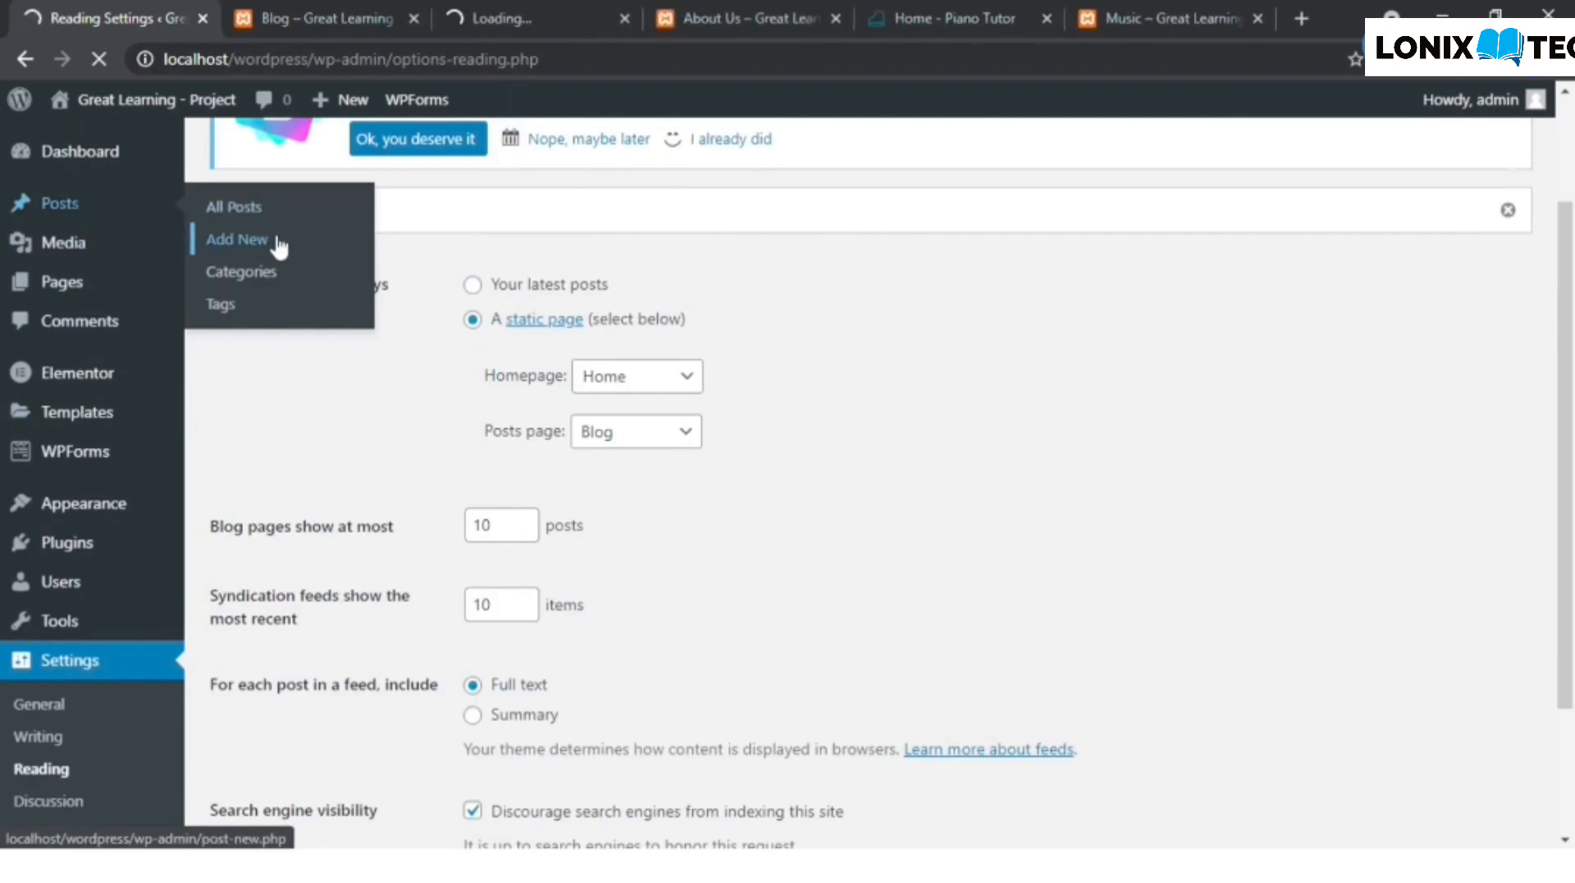
click(474, 22)
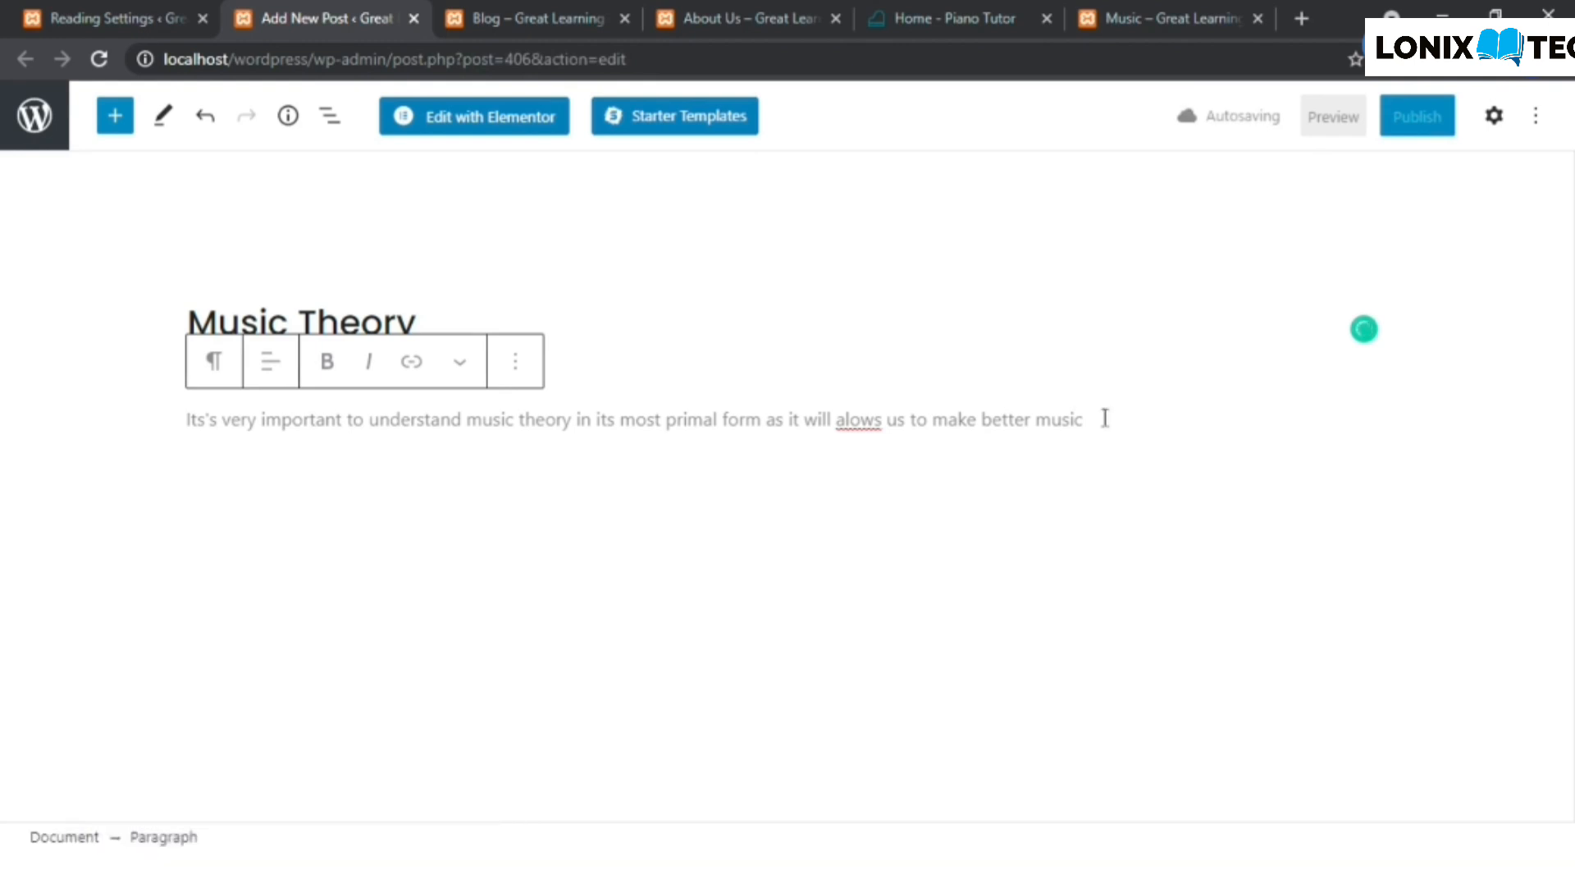
- Correct the misspelled word to "allows" in the post's paragraph and end the sentence with a full stop
click(853, 419)
text(l)
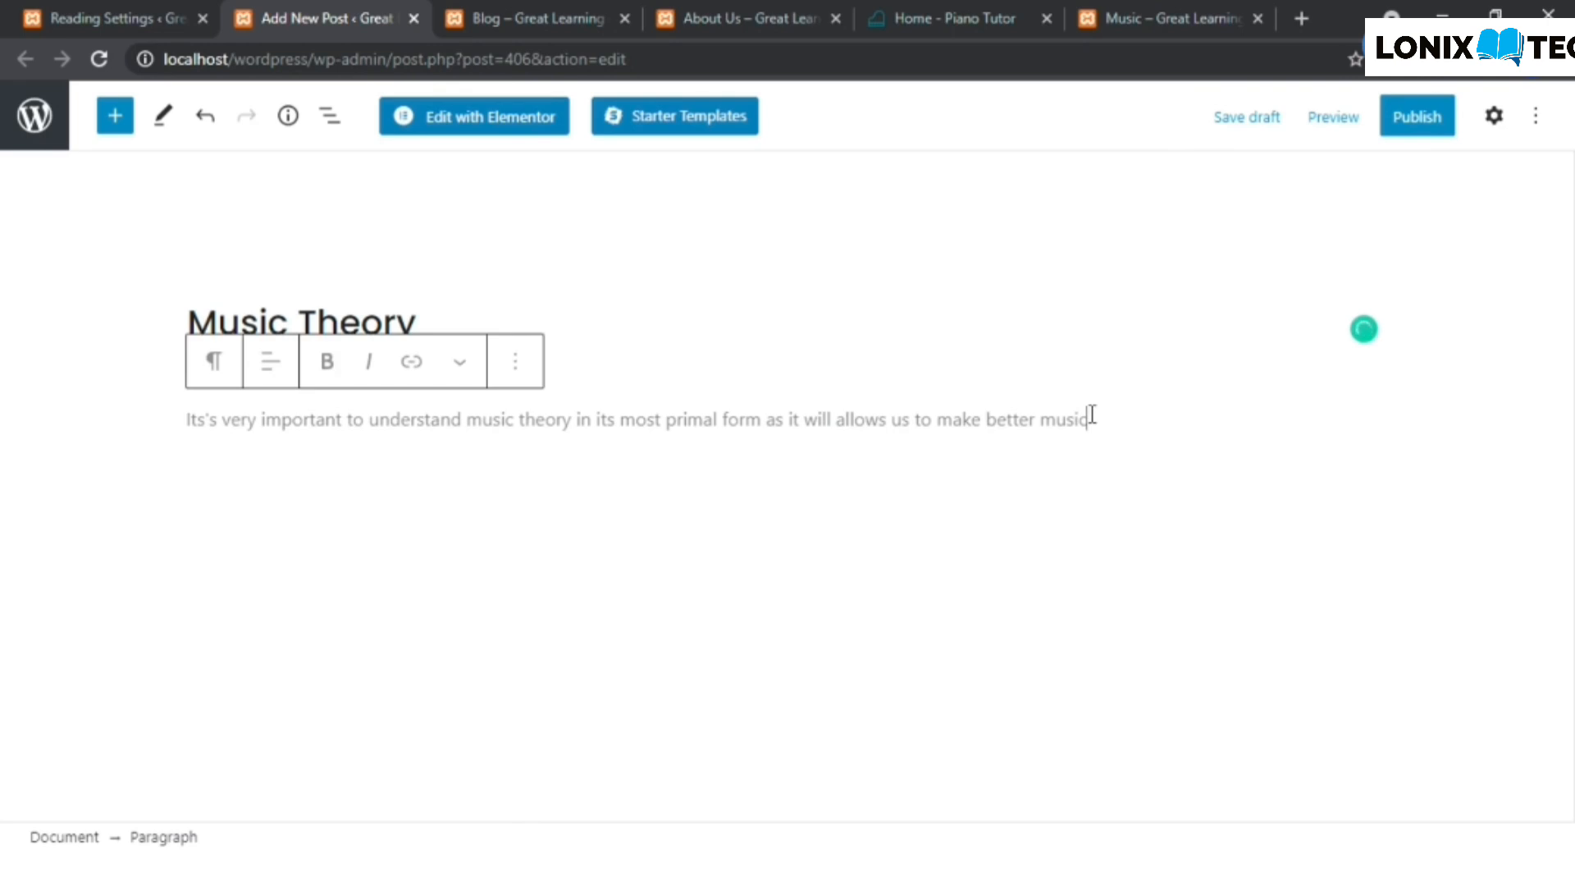
click(1092, 414)
text(.)
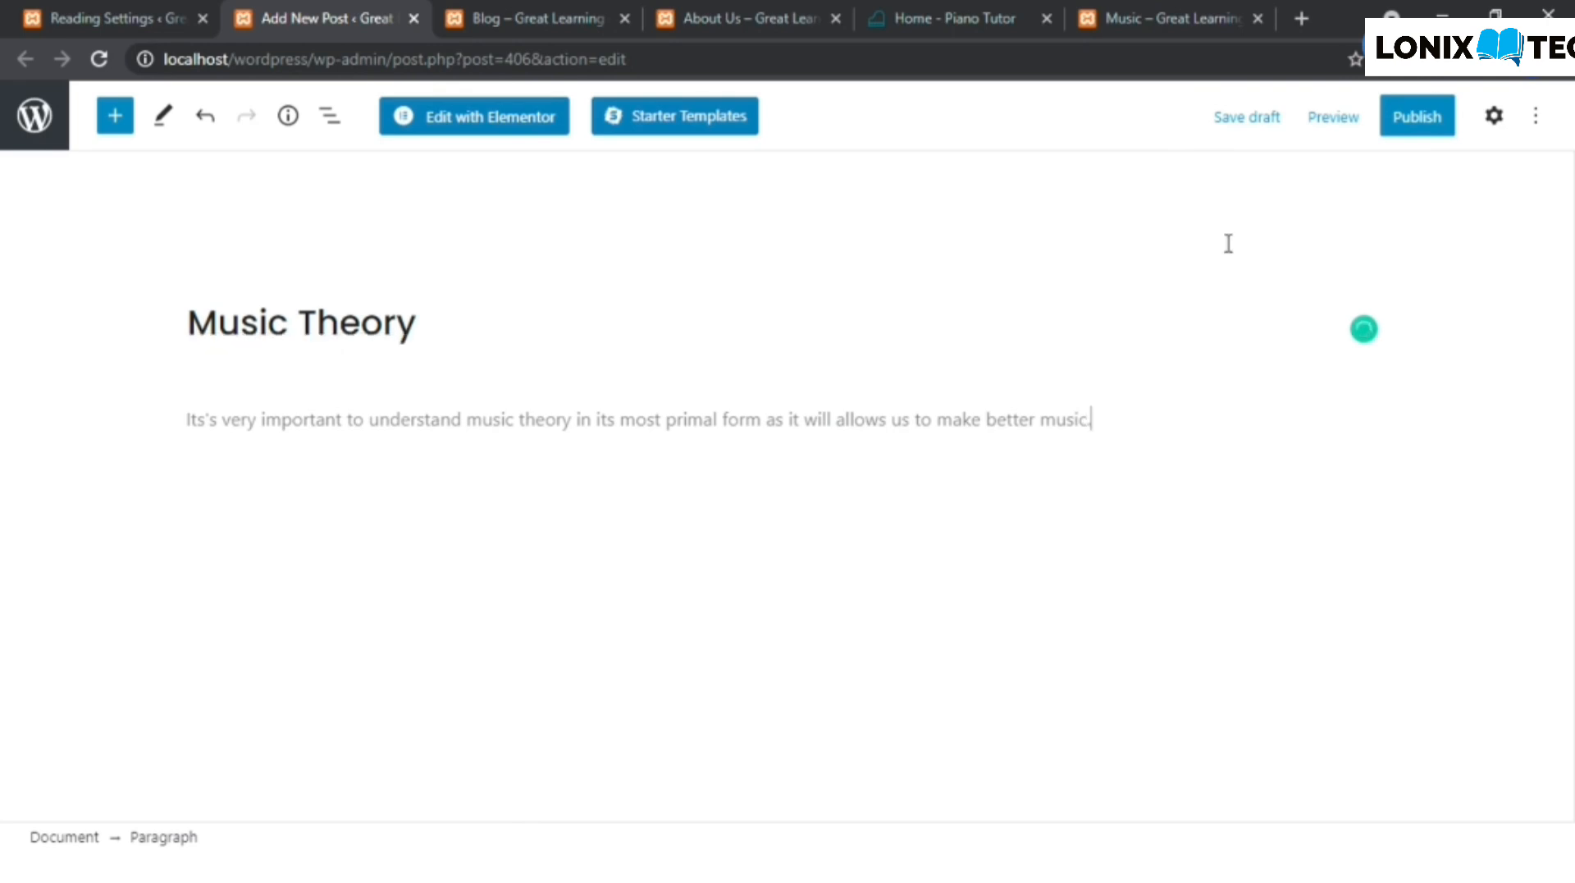
- Save the Music Theory post as a draft and publish it immediately with public visibility
click(1267, 118)
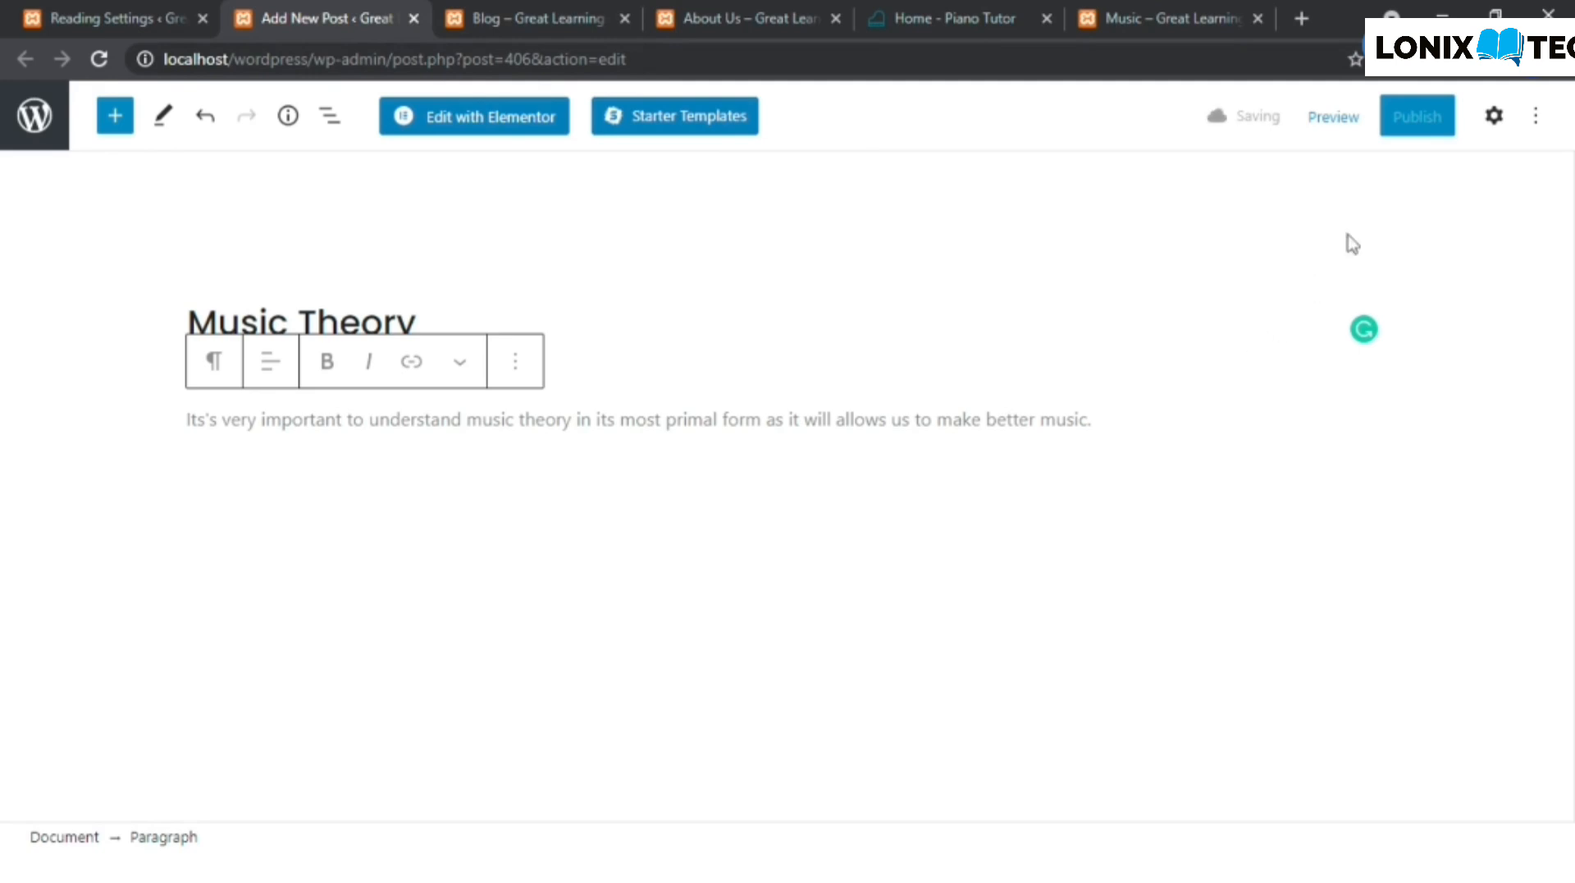
click(1428, 119)
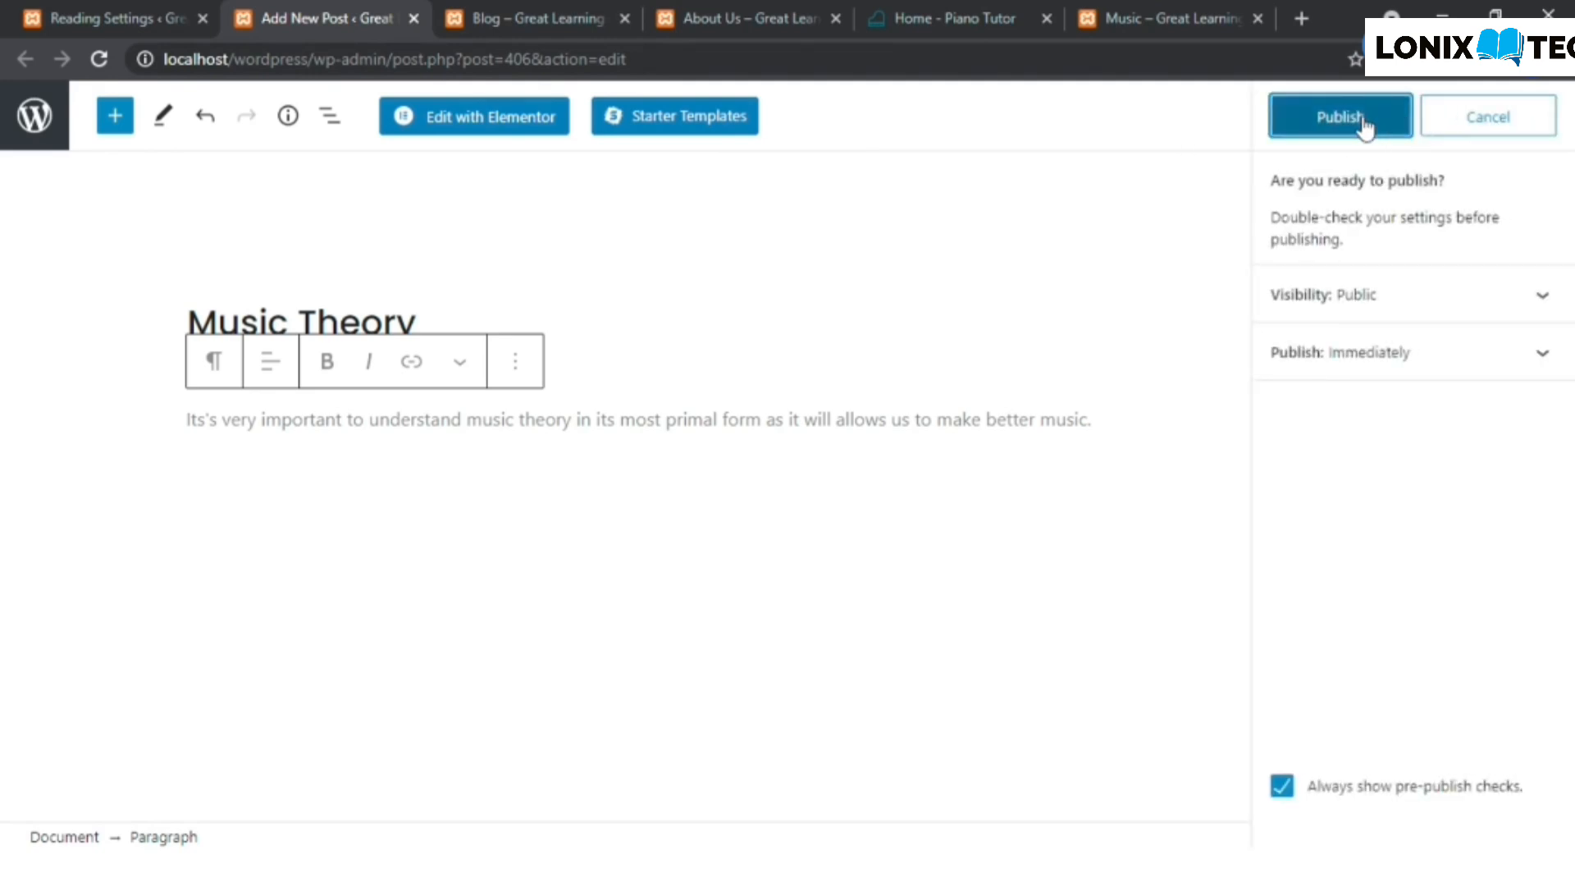
click(1364, 123)
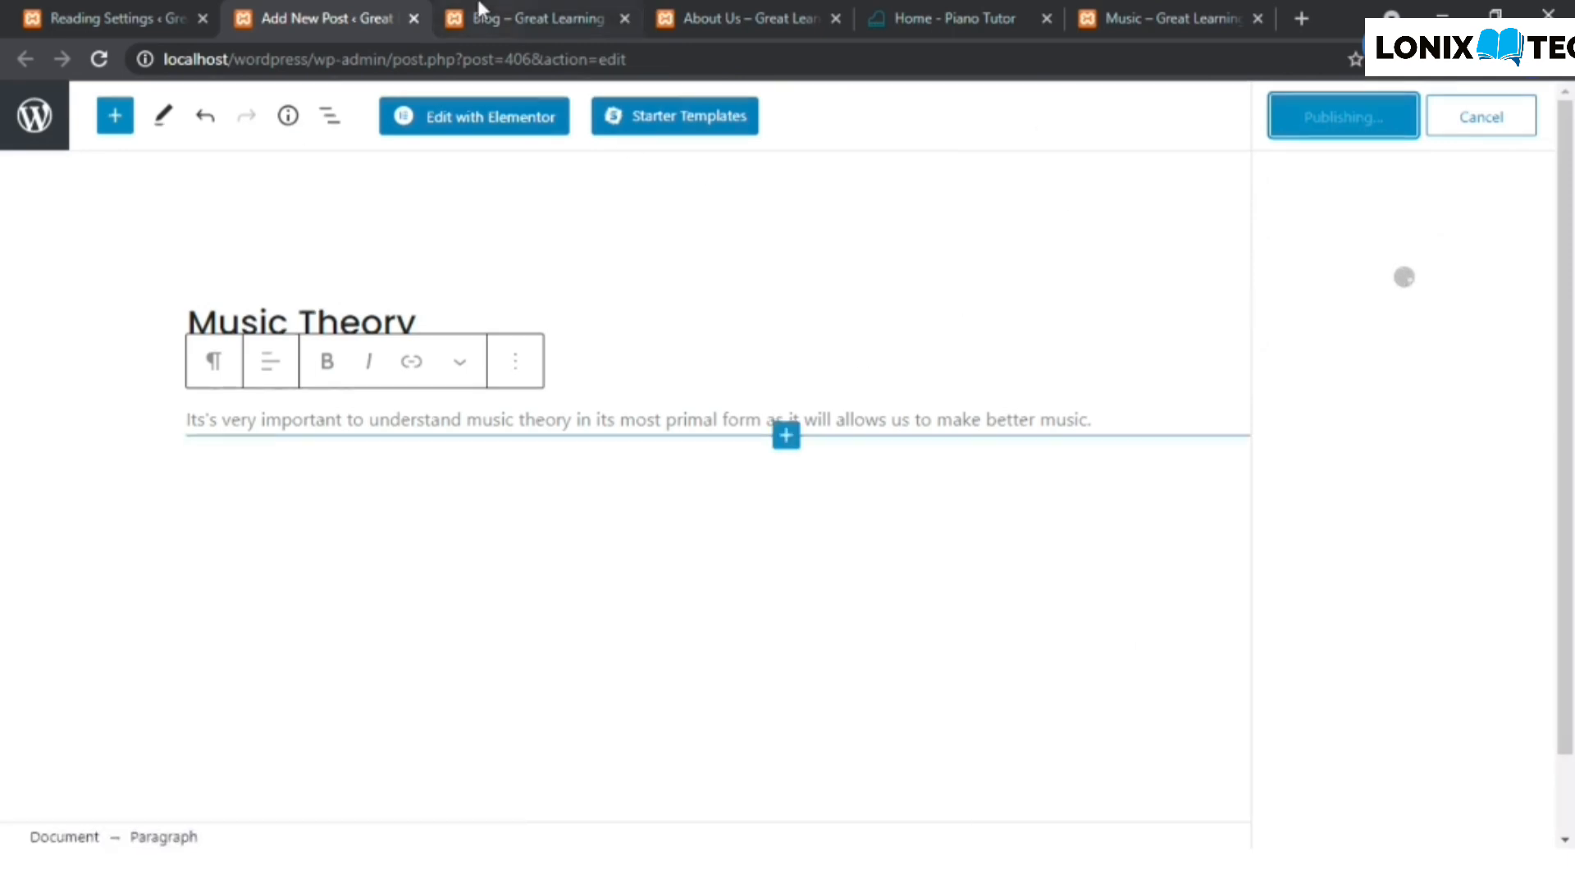
- Reload the site's blog page, check the post's publishing status in the editor, and look through the listed blog posts
click(525, 18)
click(100, 61)
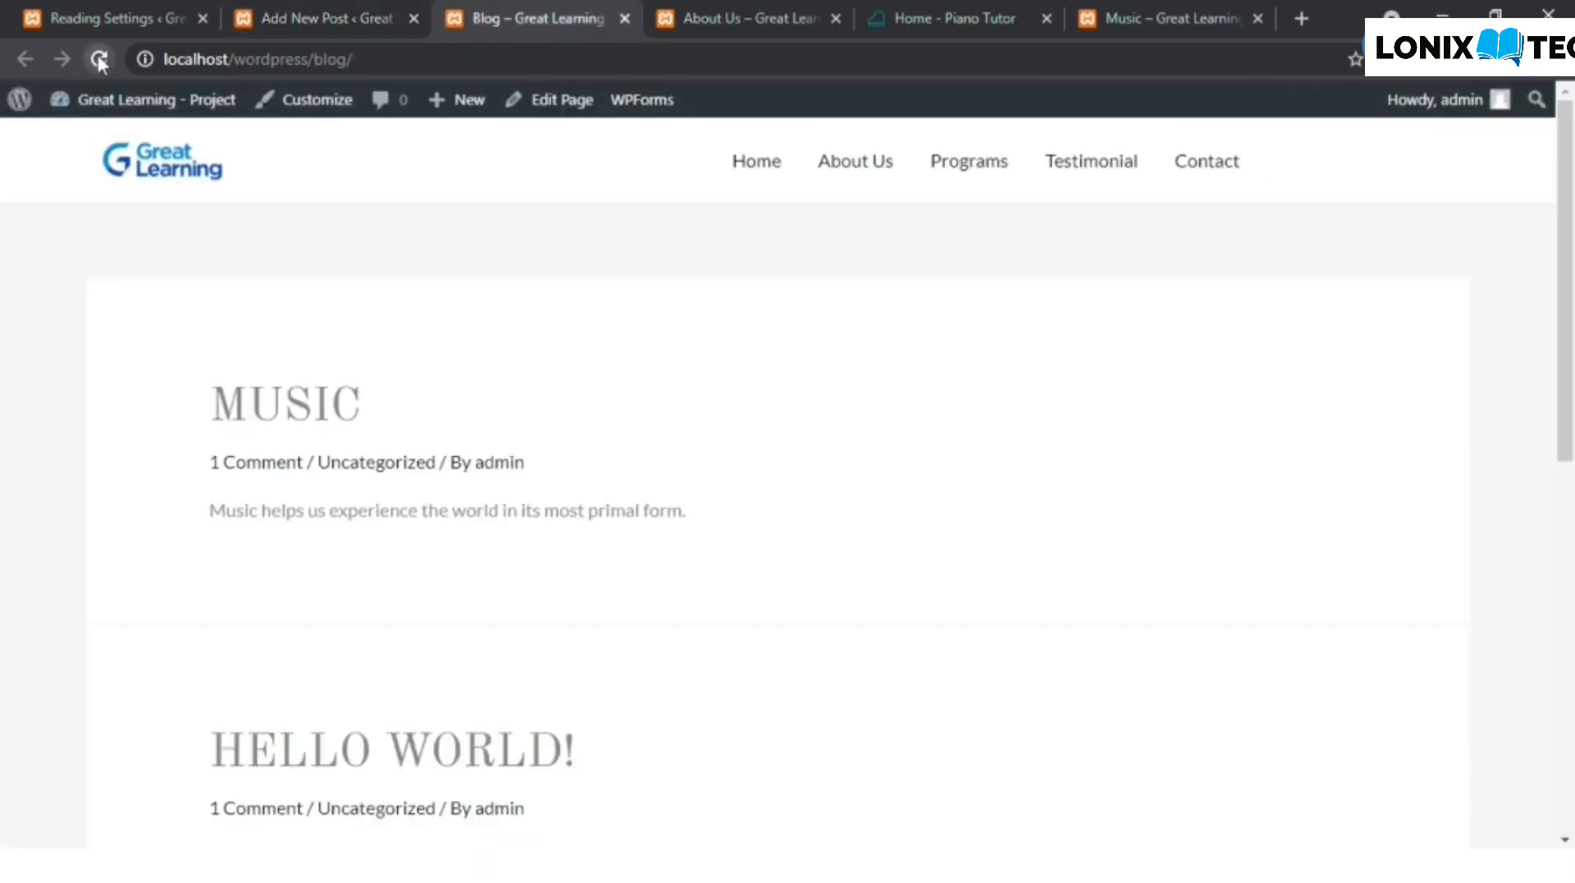
click(353, 10)
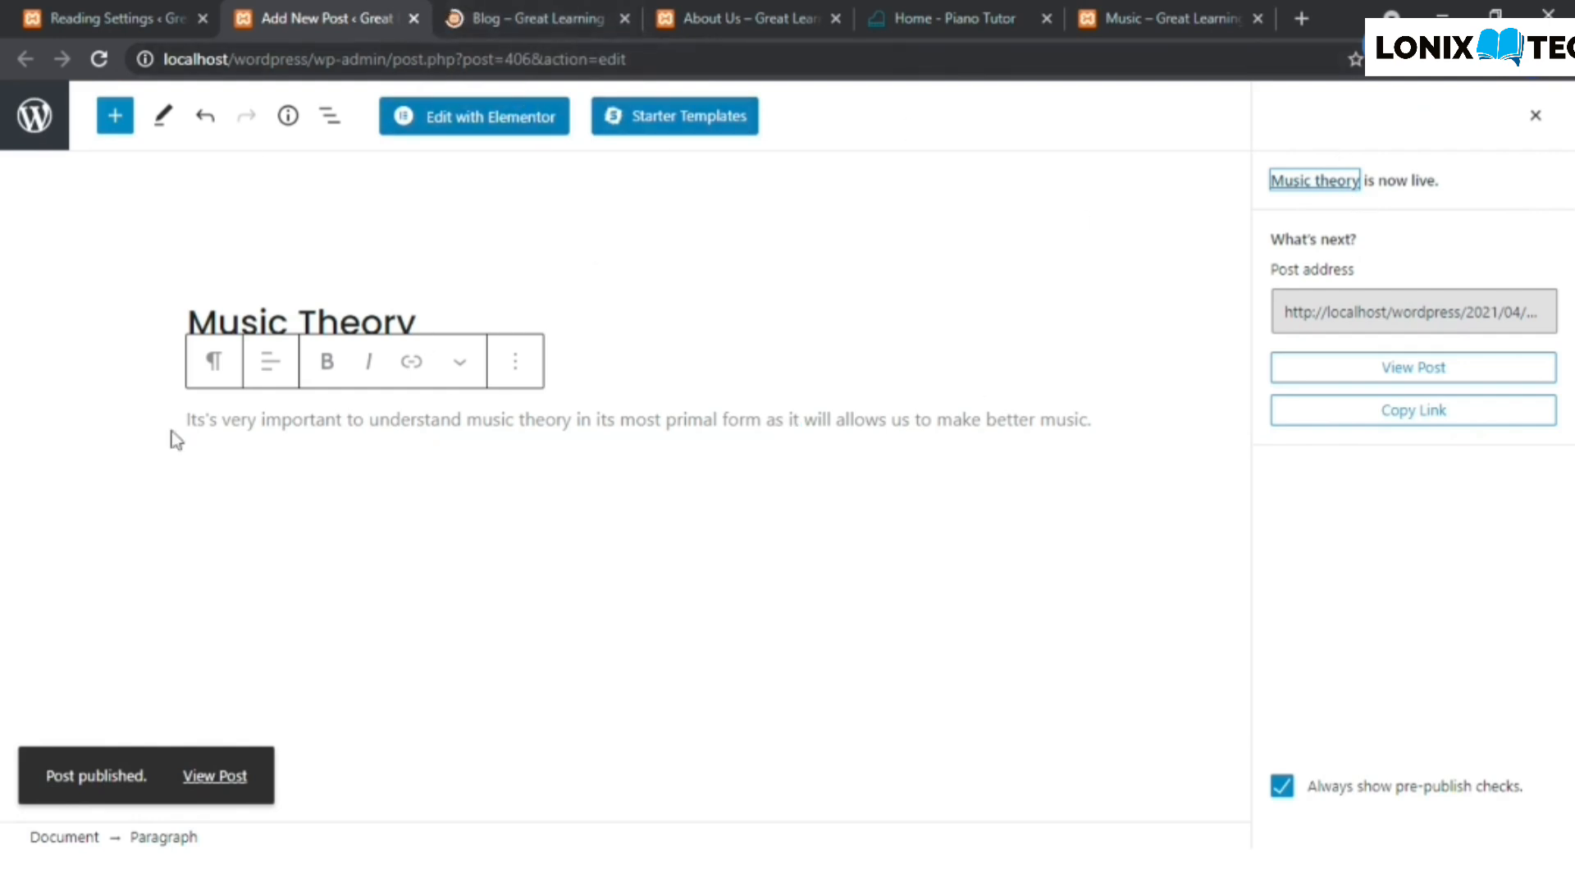
click(518, 6)
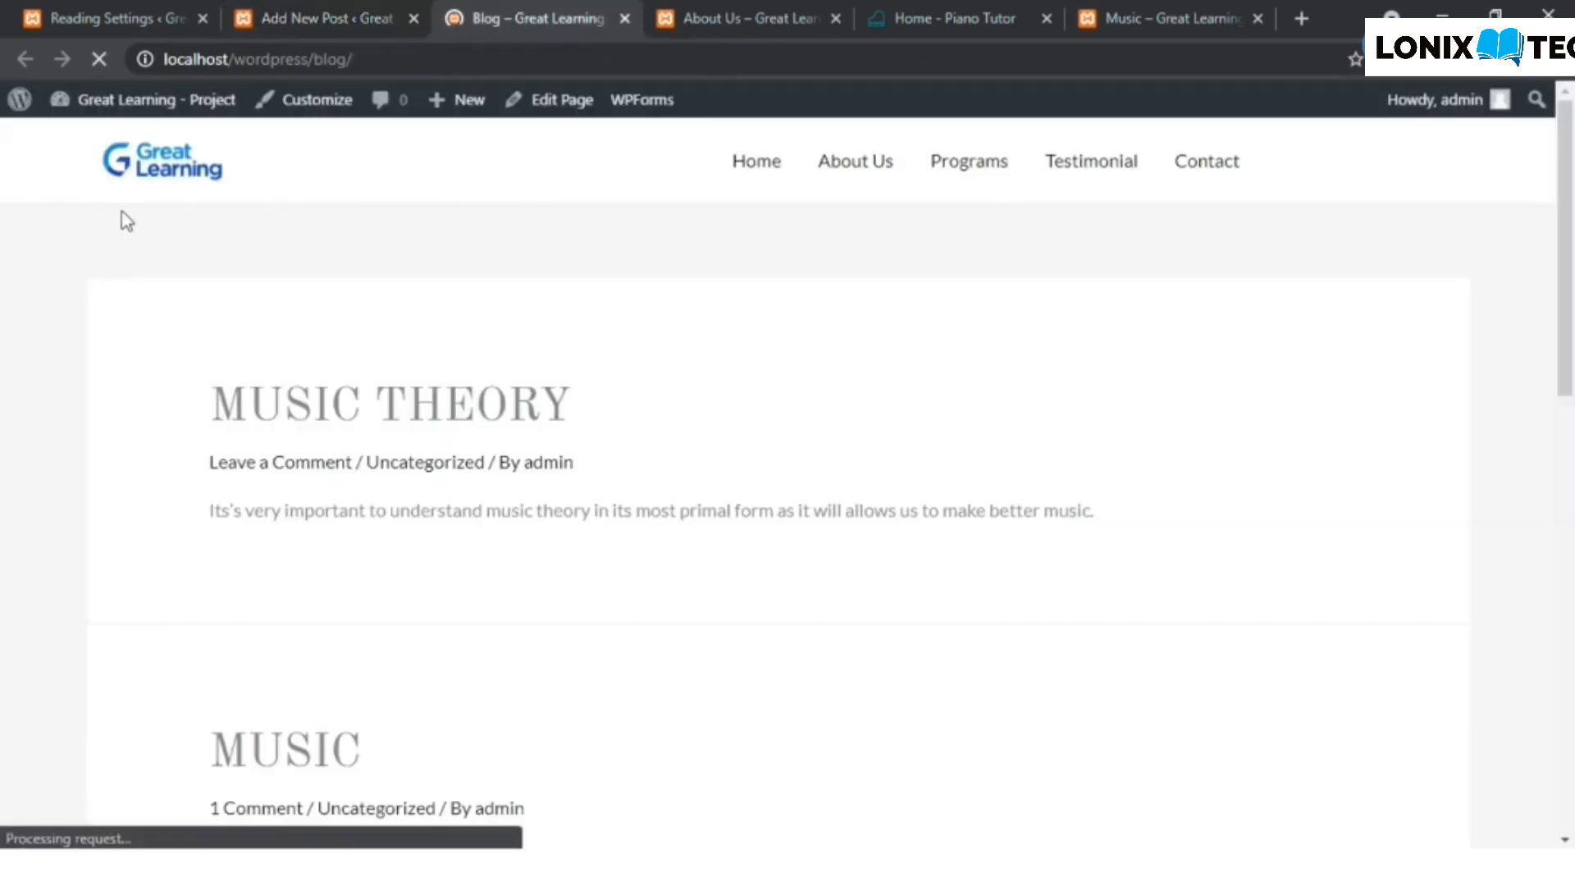
scroll(122, 211, down, 2)
scroll(492, 408, down, 2)
scroll(492, 408, up, 2)
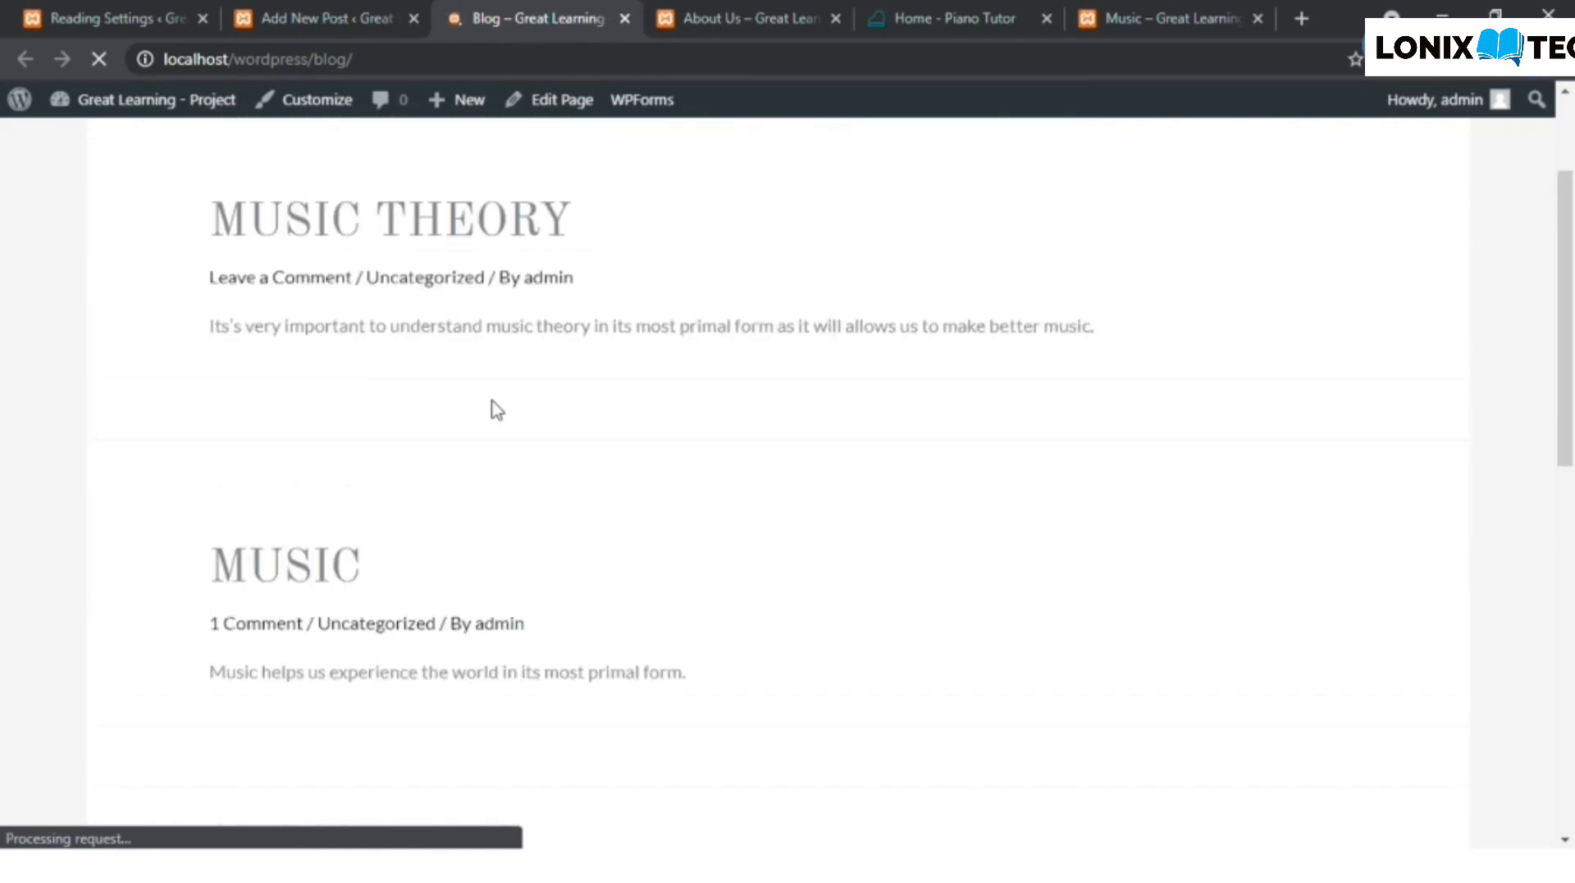
scroll(450, 401, down, 9)
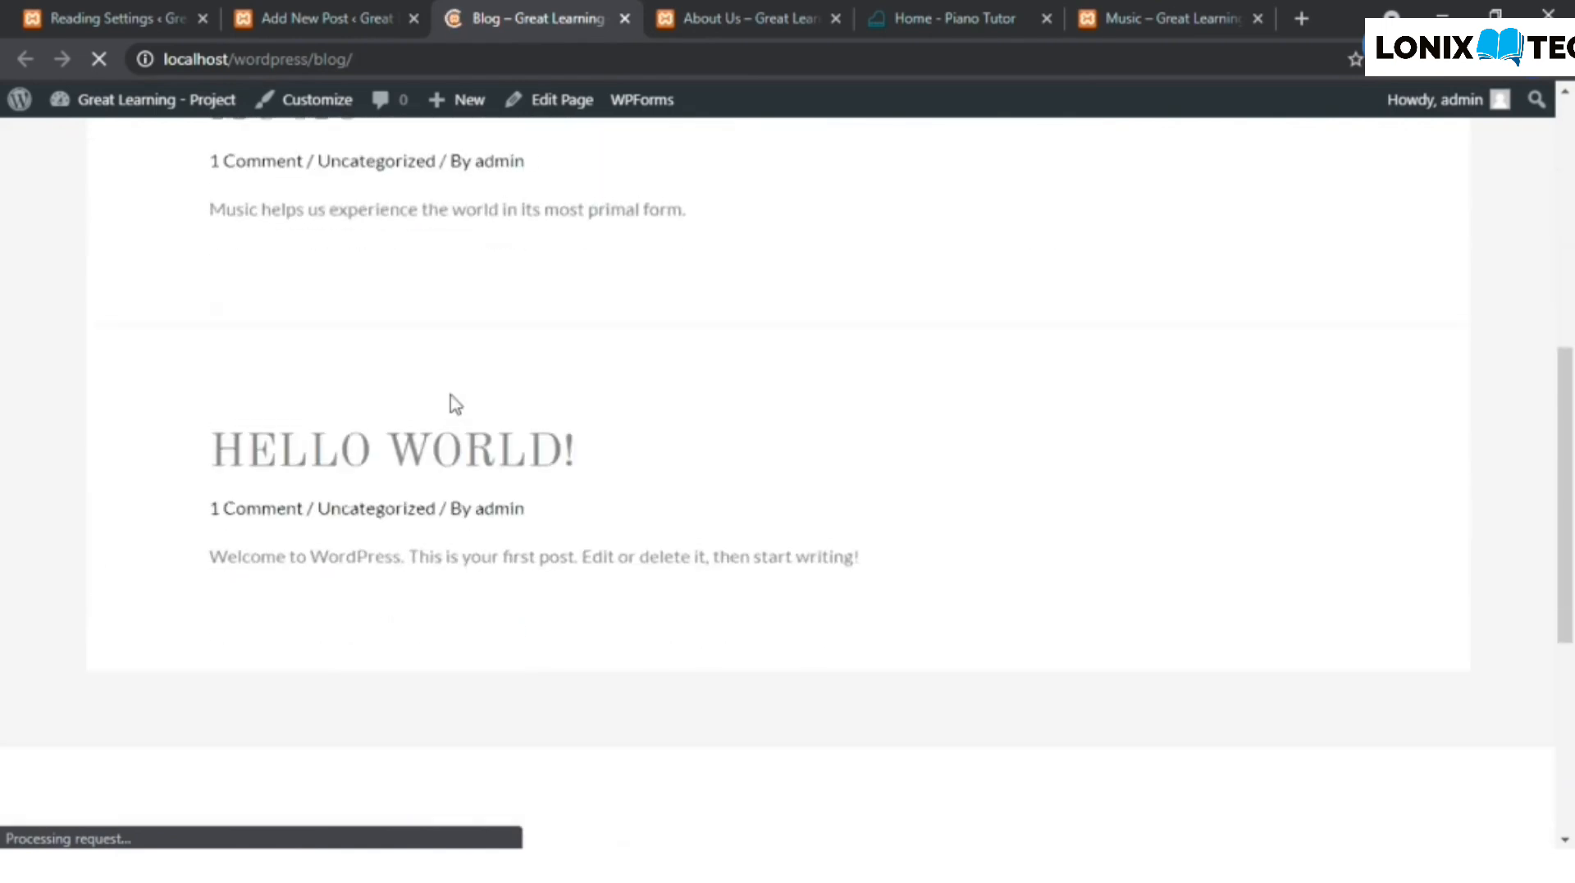
scroll(450, 401, up, 5)
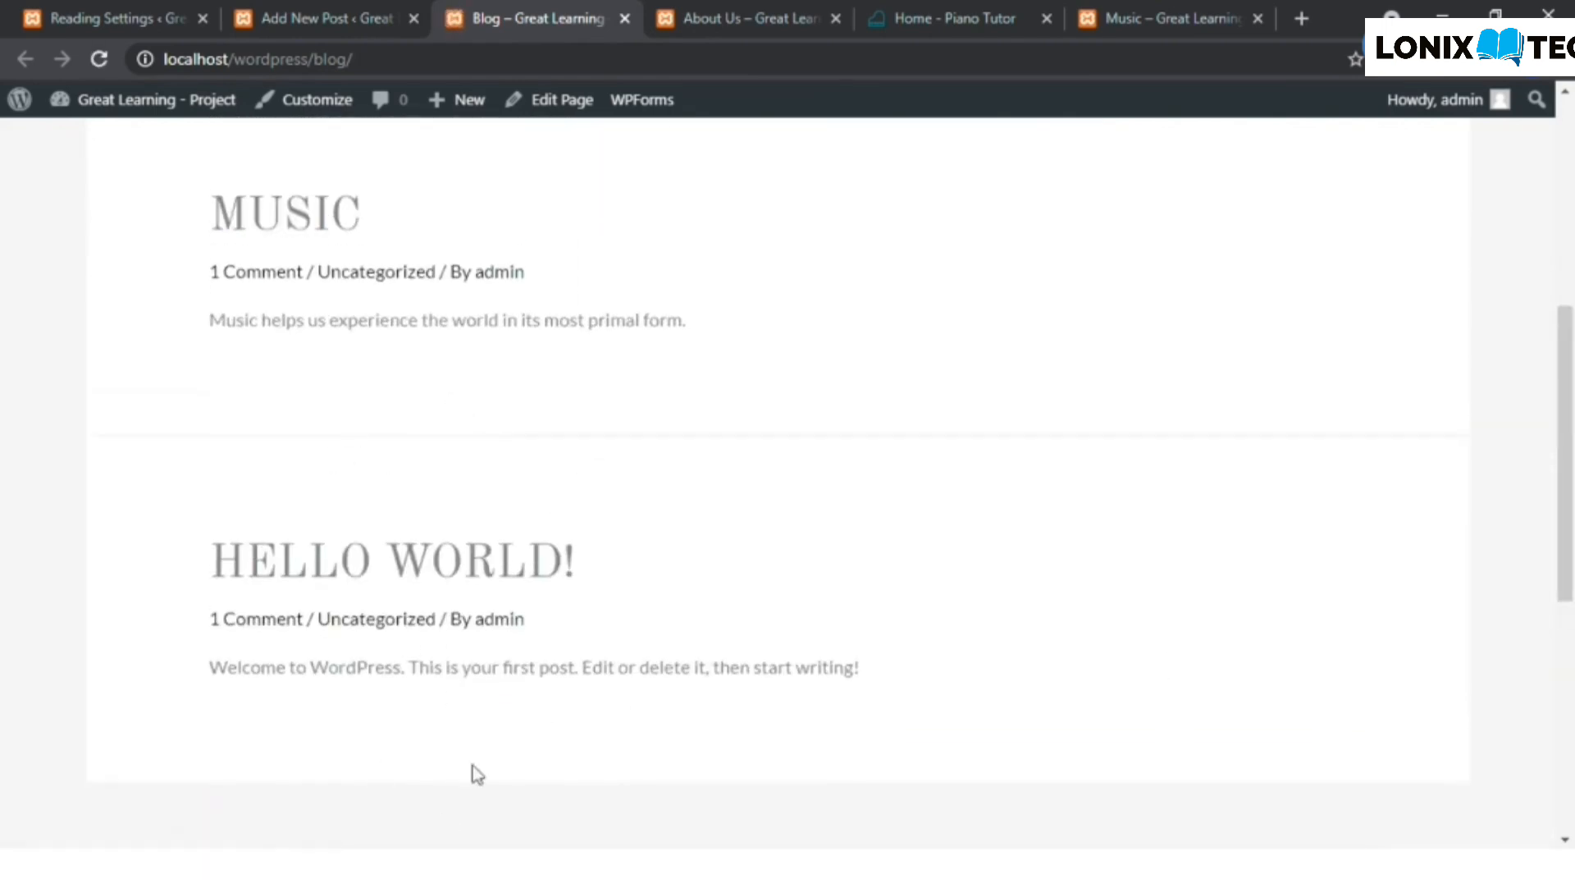
scroll(377, 595, up, 5)
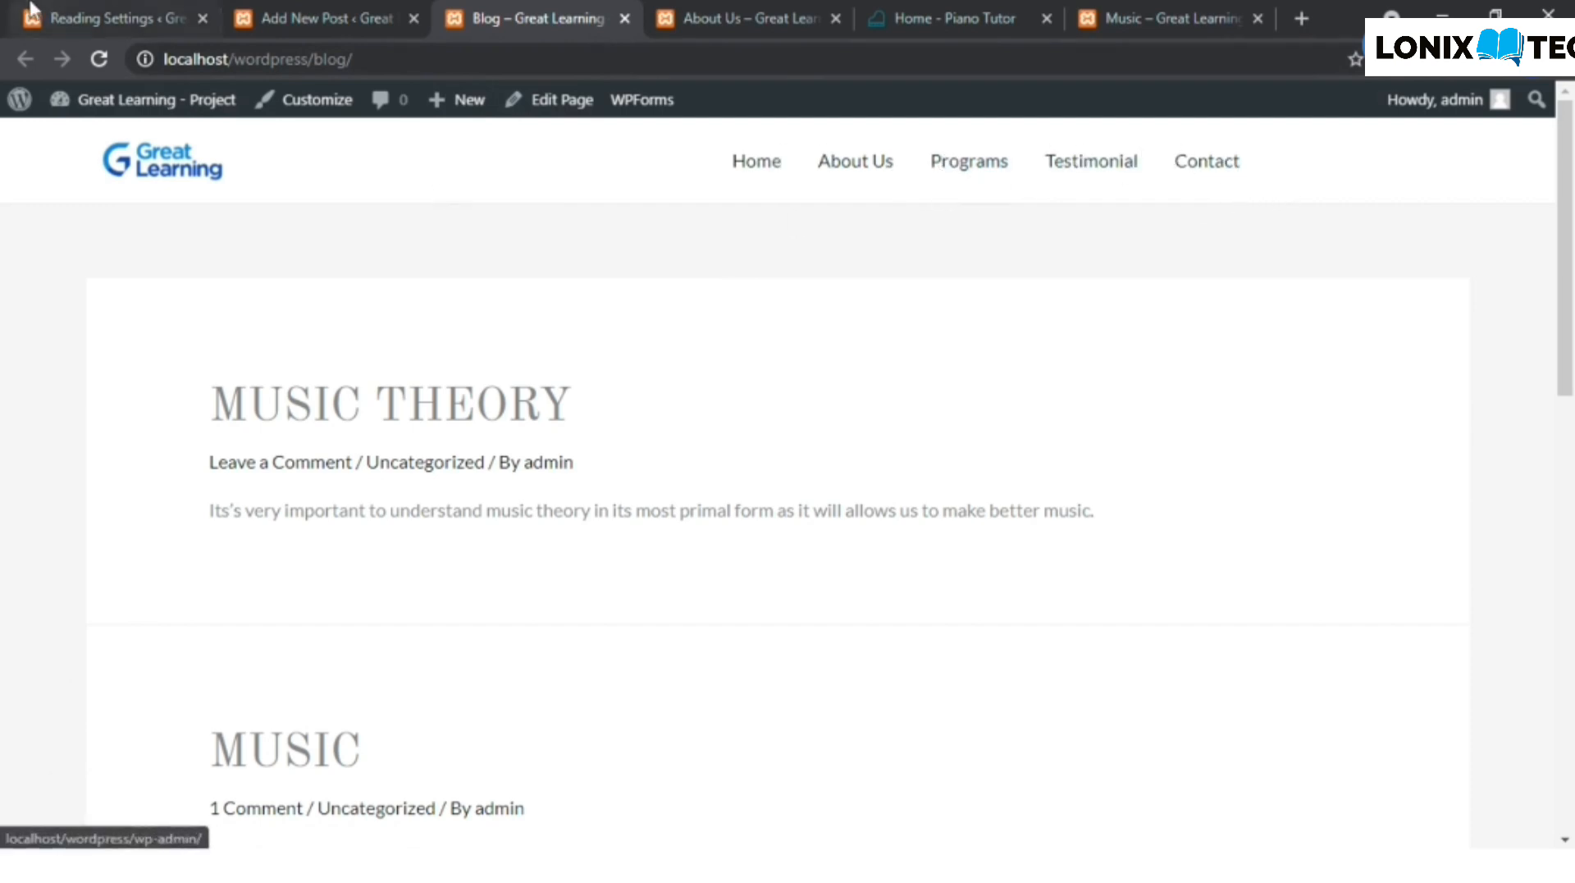
- Open the site's navigation menu editor in the admin area and check the existing navigation on the About Us page
click(115, 18)
mouse_move(103, 476)
mouse_move(115, 503)
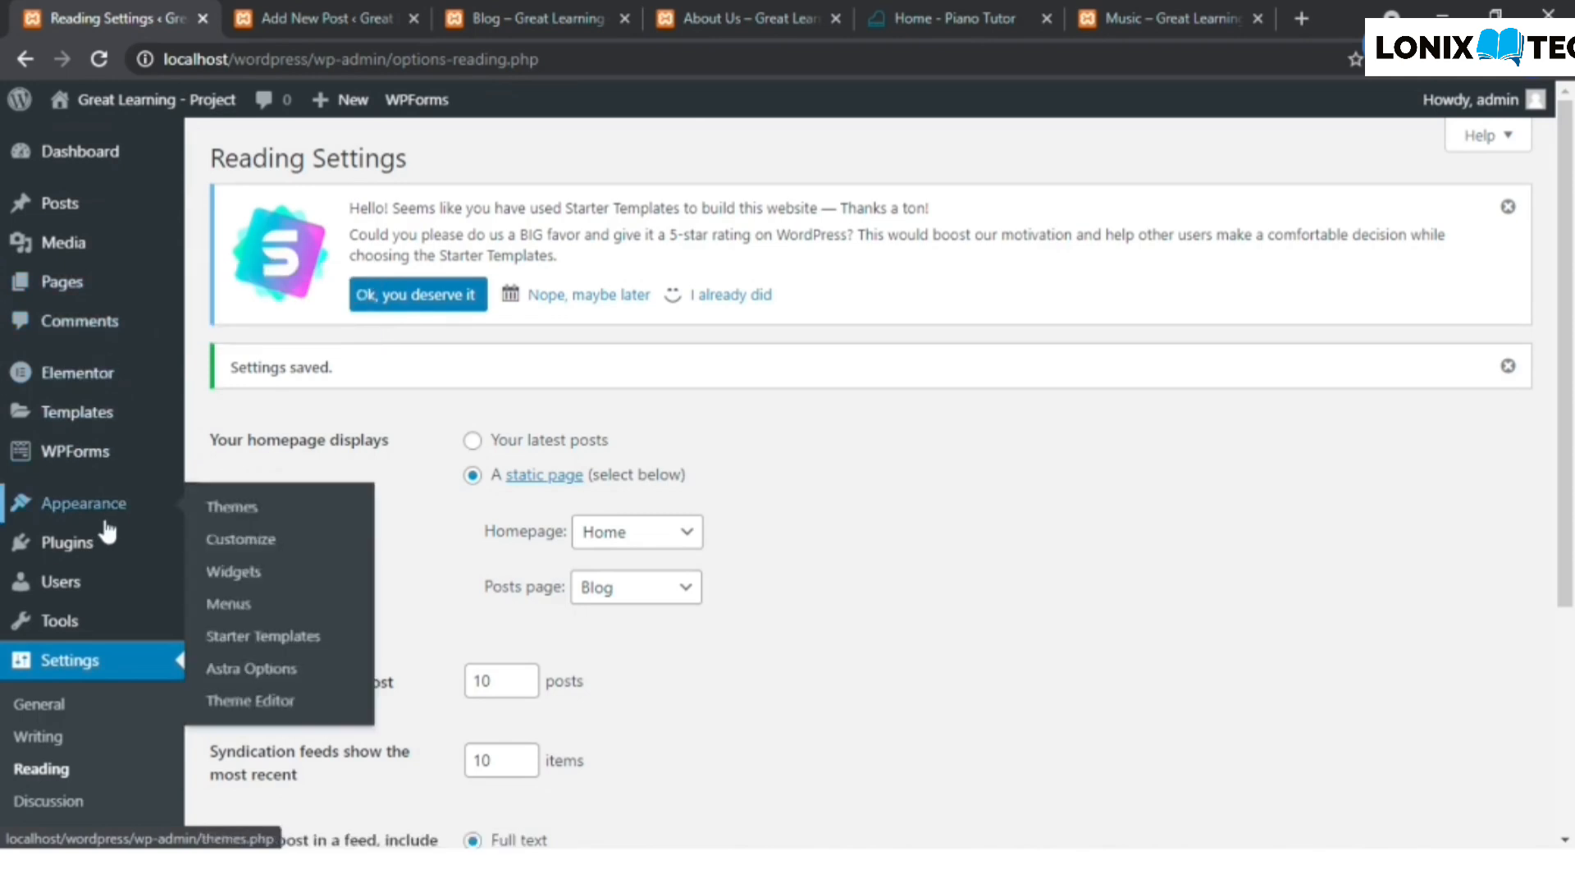
click(236, 603)
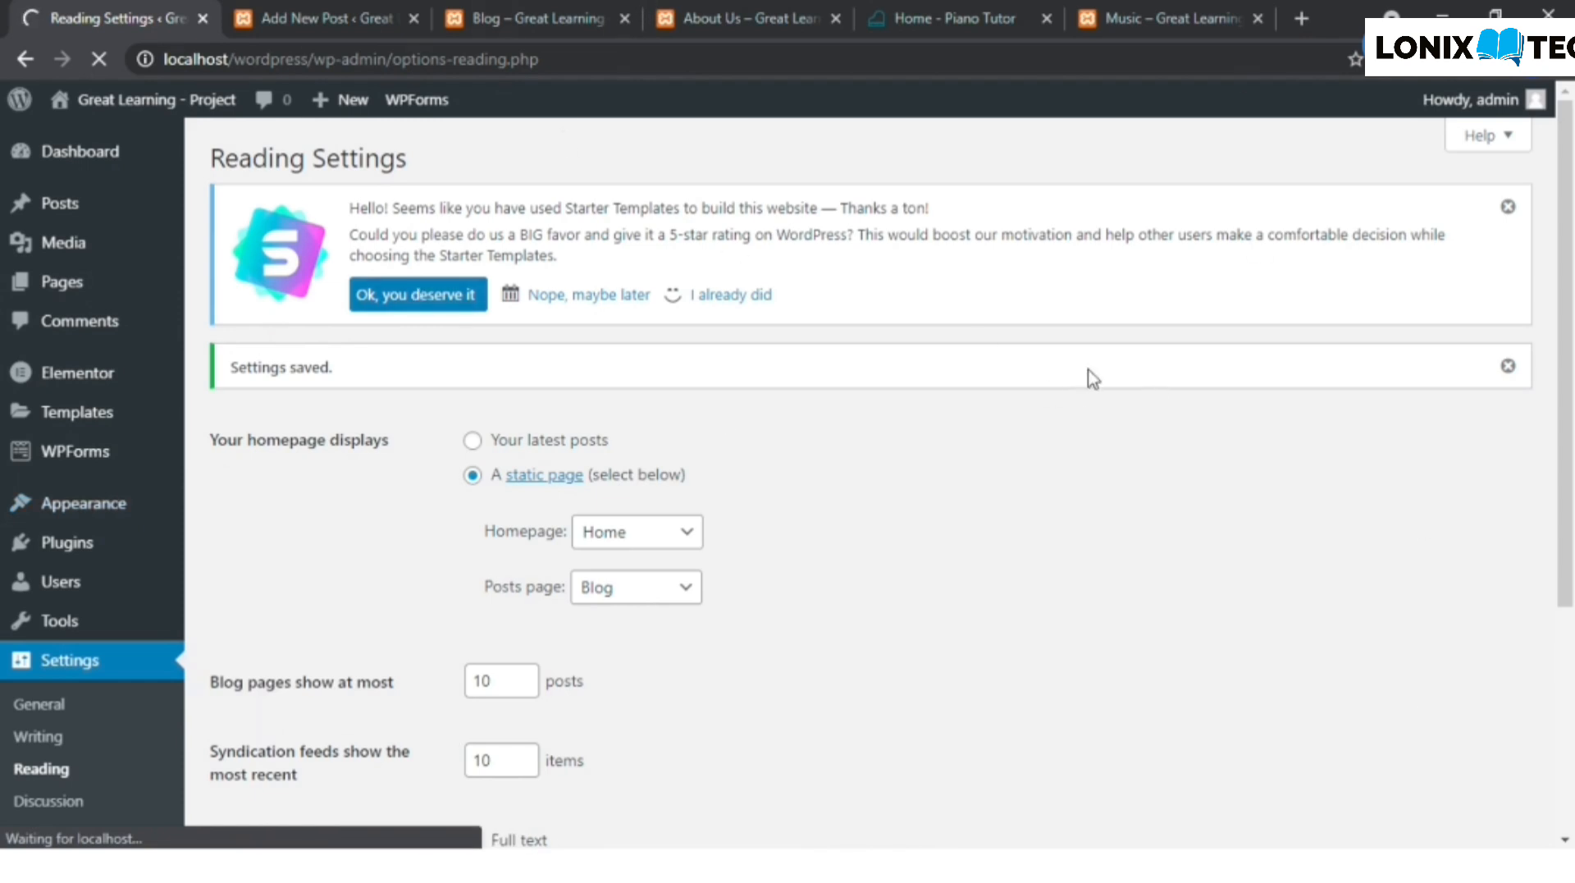
click(756, 15)
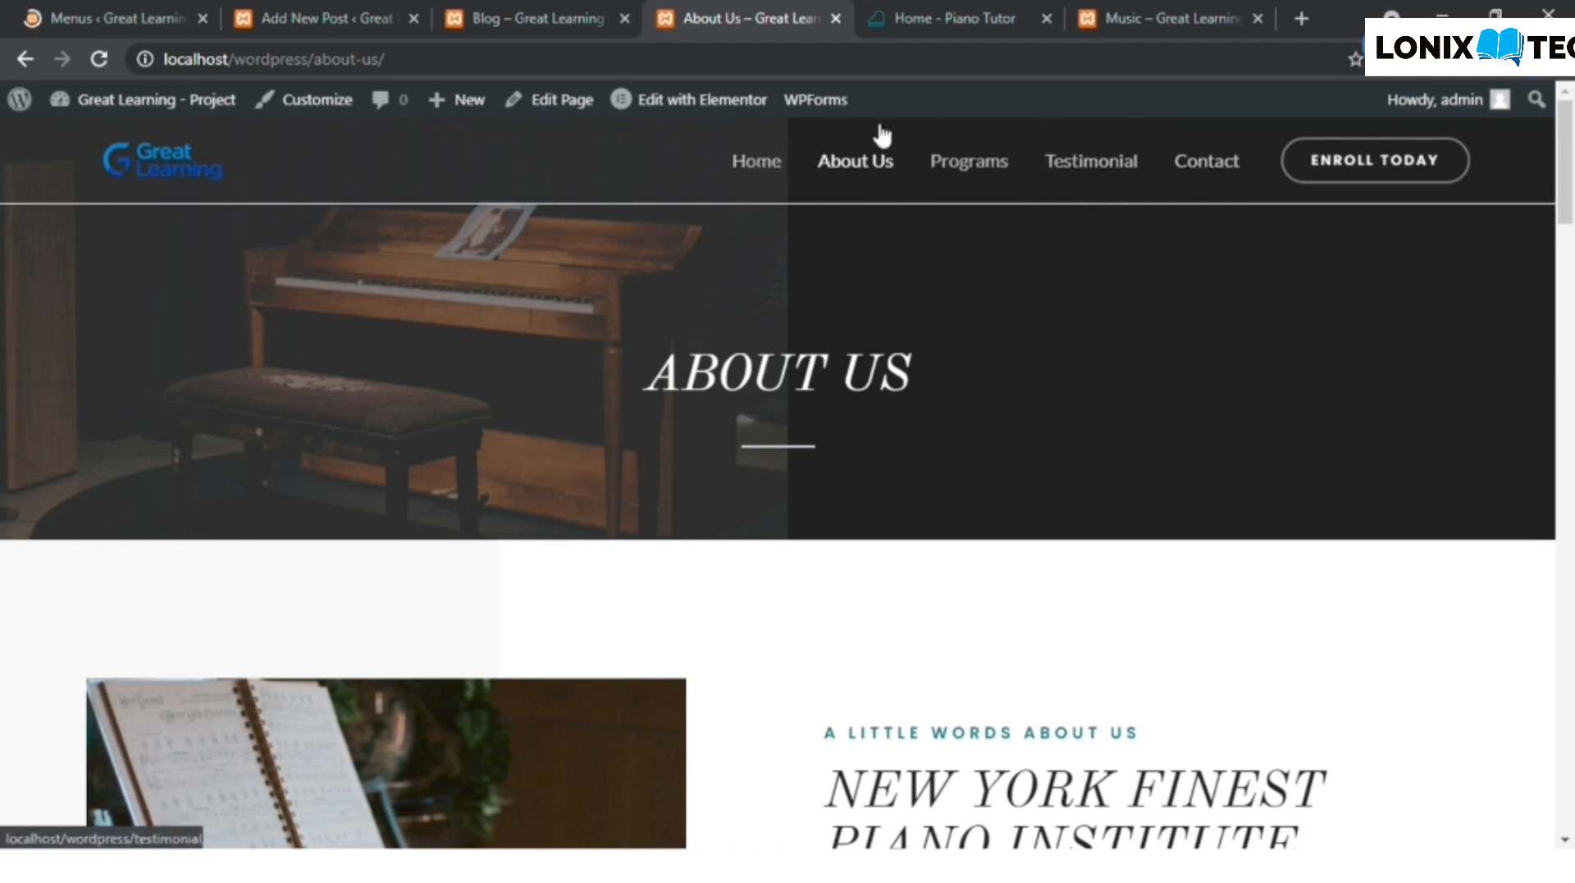
click(119, 10)
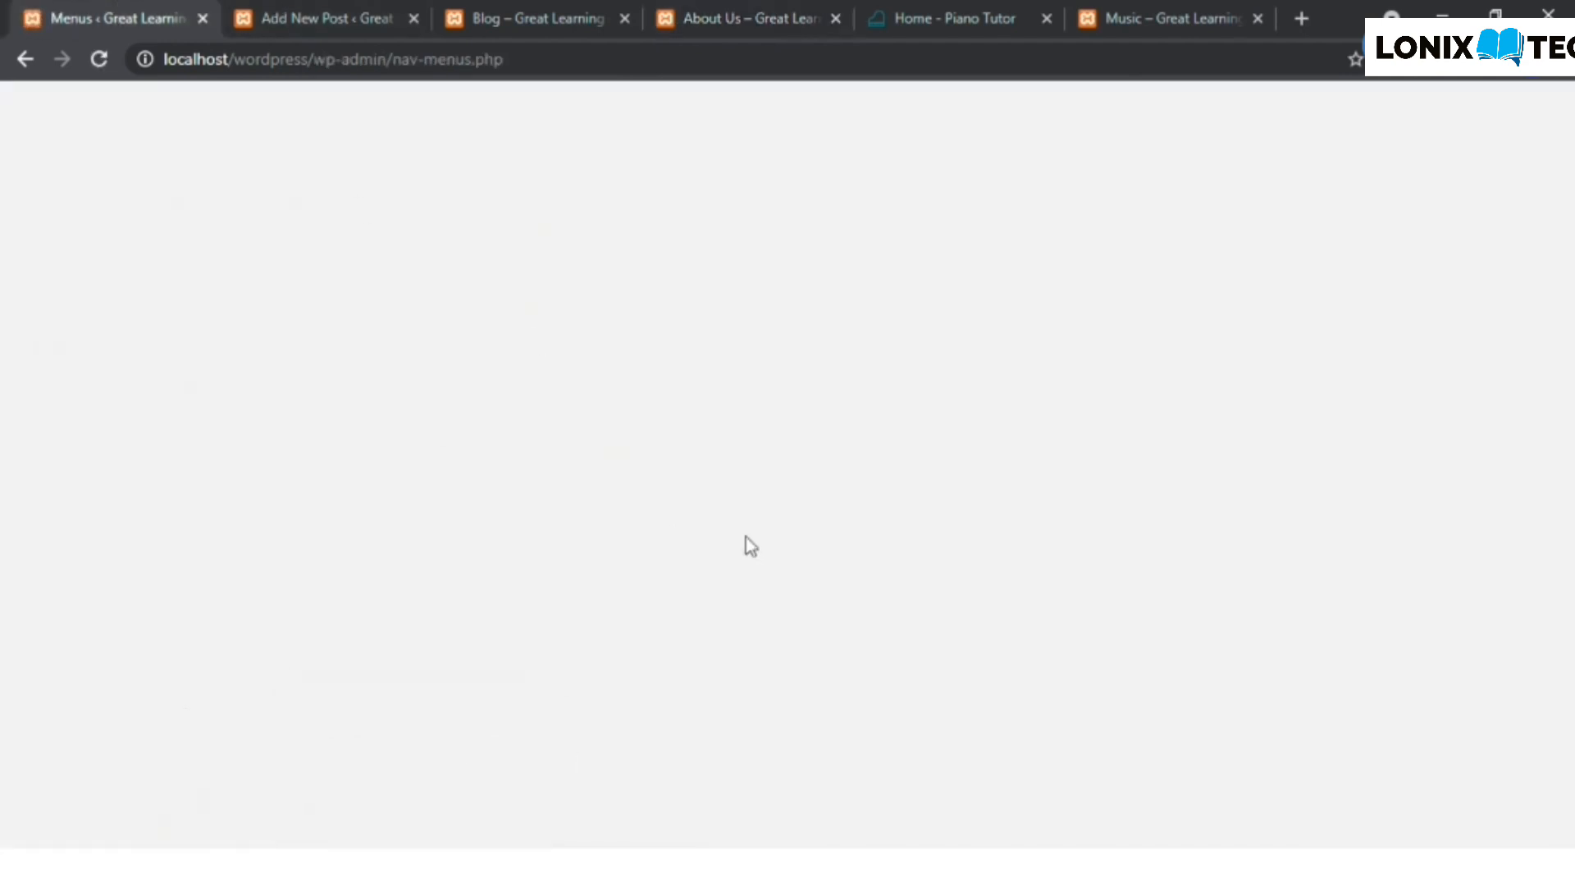
scroll(512, 563, down, 3)
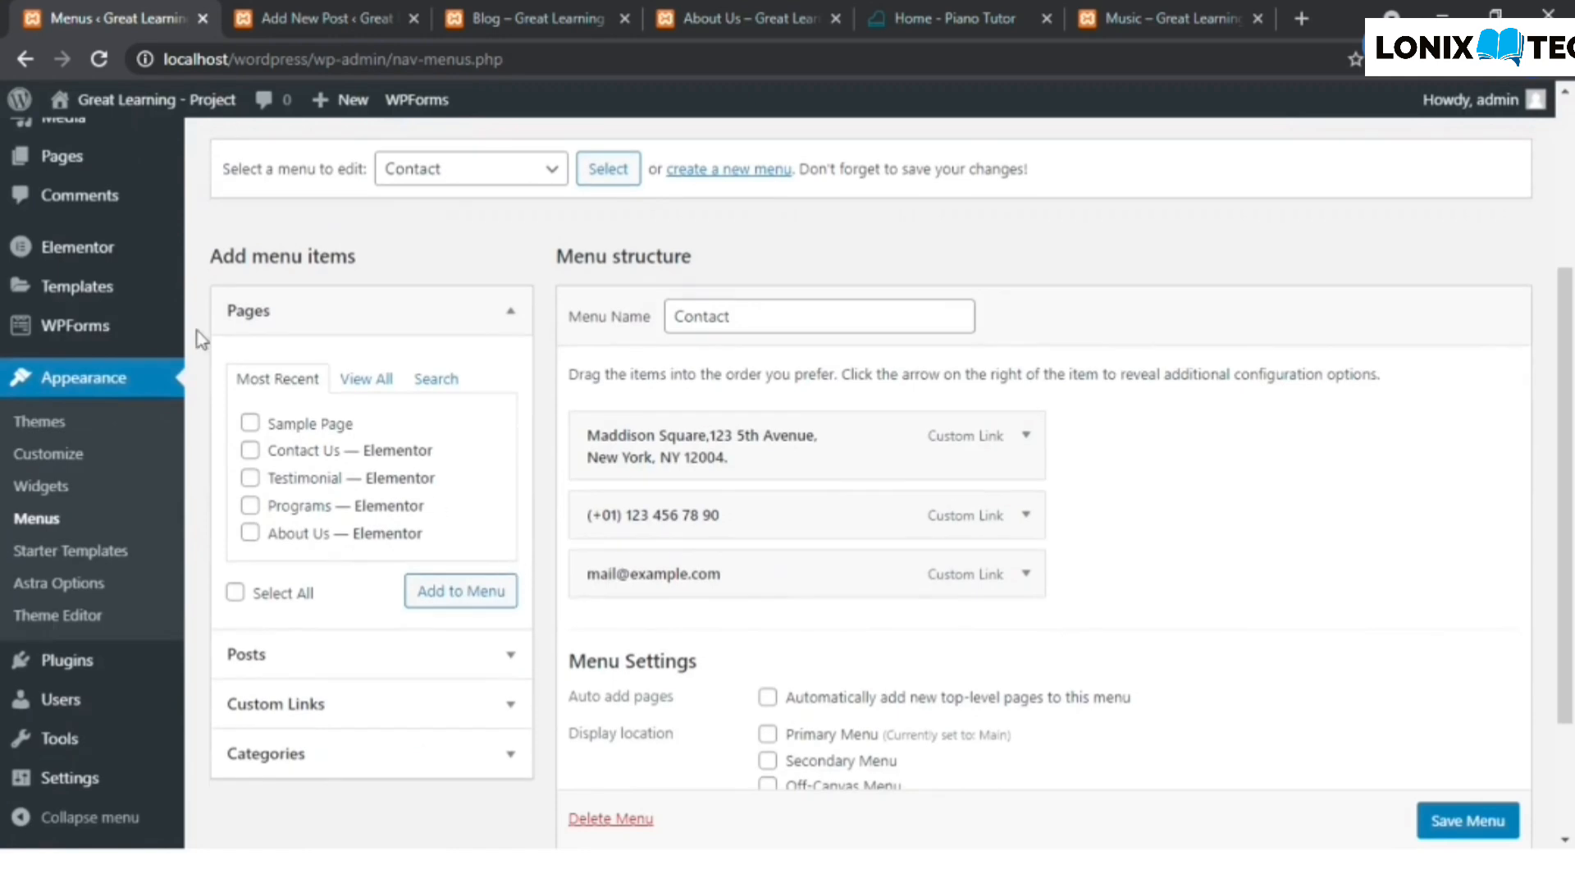
scroll(619, 418, down, 1)
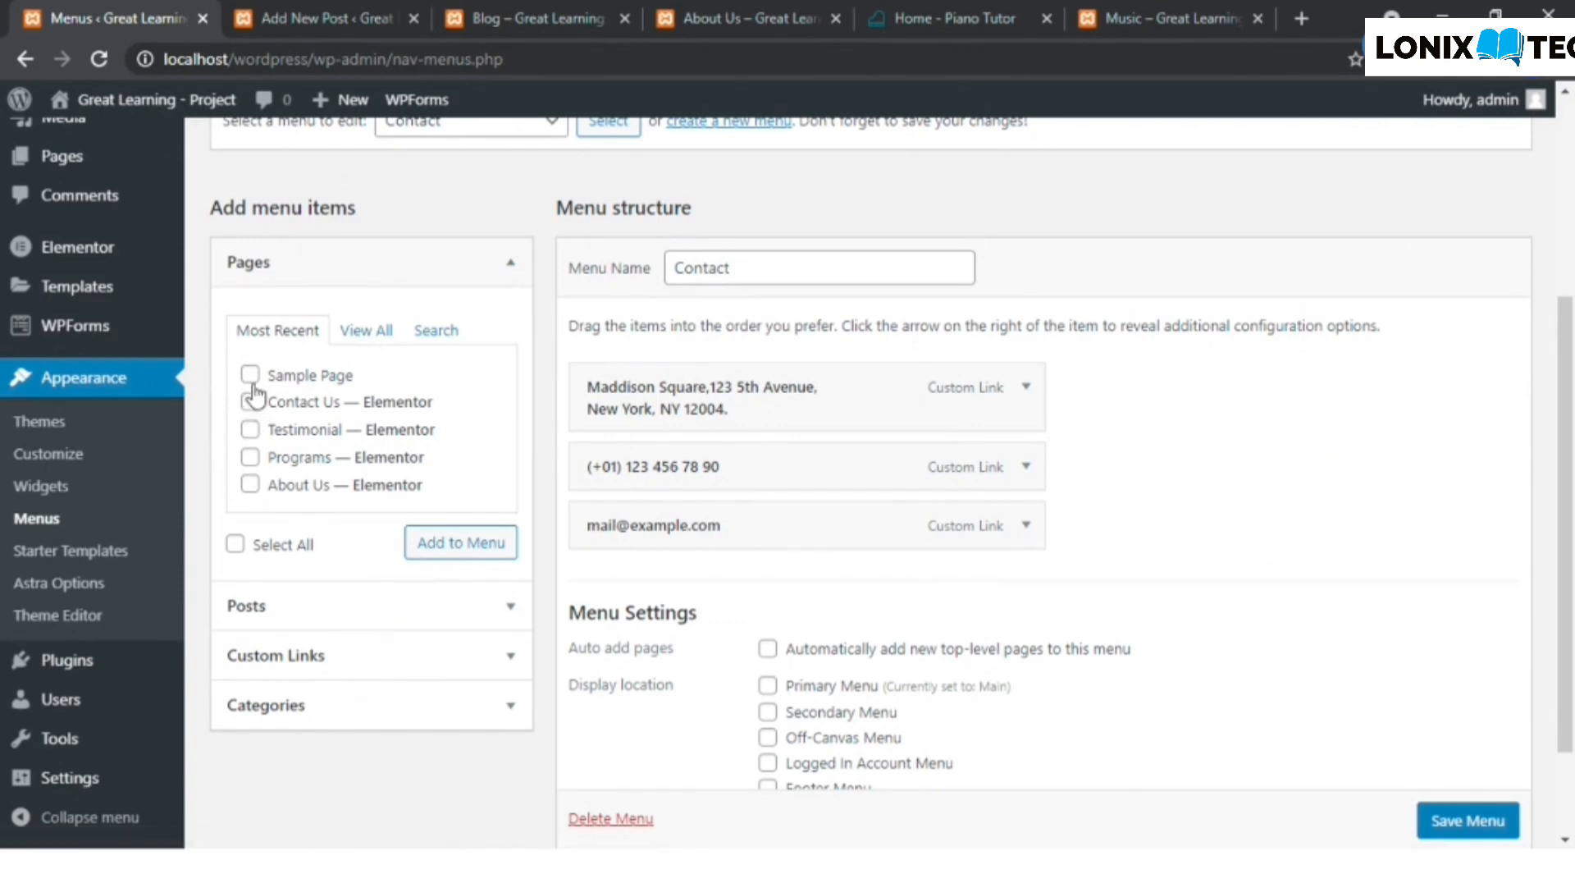
click(366, 331)
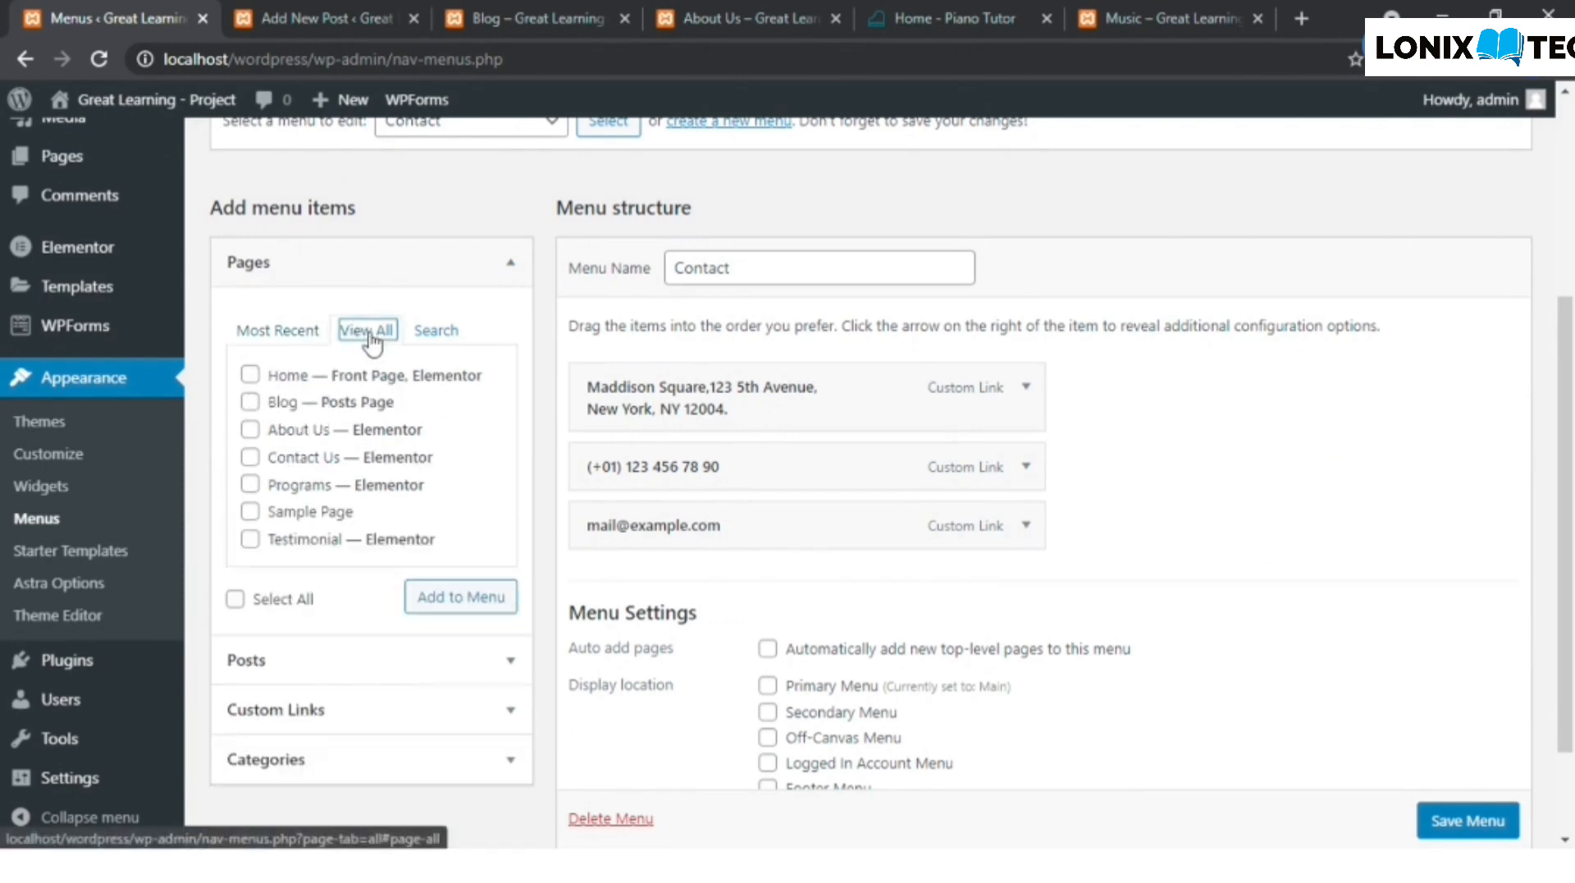
click(250, 403)
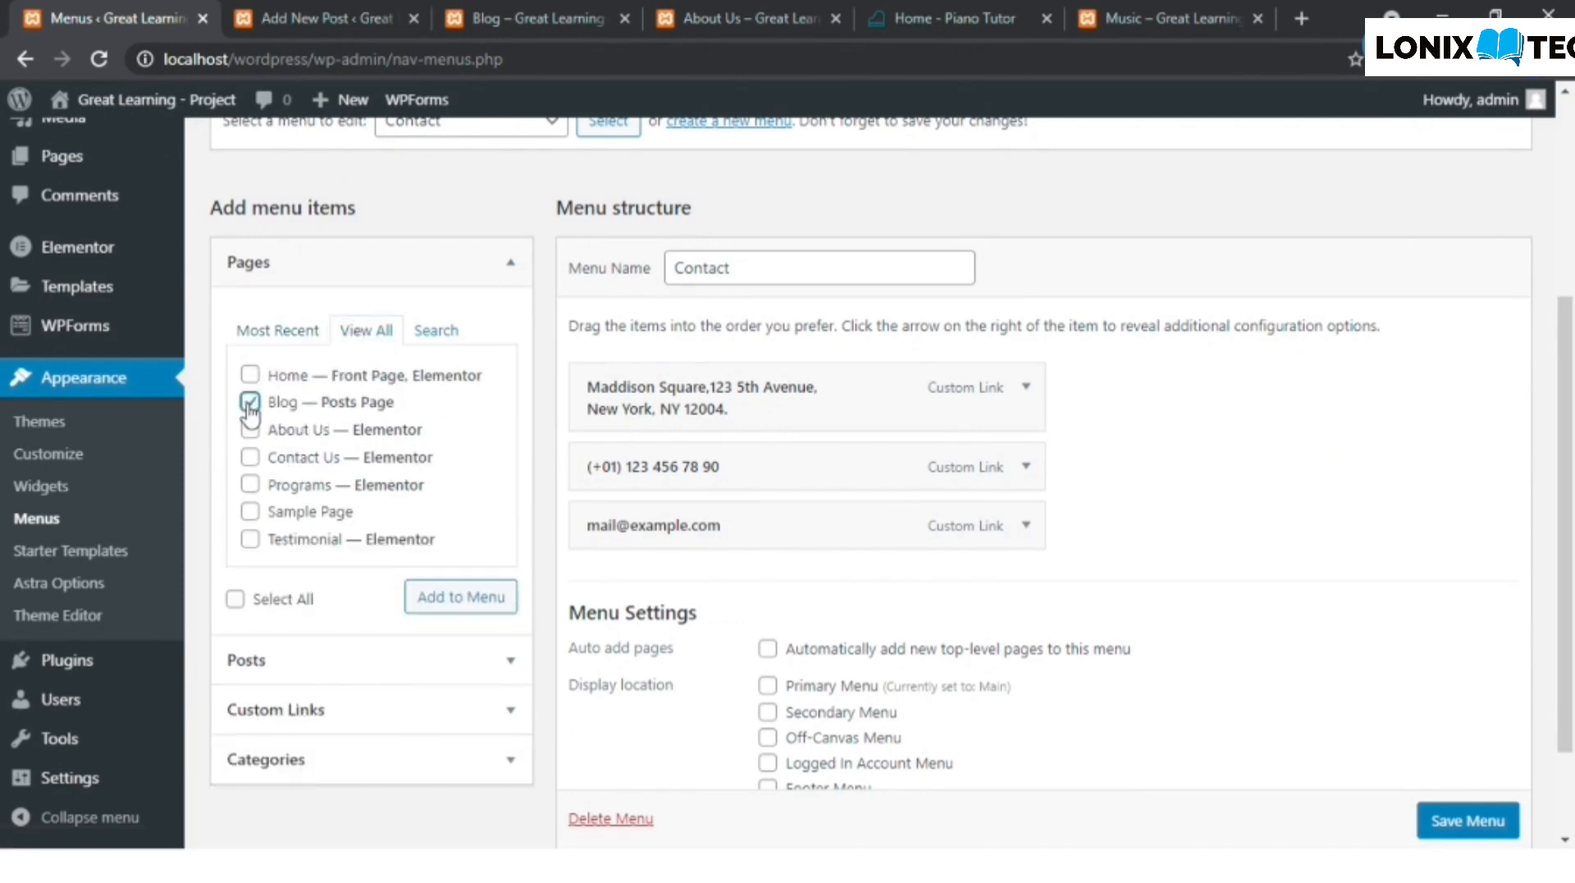
click(462, 599)
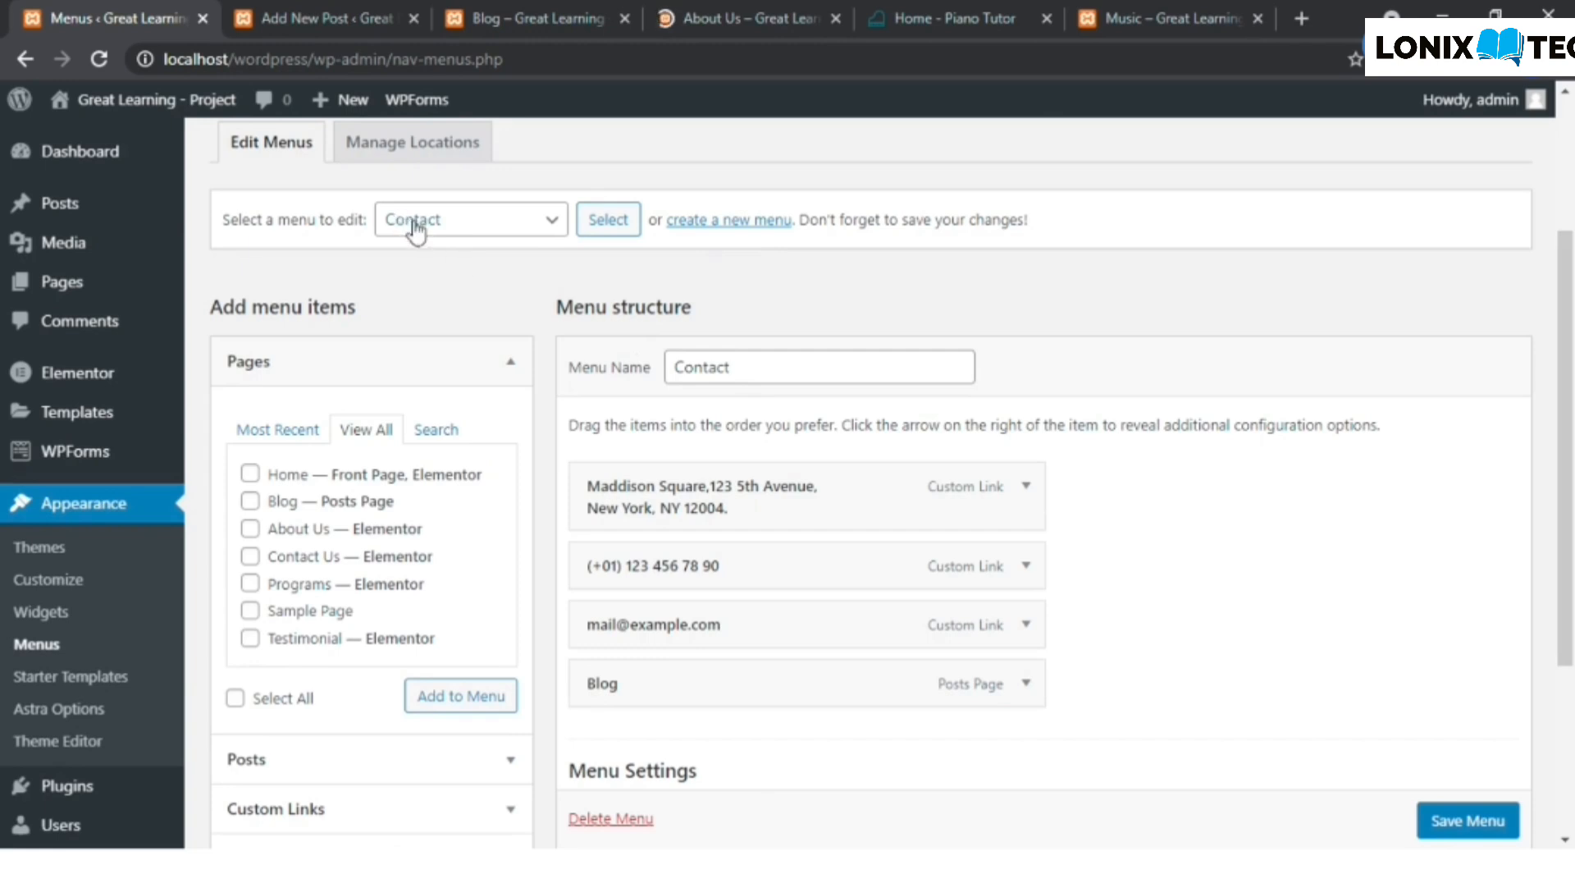
- Switch the menu being edited to Main (Primary Menu), discarding the unsaved changes to the Contact menu
click(532, 223)
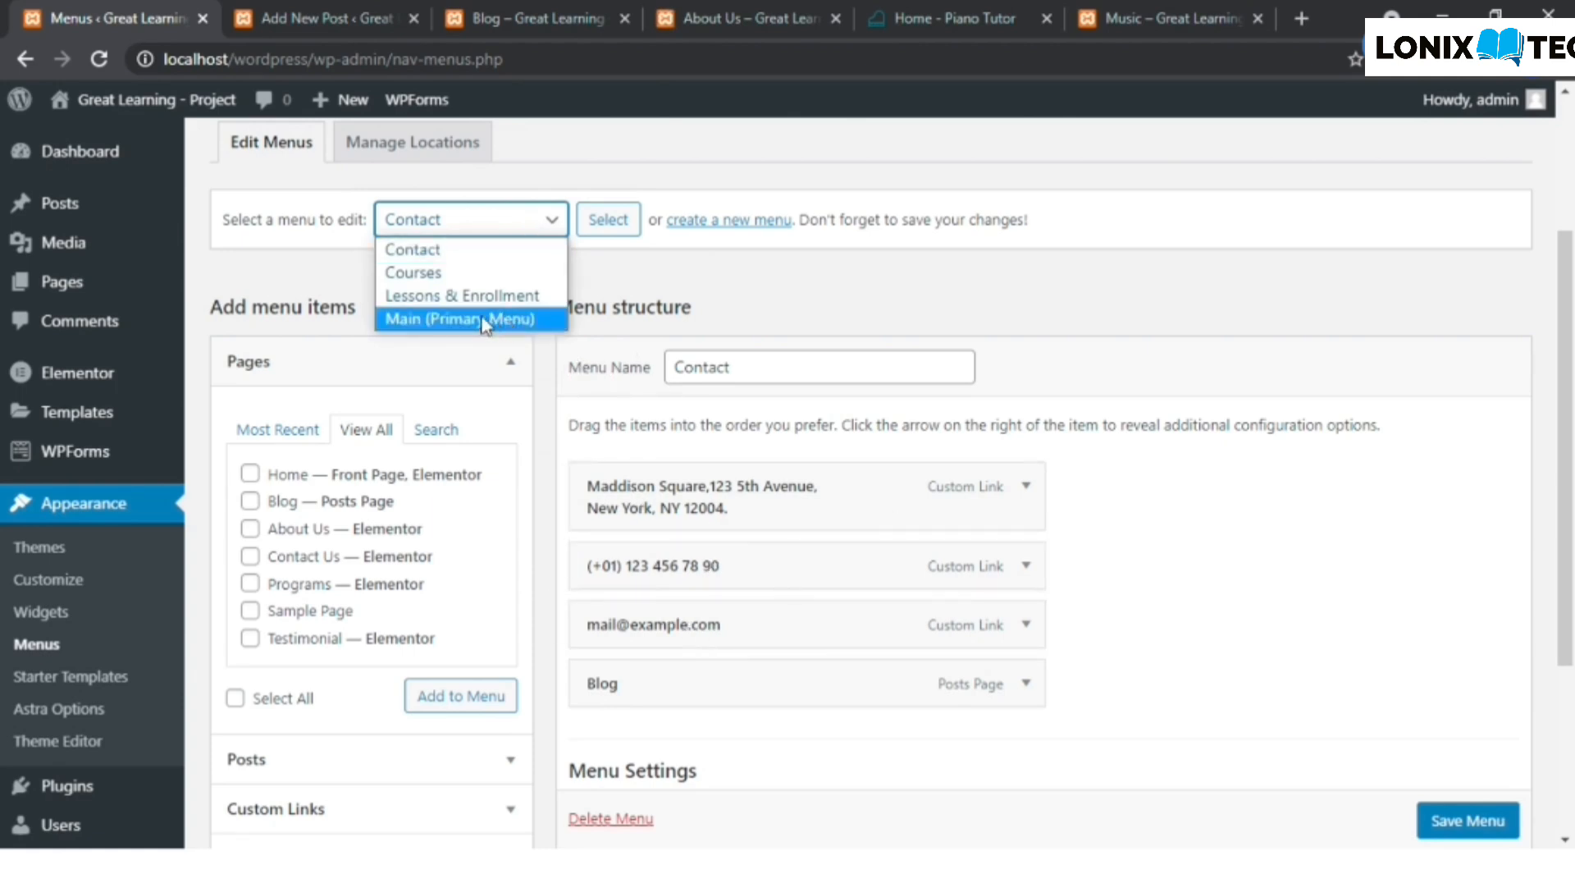
click(443, 320)
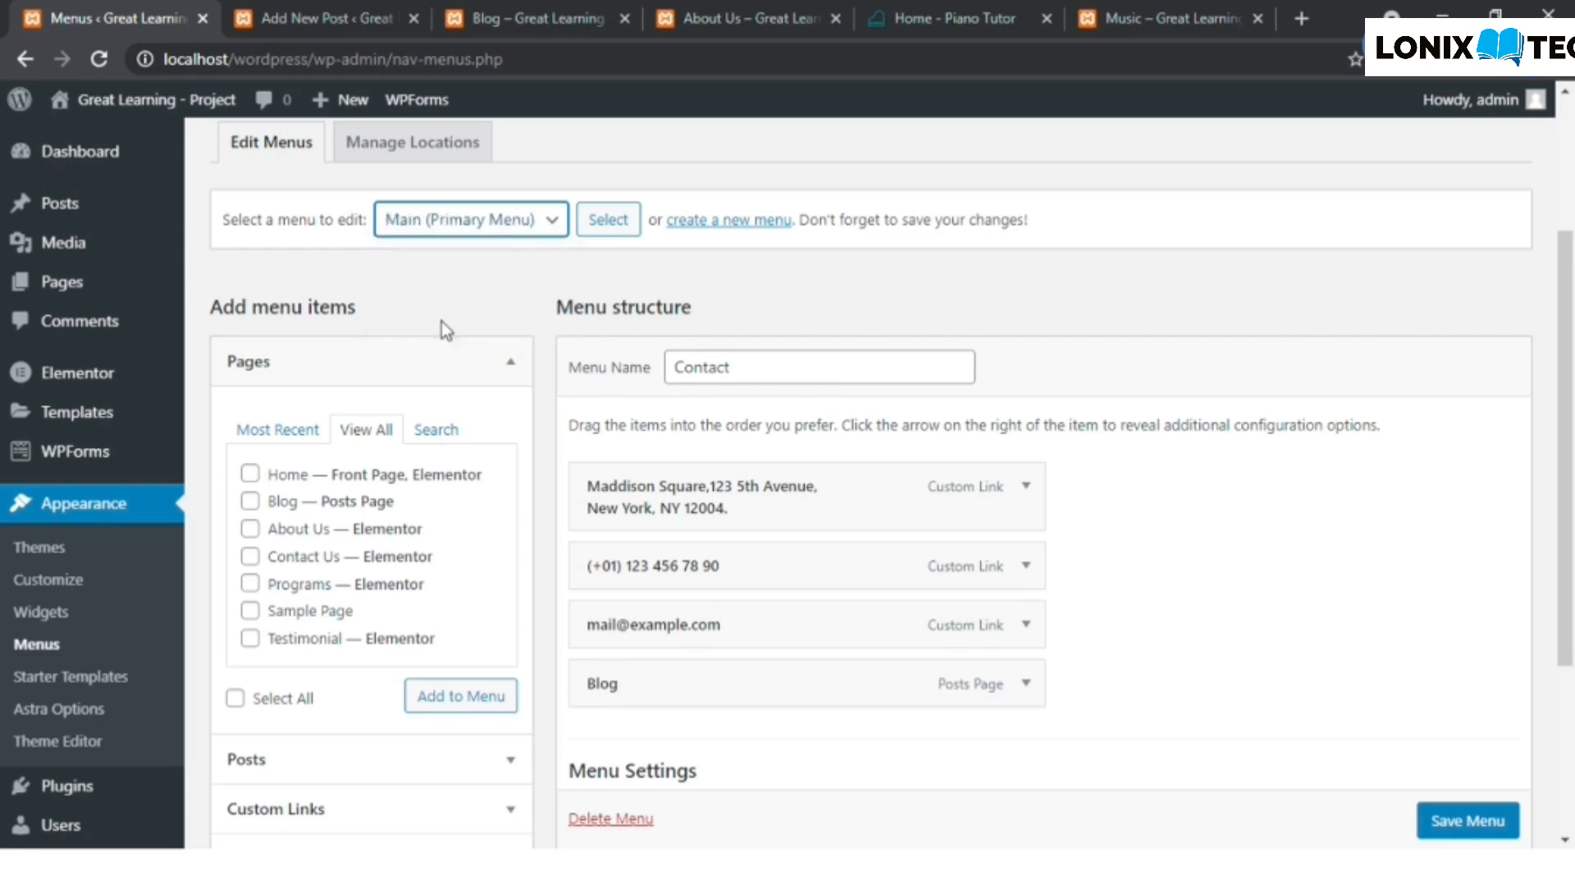
click(608, 220)
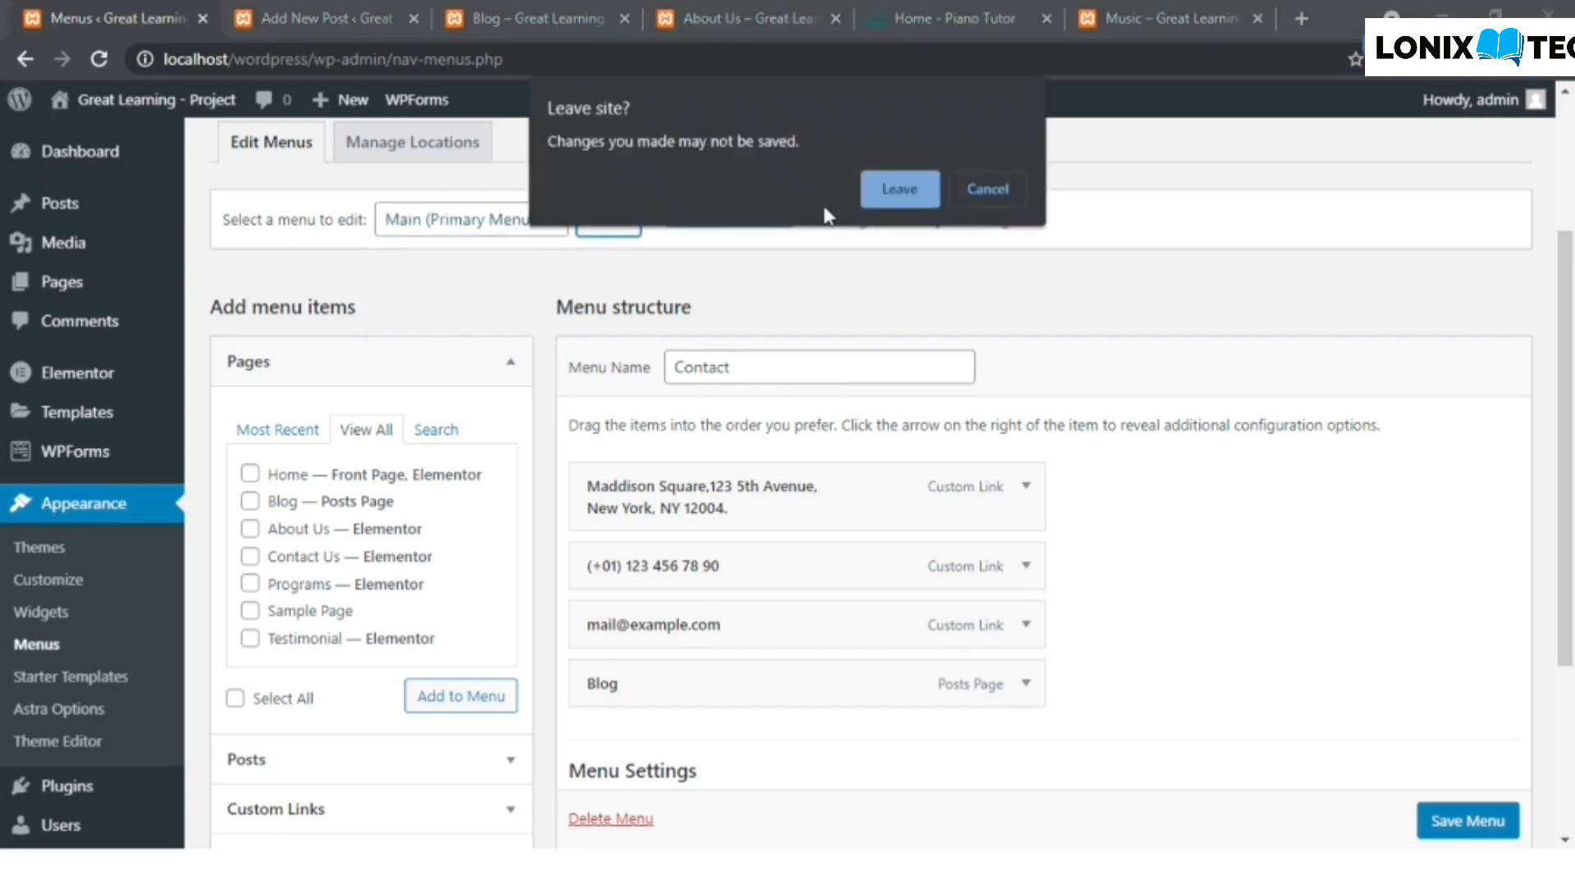
click(872, 196)
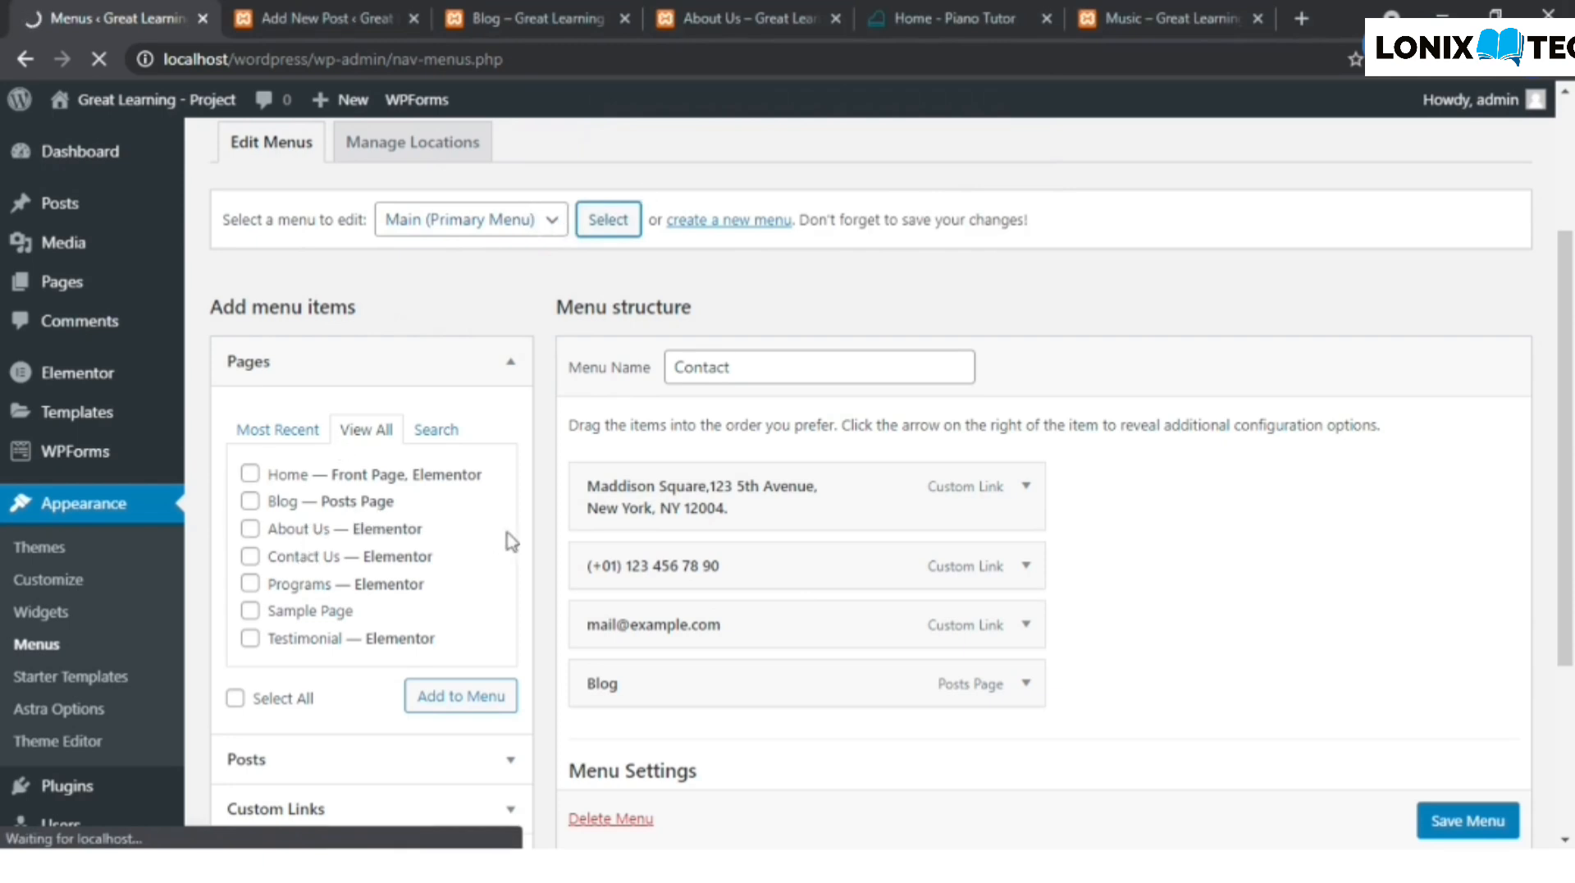
- Move the About Us item in the Main menu's structure between Testimonial and Contact
scroll(888, 519, down, 2)
scroll(886, 515, down, 1)
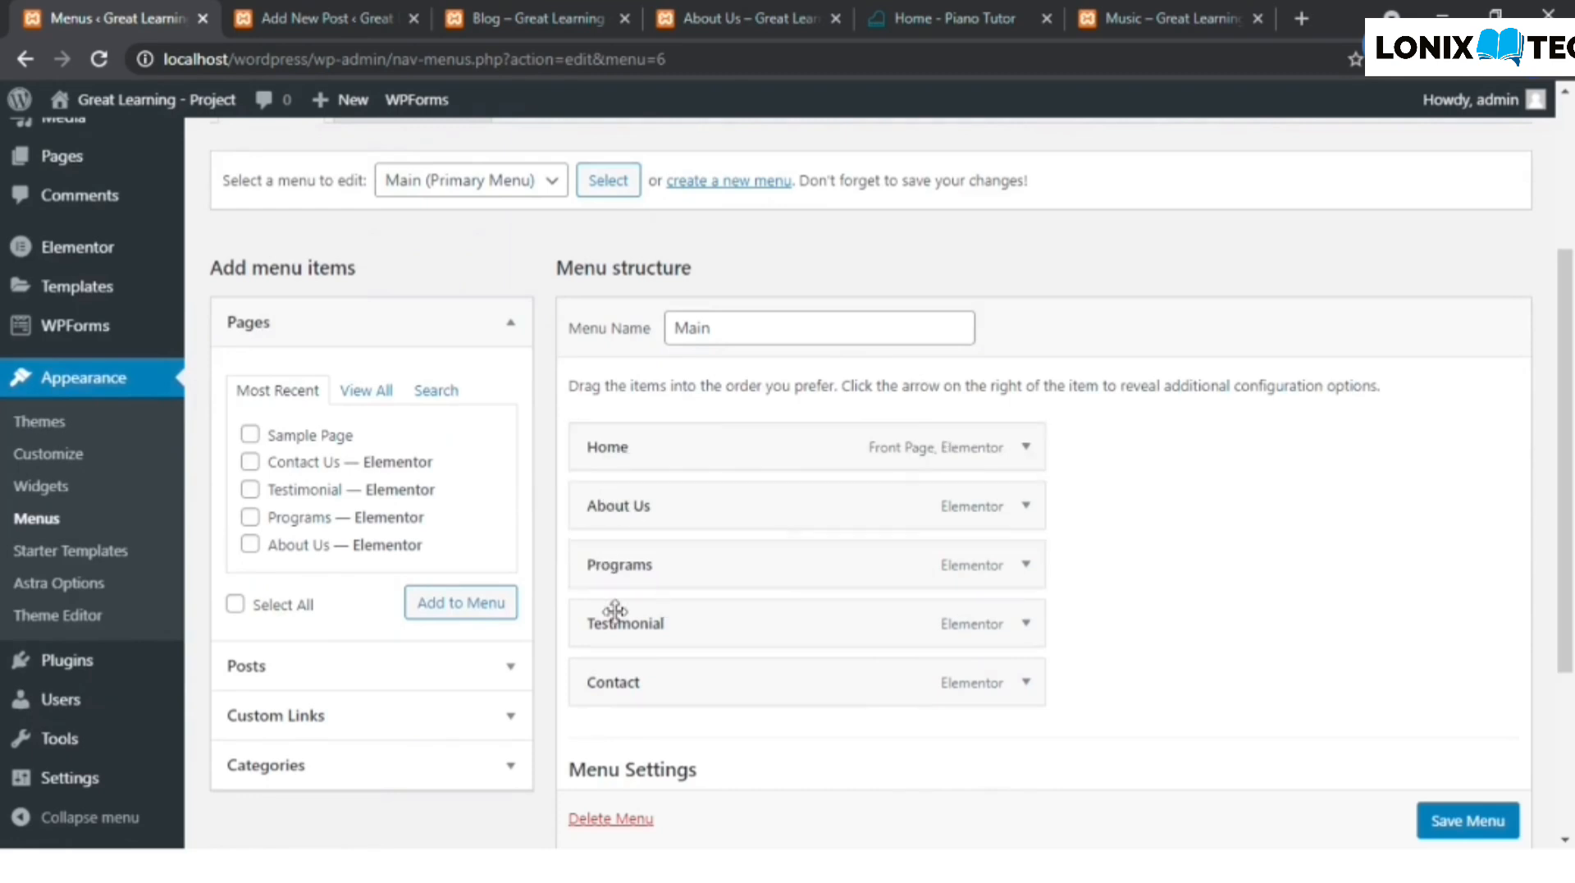
drag(671, 539, 689, 617)
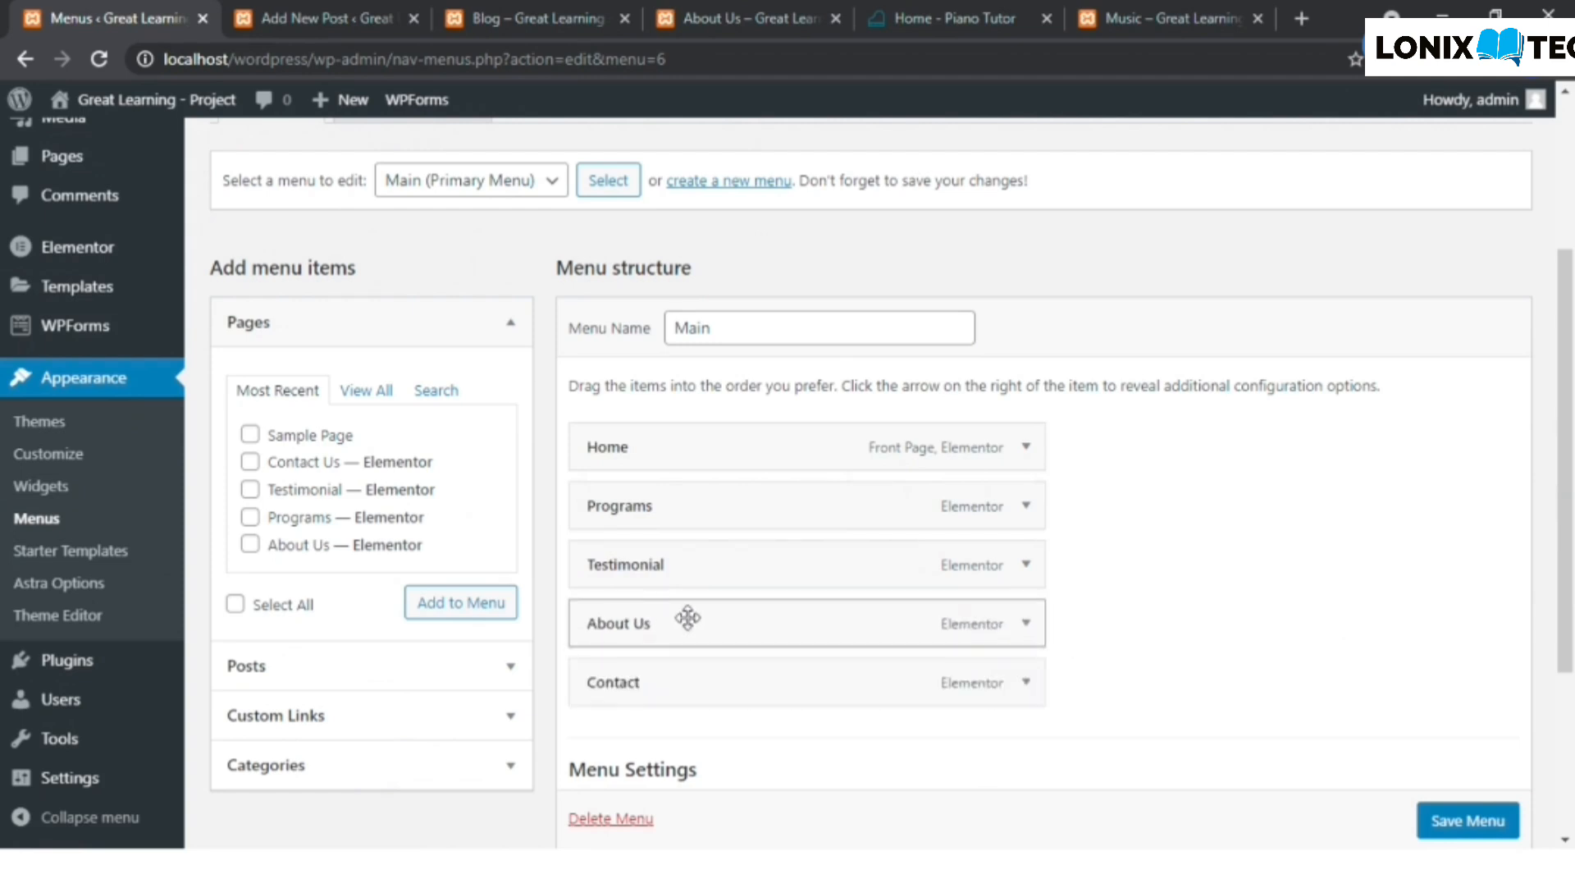
- Add the Blog posts page to the Main menu from the full list of pages
click(367, 396)
click(250, 463)
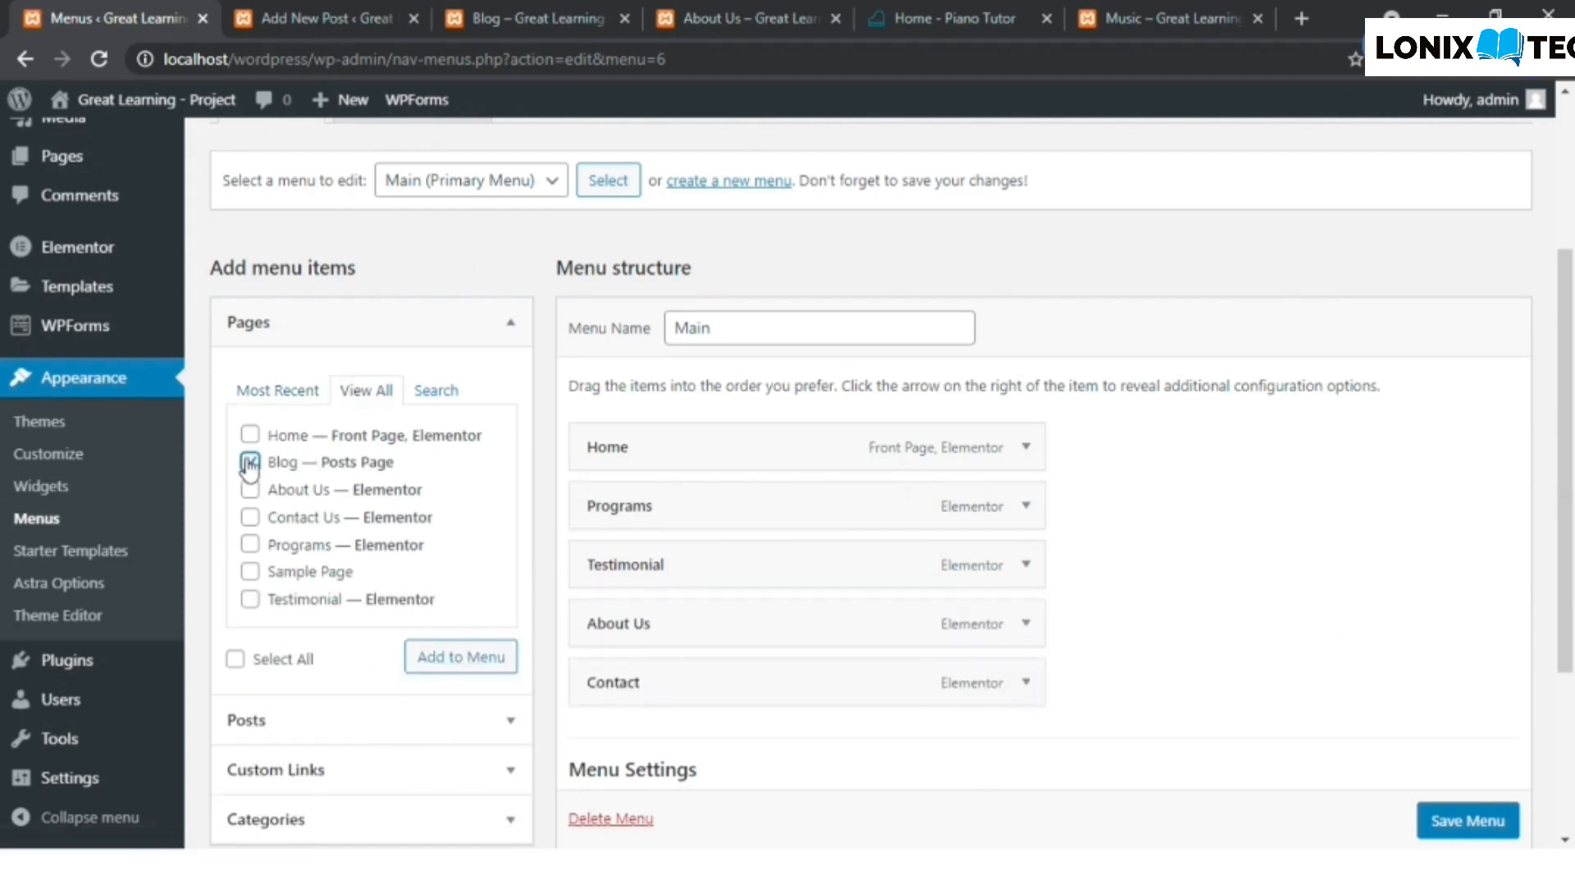
click(481, 672)
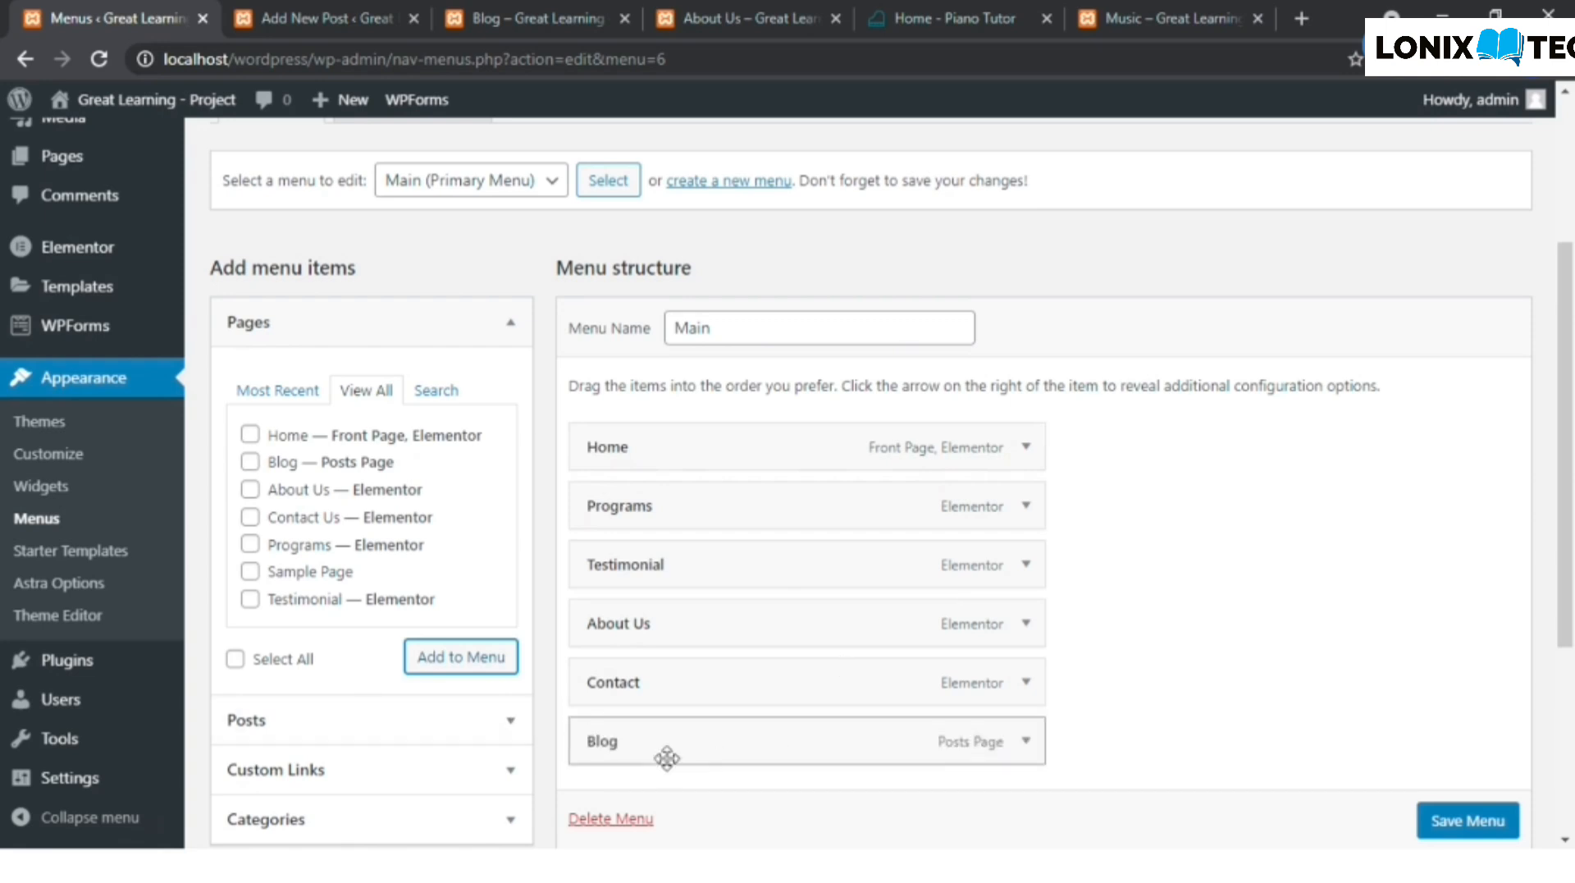
- Place the Blog item directly after Home as a top-level entry and save the Main menu
drag(680, 751, 719, 496)
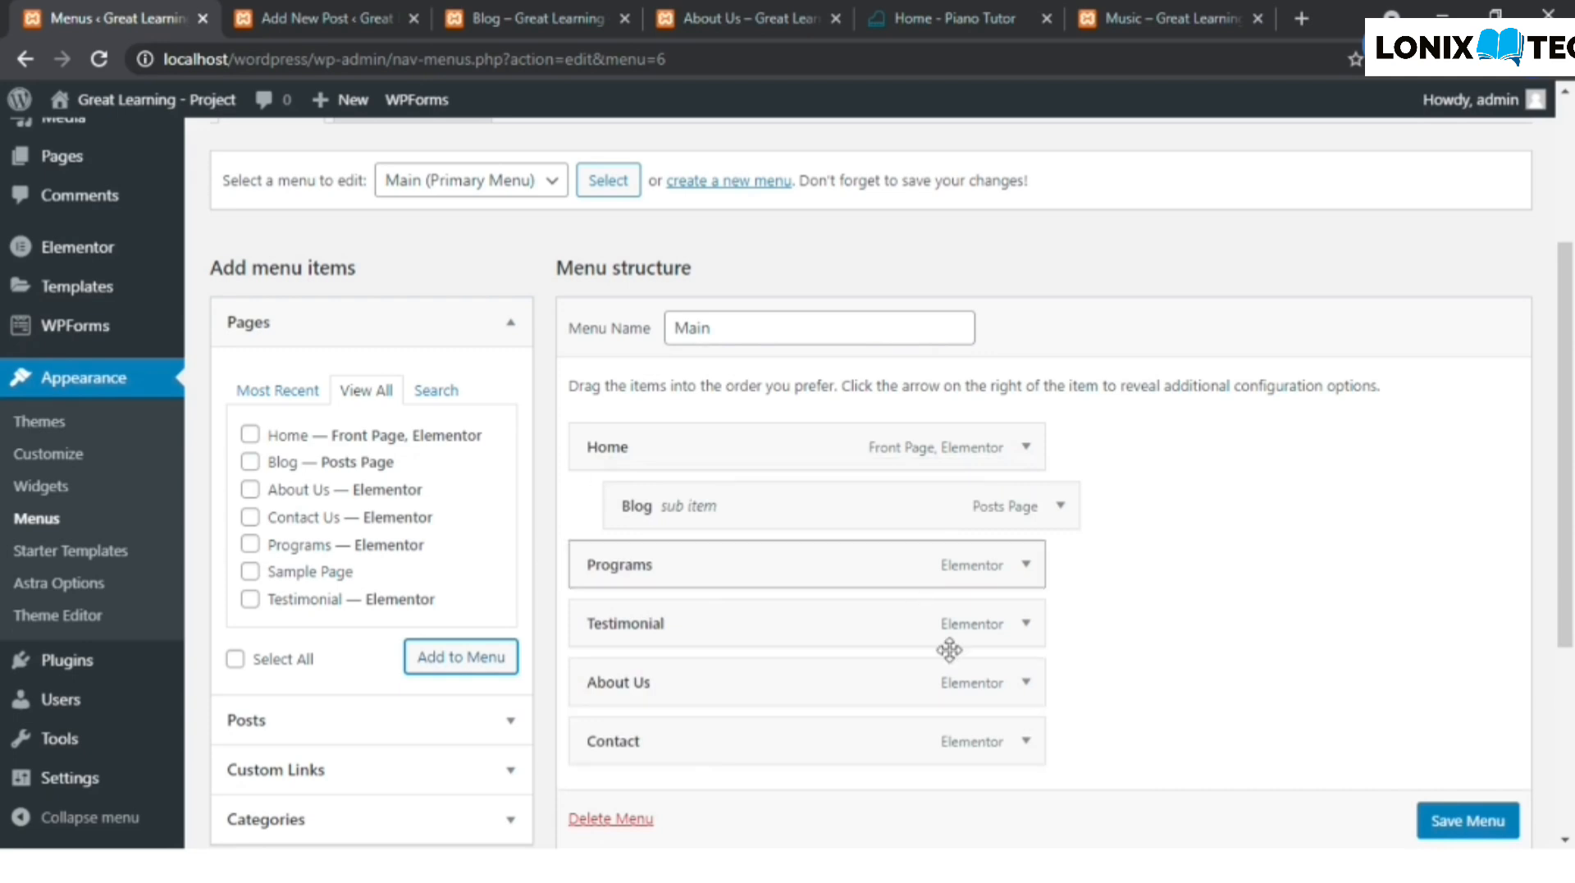
drag(735, 493, 790, 506)
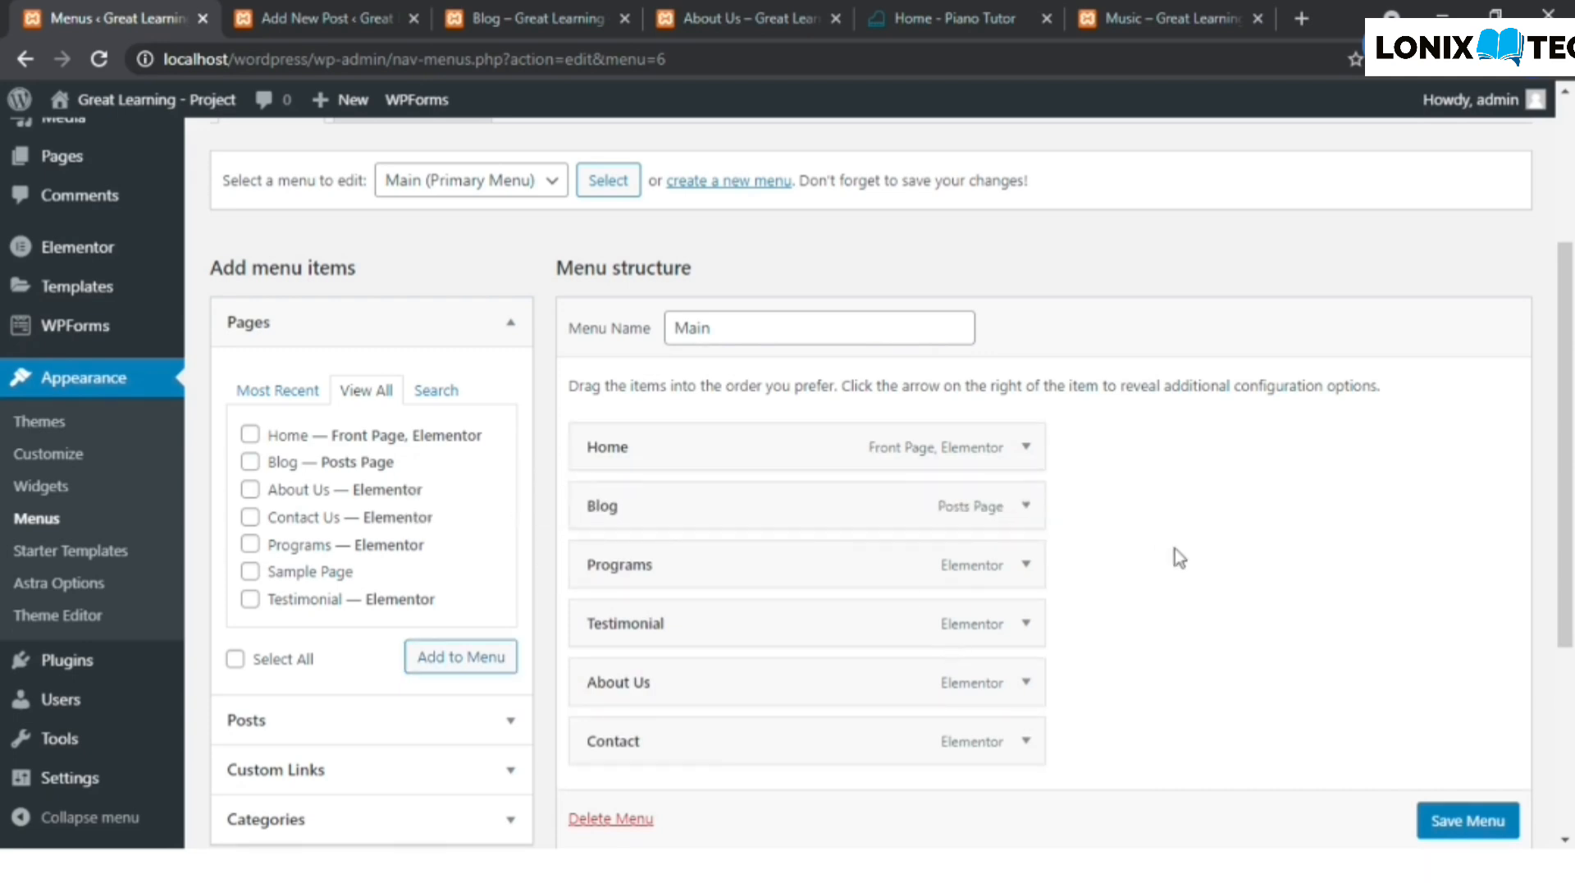
scroll(1214, 649, down, 1)
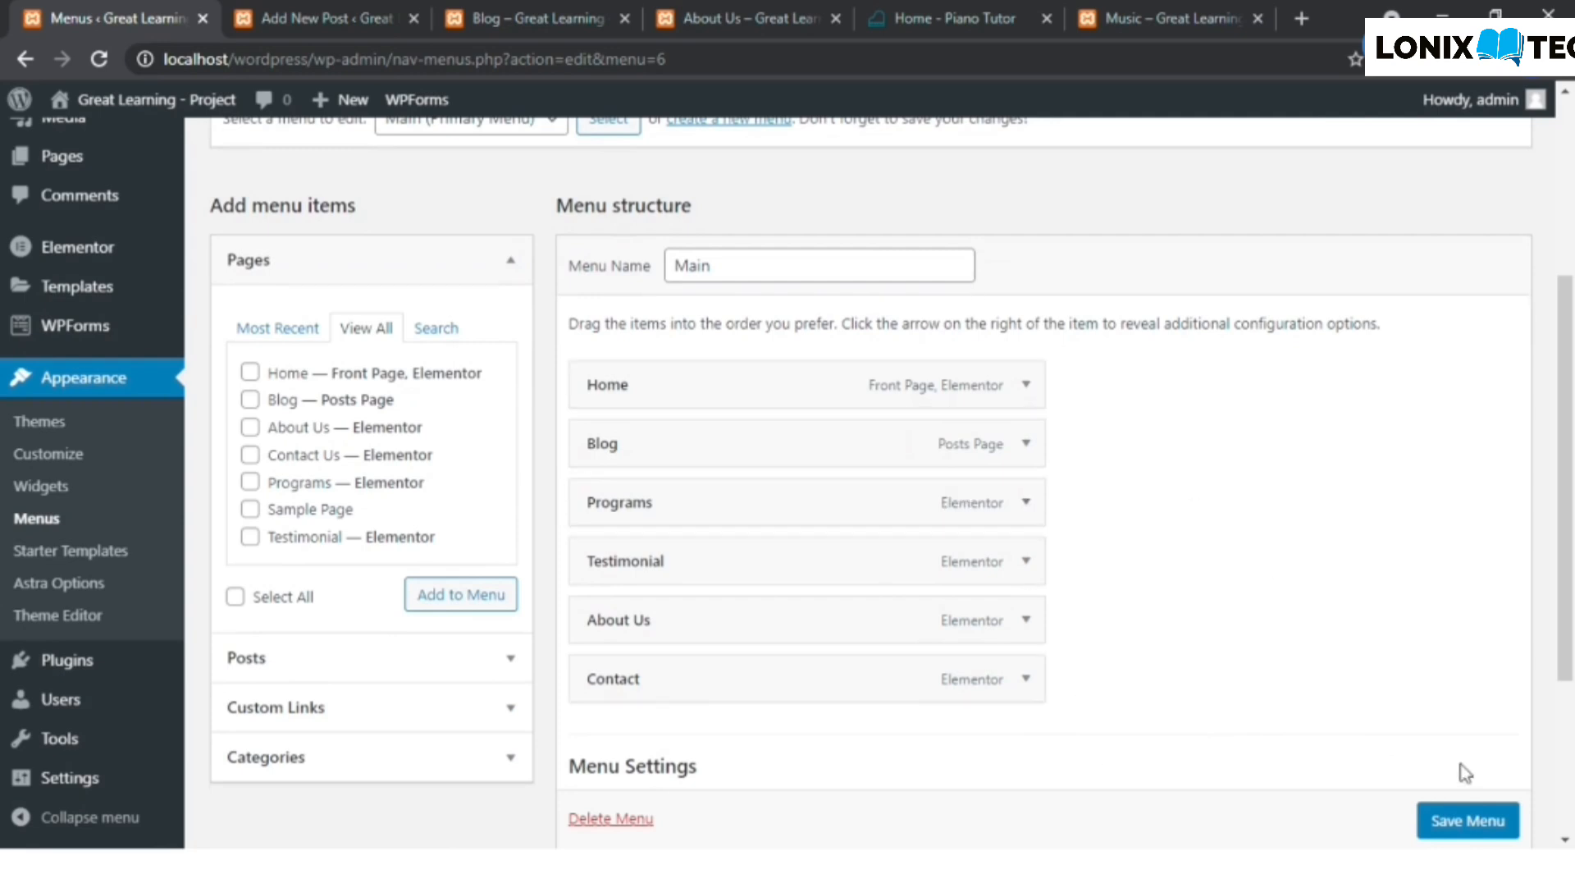
scroll(1465, 820, down, 1)
click(1463, 825)
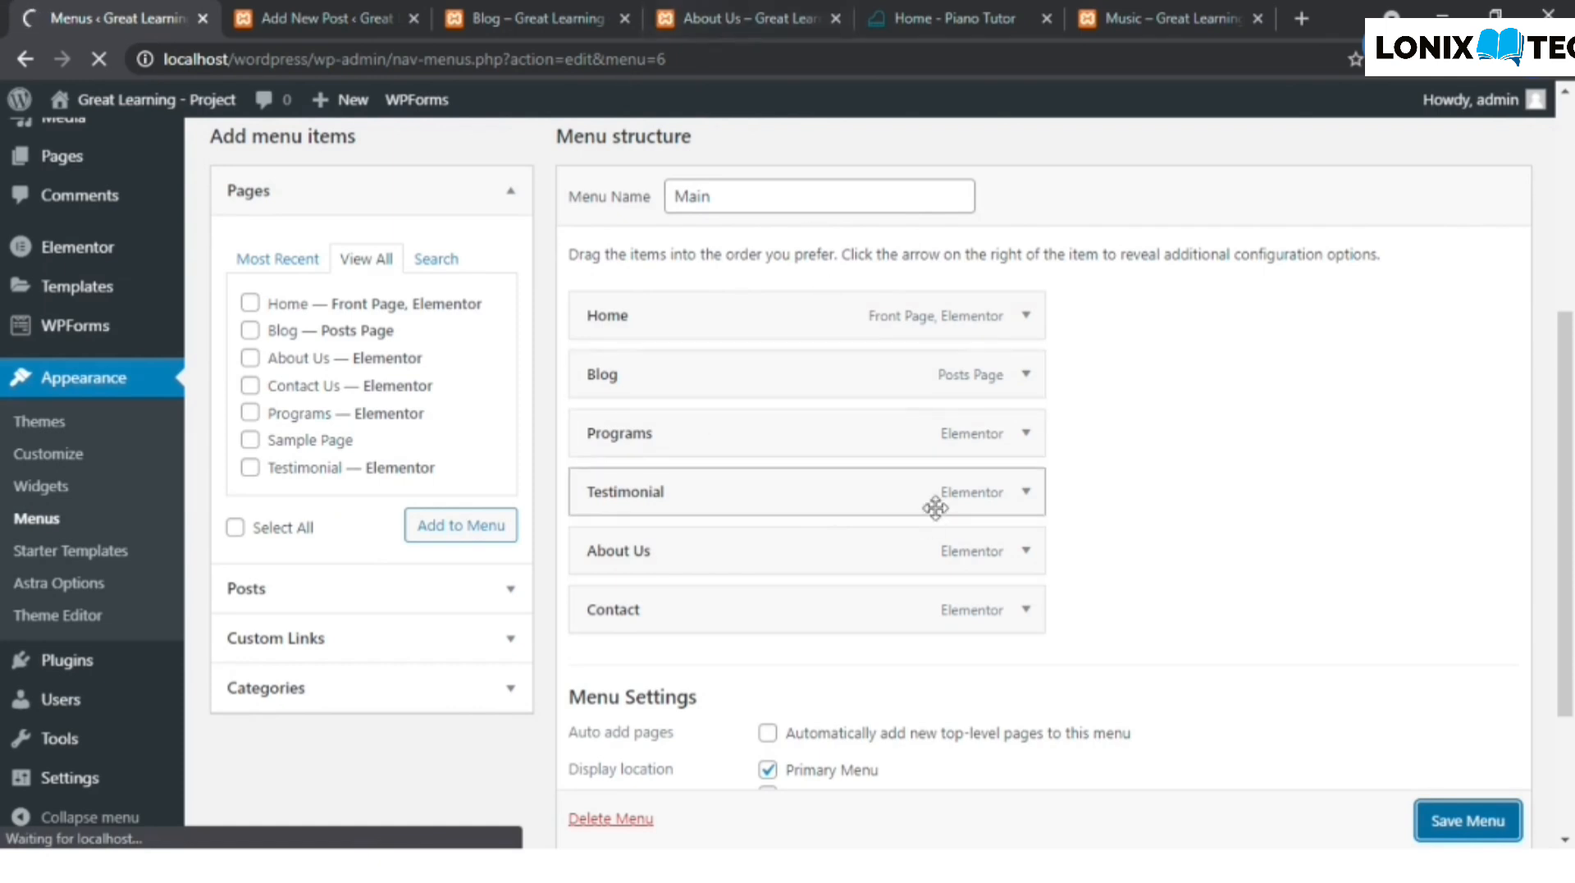
- Open the live site's front page in a separate browser tab and close the browser tabs no longer needed
mouse_move(57, 105)
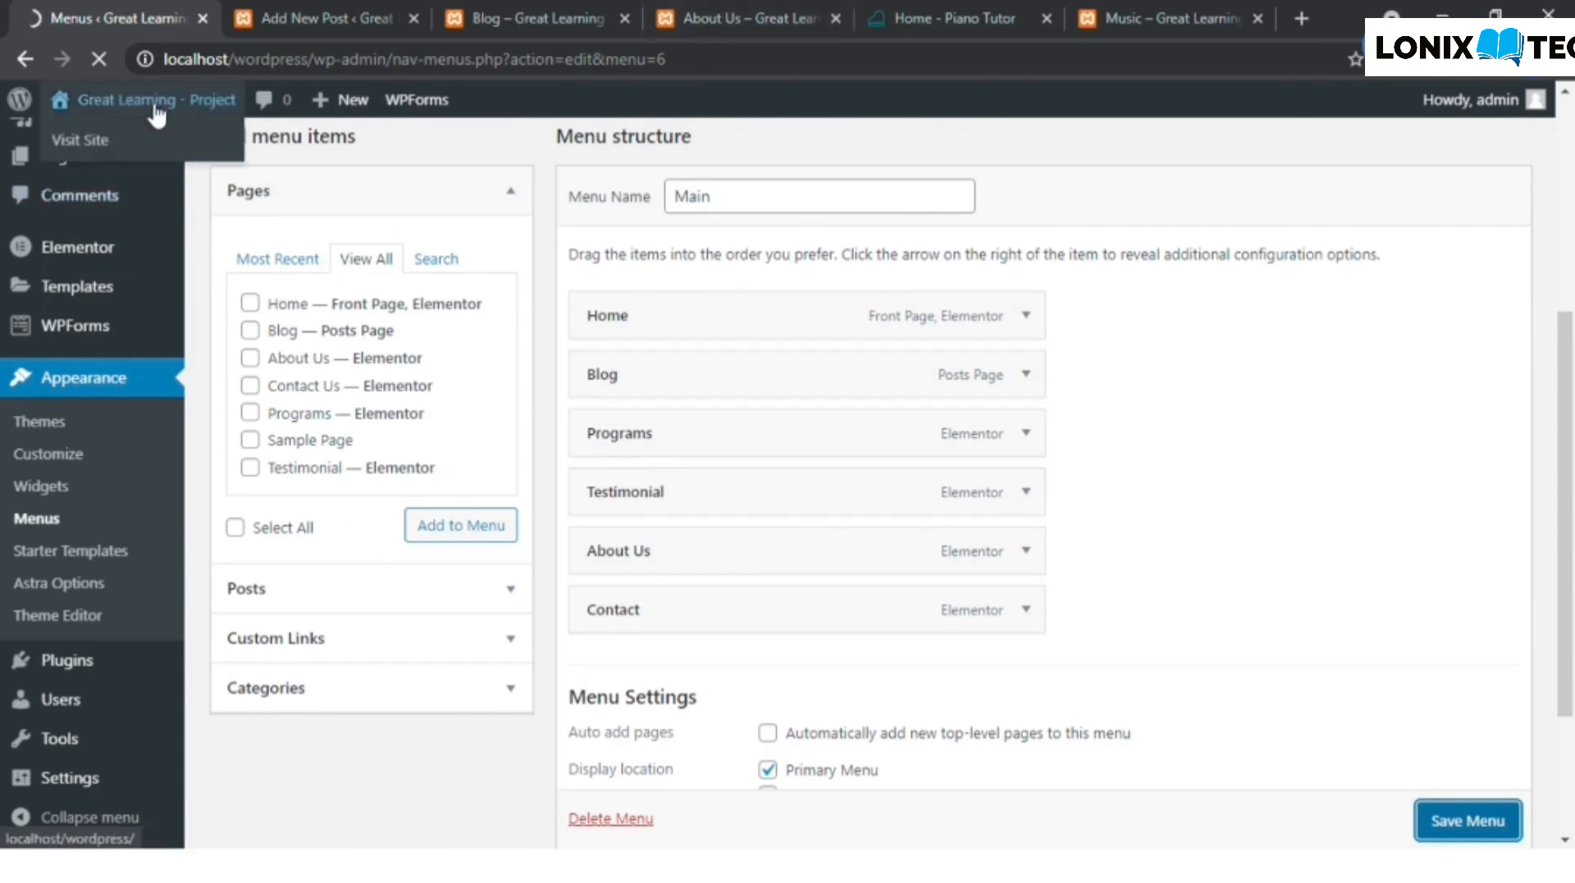
middle_click(131, 141)
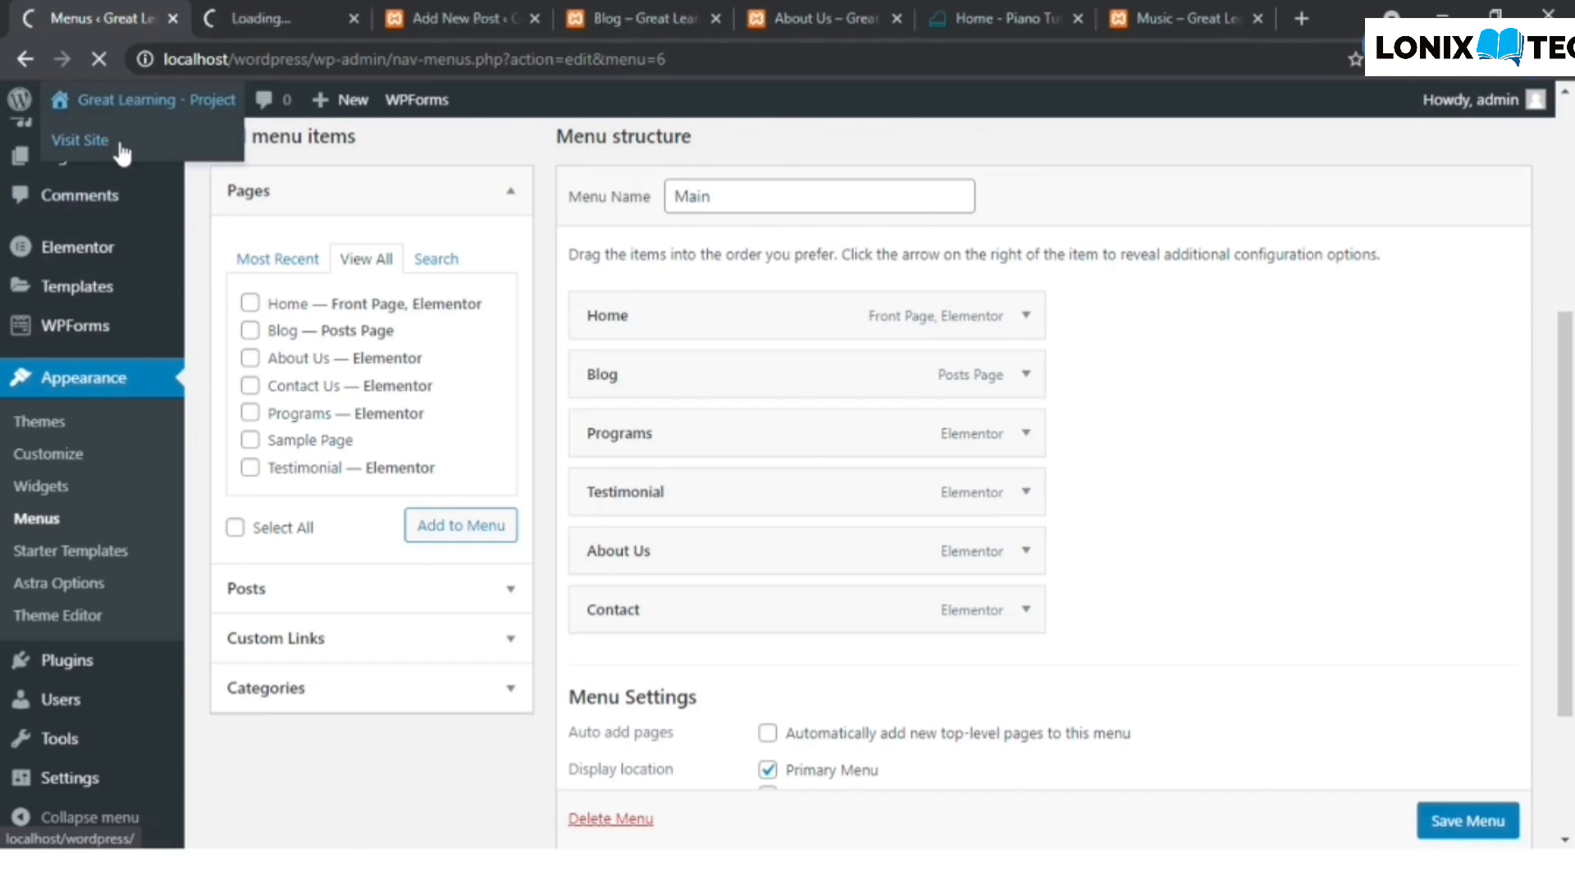
click(897, 18)
click(716, 18)
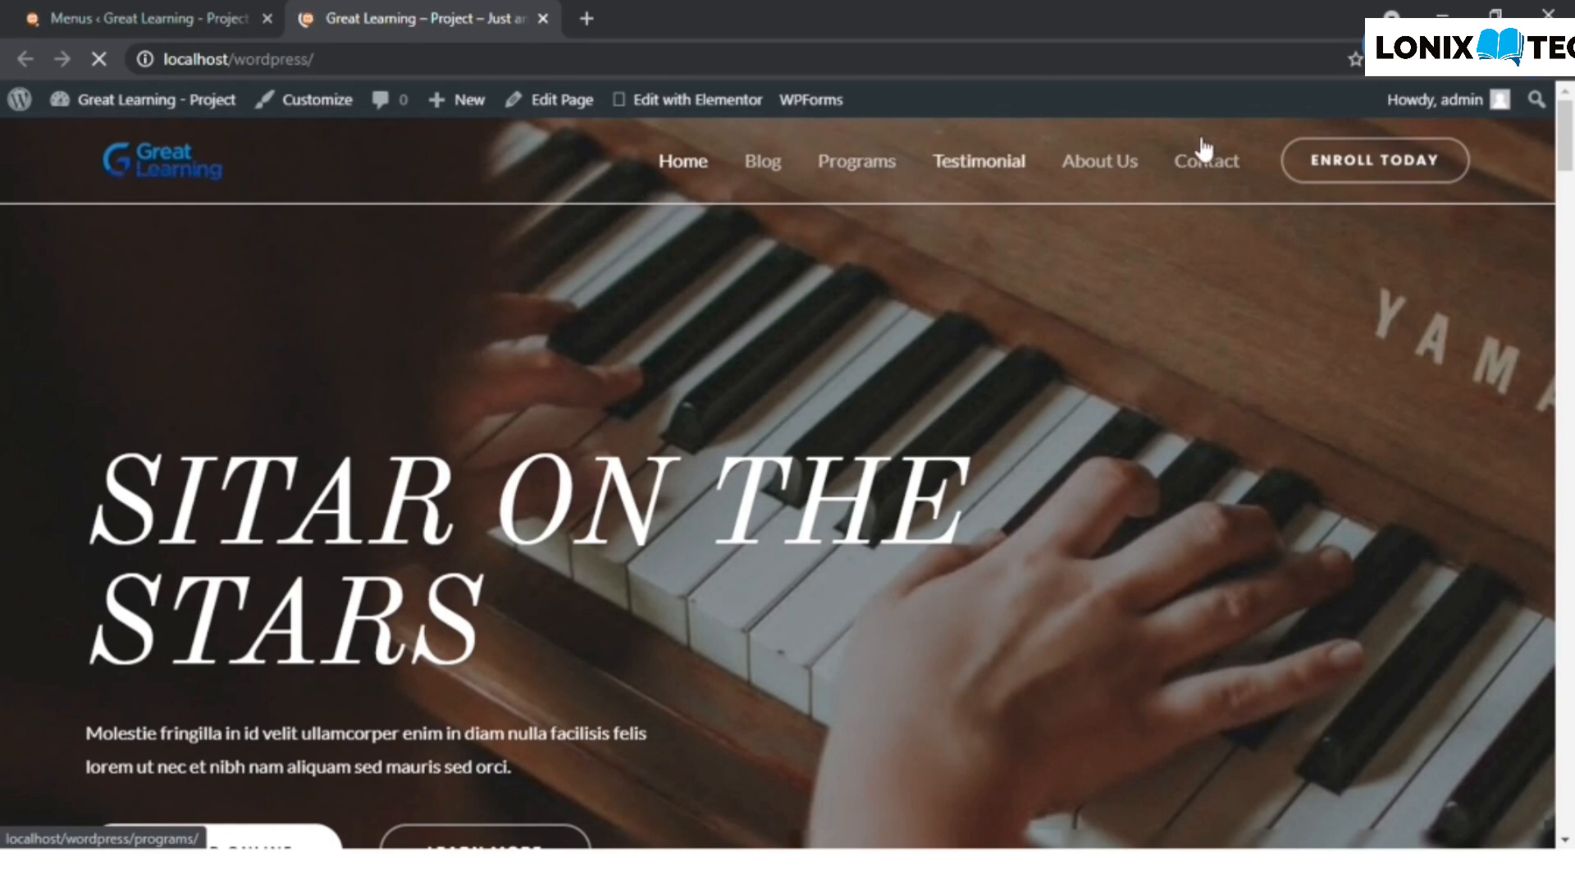
- Open the Blog page from the site's navigation in a separate browser tab and look through its posts
right_click(759, 164)
click(797, 181)
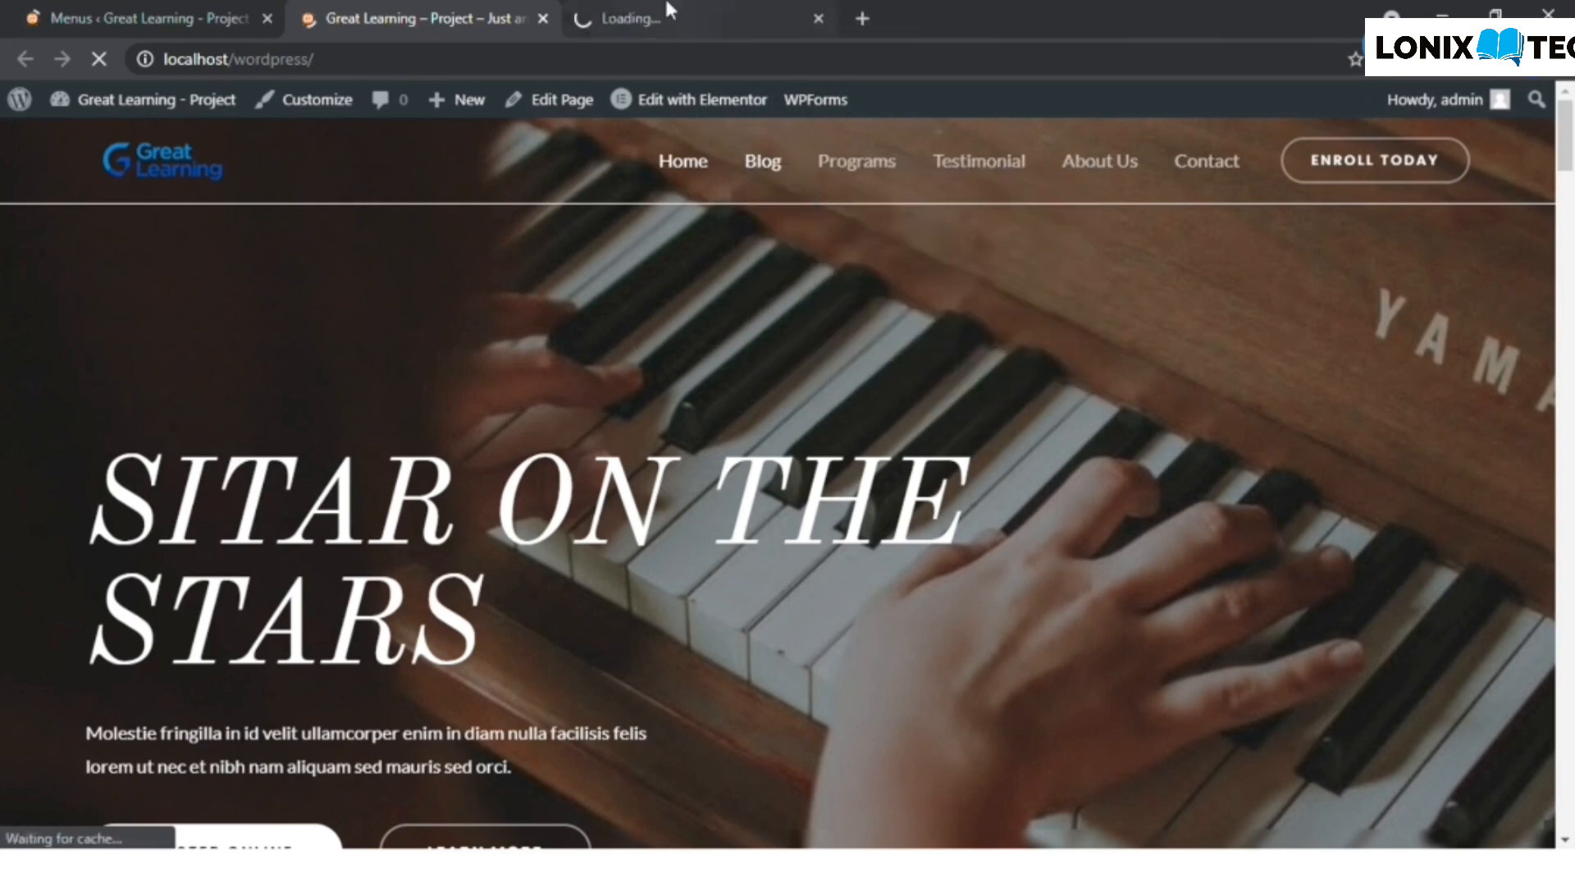
click(669, 15)
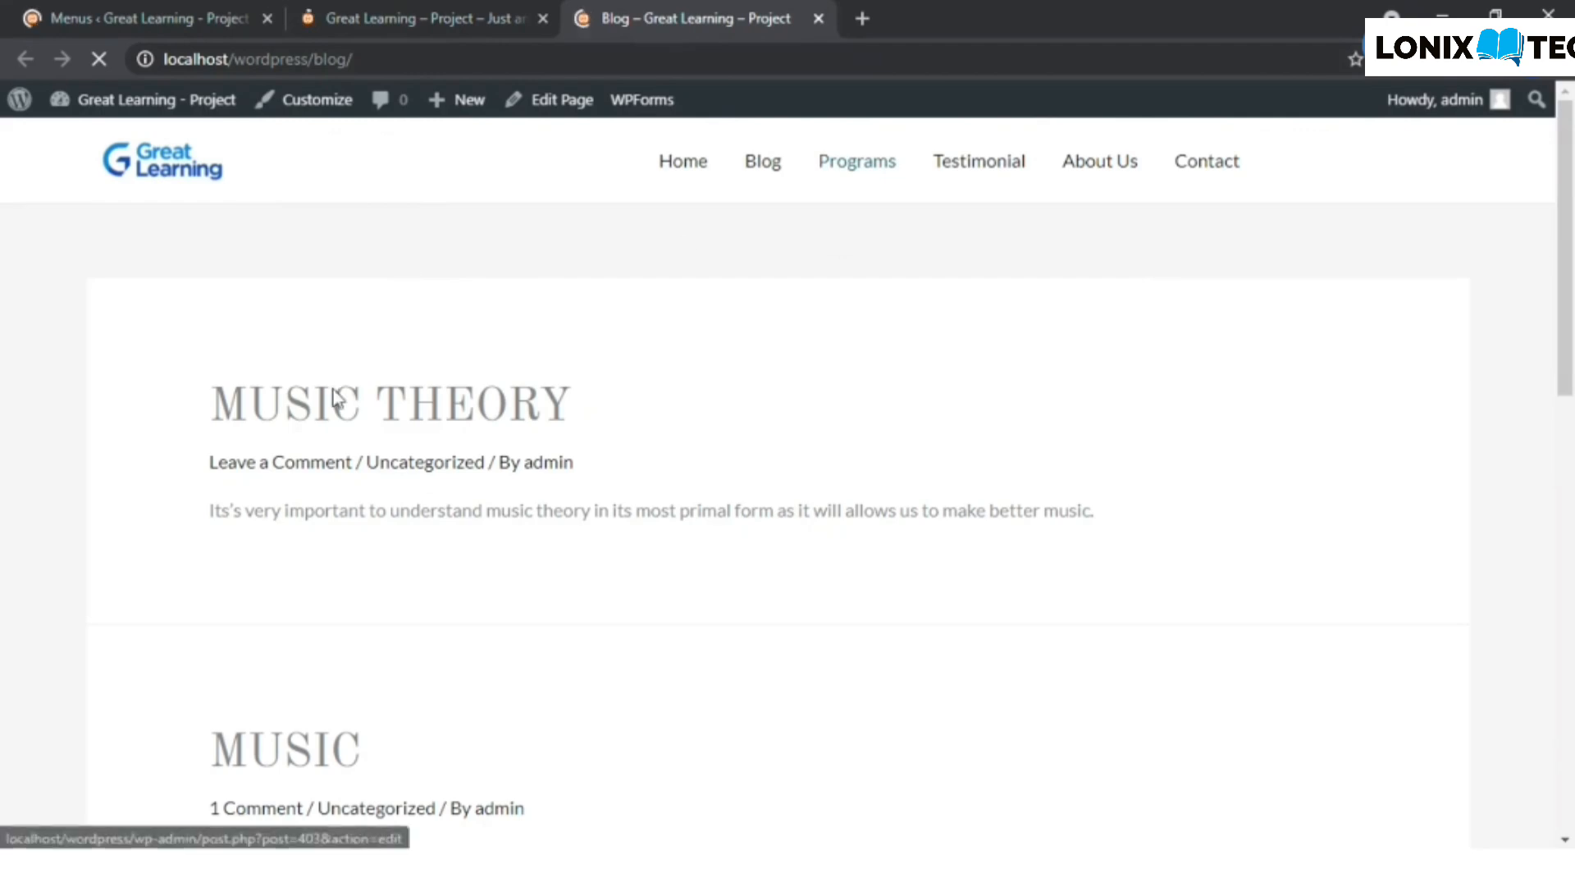
scroll(334, 397, down, 8)
scroll(334, 397, up, 10)
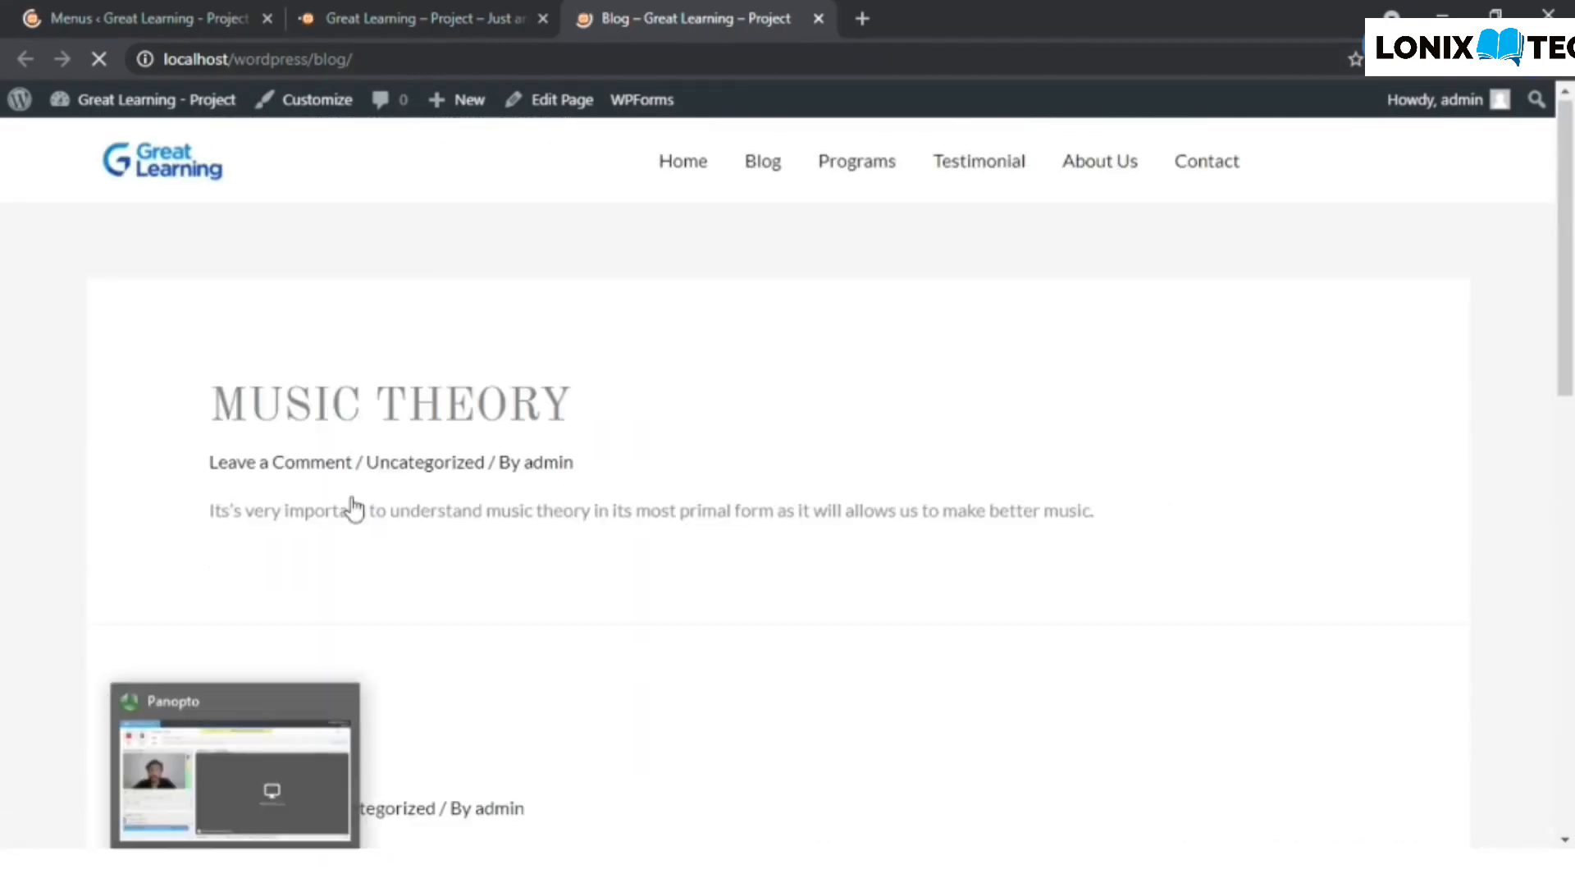
- Return to the site's admin area and open the Starter Templates library
click(170, 11)
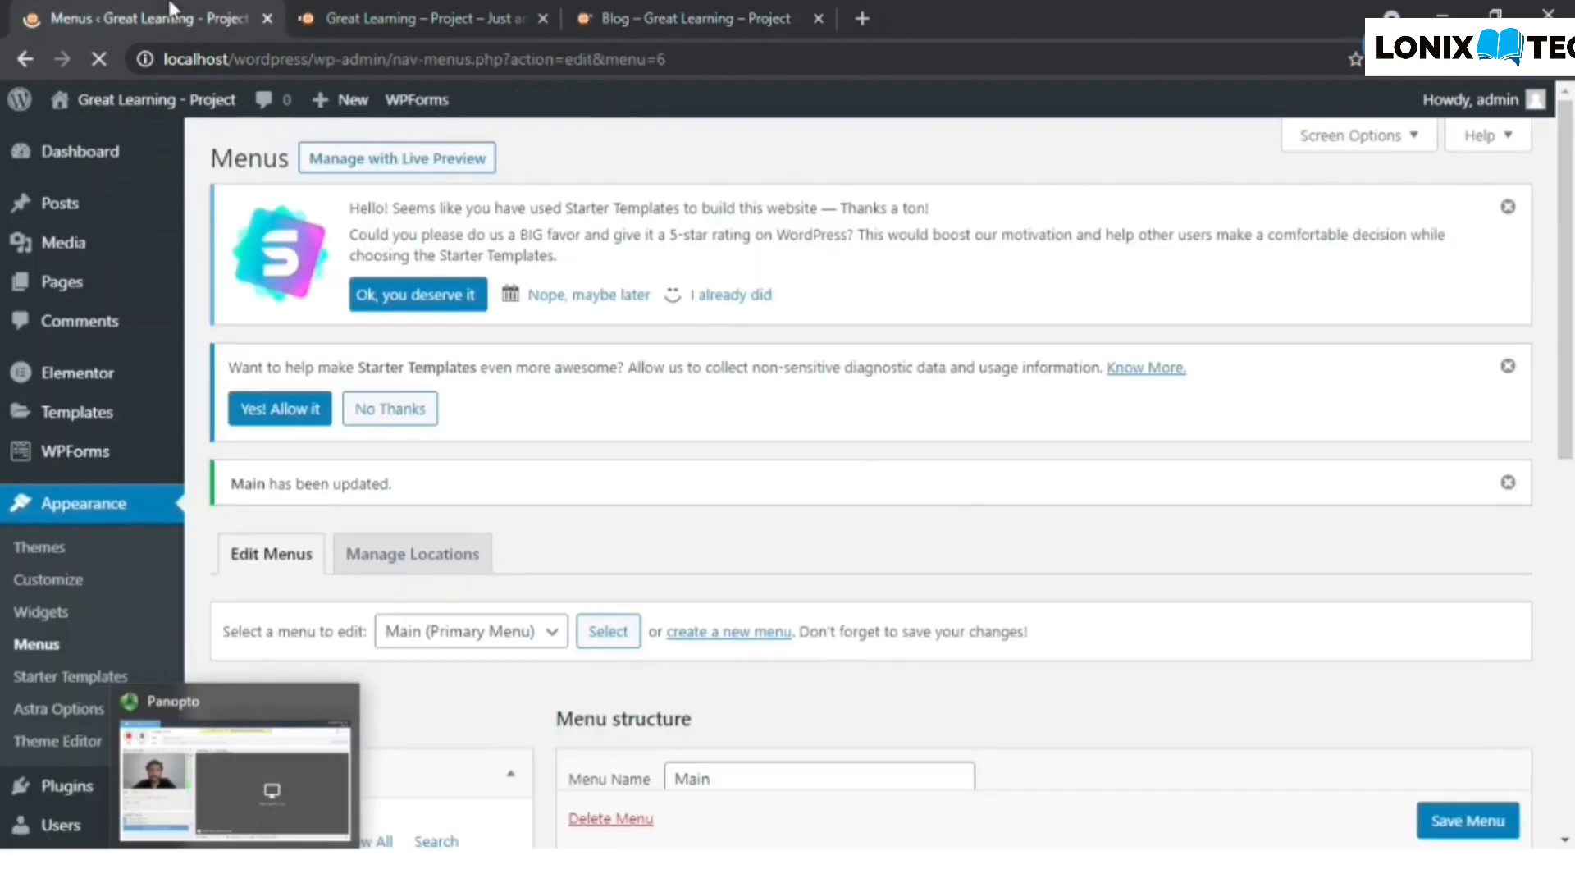
click(79, 681)
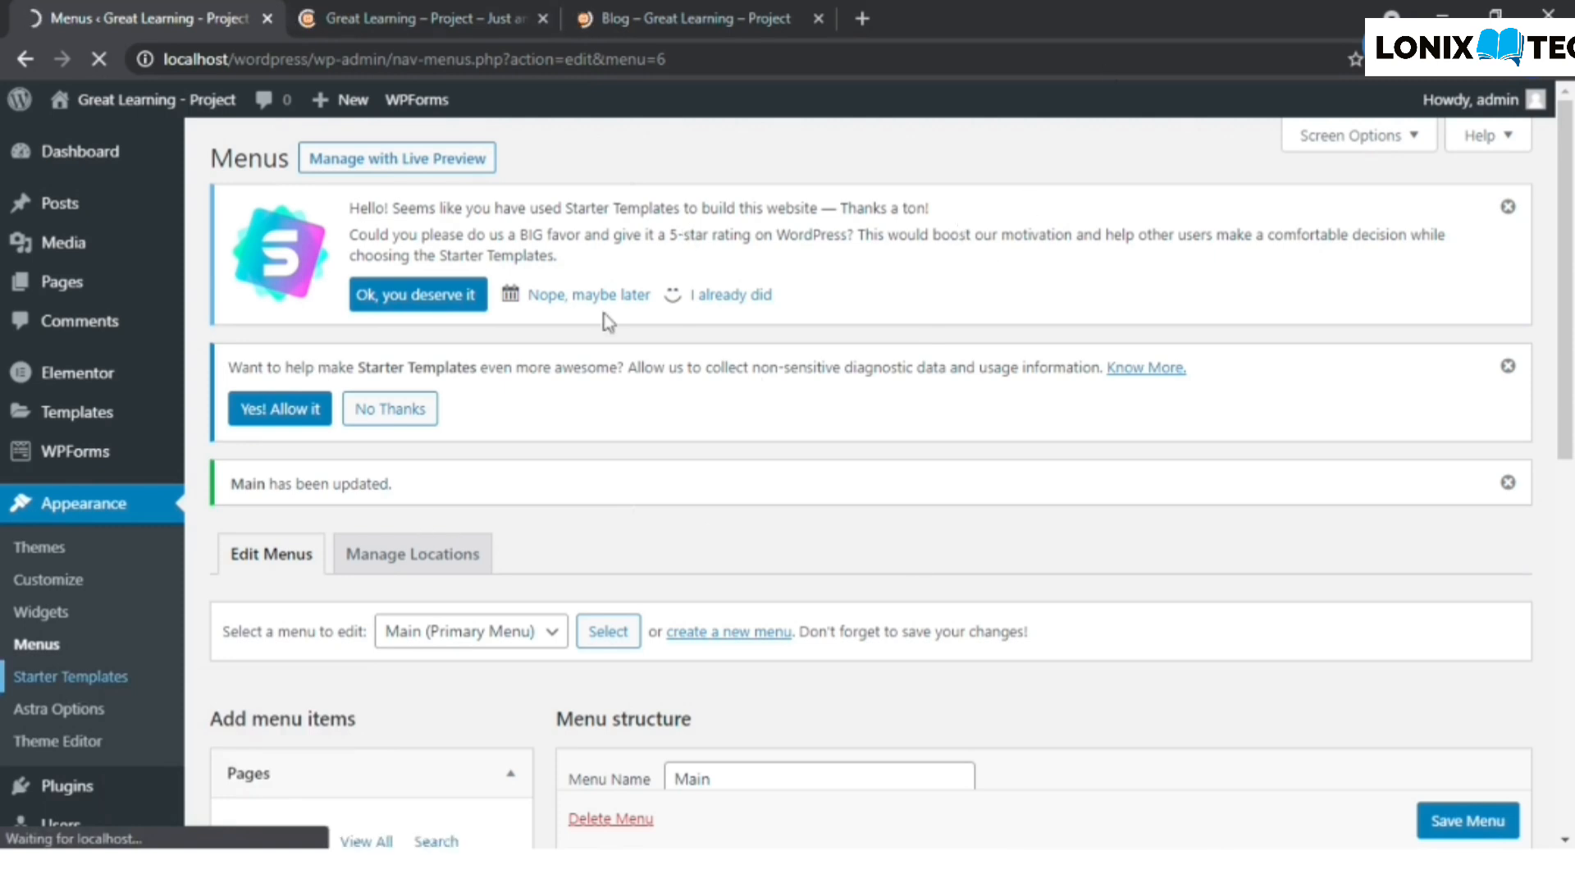
click(693, 12)
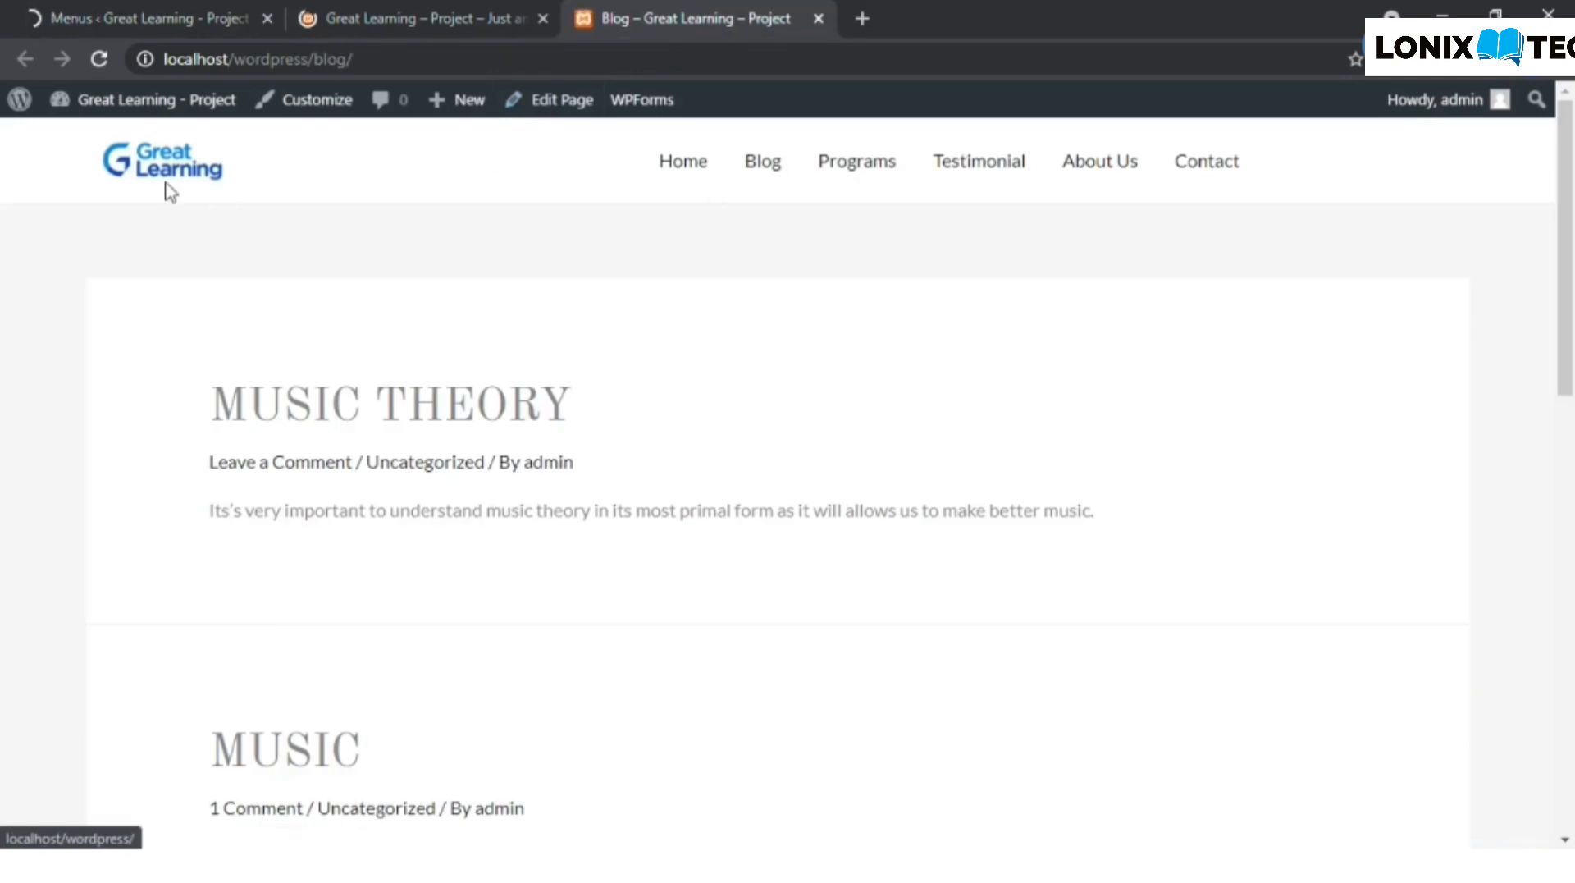
click(150, 11)
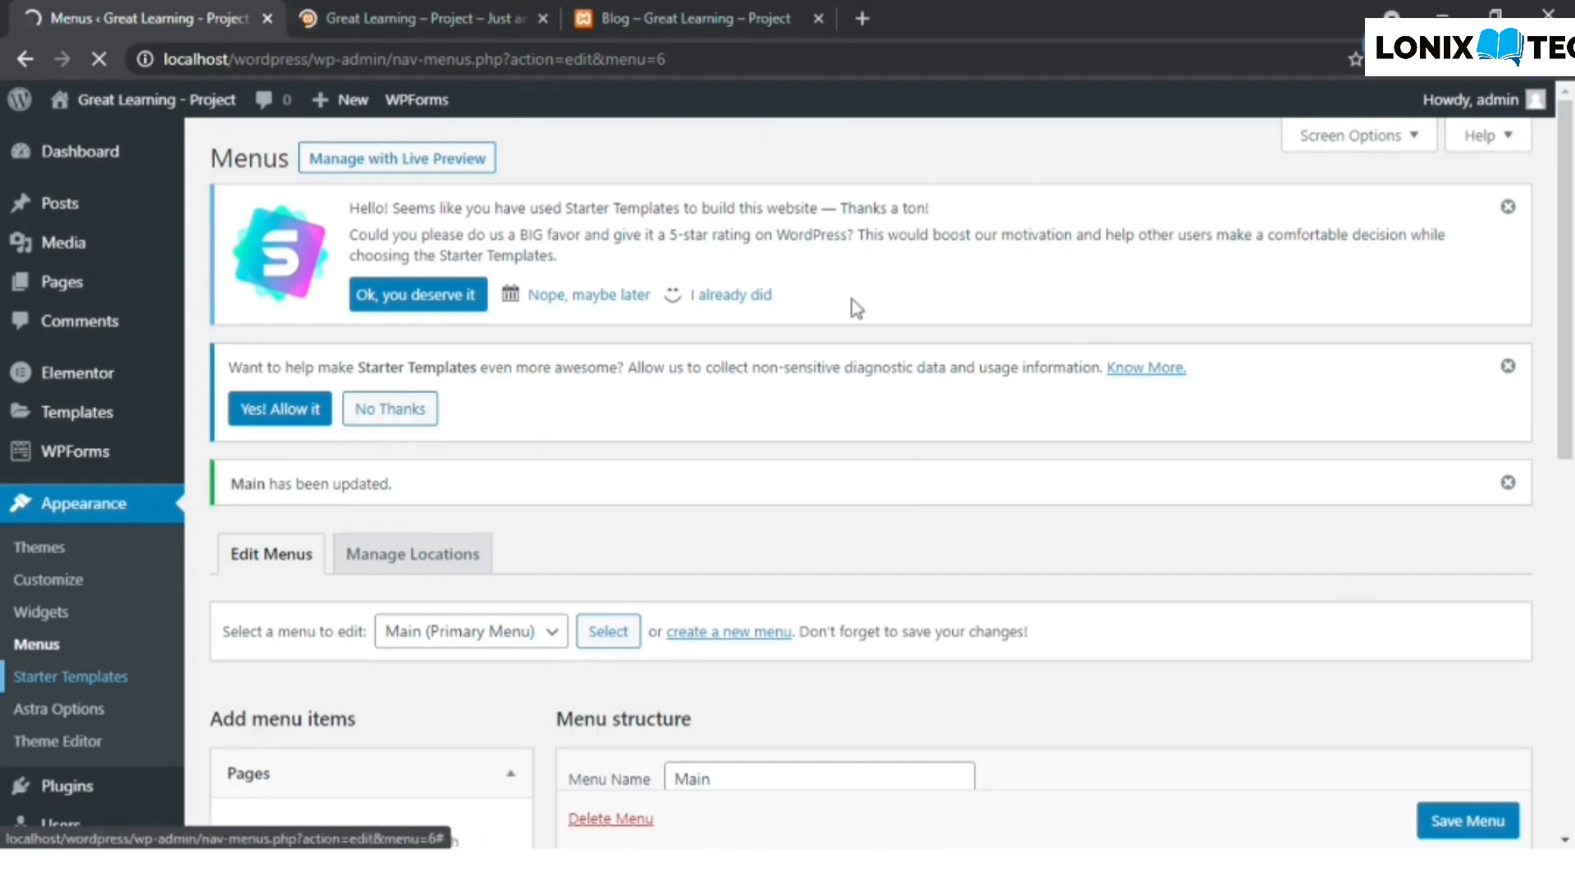
click(70, 676)
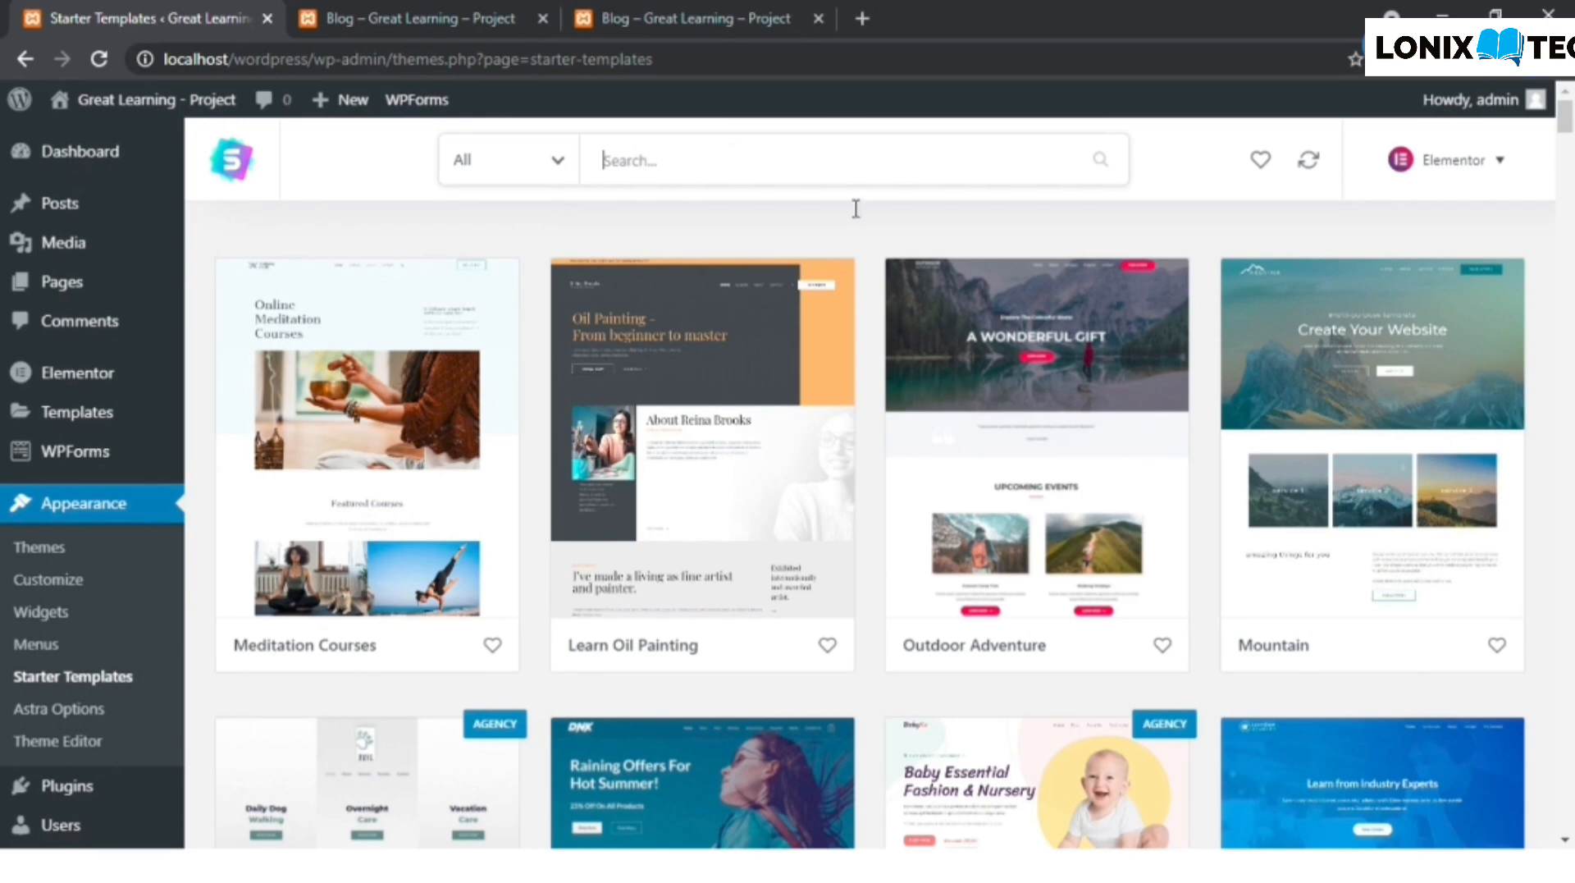
- Search the starter templates for "artist", look through the matches, and replace the search with "music"
text(artist)
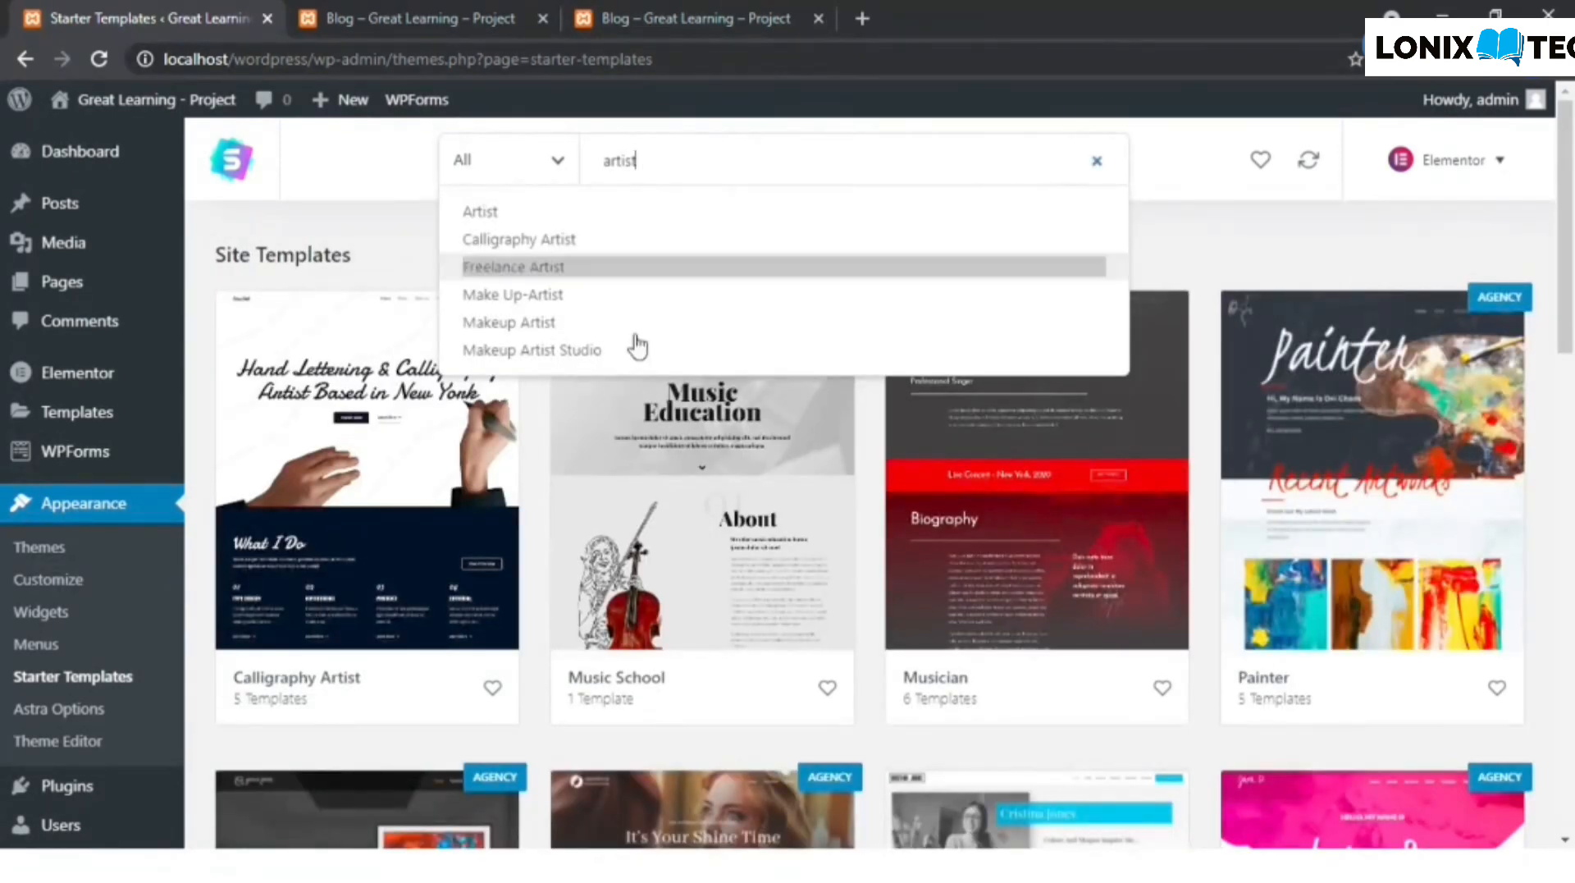
scroll(890, 243, down, 10)
scroll(895, 534, up, 10)
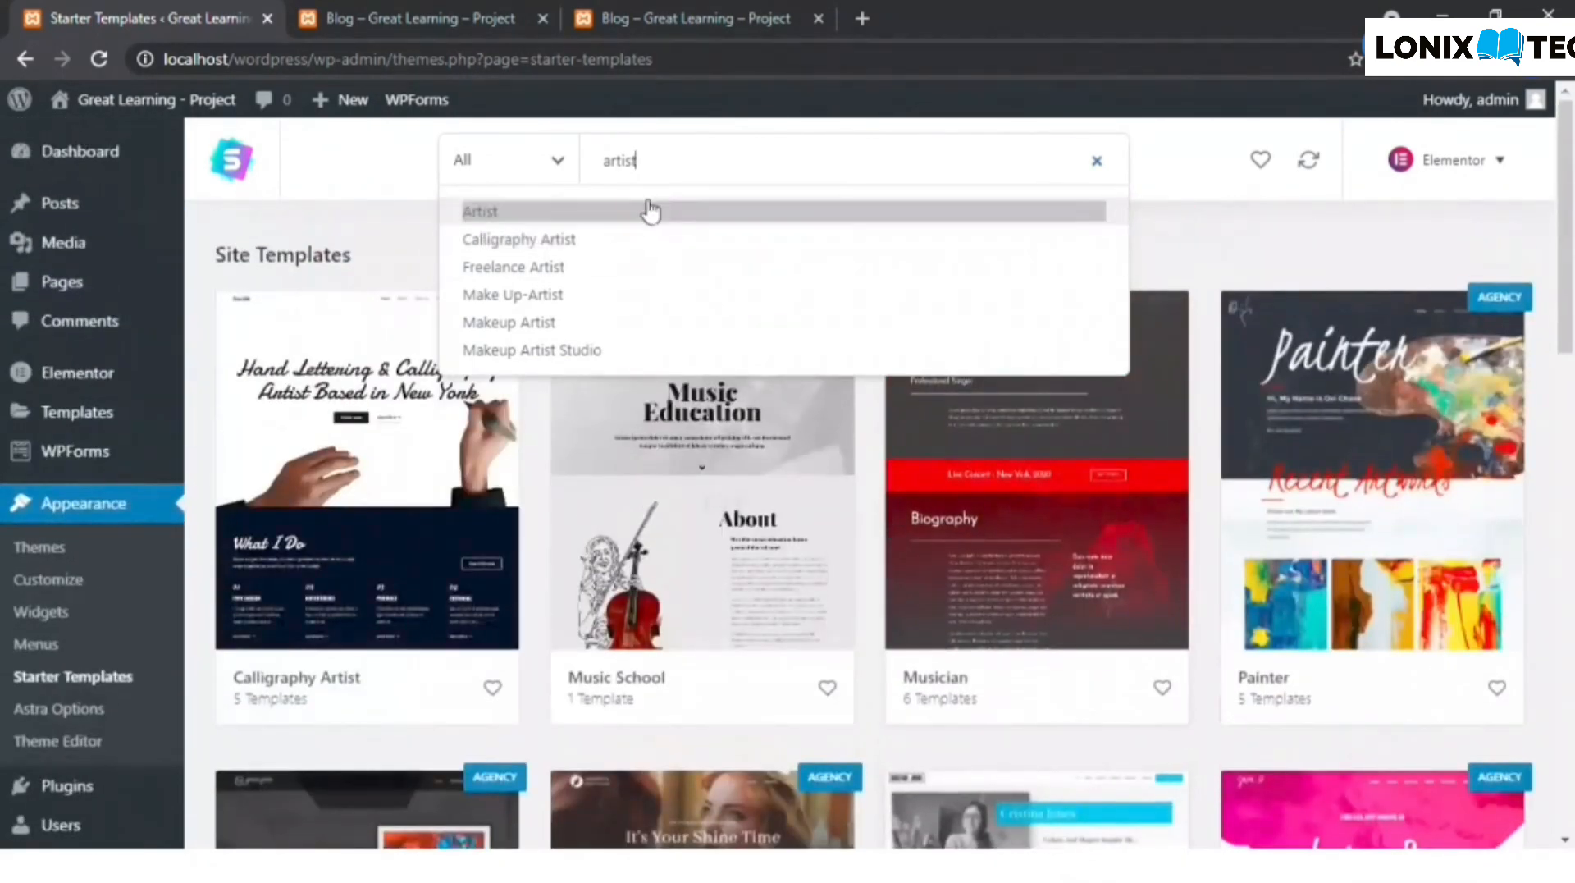
drag(650, 174, 552, 174)
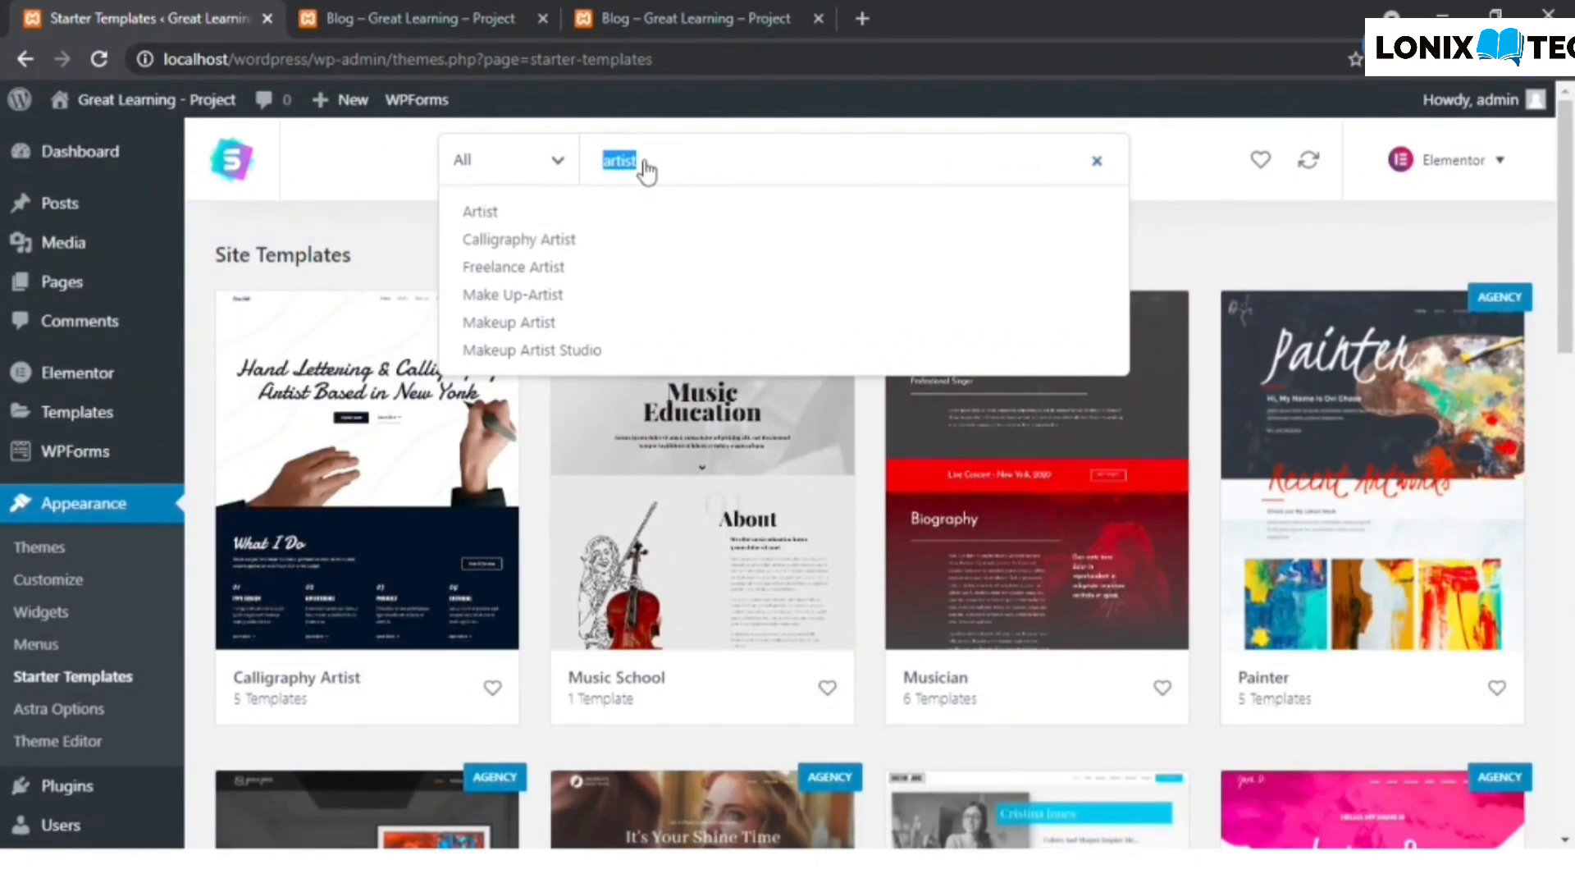
text(music)
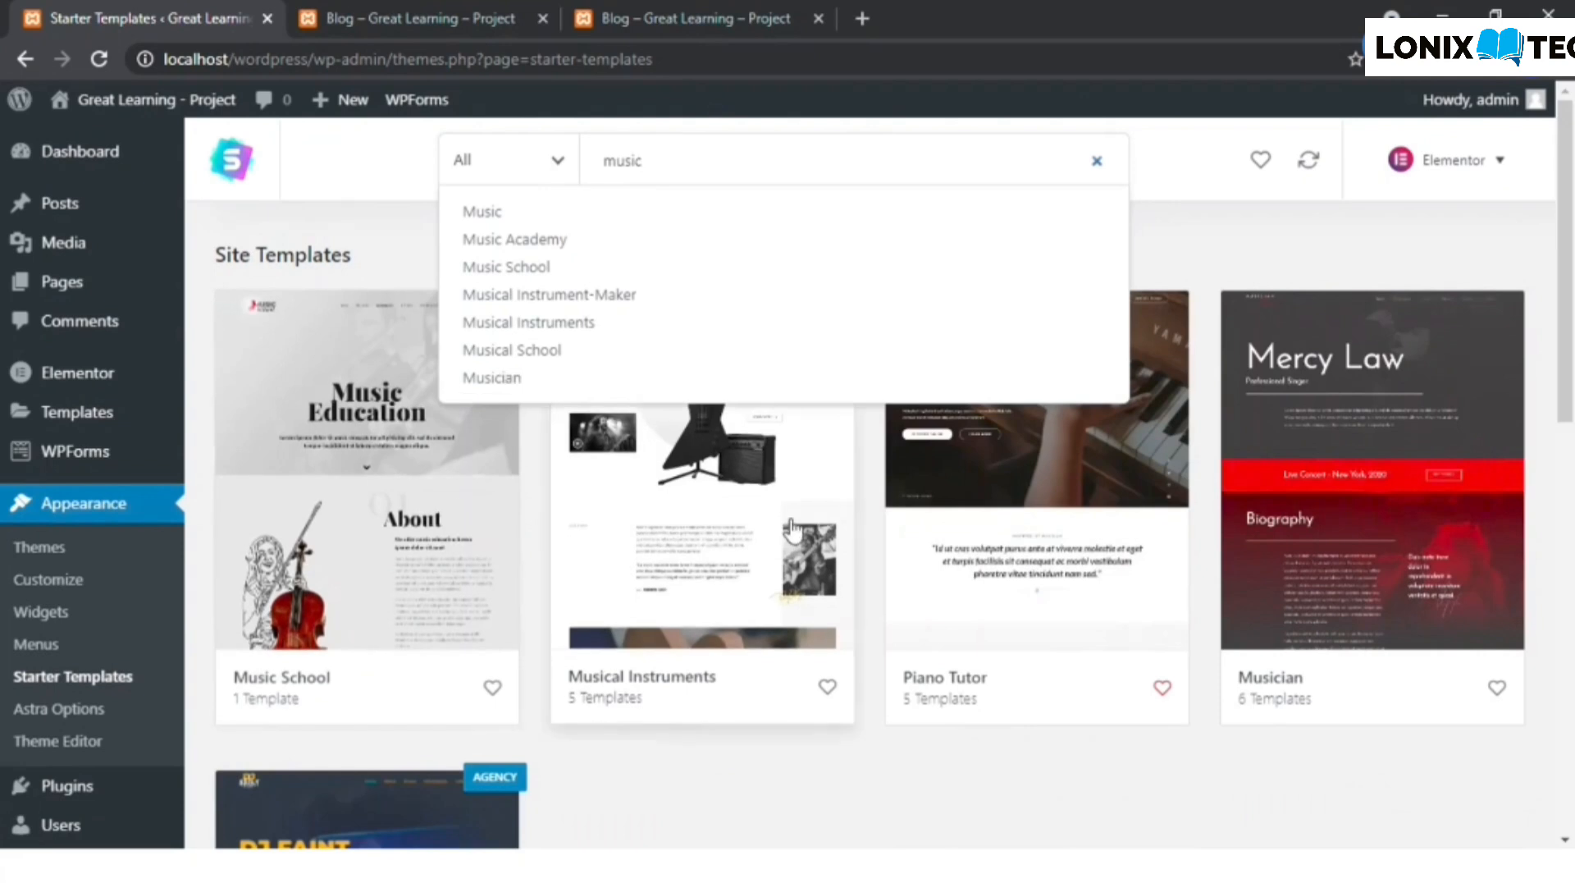
- Open the Musical Instruments site template and import its Artists page template into the site
click(845, 776)
click(730, 542)
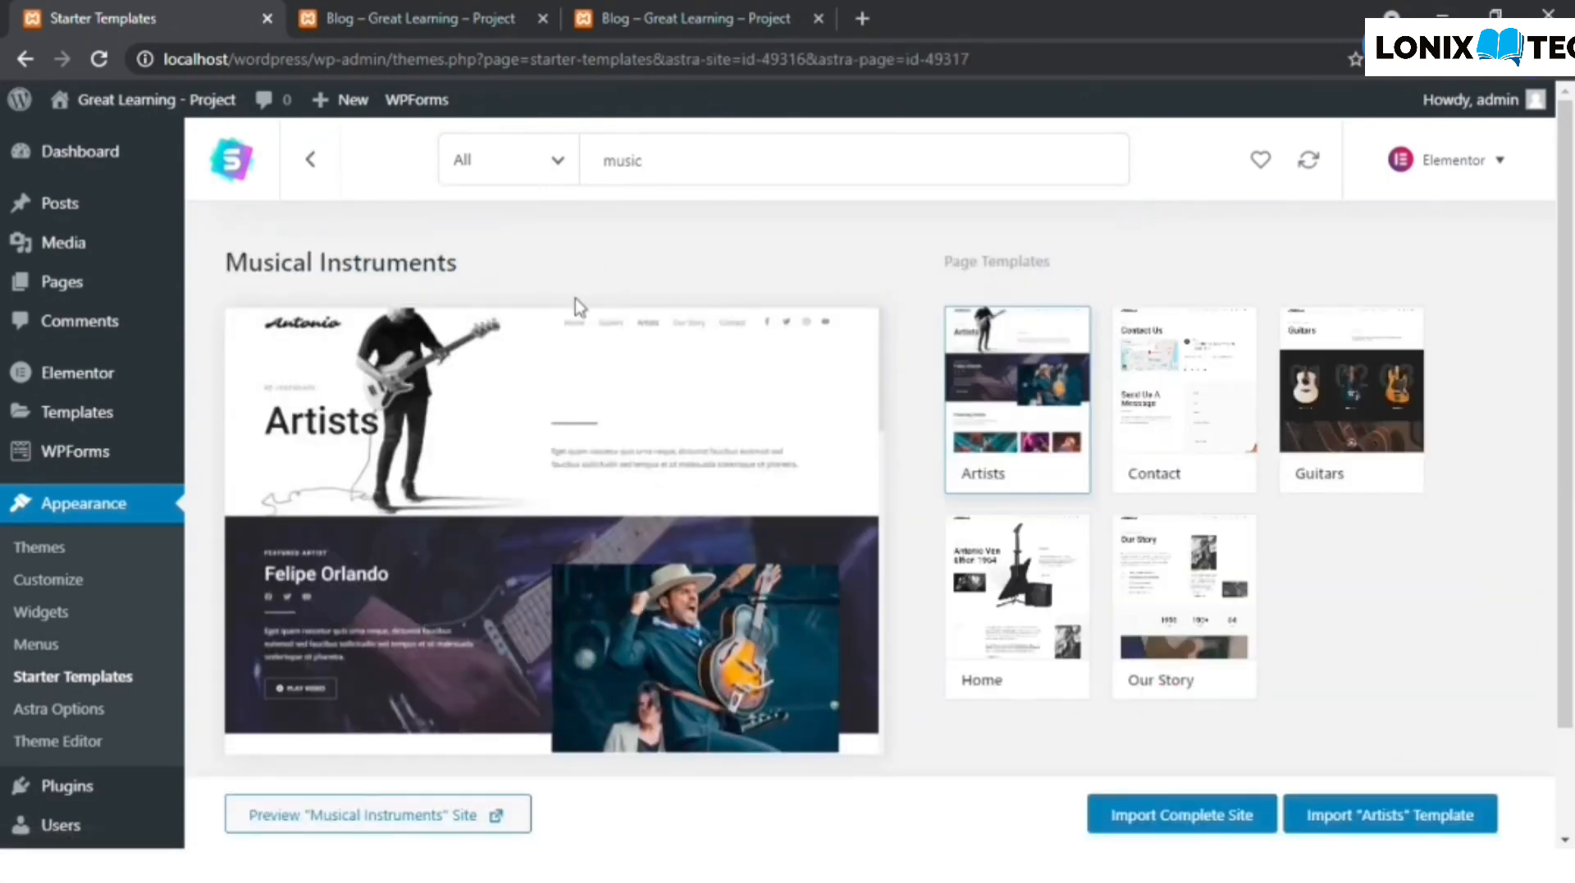
scroll(1051, 394, down, 1)
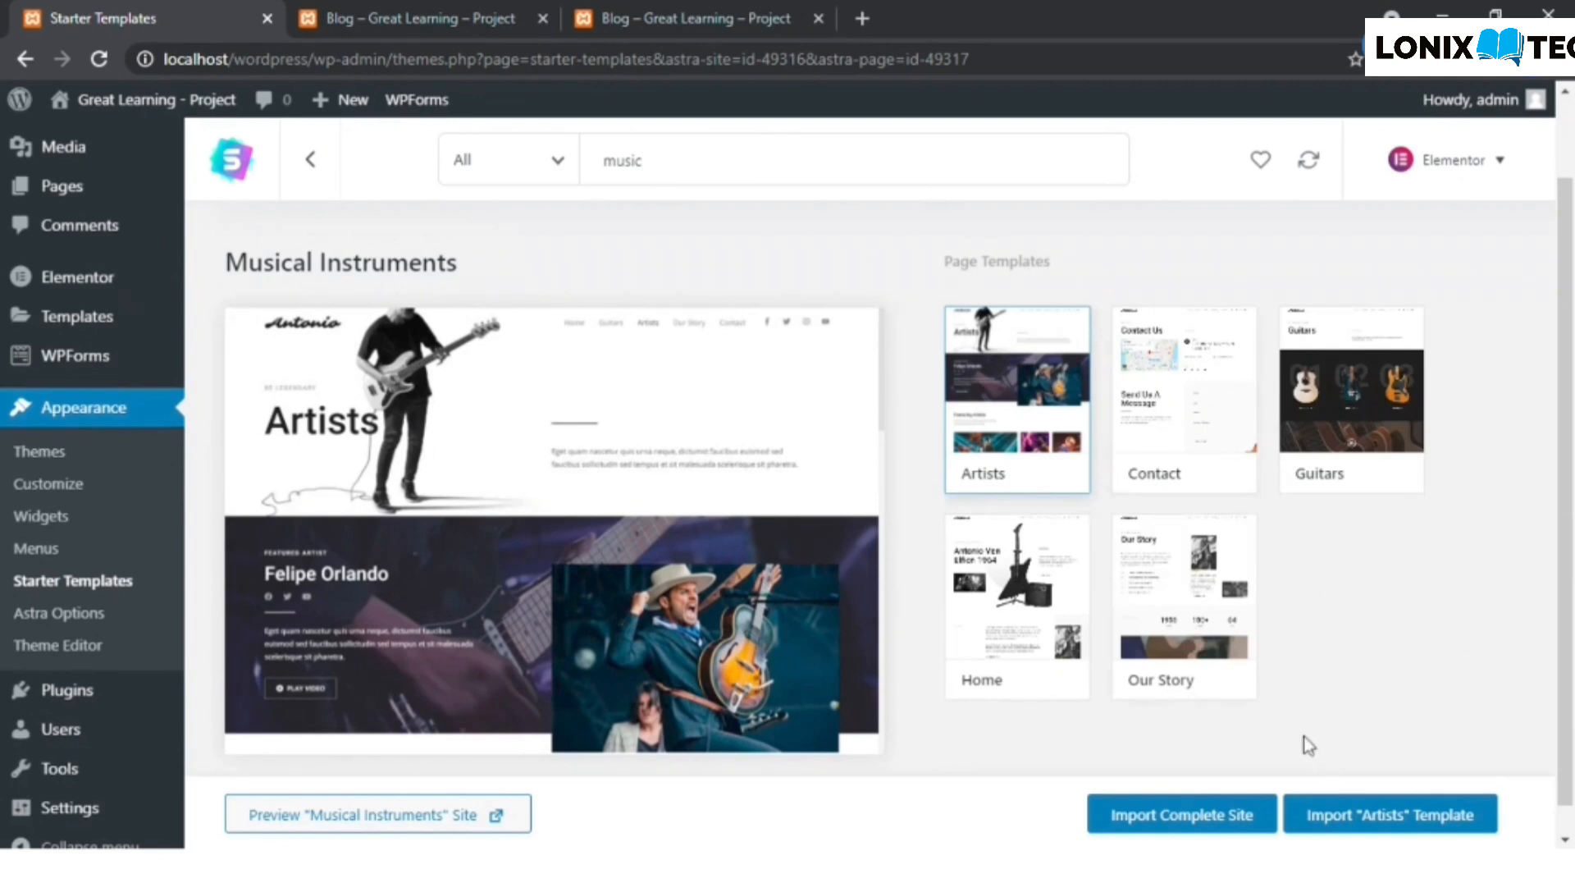
click(1410, 823)
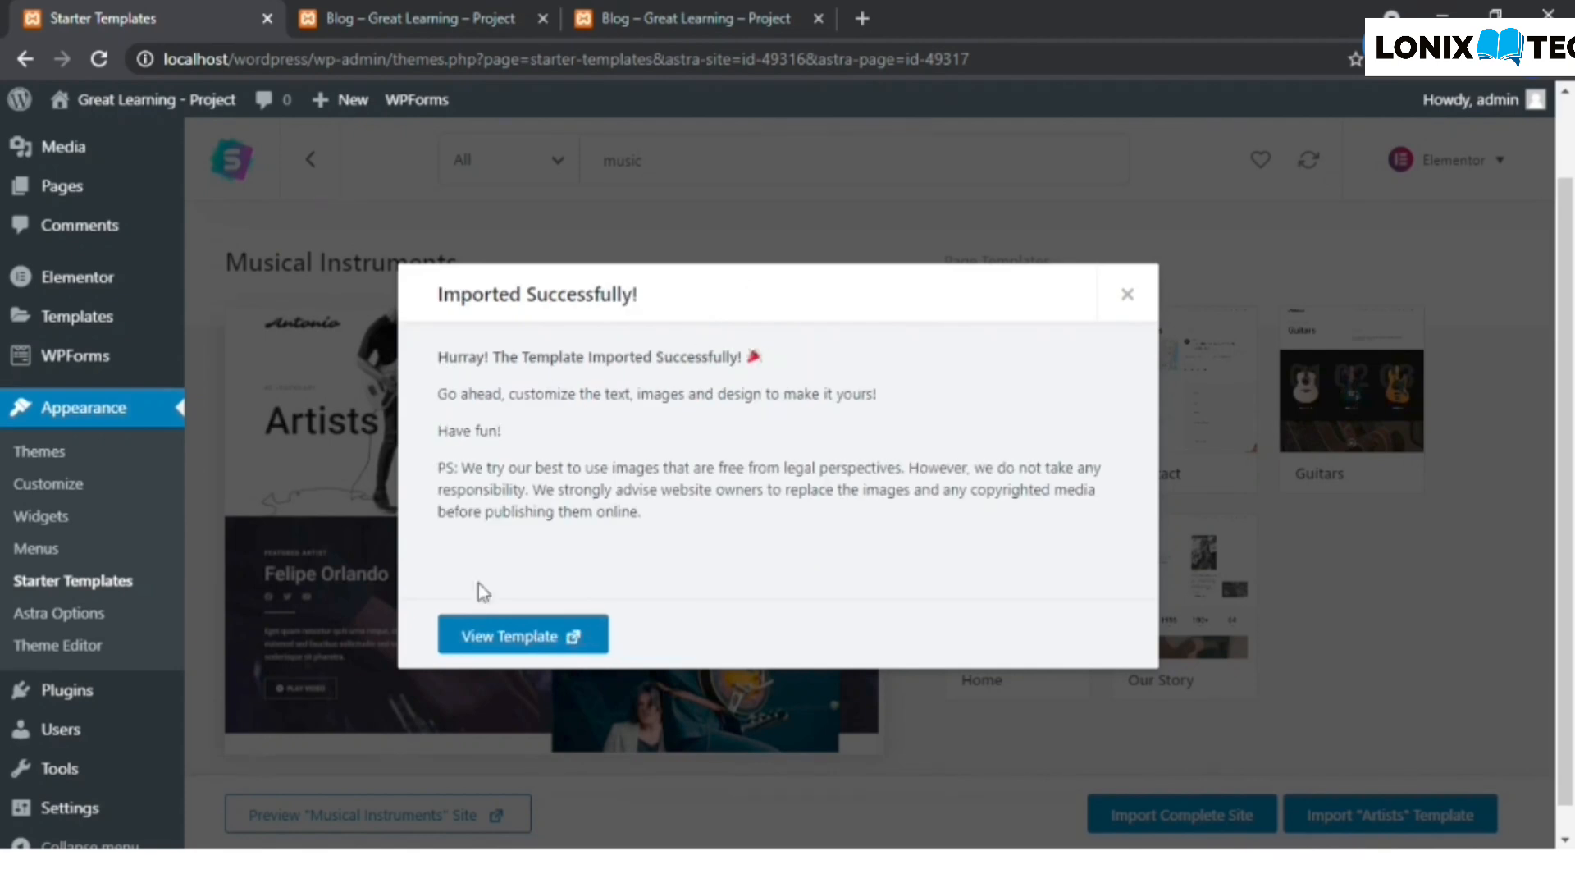
- View the imported Artists template in its own browser tab, dismiss the import dialog, and look through the page's content
click(515, 635)
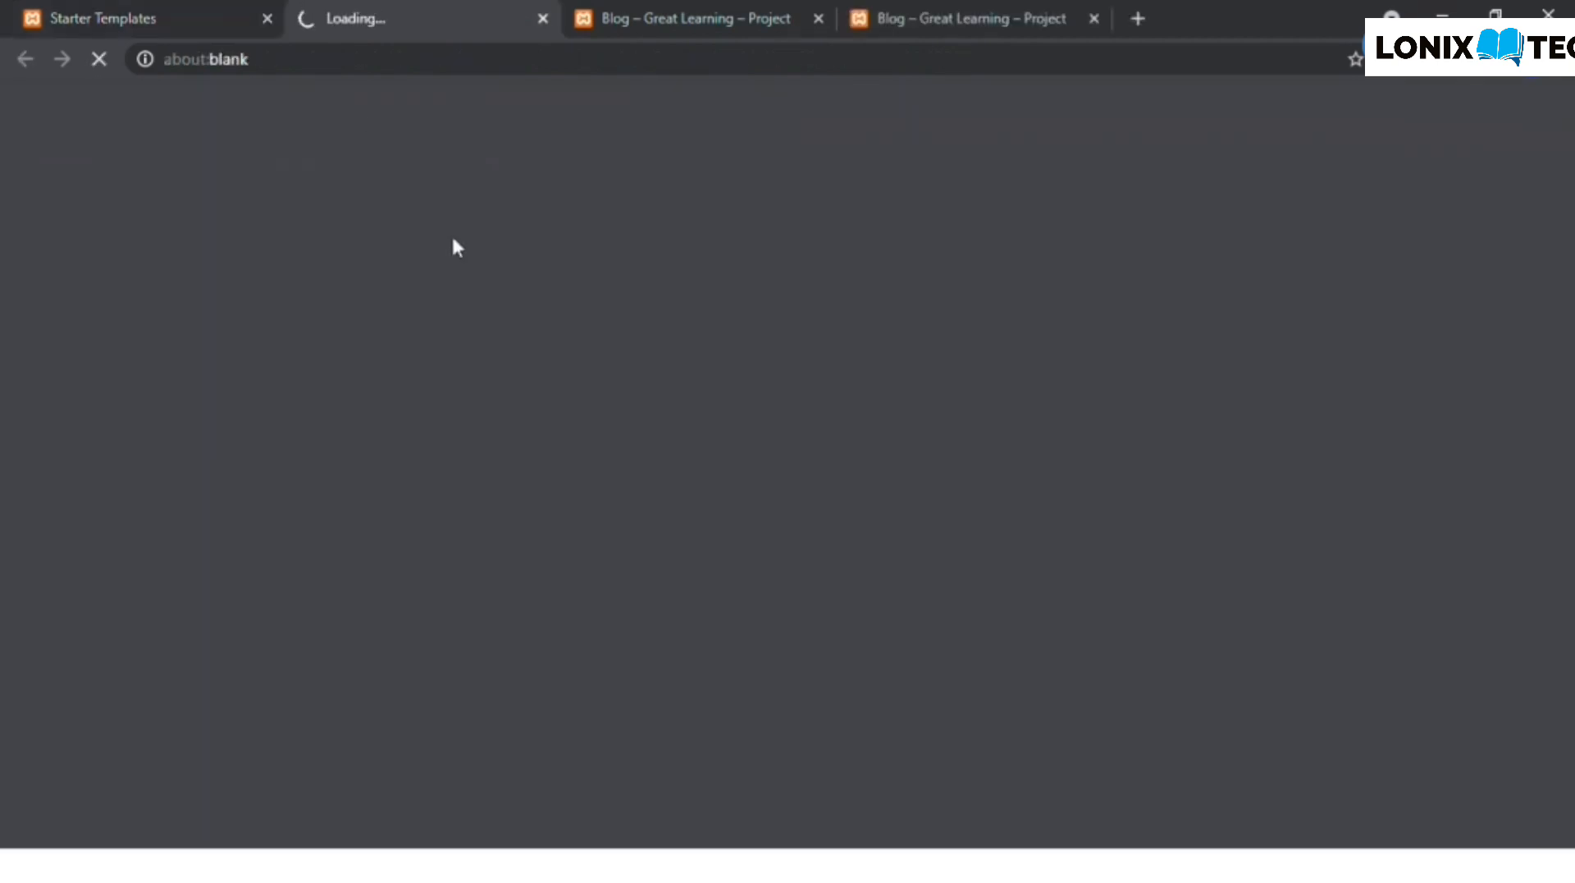
click(195, 12)
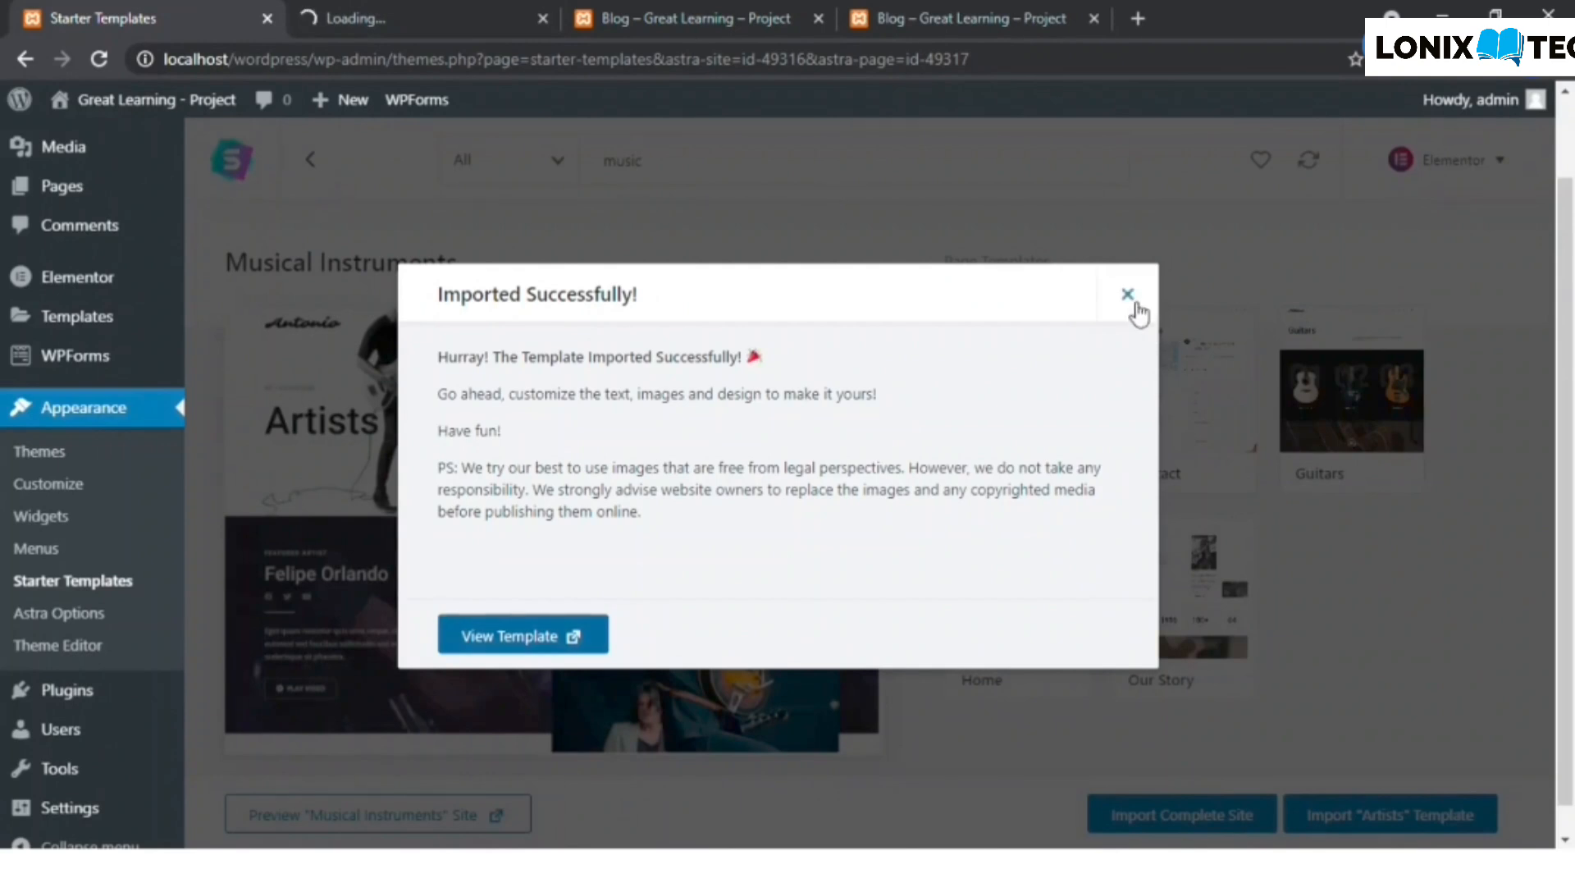
click(1132, 299)
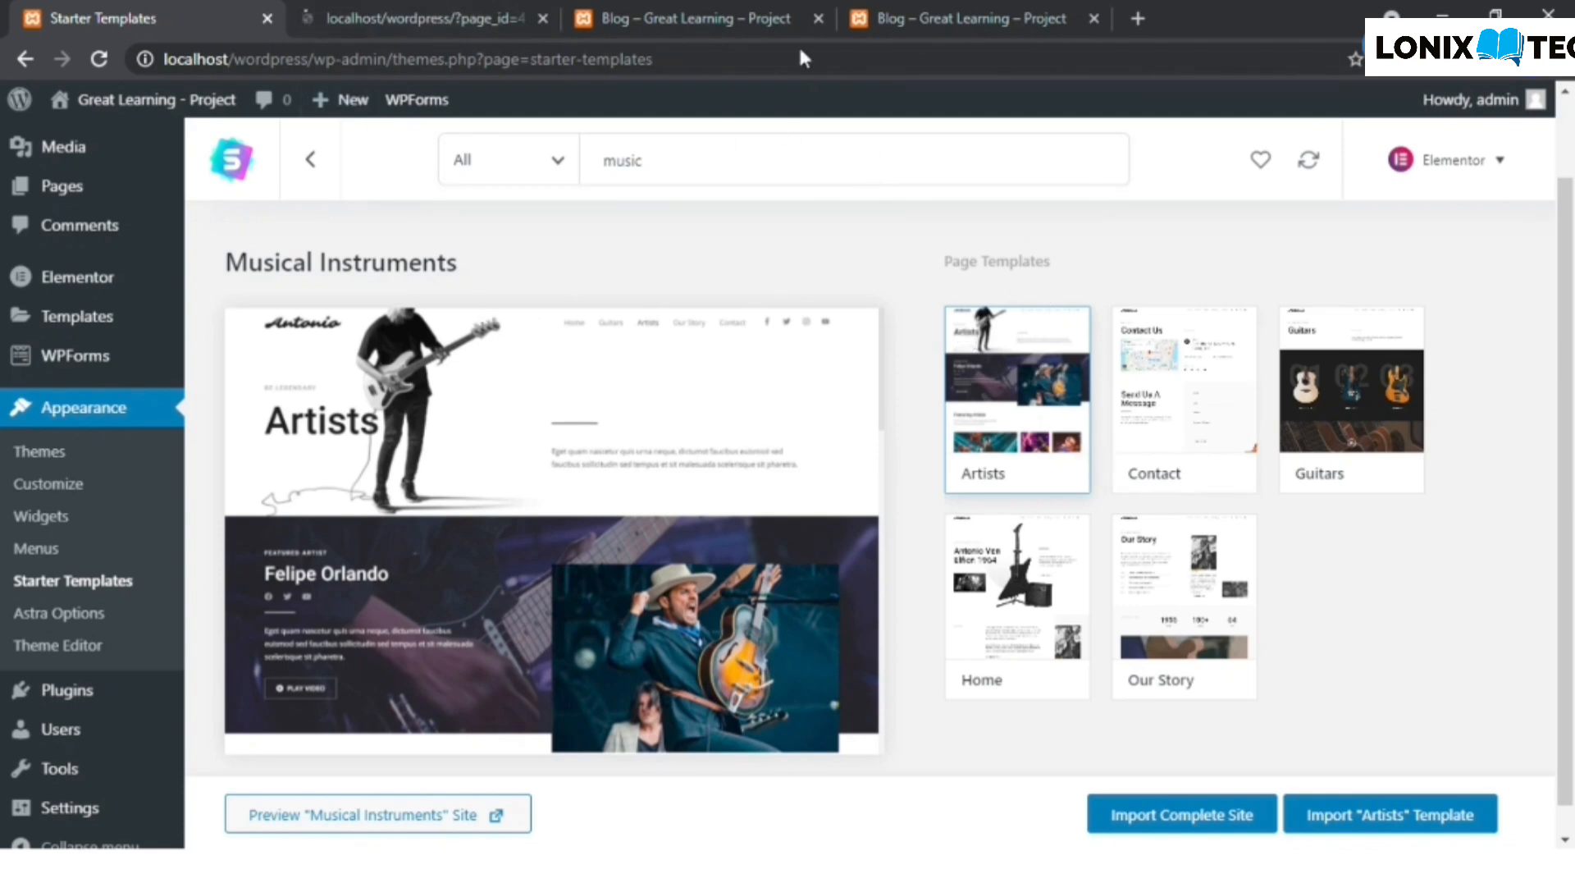
click(730, 10)
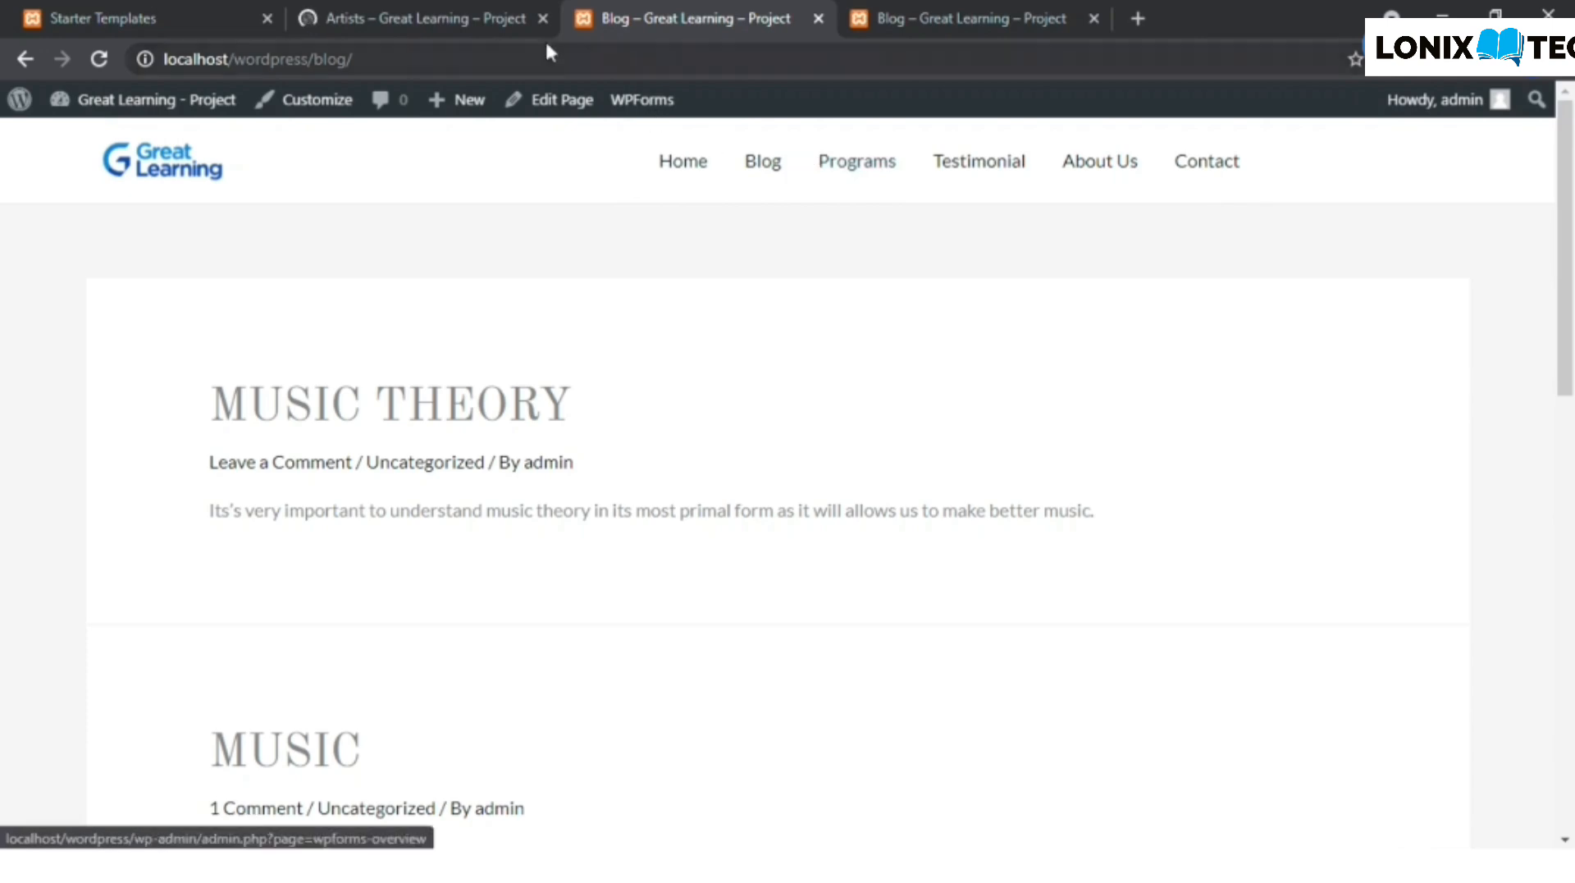
click(417, 12)
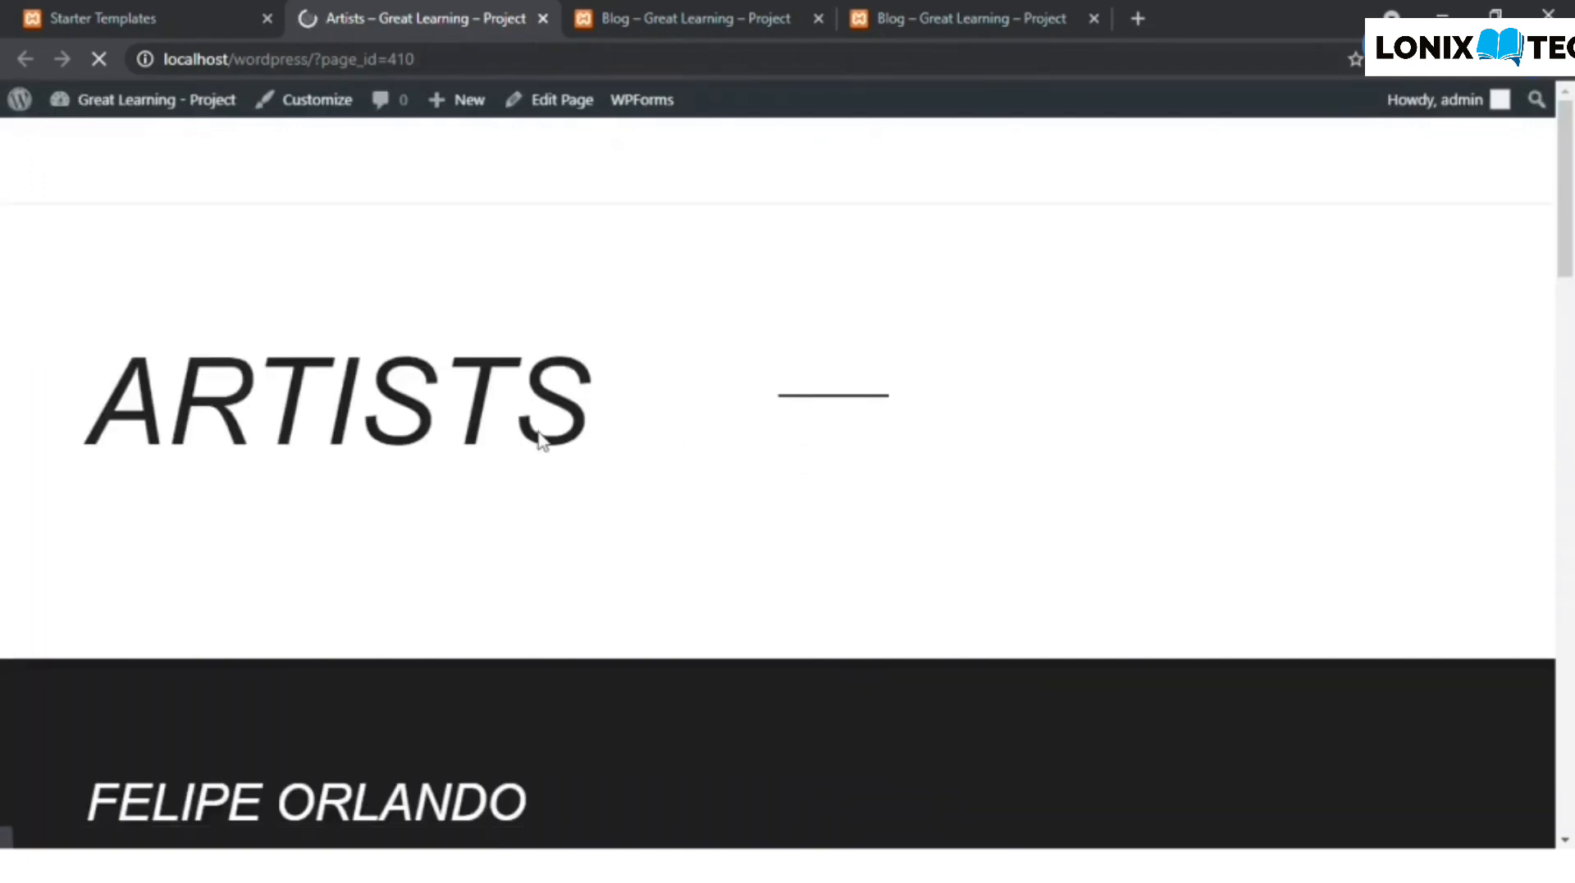
scroll(412, 368, down, 5)
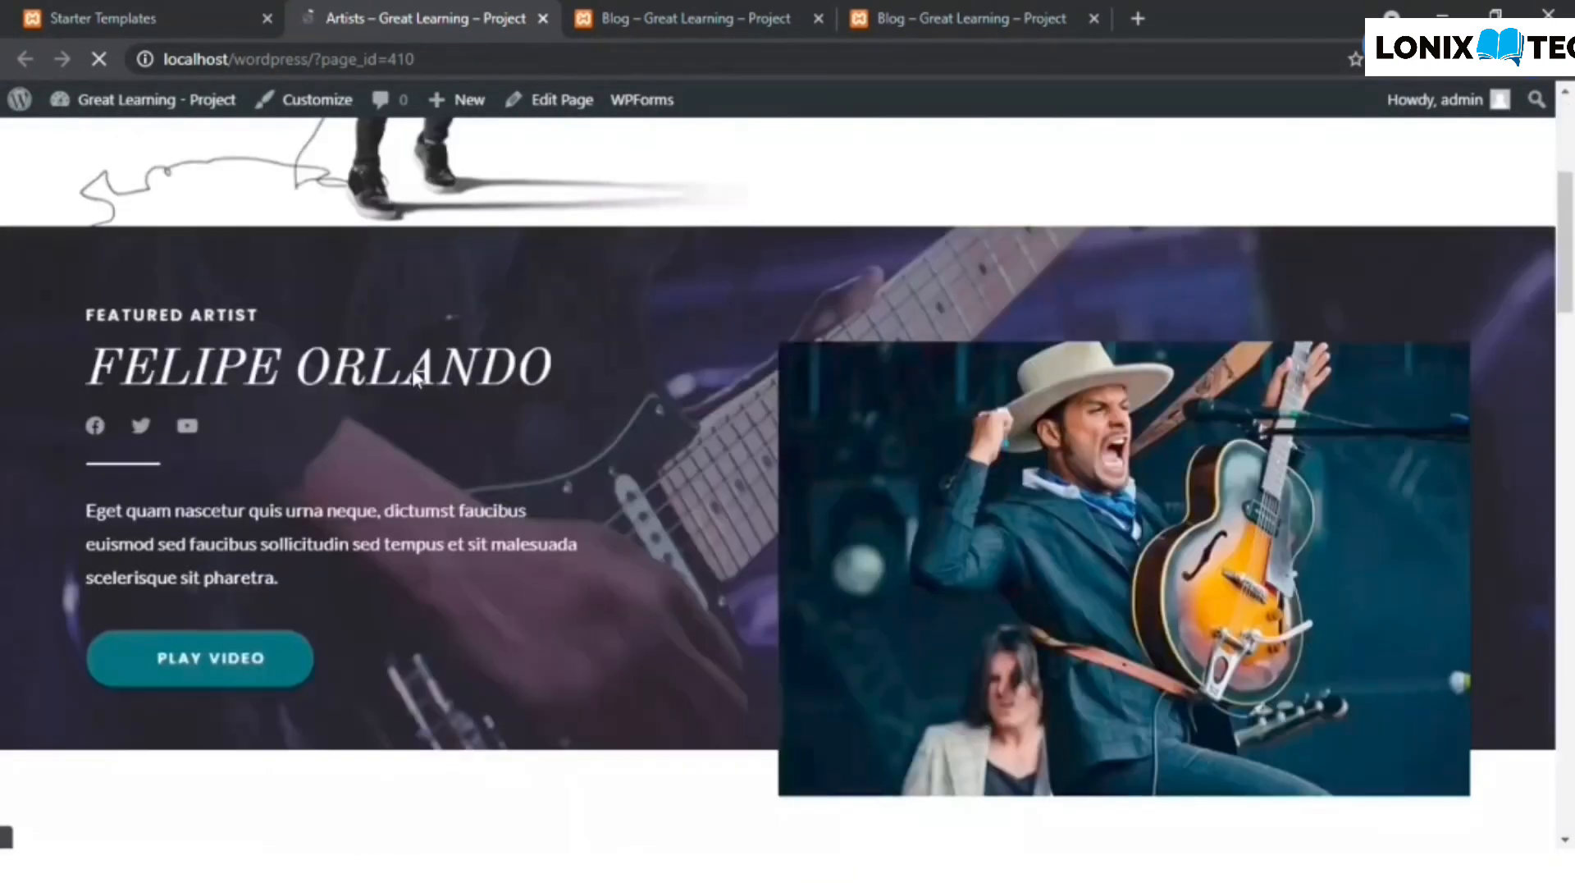
scroll(357, 161, up, 5)
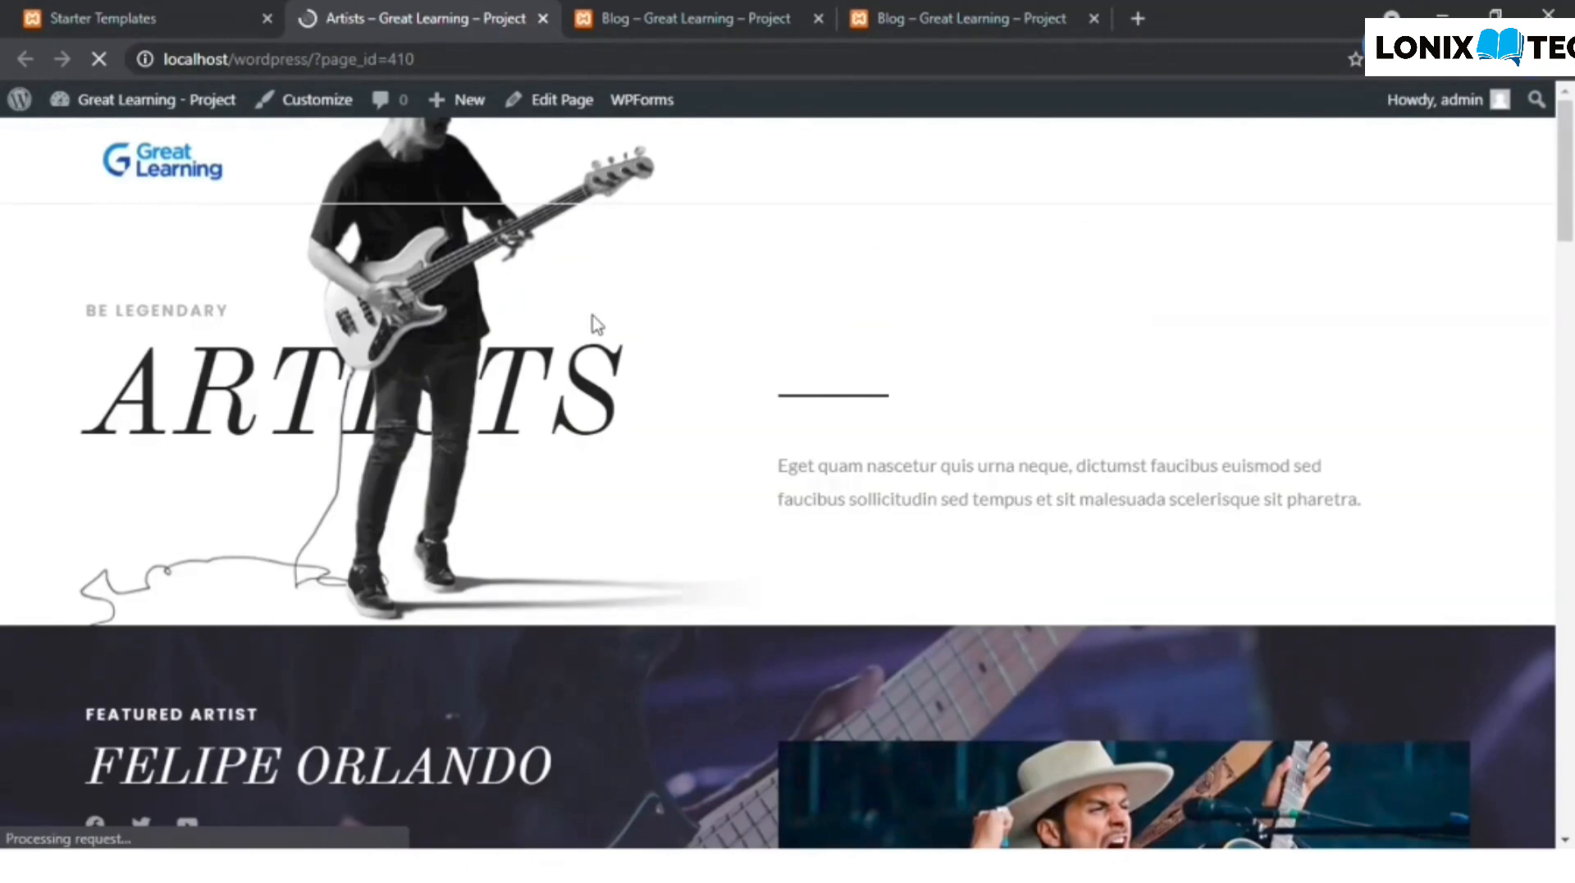
scroll(597, 324, down, 11)
scroll(597, 324, up, 11)
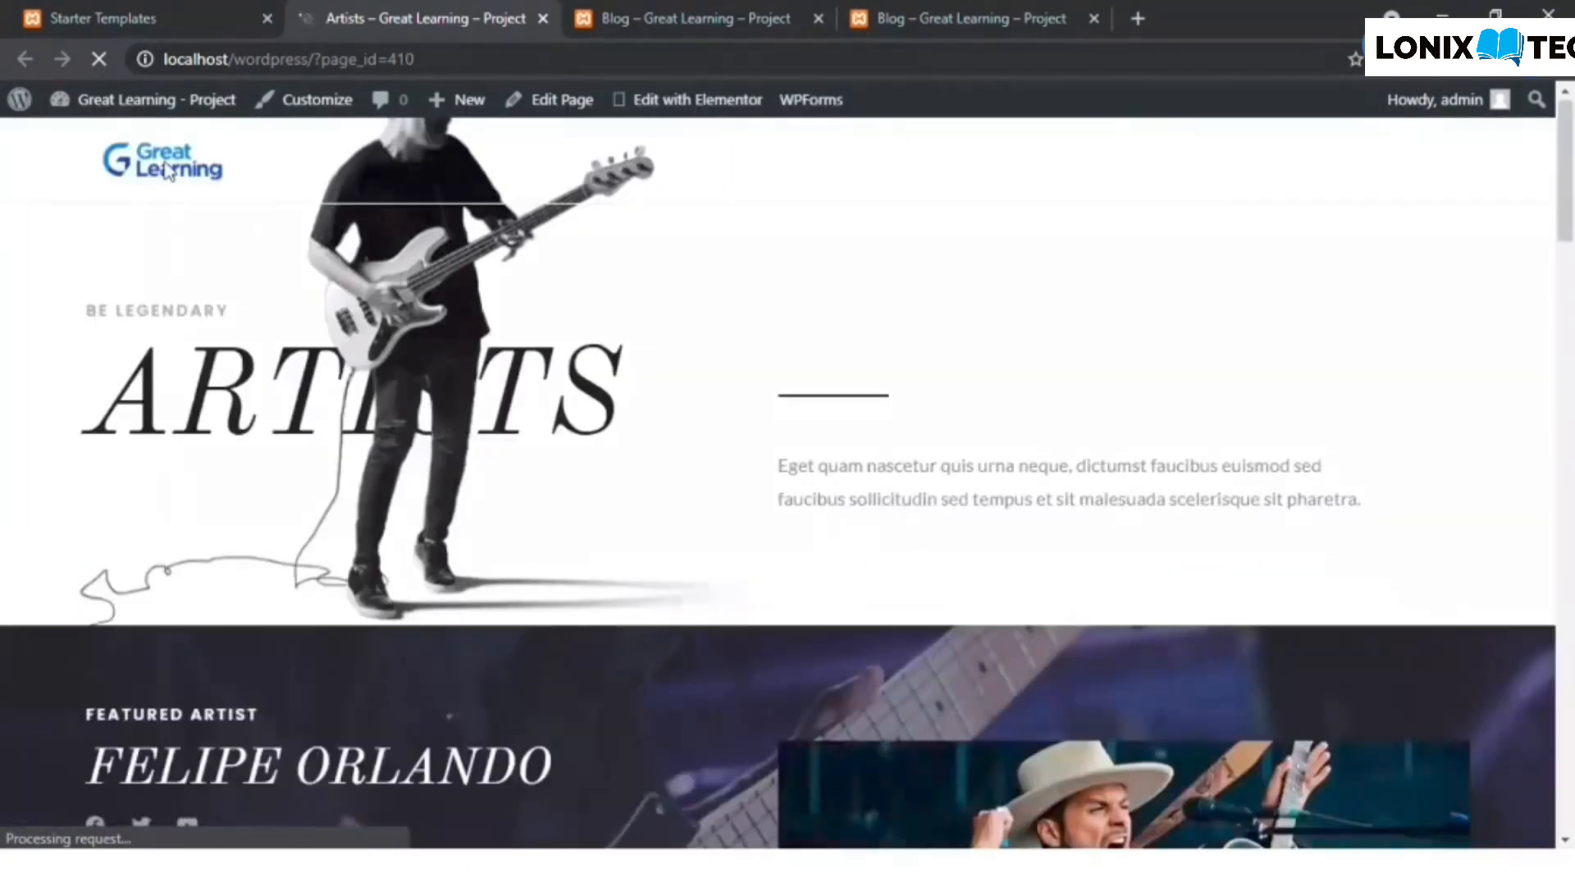
- Return to the site's admin area, open the Menus settings, and list all pages available to add to the Main menu
click(128, 13)
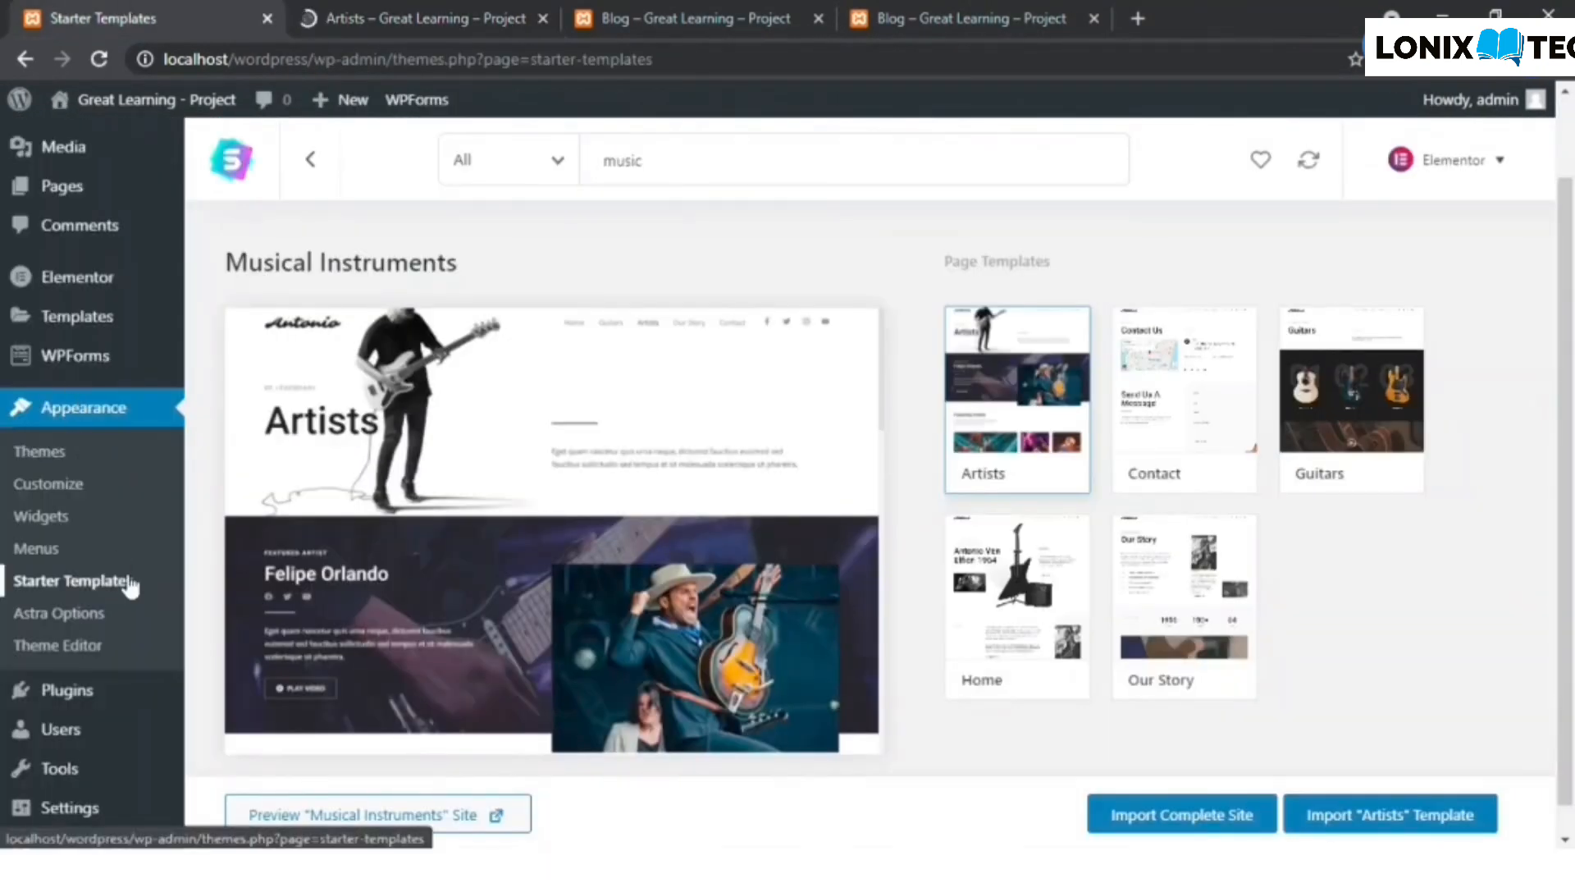
click(73, 558)
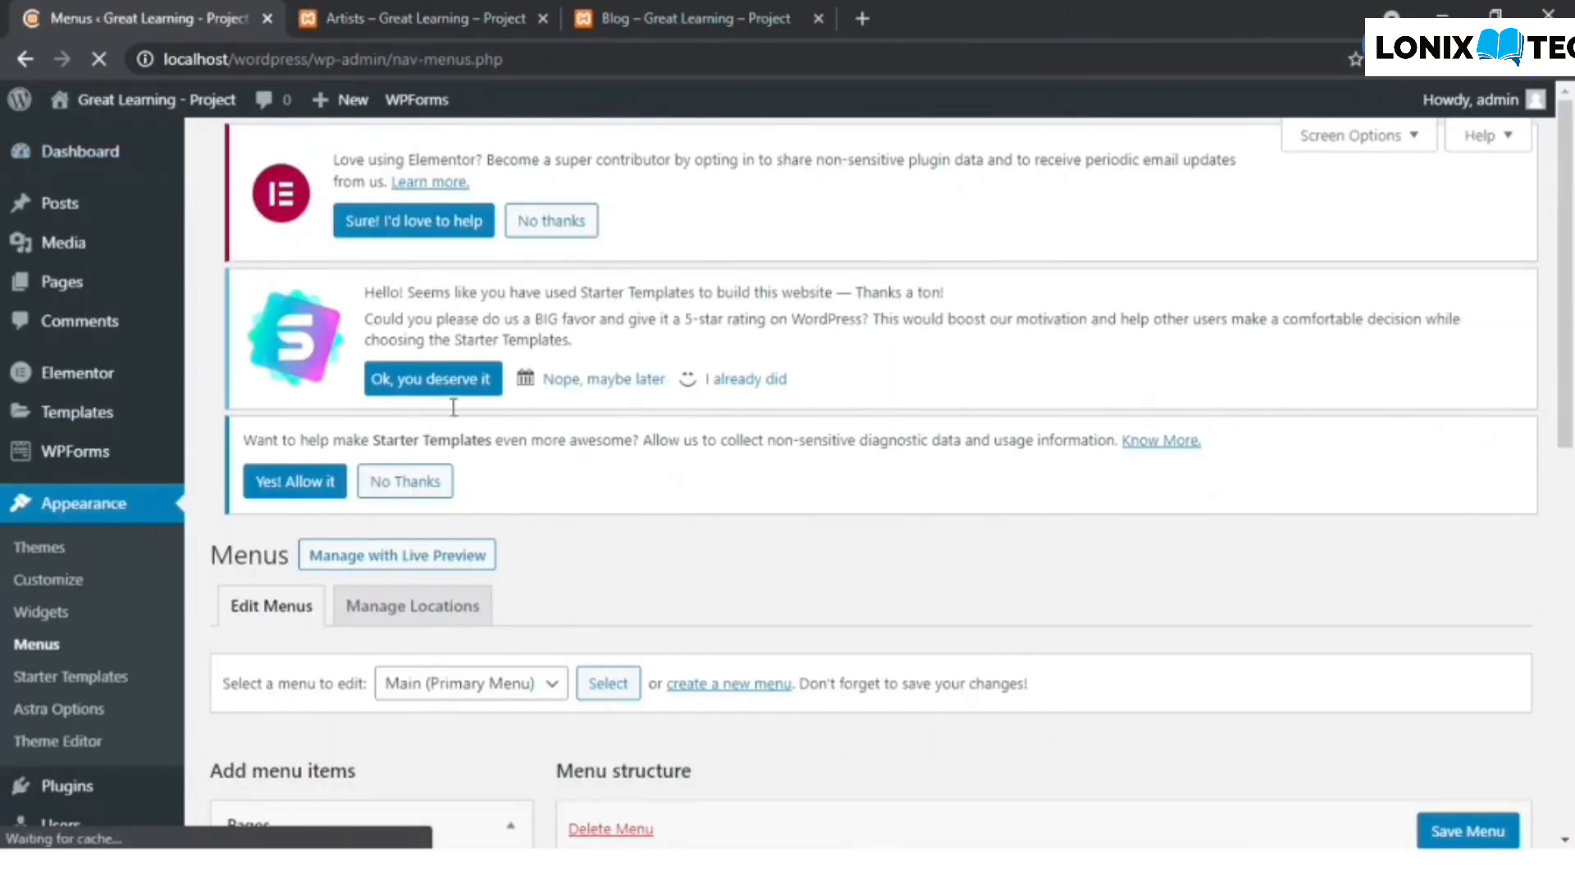
scroll(631, 493, down, 1)
scroll(631, 493, down, 3)
scroll(509, 484, down, 2)
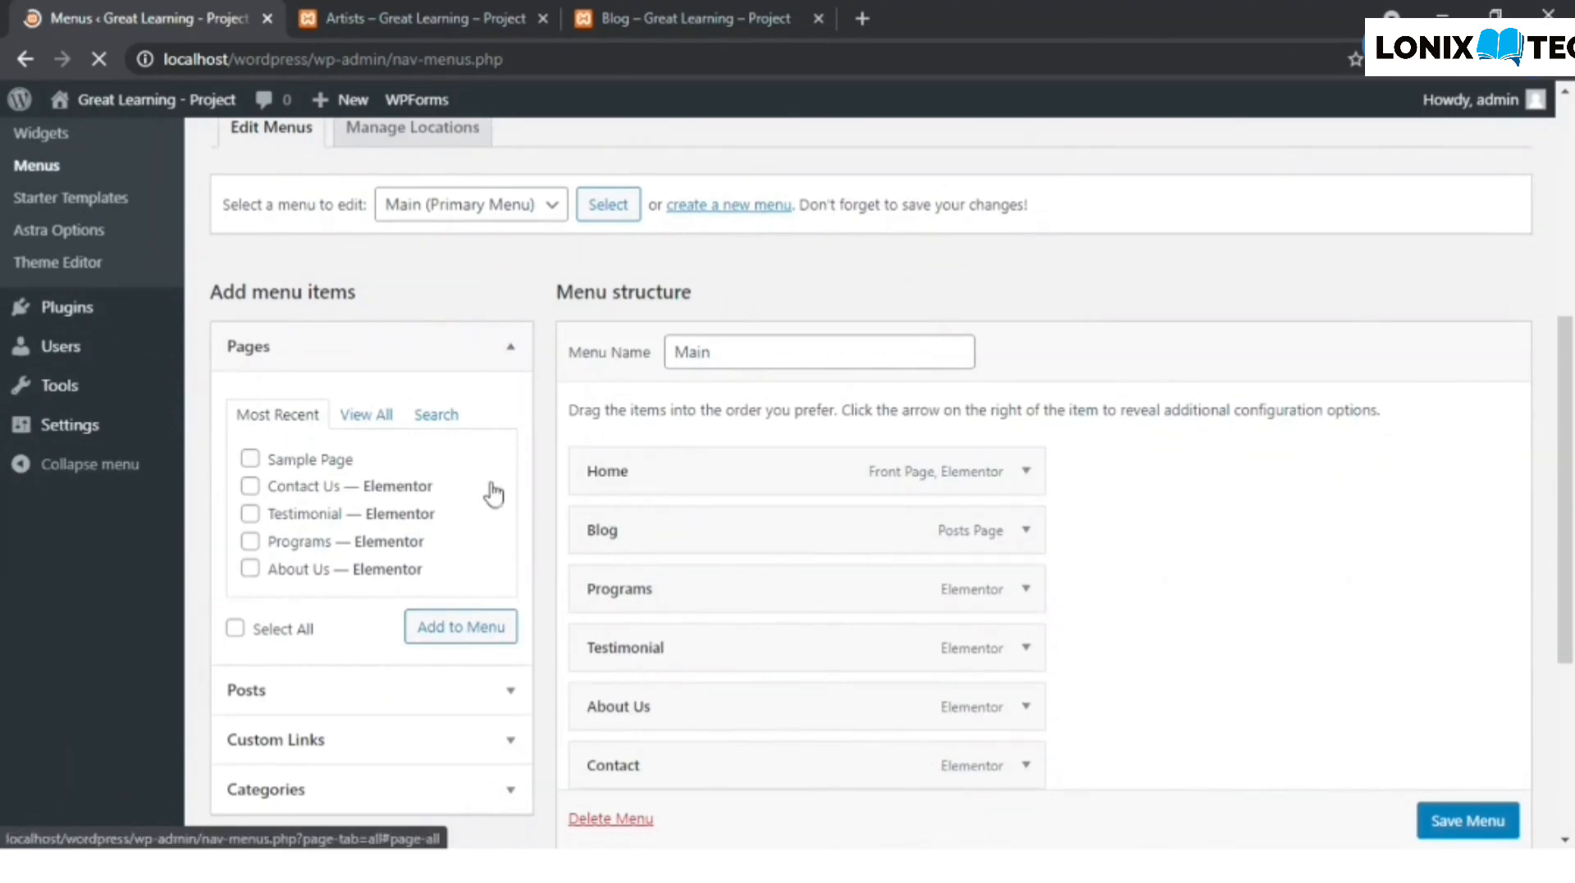
scroll(410, 320, down, 1)
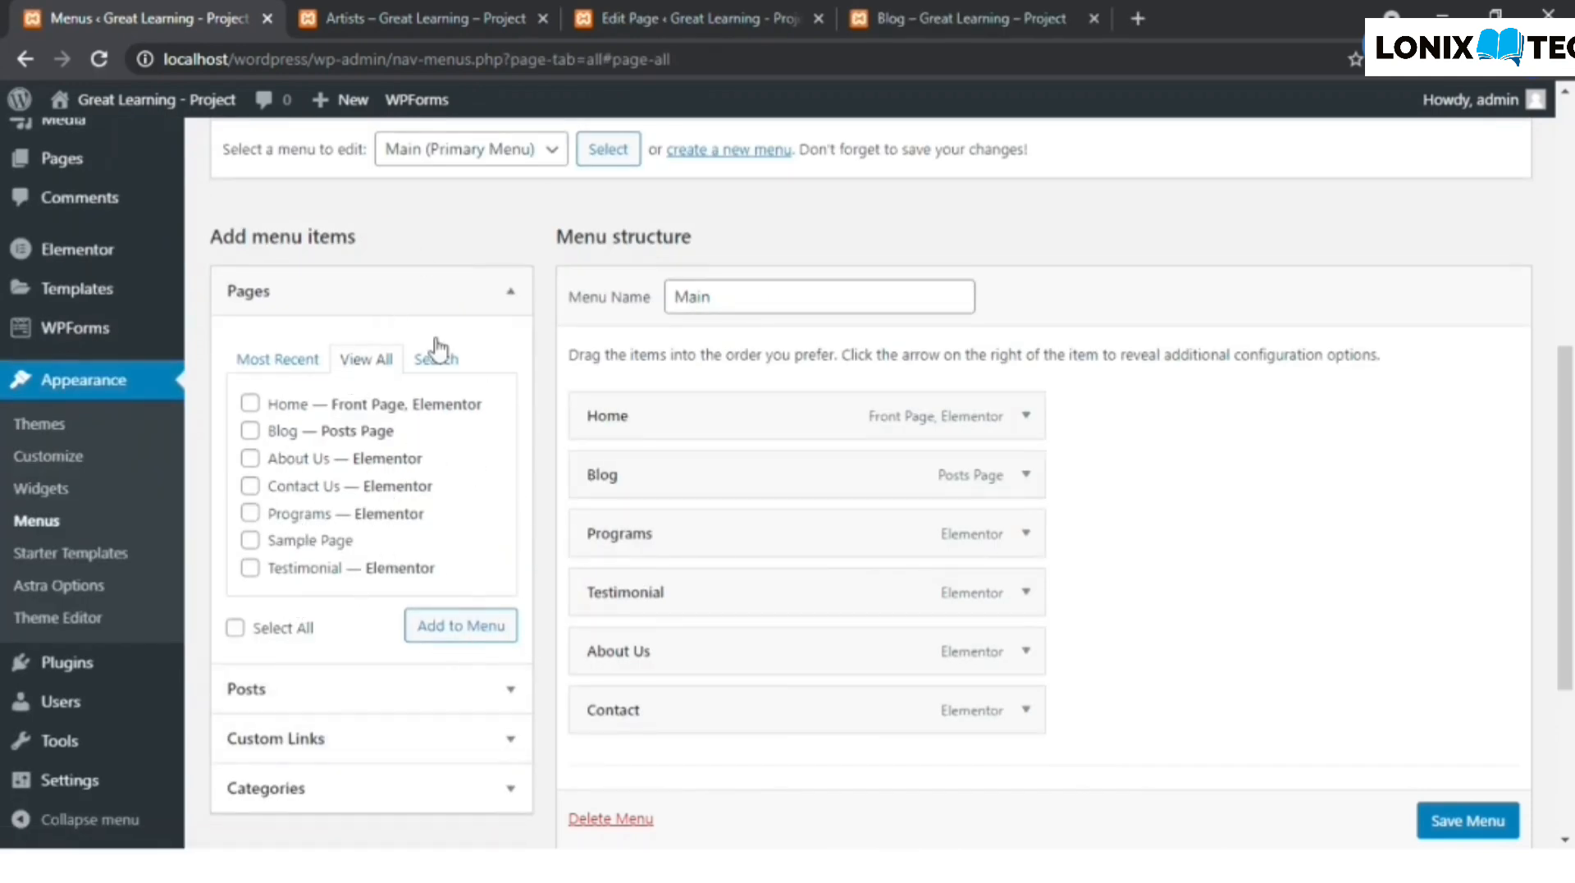
- Switch to the Artists page's editor and publish the page
click(657, 18)
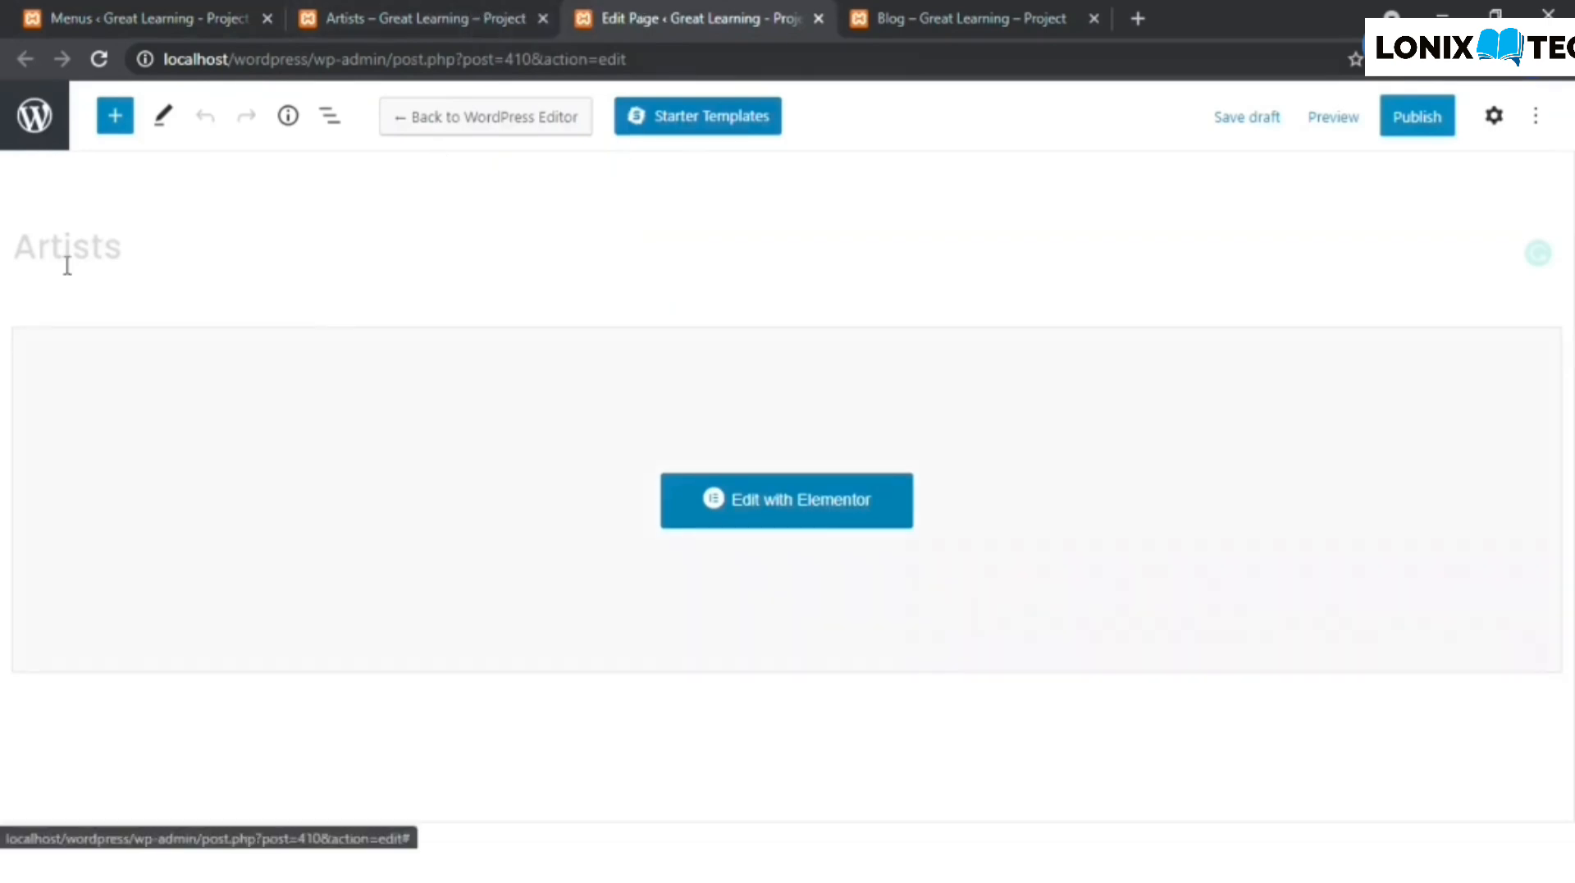
click(431, 16)
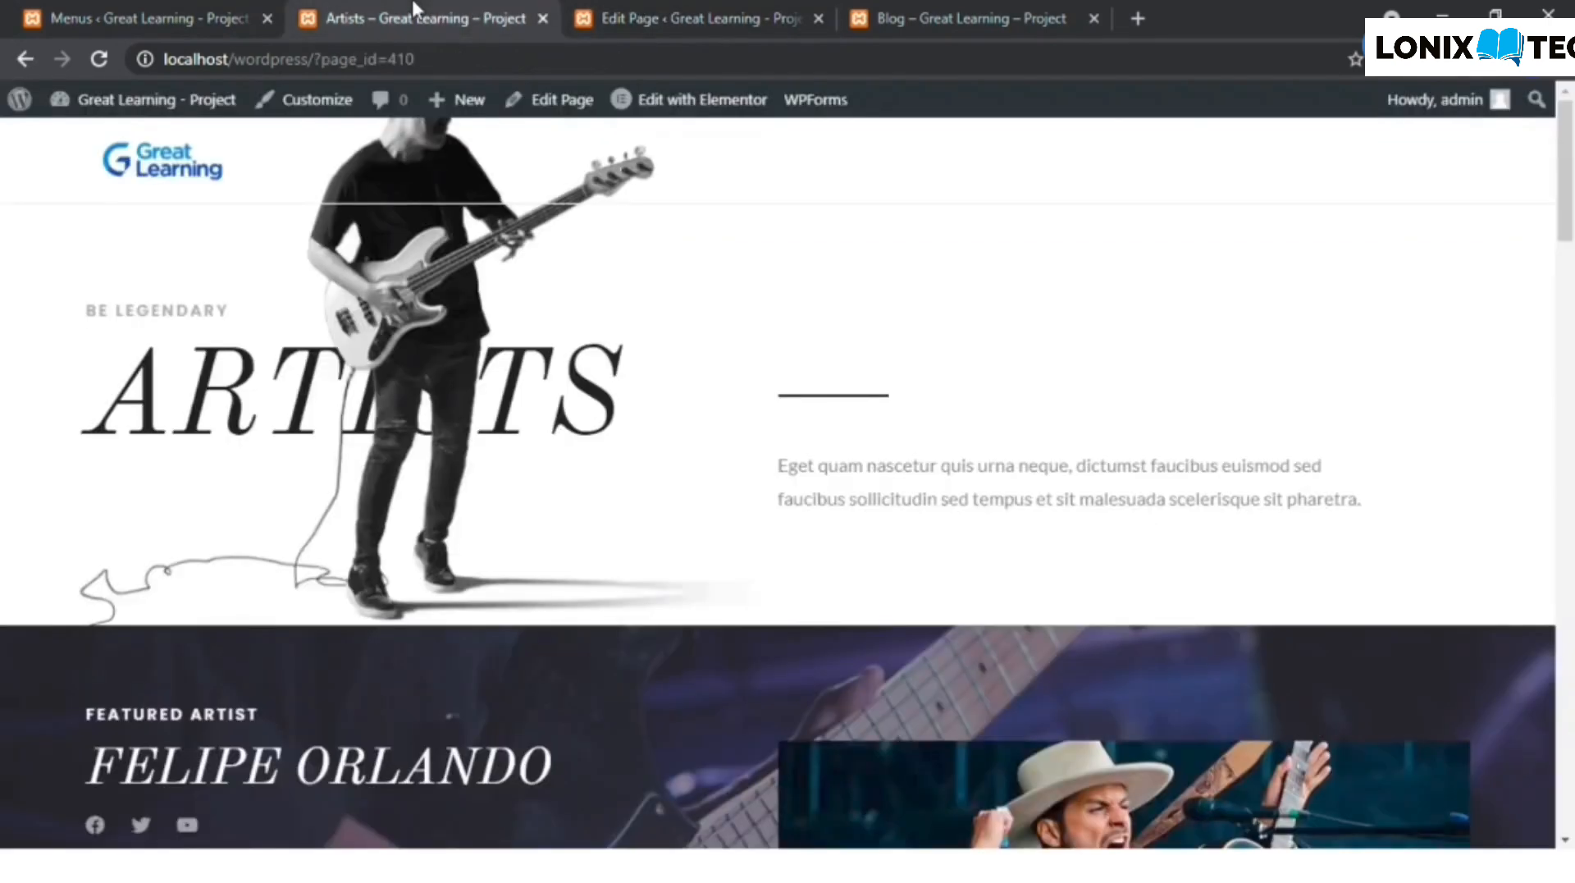
click(694, 16)
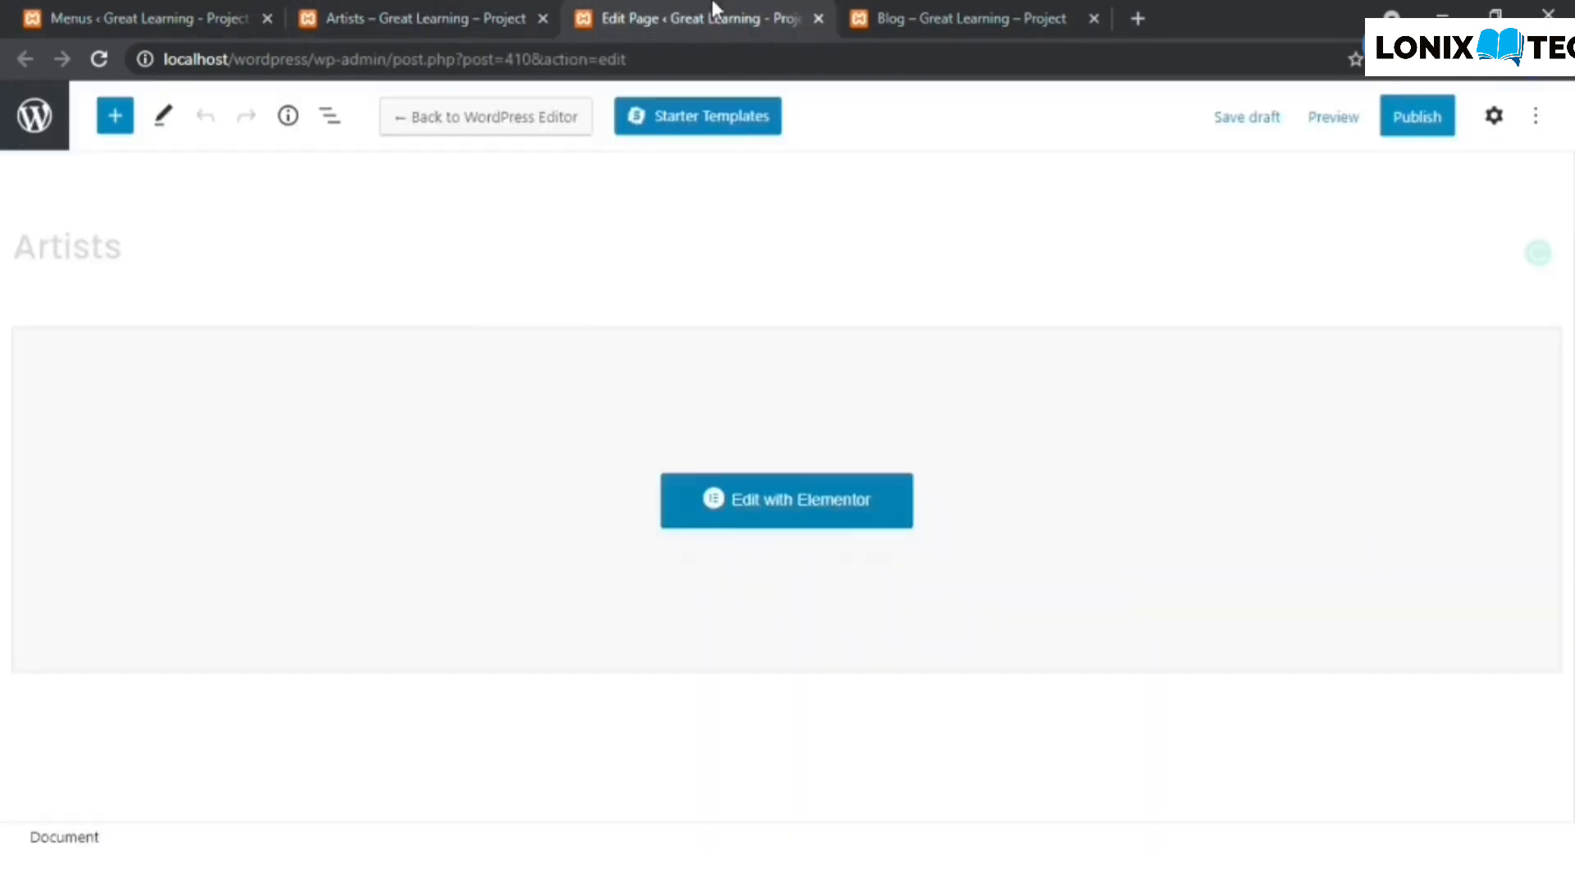
click(1408, 131)
click(1372, 131)
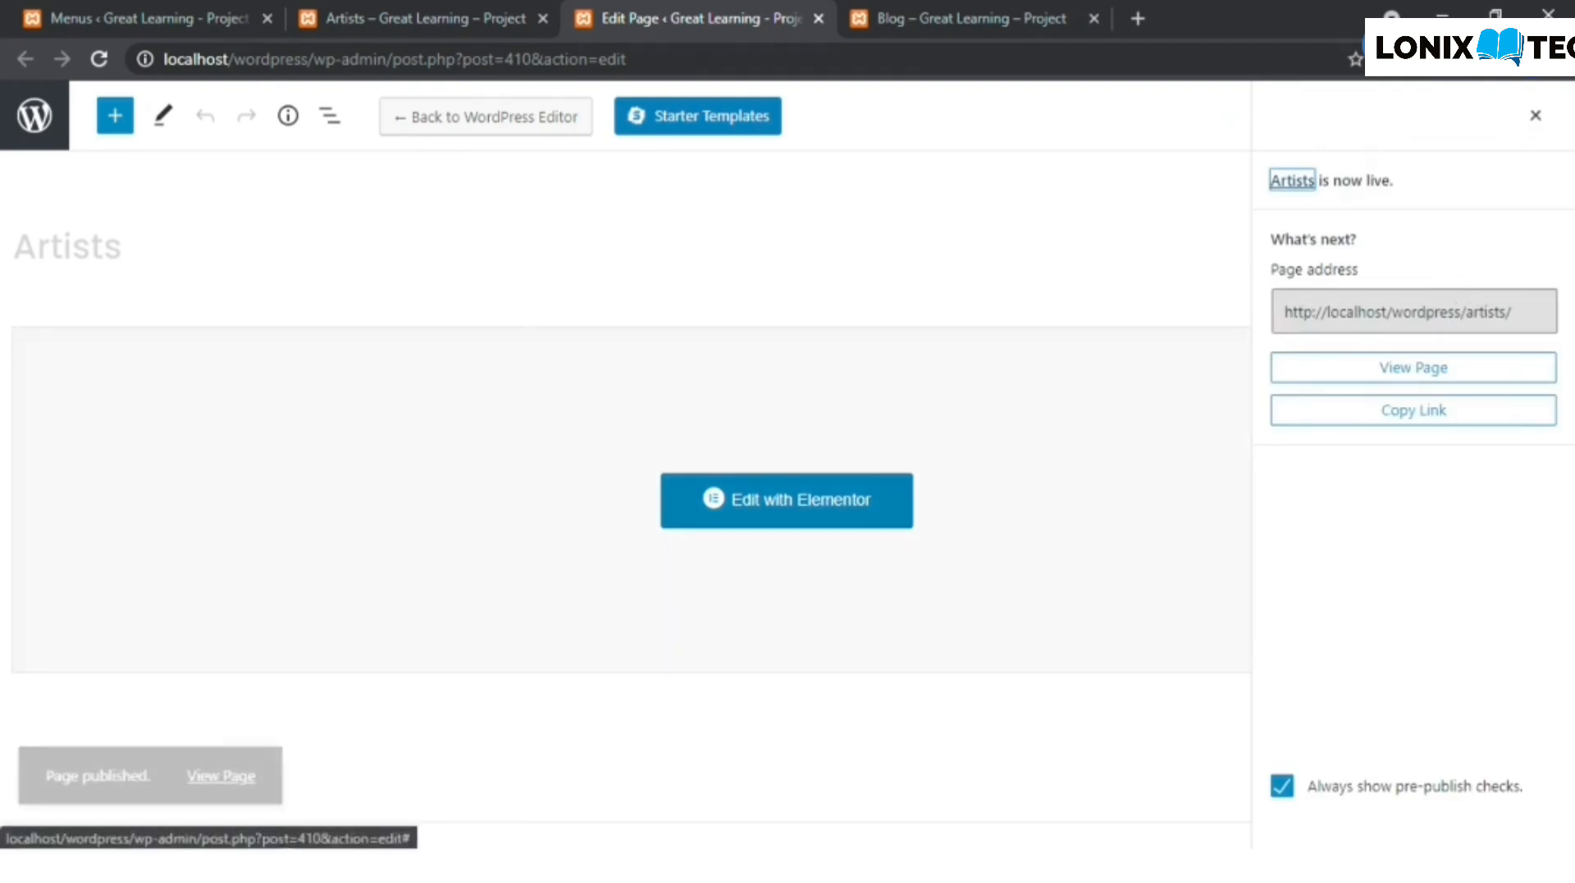
- Reload the Menus settings and add the Artists page to the Main menu
click(238, 18)
click(100, 59)
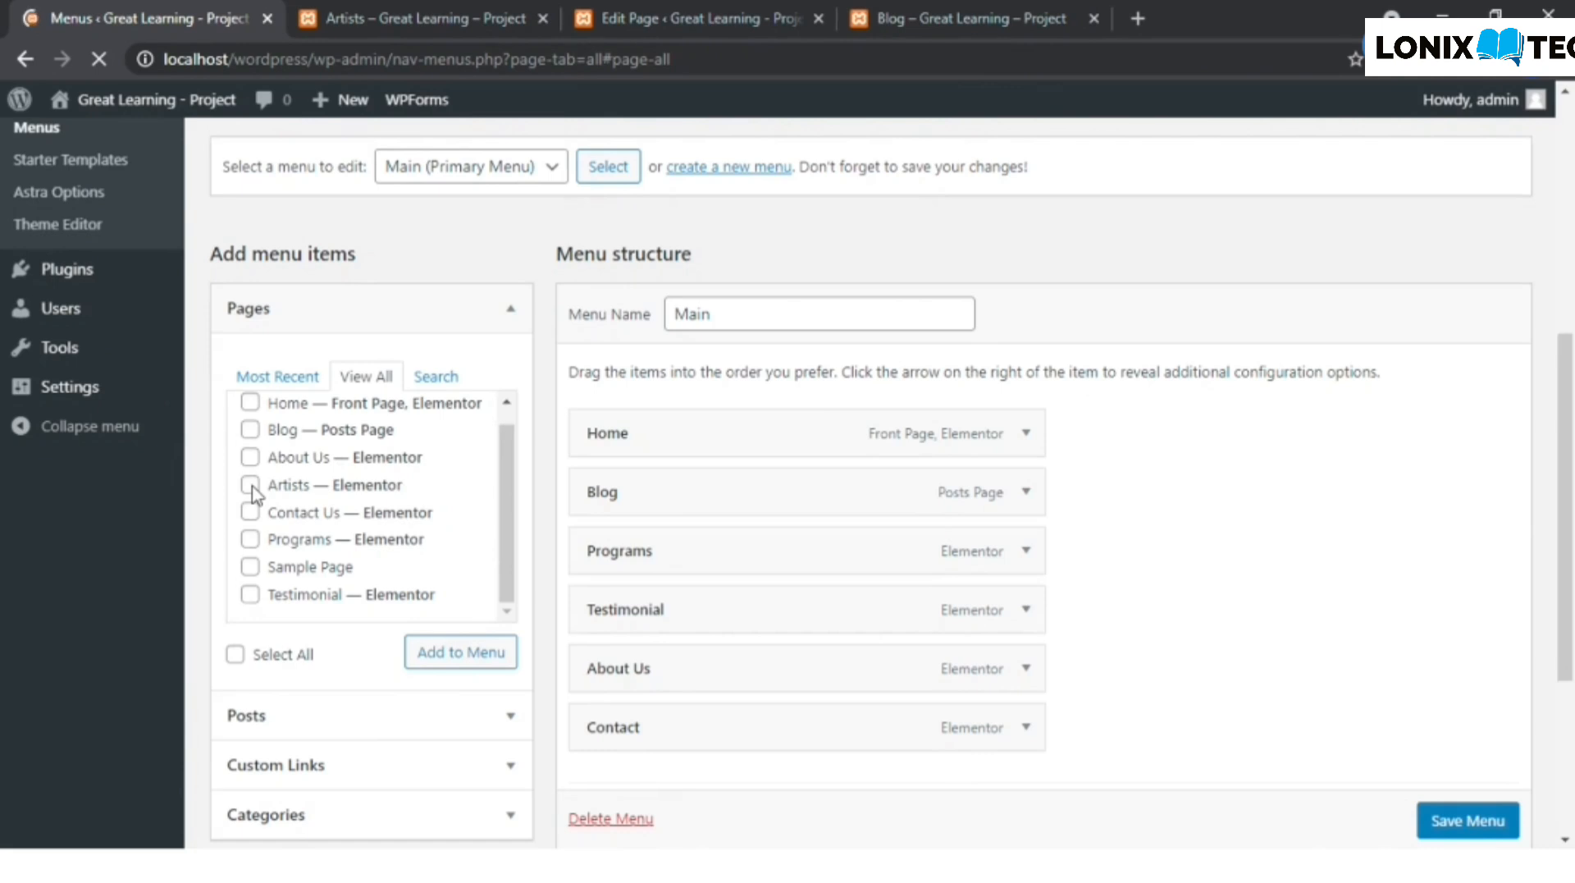
click(484, 654)
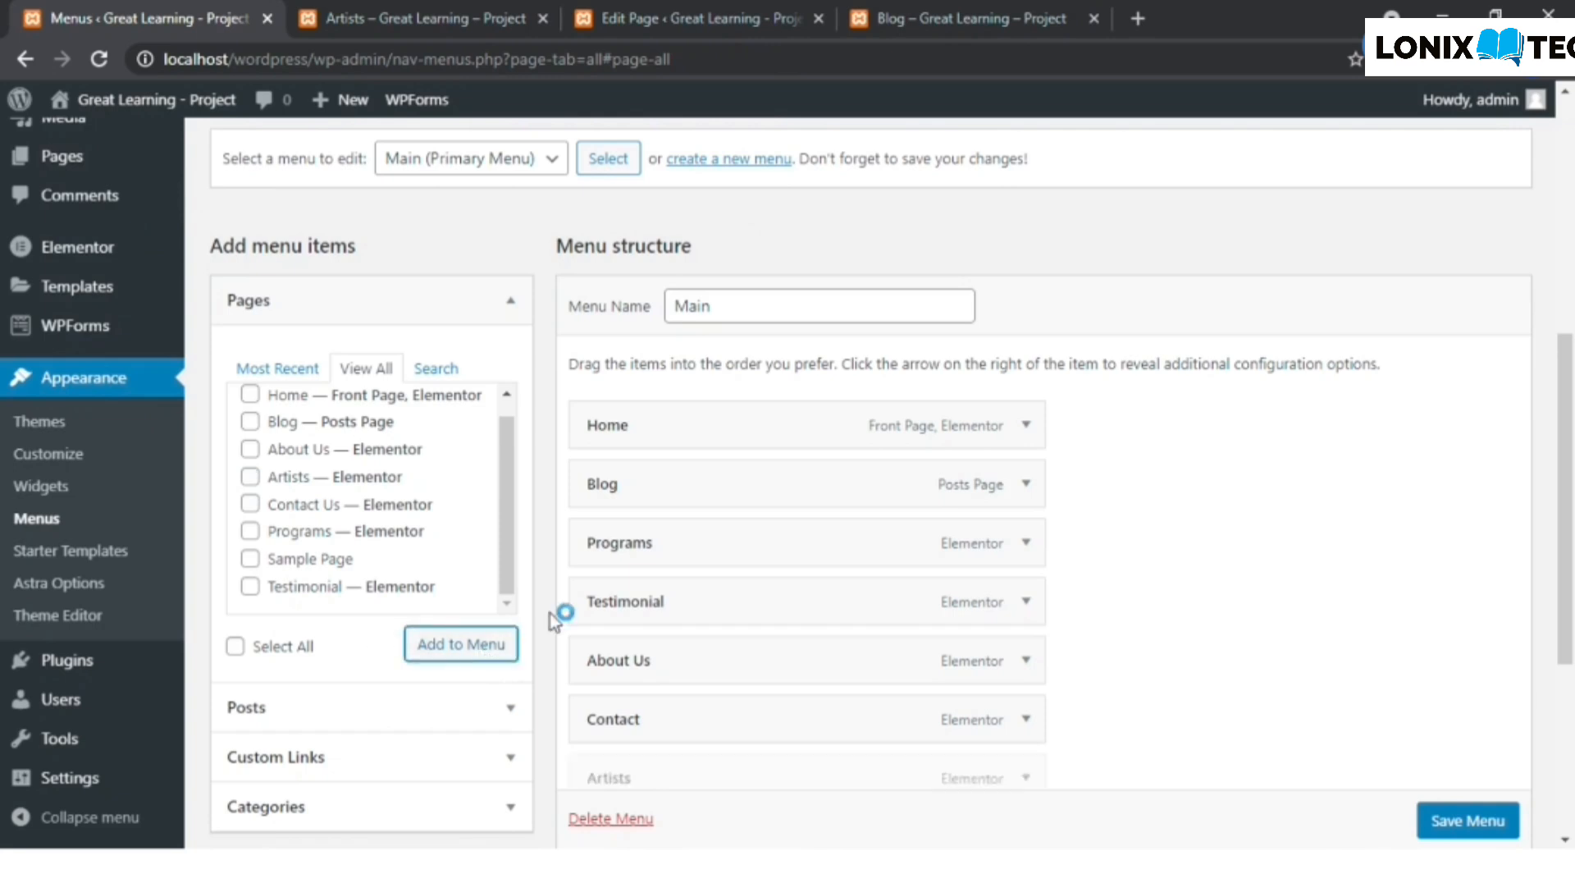
scroll(1255, 739, down, 1)
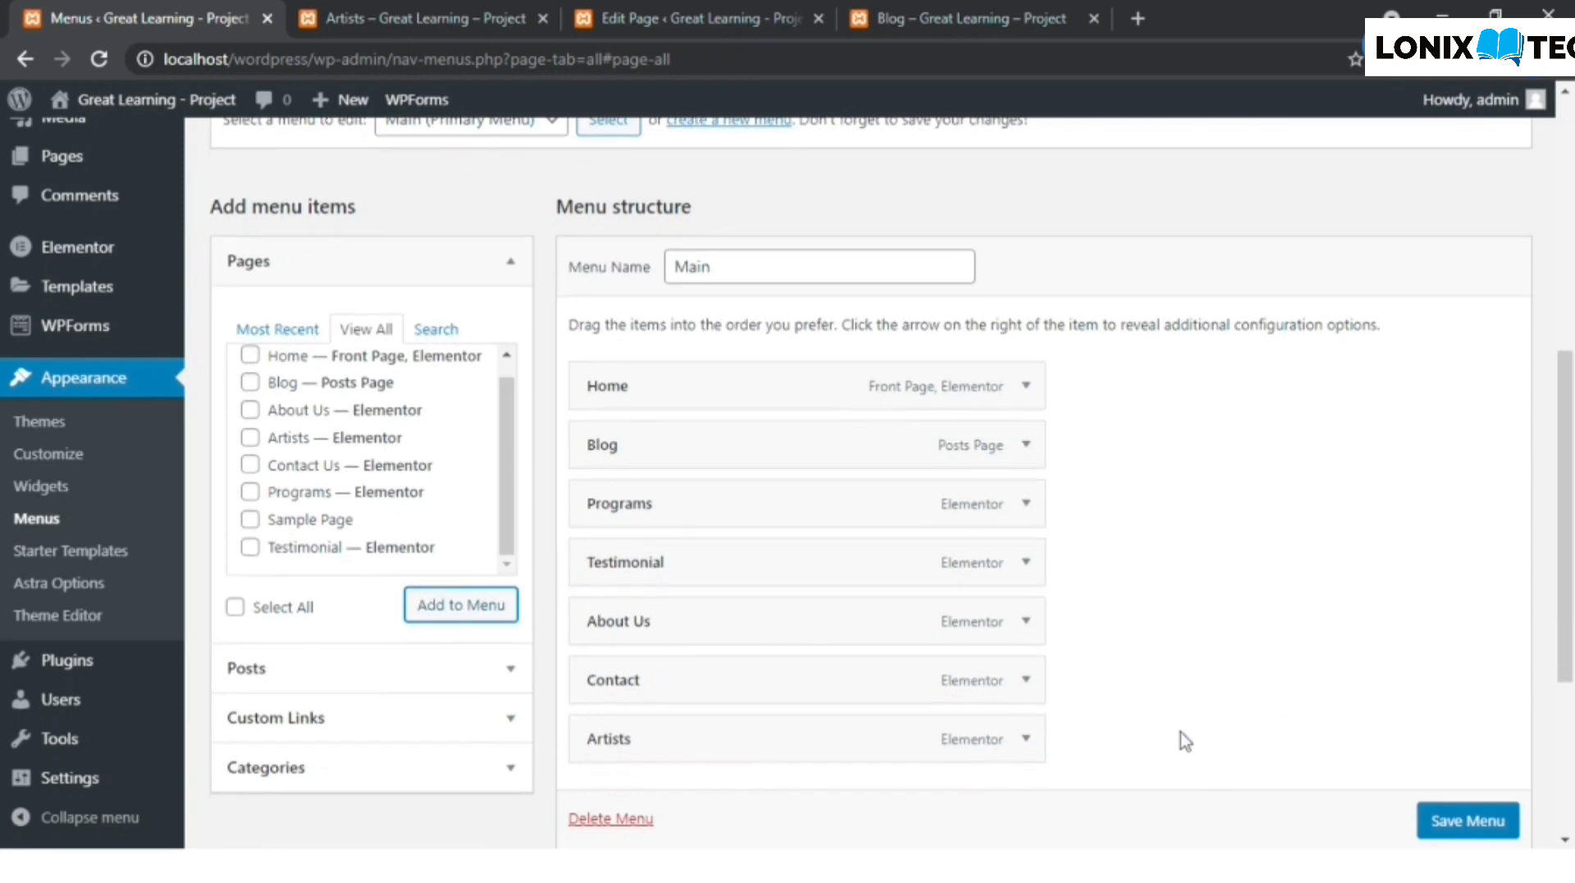
- Move the Artists item directly below Home in the menu structure and save the menu
drag(646, 456, 697, 440)
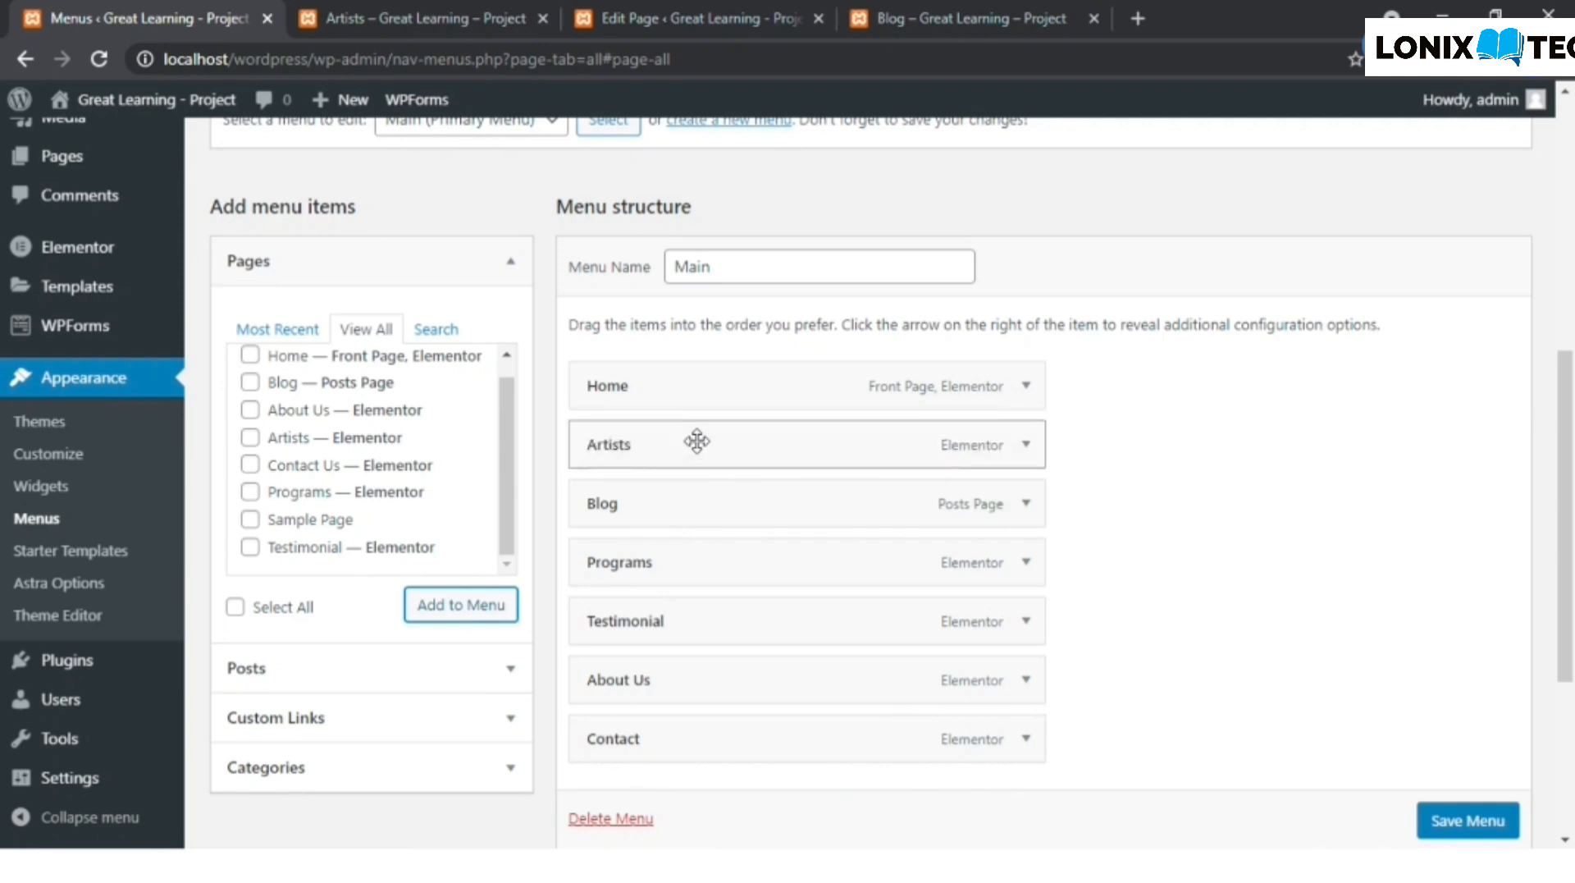
scroll(1294, 608, down, 2)
scroll(1468, 832, down, 1)
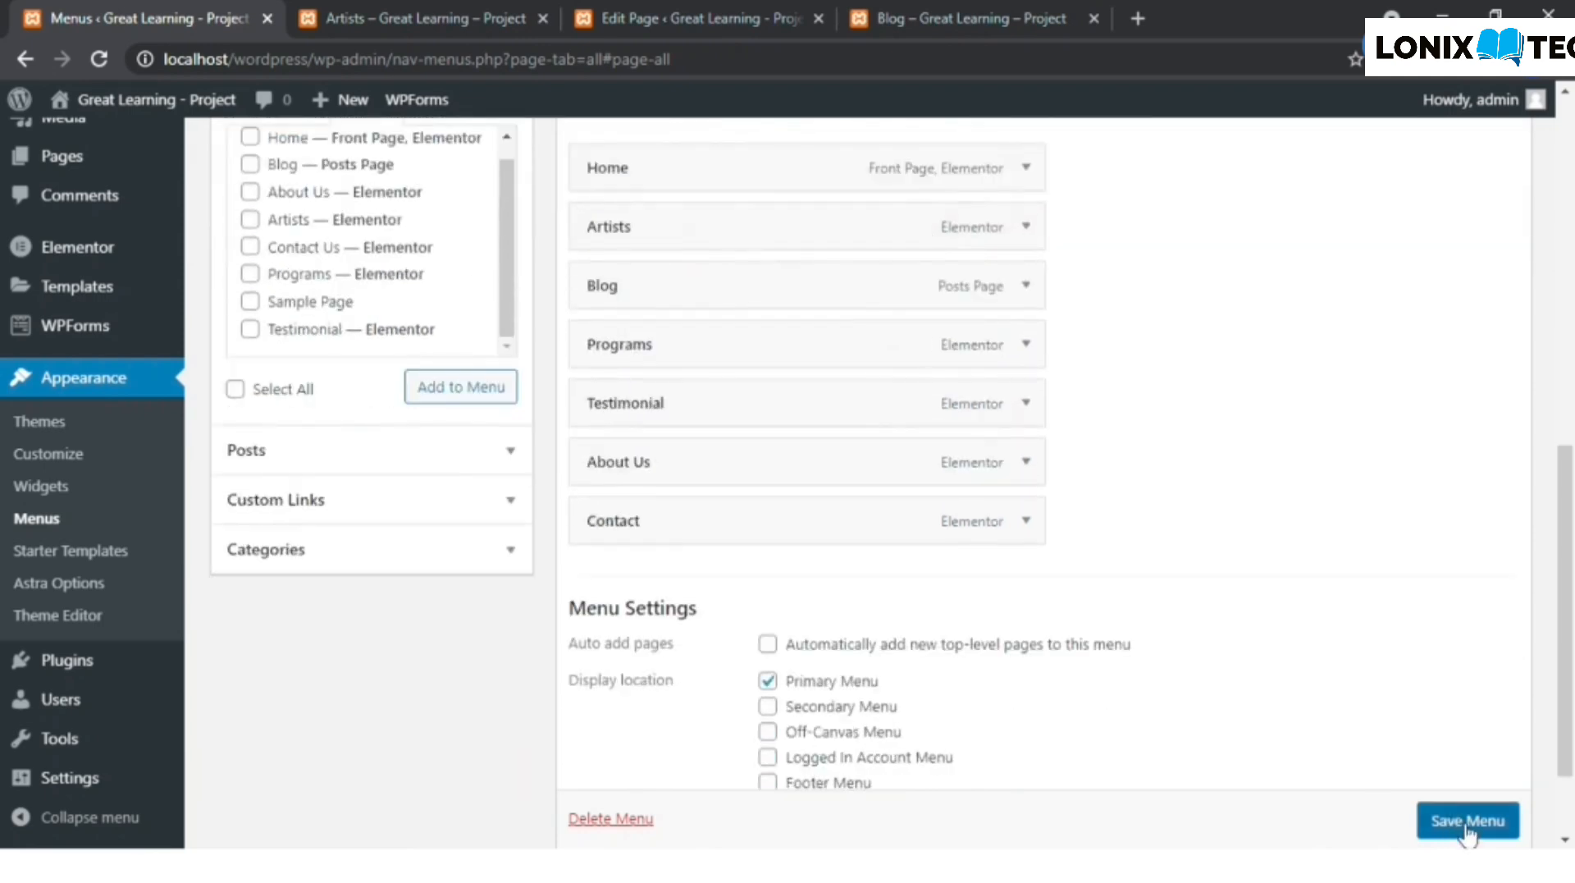
click(1468, 821)
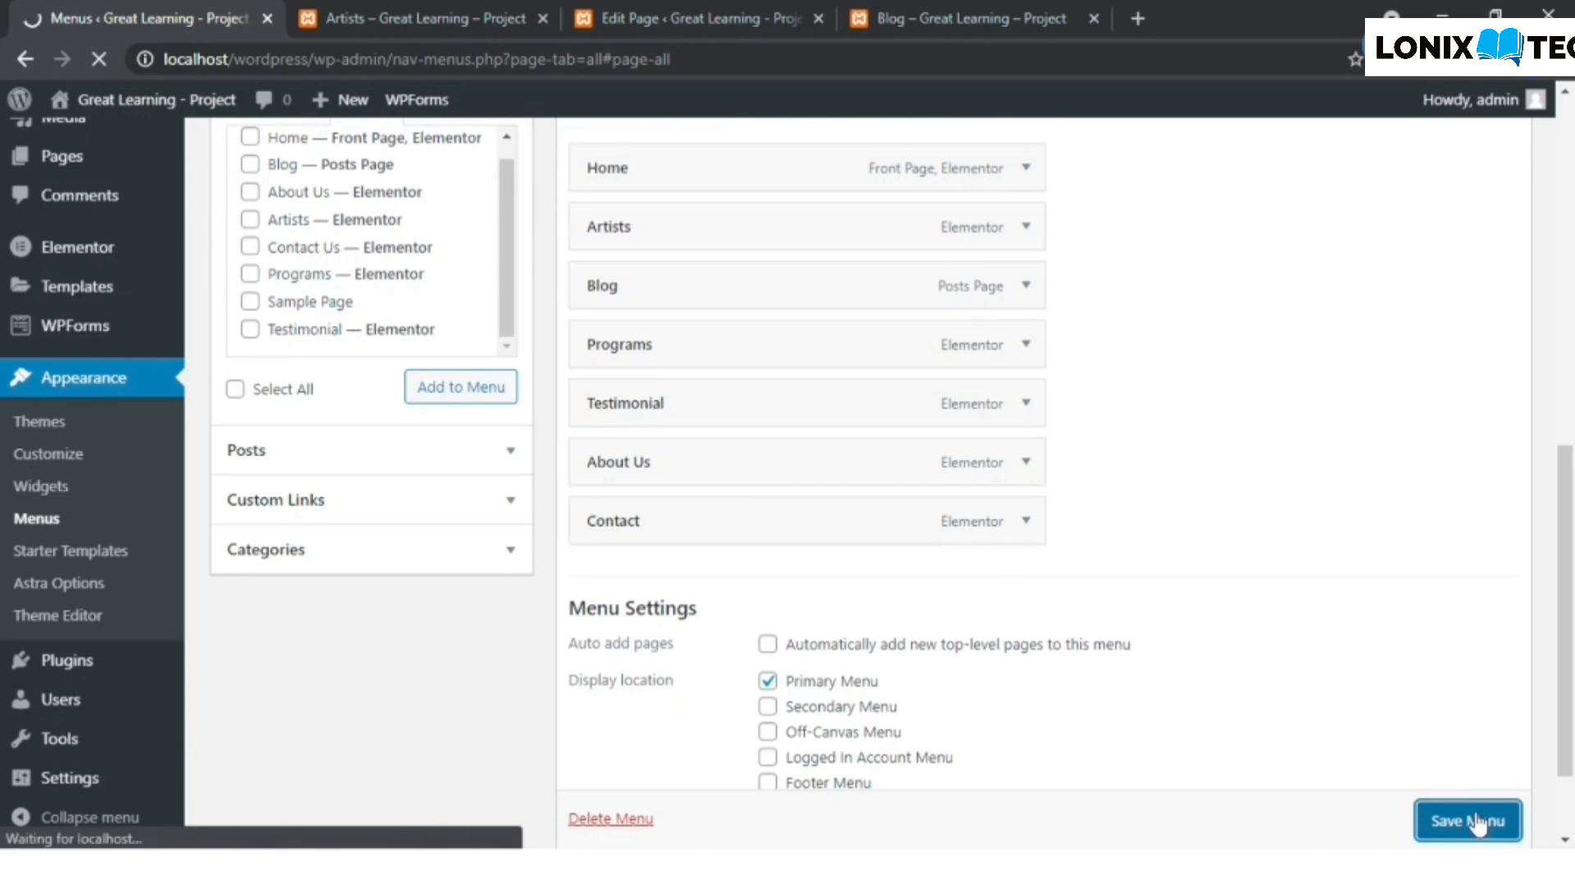
click(465, 11)
click(279, 12)
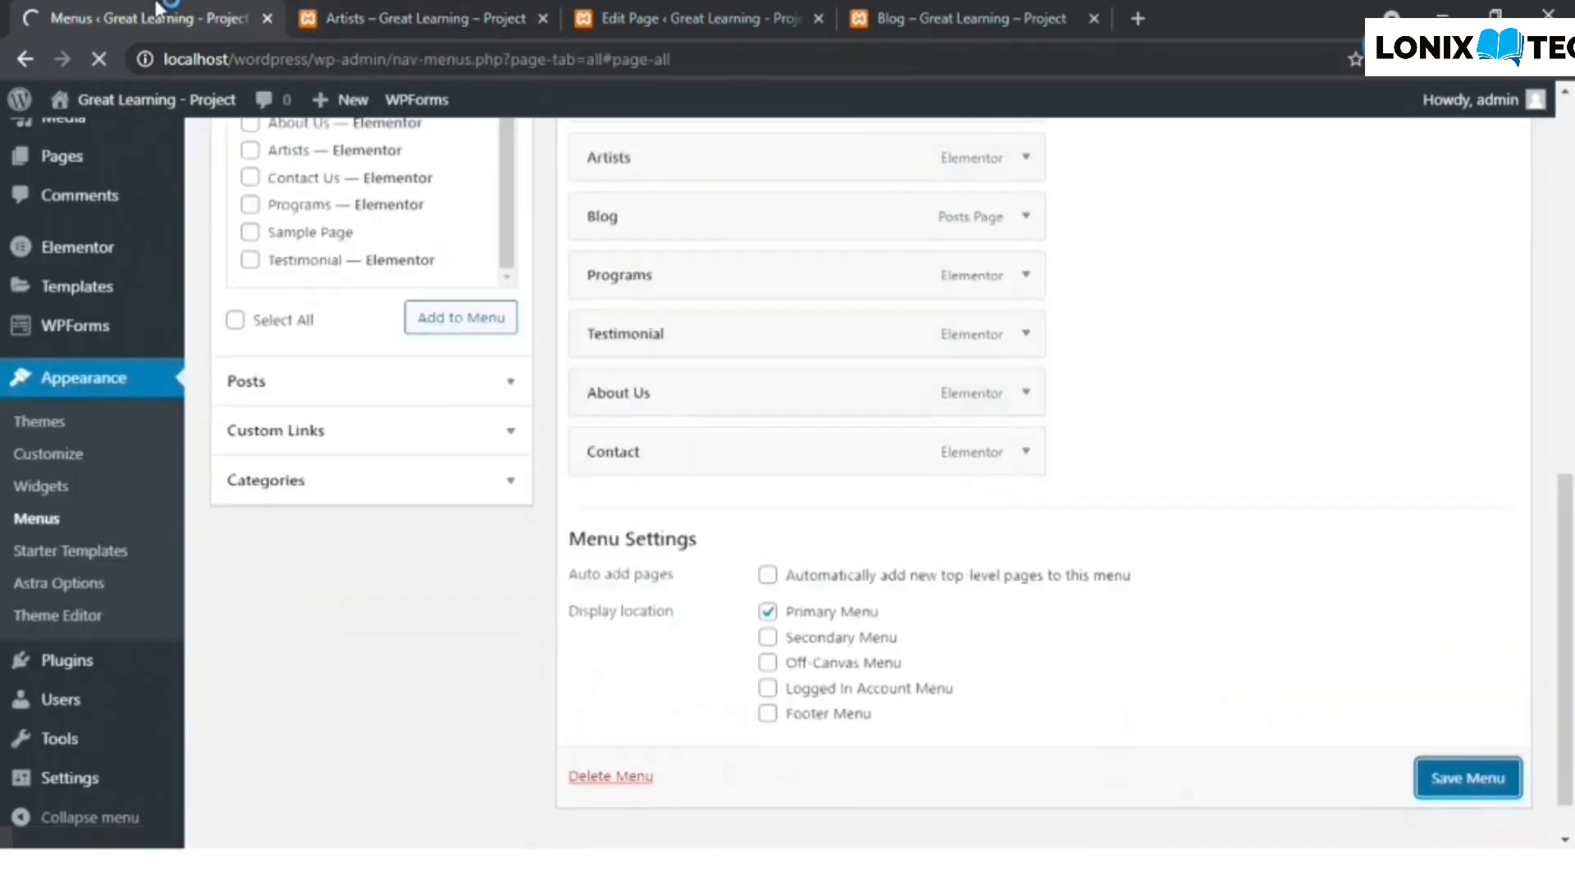
click(368, 10)
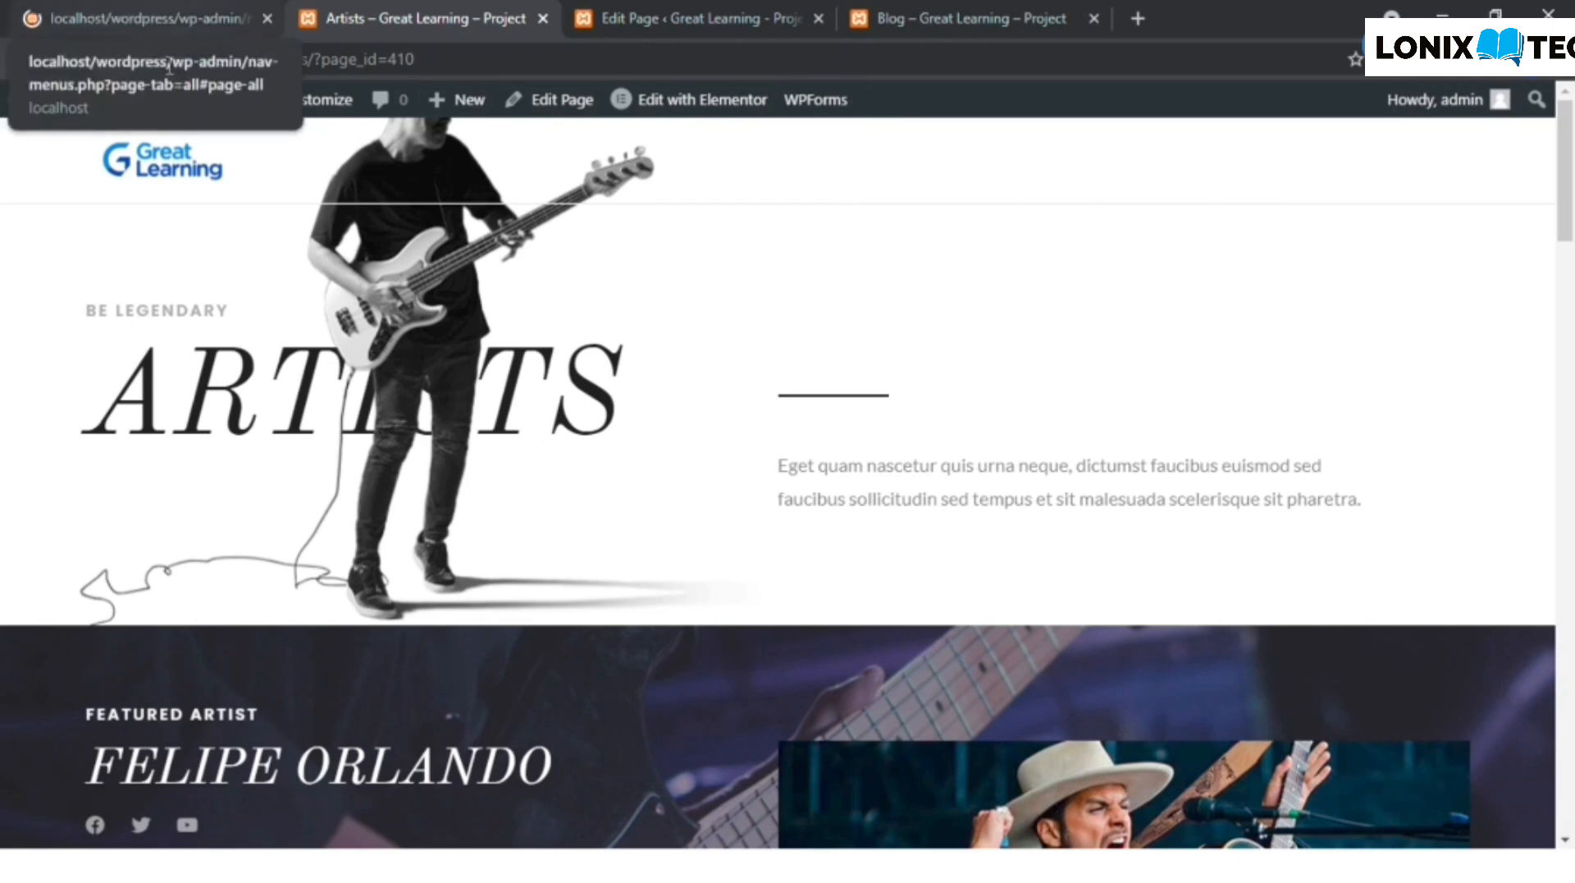
click(210, 10)
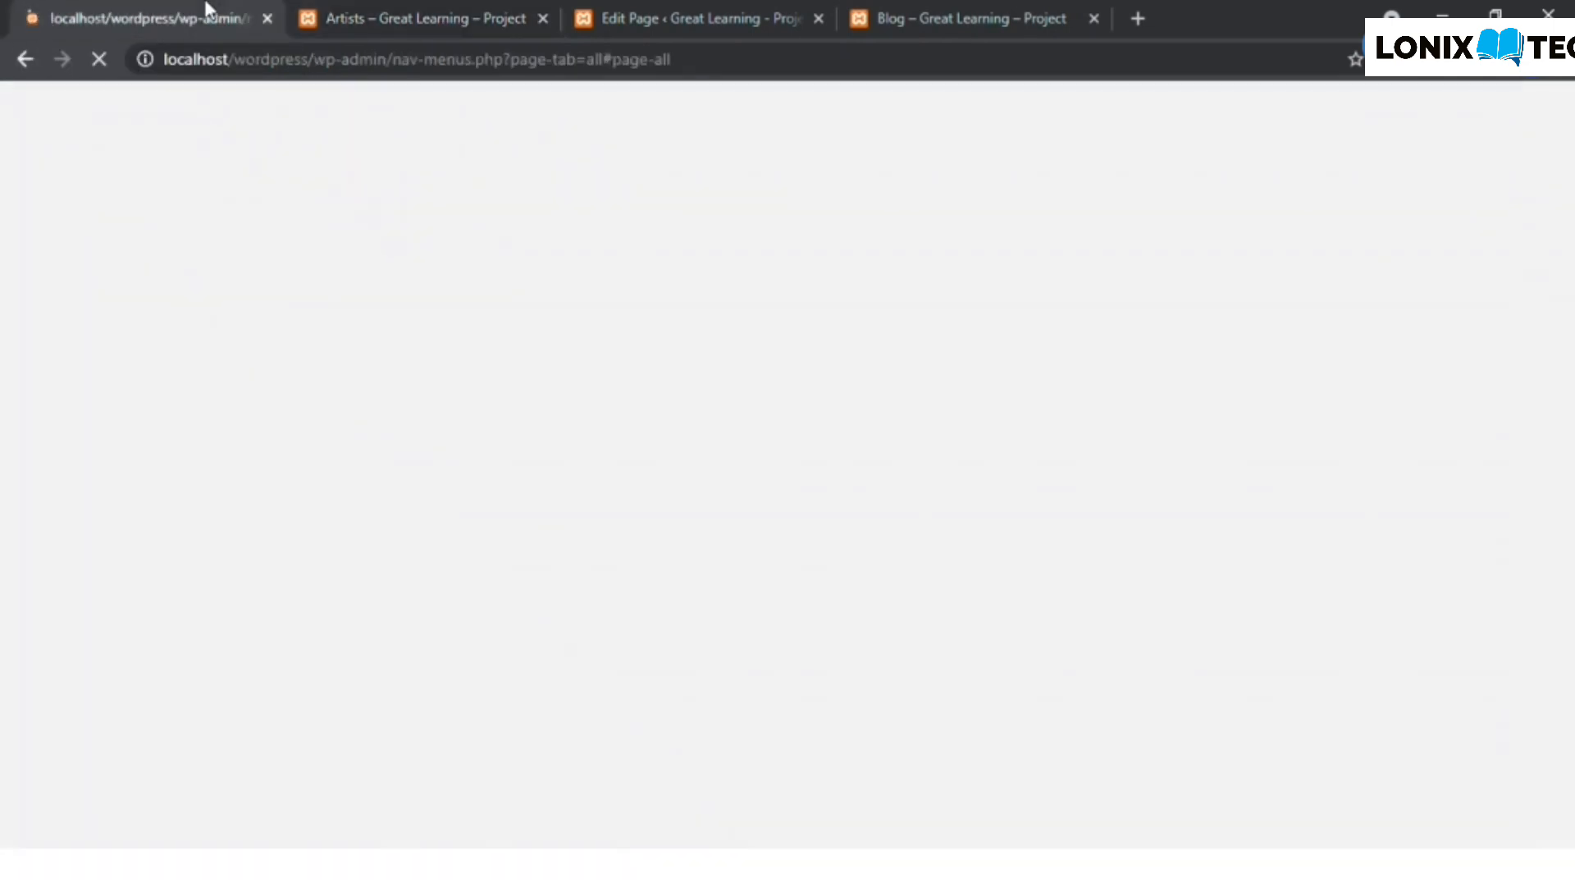
- Open the Artists page in the theme customizer and close the page editor and Blog browser tabs
click(351, 11)
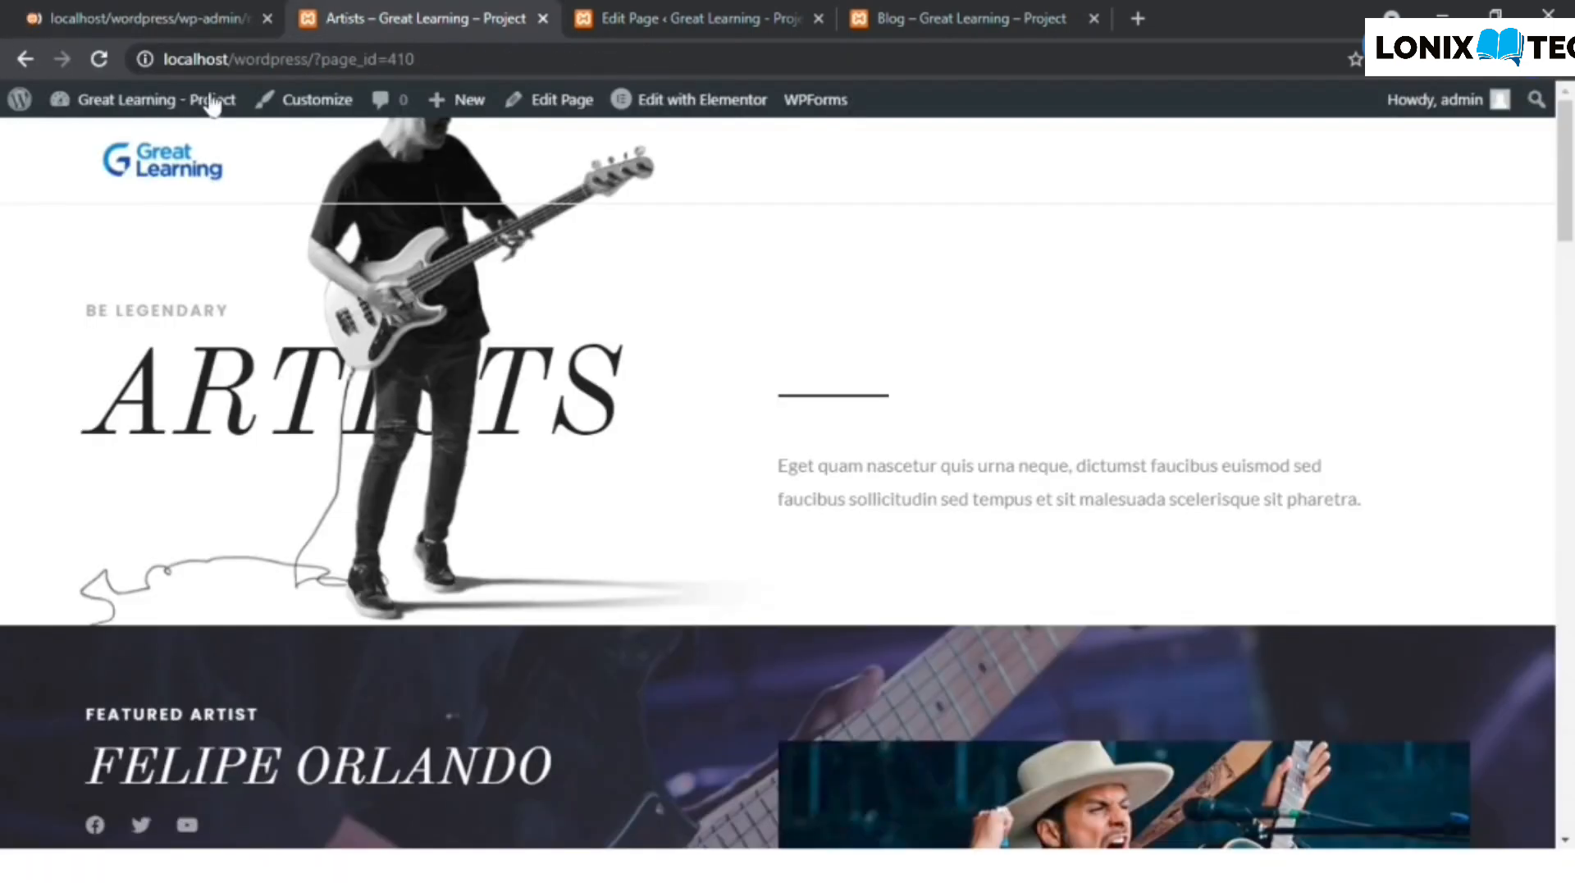
click(336, 110)
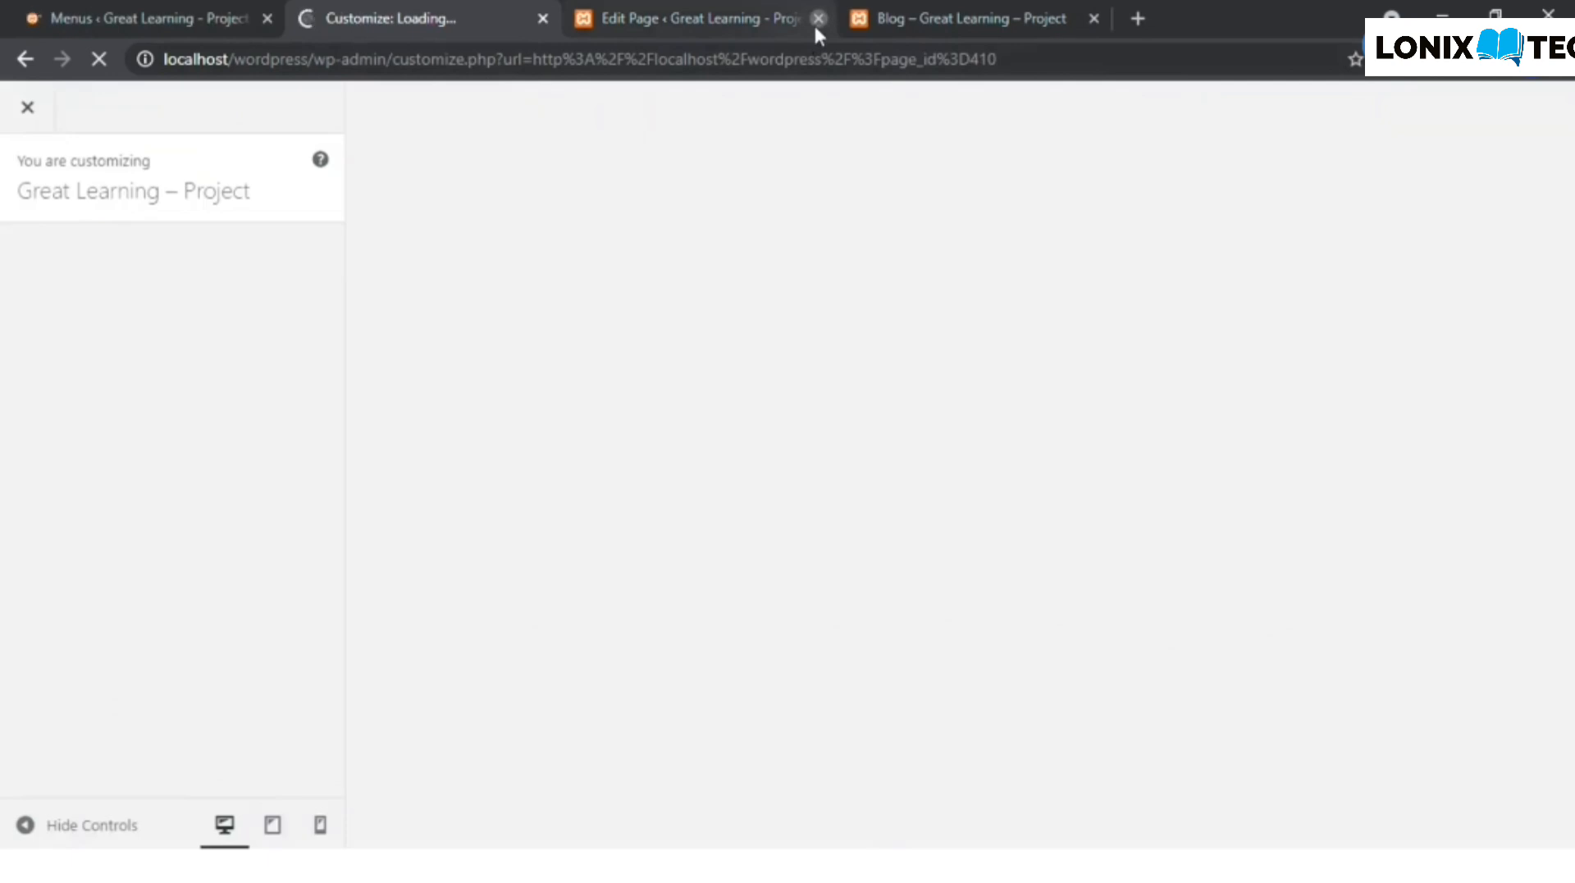
click(818, 19)
click(818, 18)
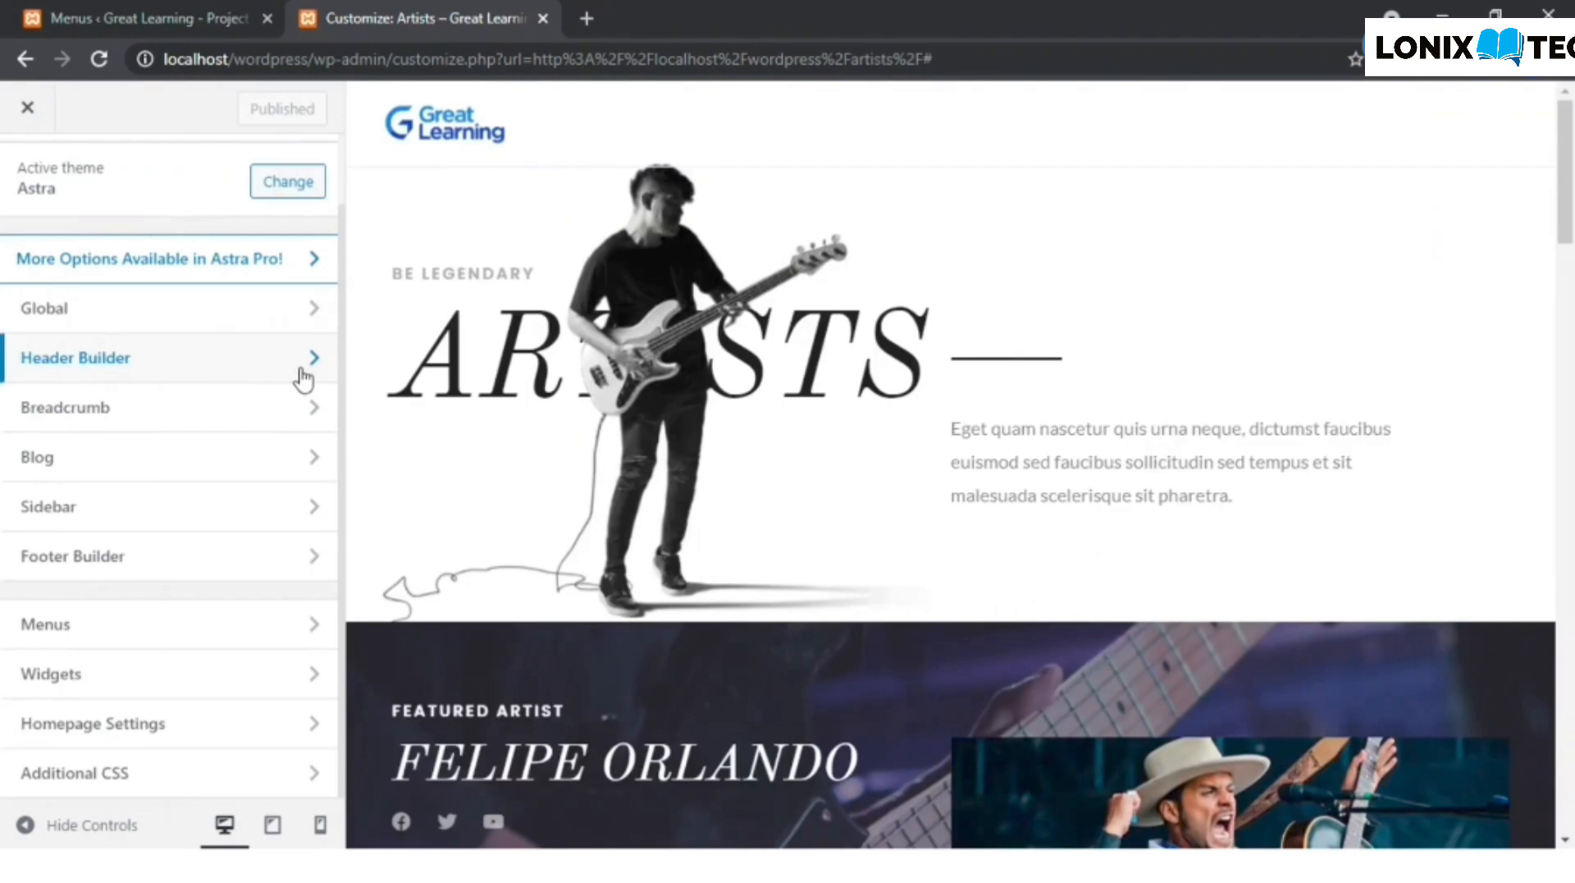
- Open the Header Builder's Transparent Header settings and look through the general options
click(276, 365)
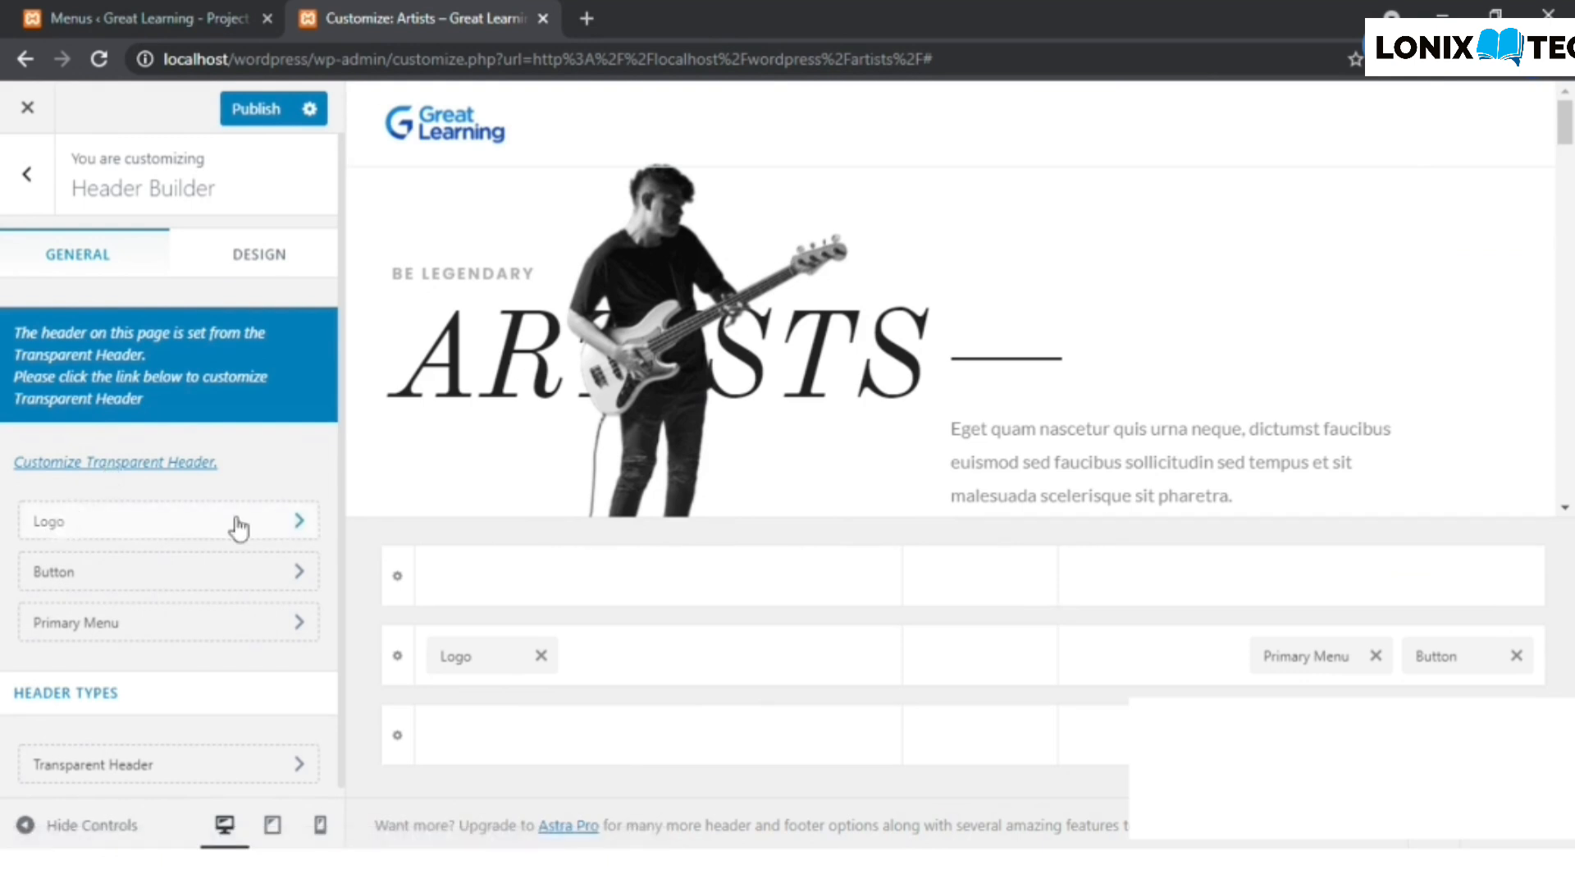
click(147, 472)
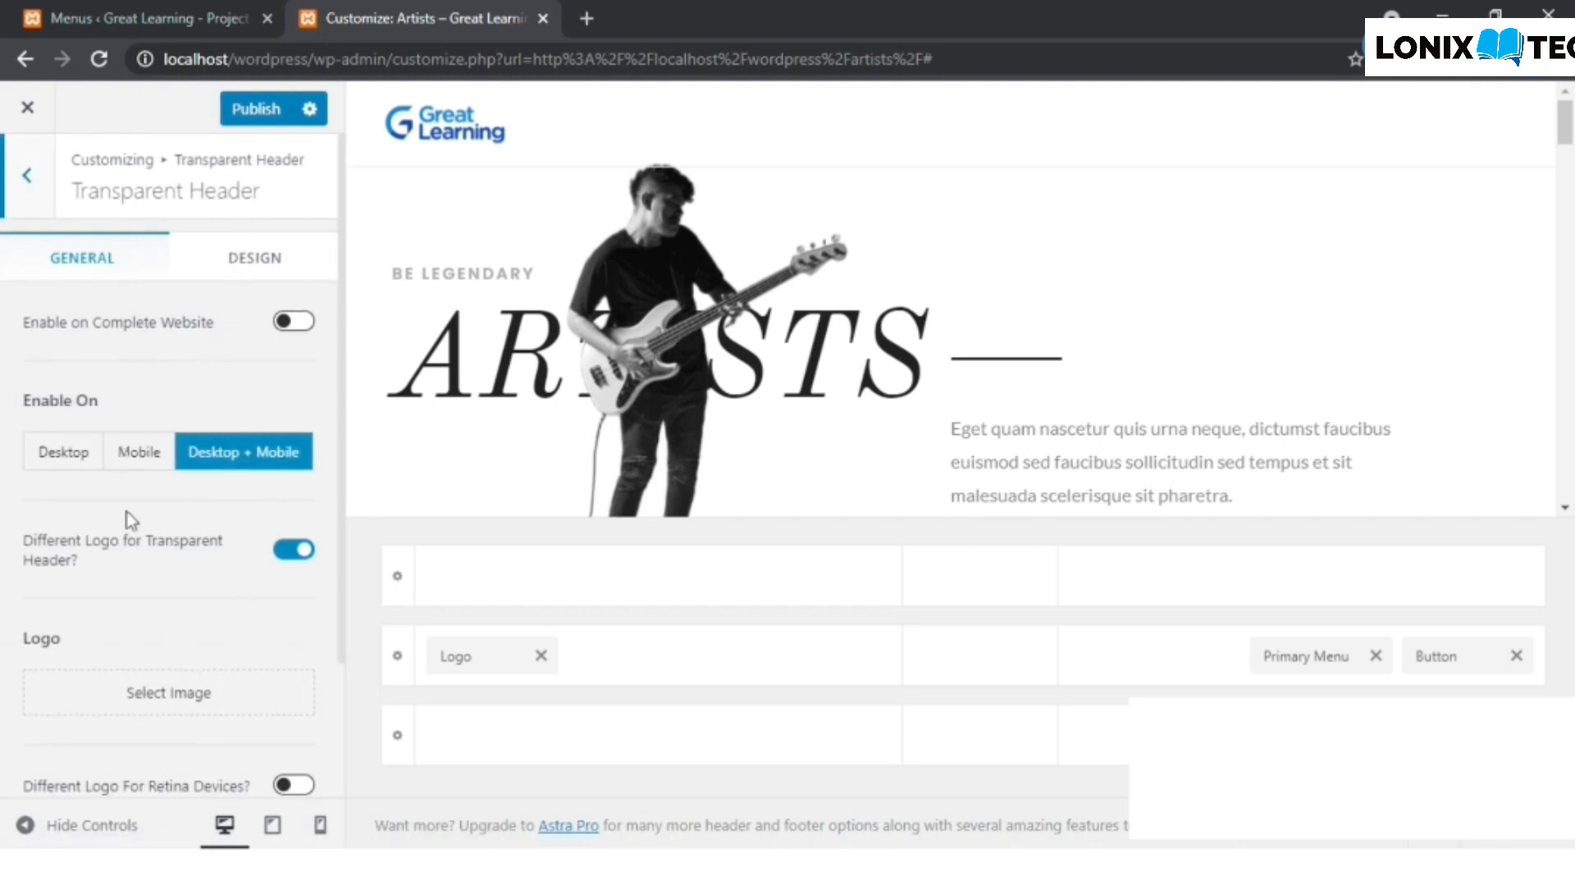
scroll(150, 549, down, 2)
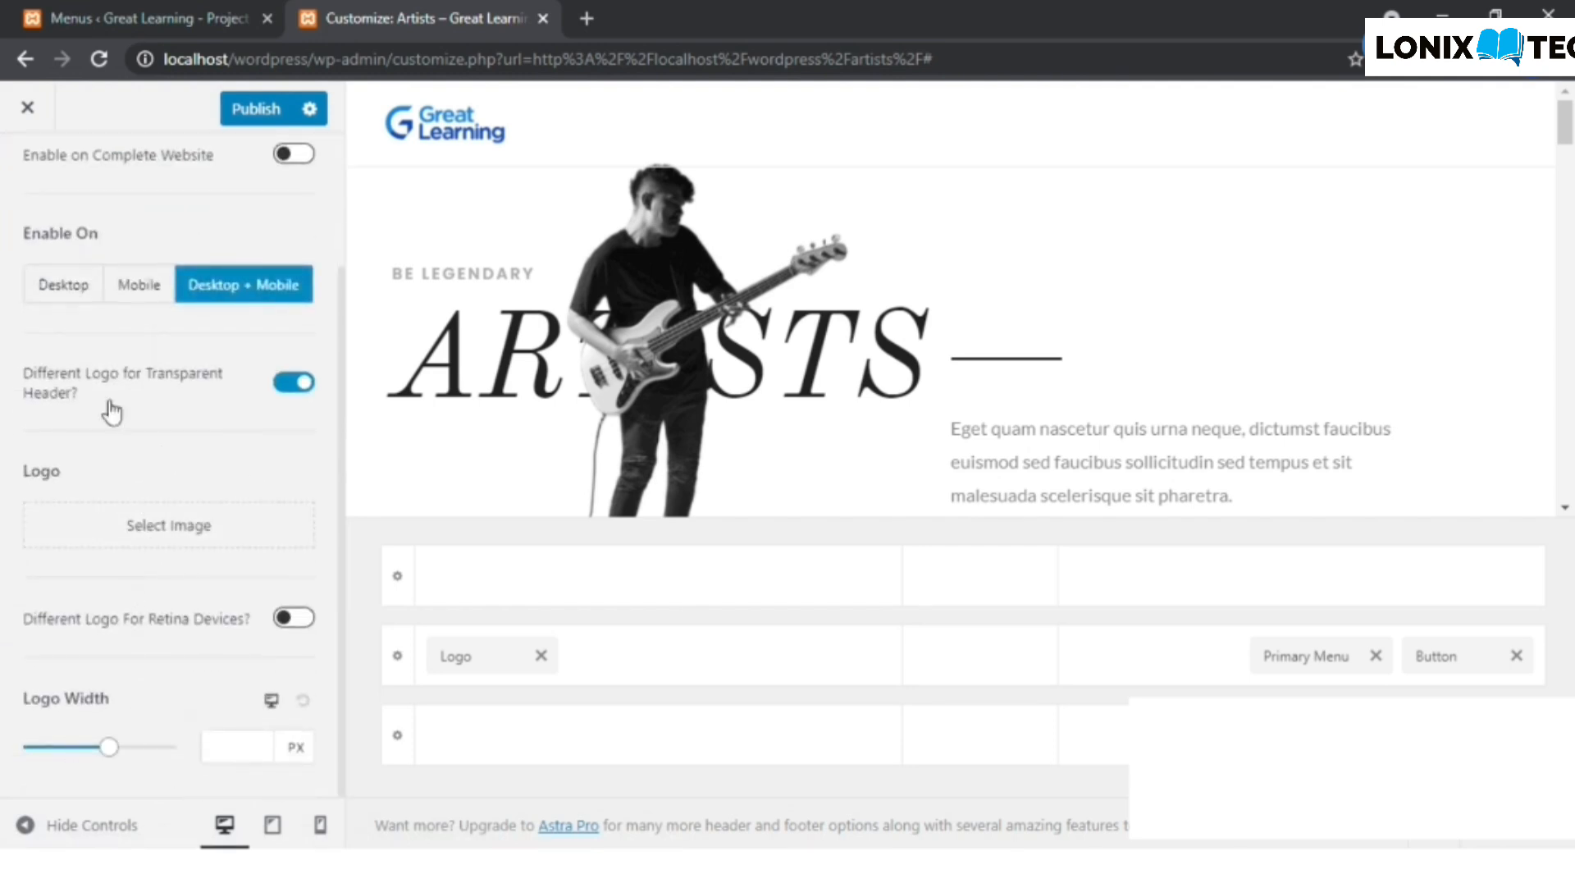
scroll(73, 566, up, 2)
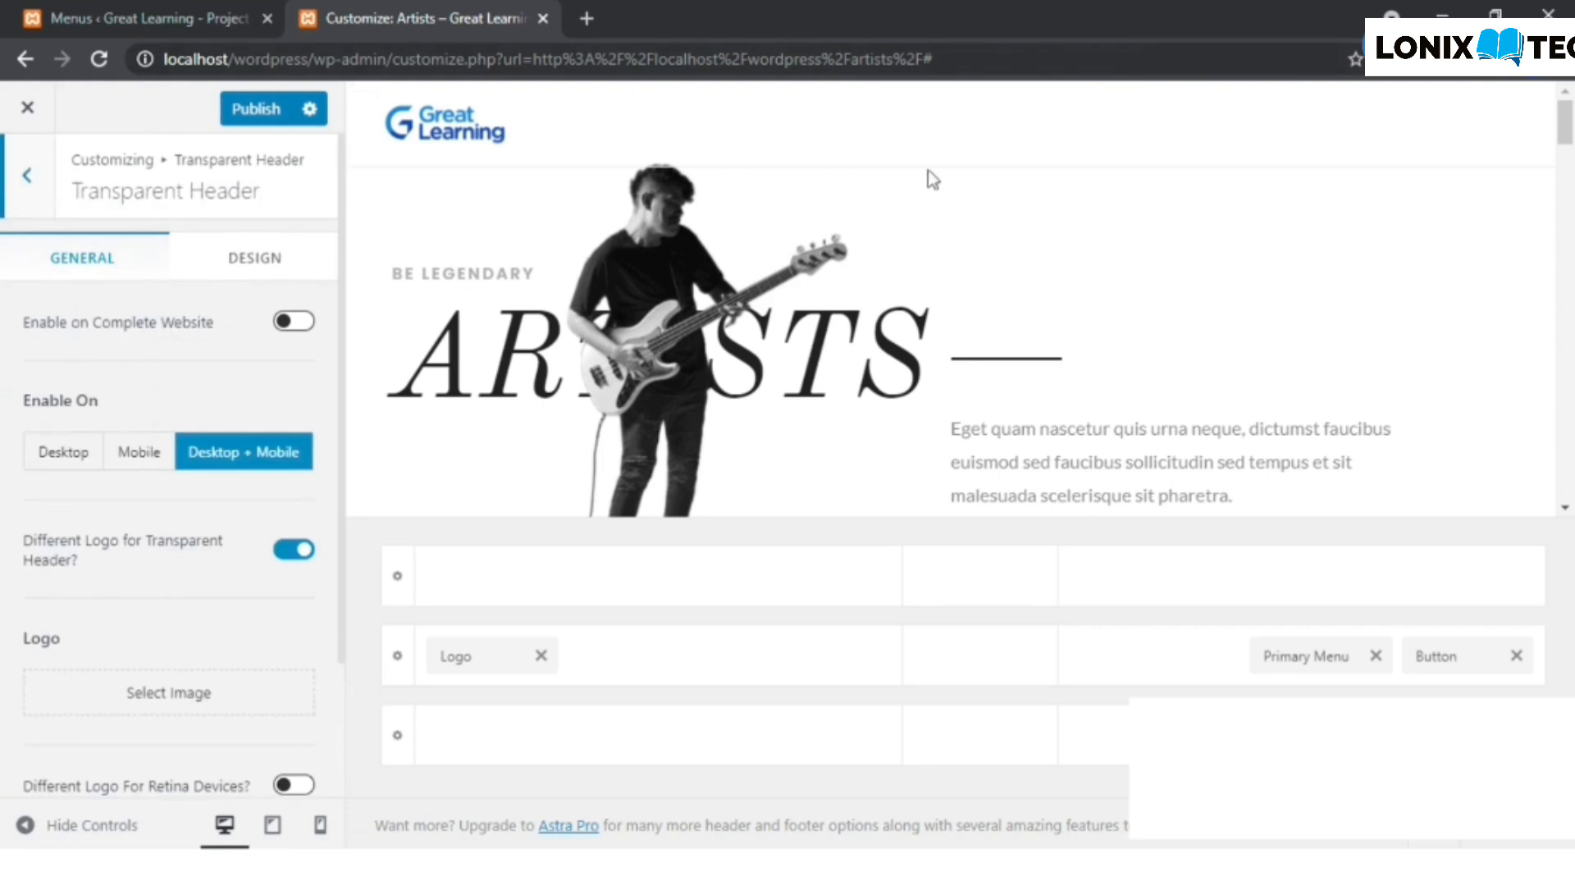
- In the Transparent Header design settings, set the normal Menu Color for Text / Link to a very dark grey
click(269, 261)
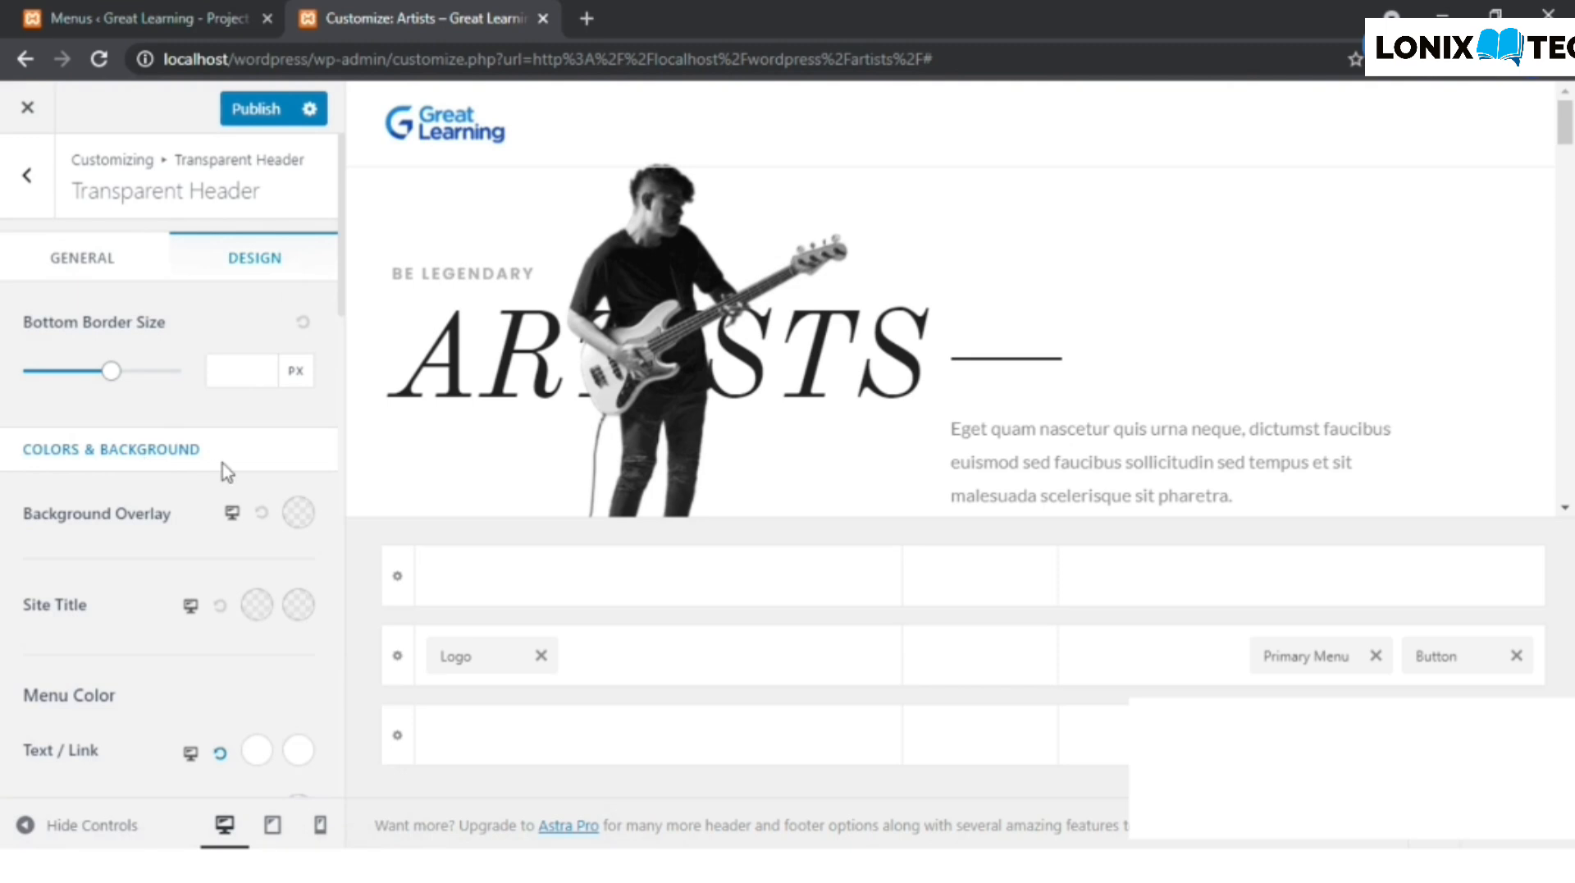
scroll(223, 462, down, 3)
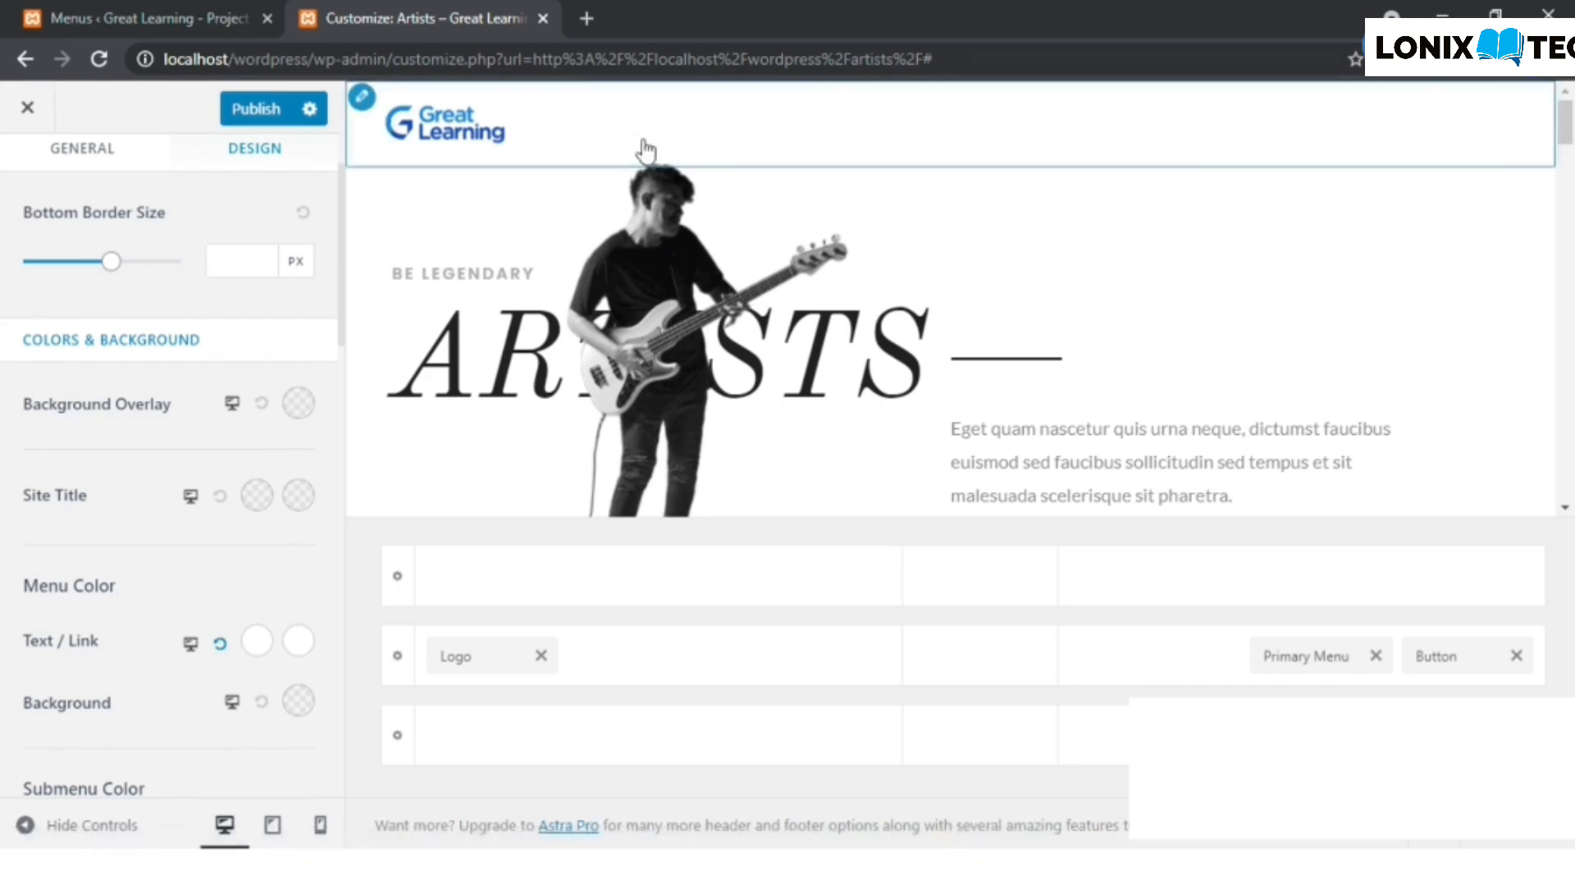
scroll(290, 567, down, 1)
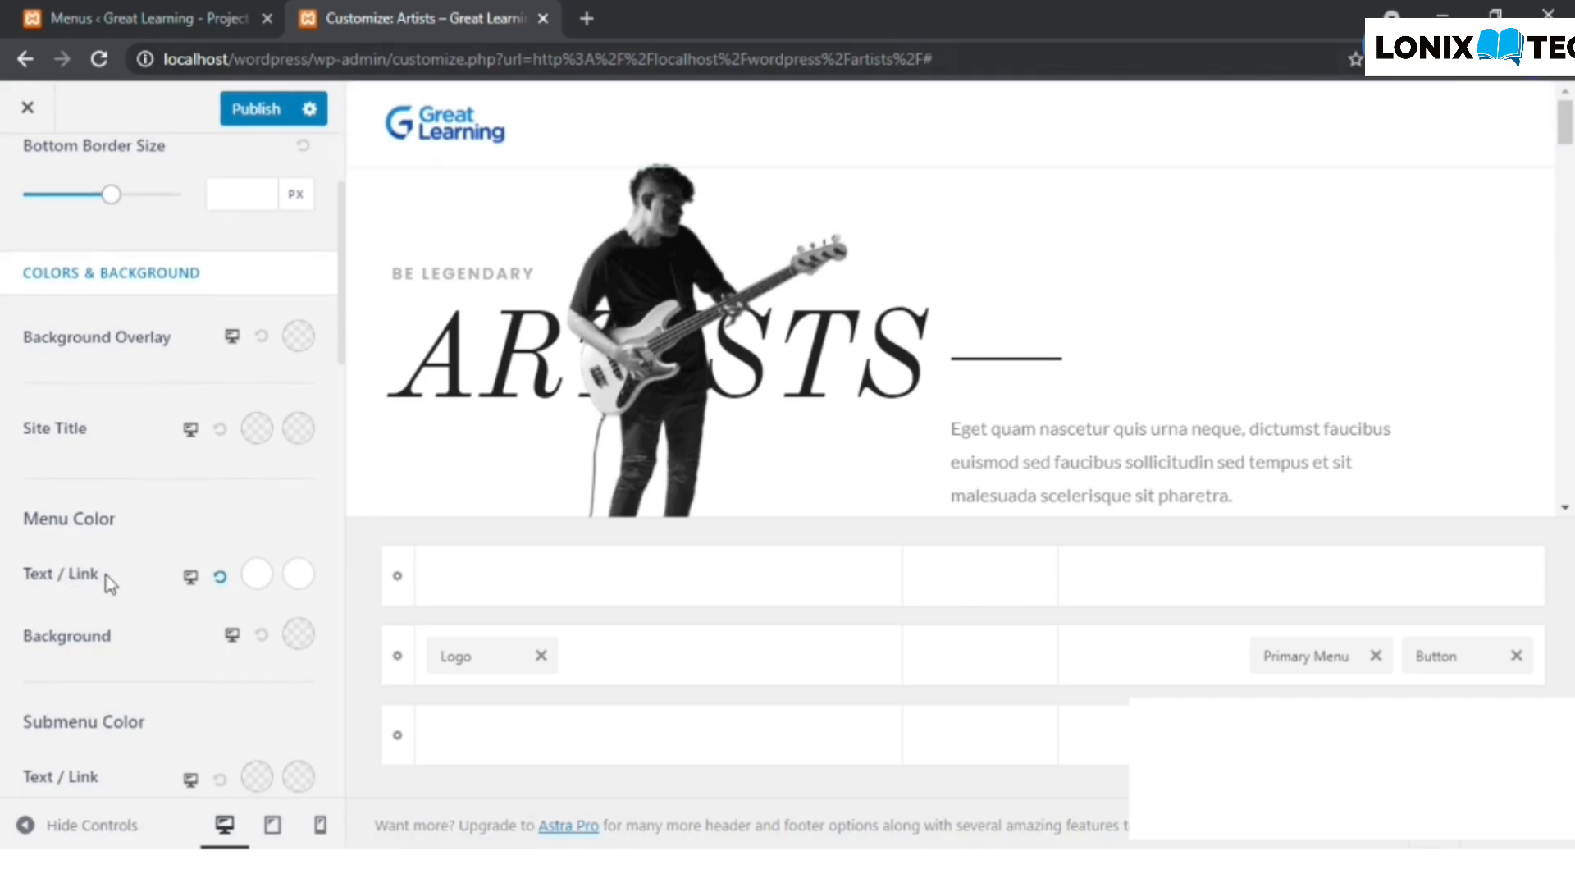
scroll(111, 584, down, 1)
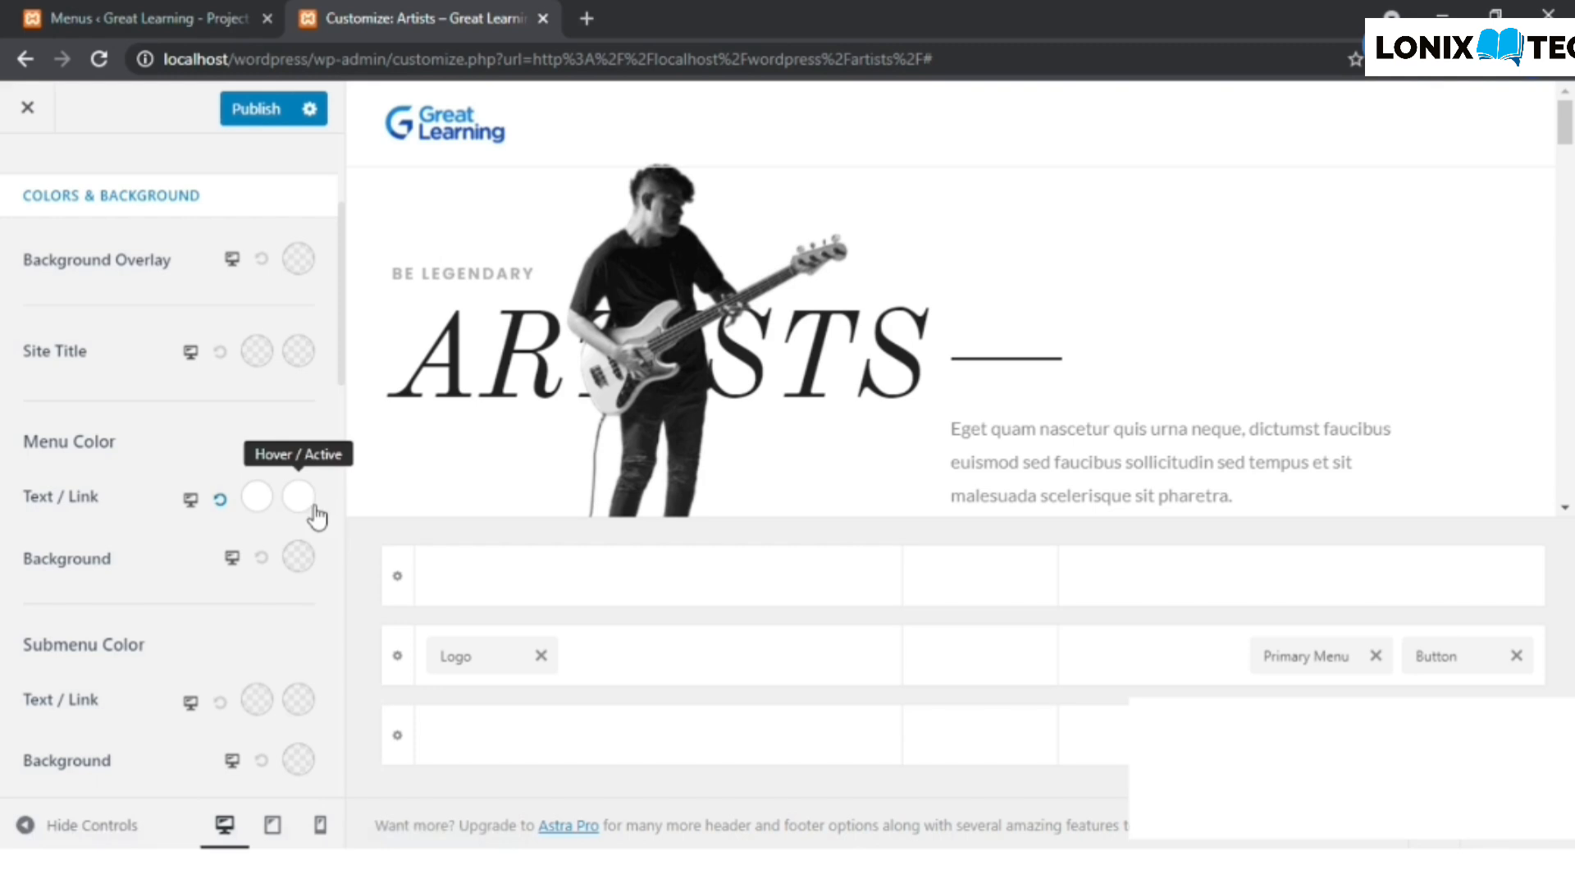
click(256, 497)
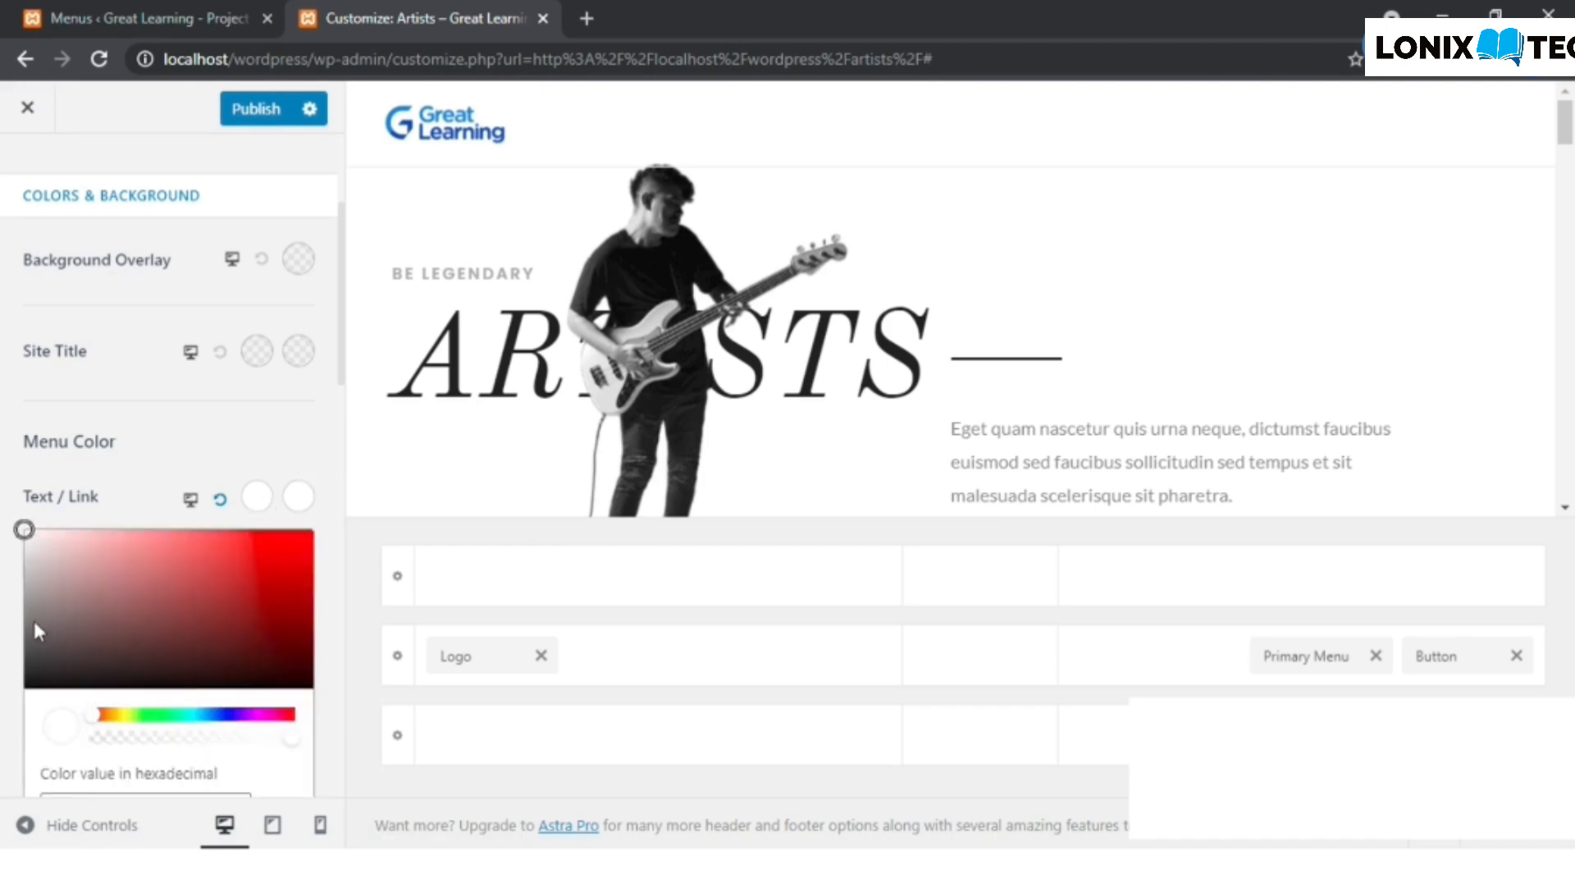
drag(33, 618, 25, 657)
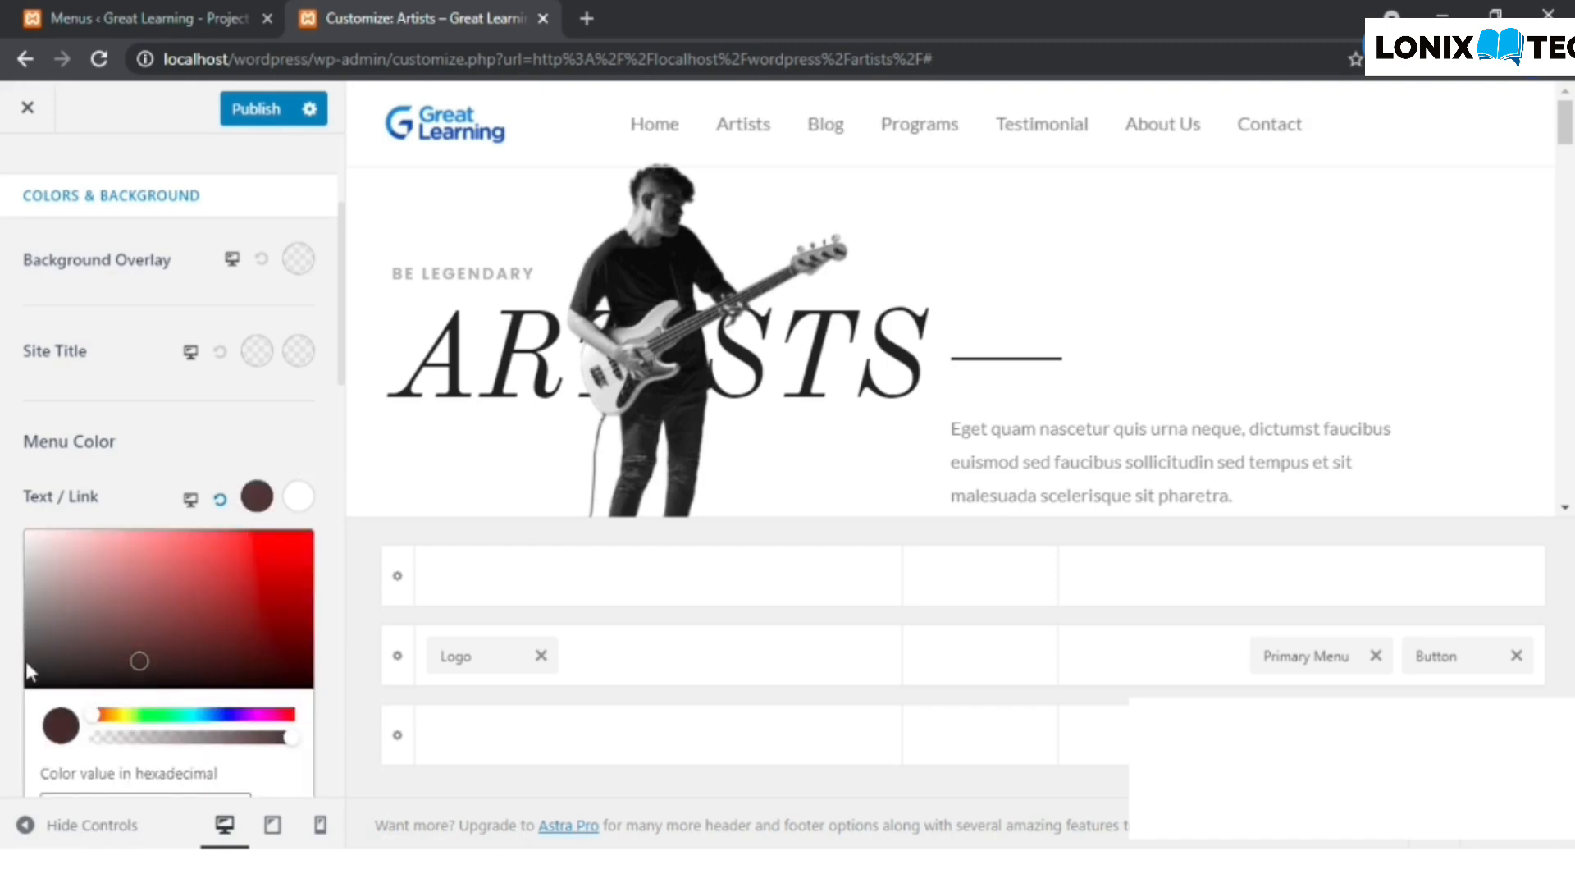
drag(140, 664, 13, 673)
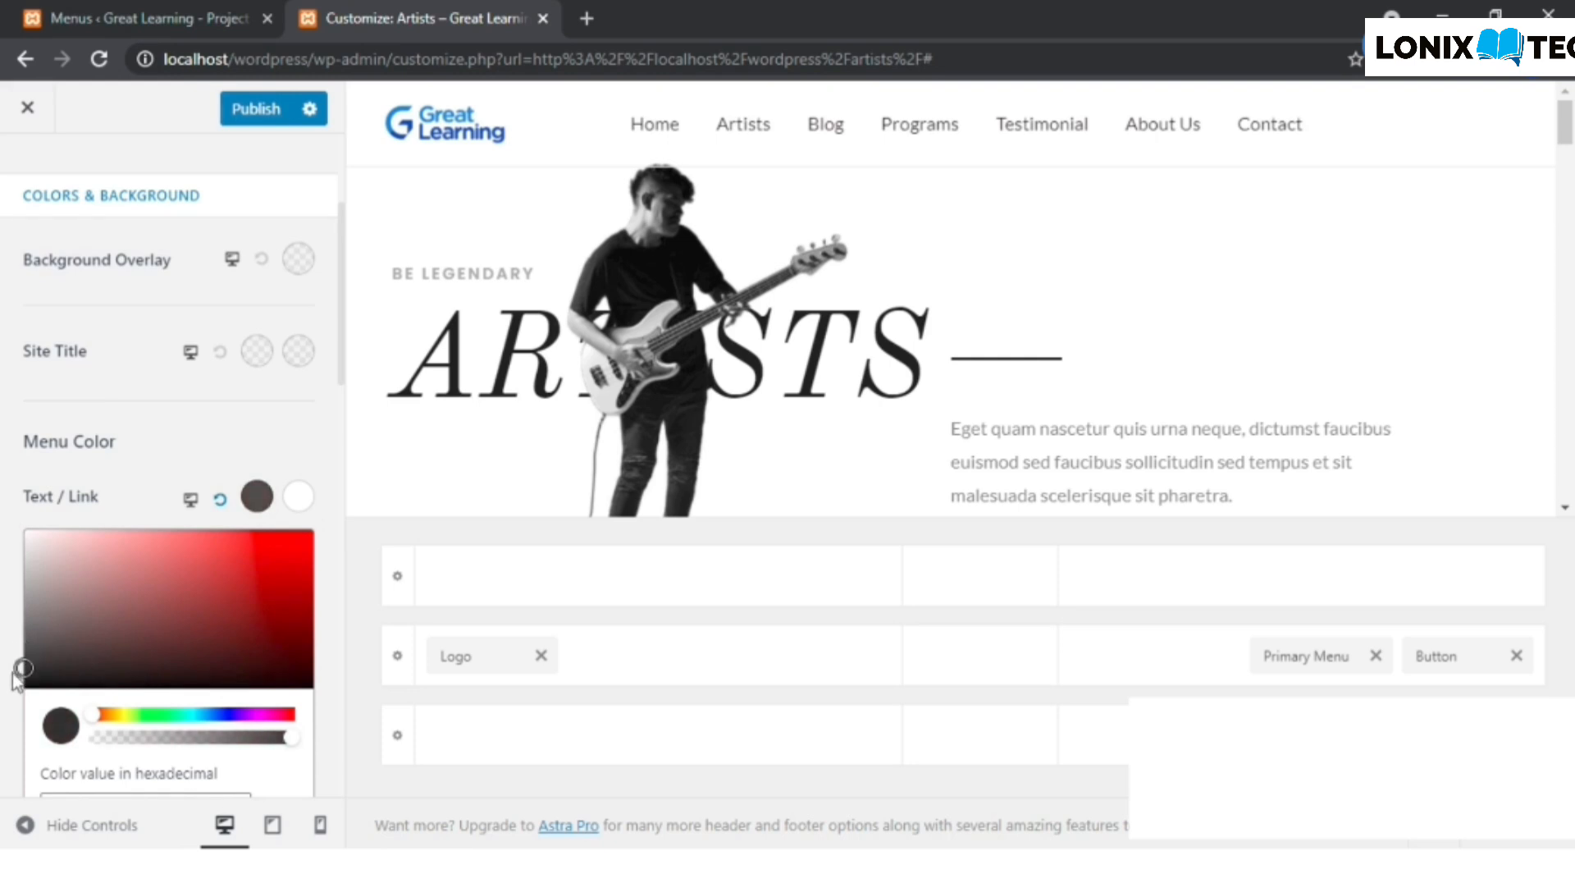
click(212, 450)
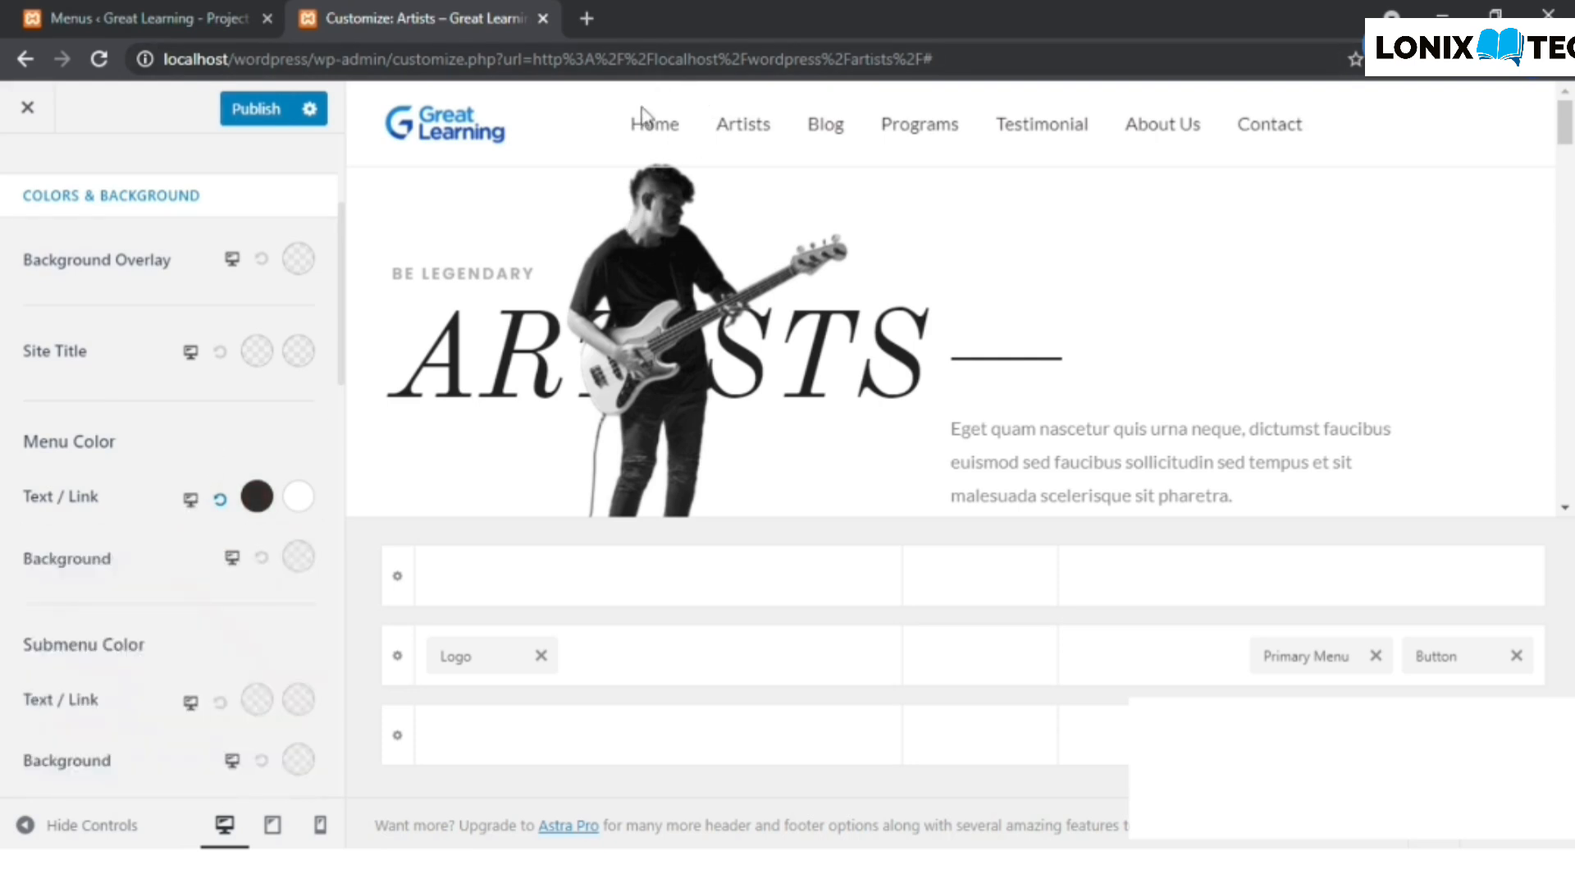
- Set the Hover / Active Menu Color for Text / Link to a light neutral grey
click(299, 497)
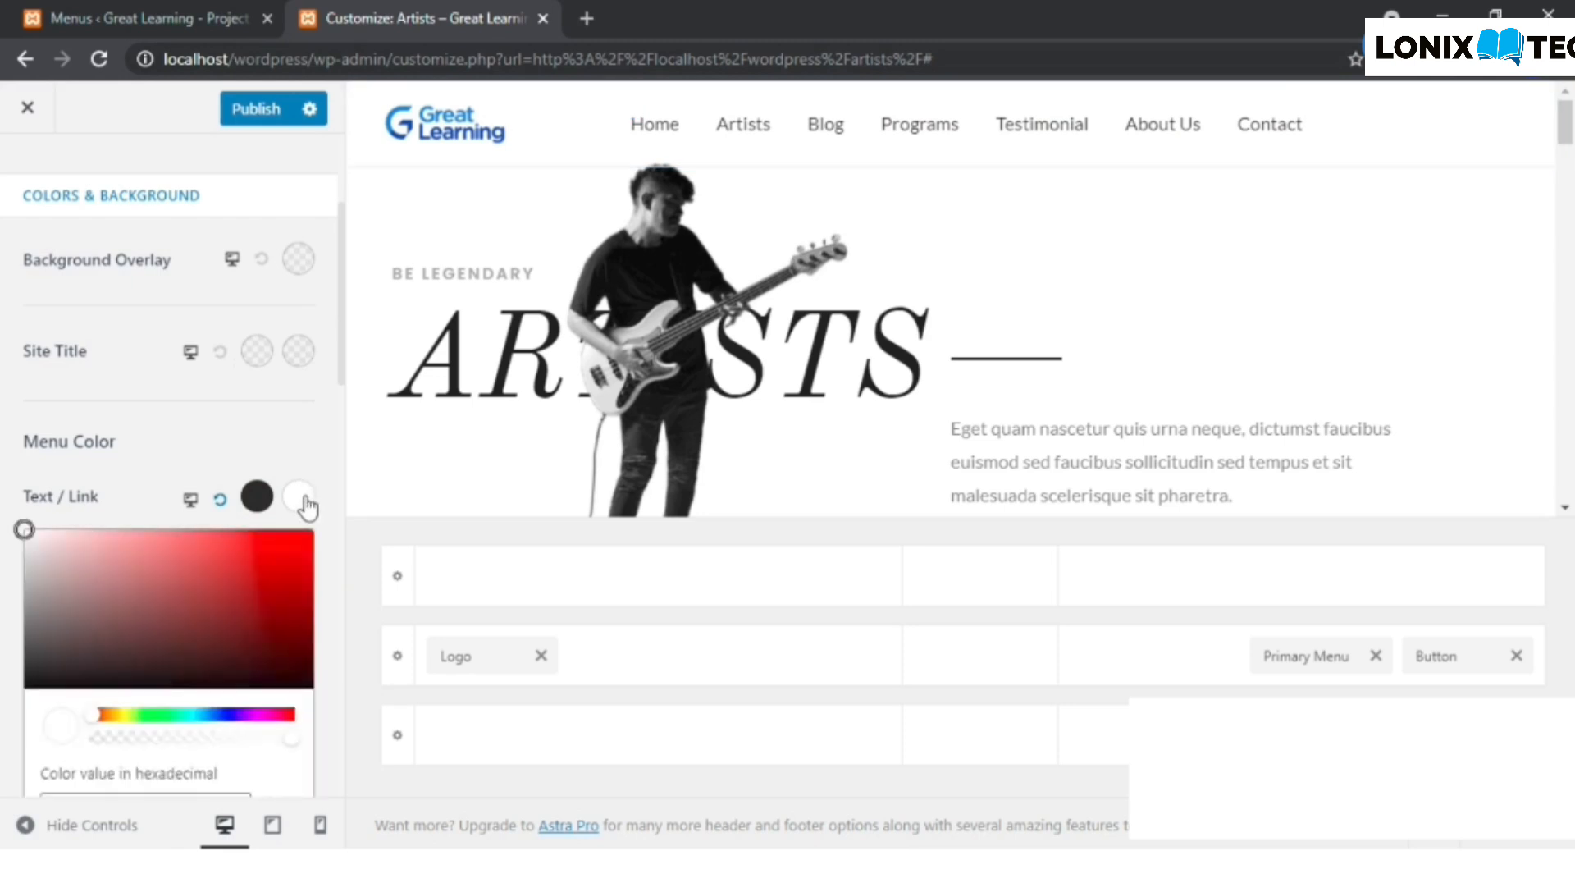
click(23, 602)
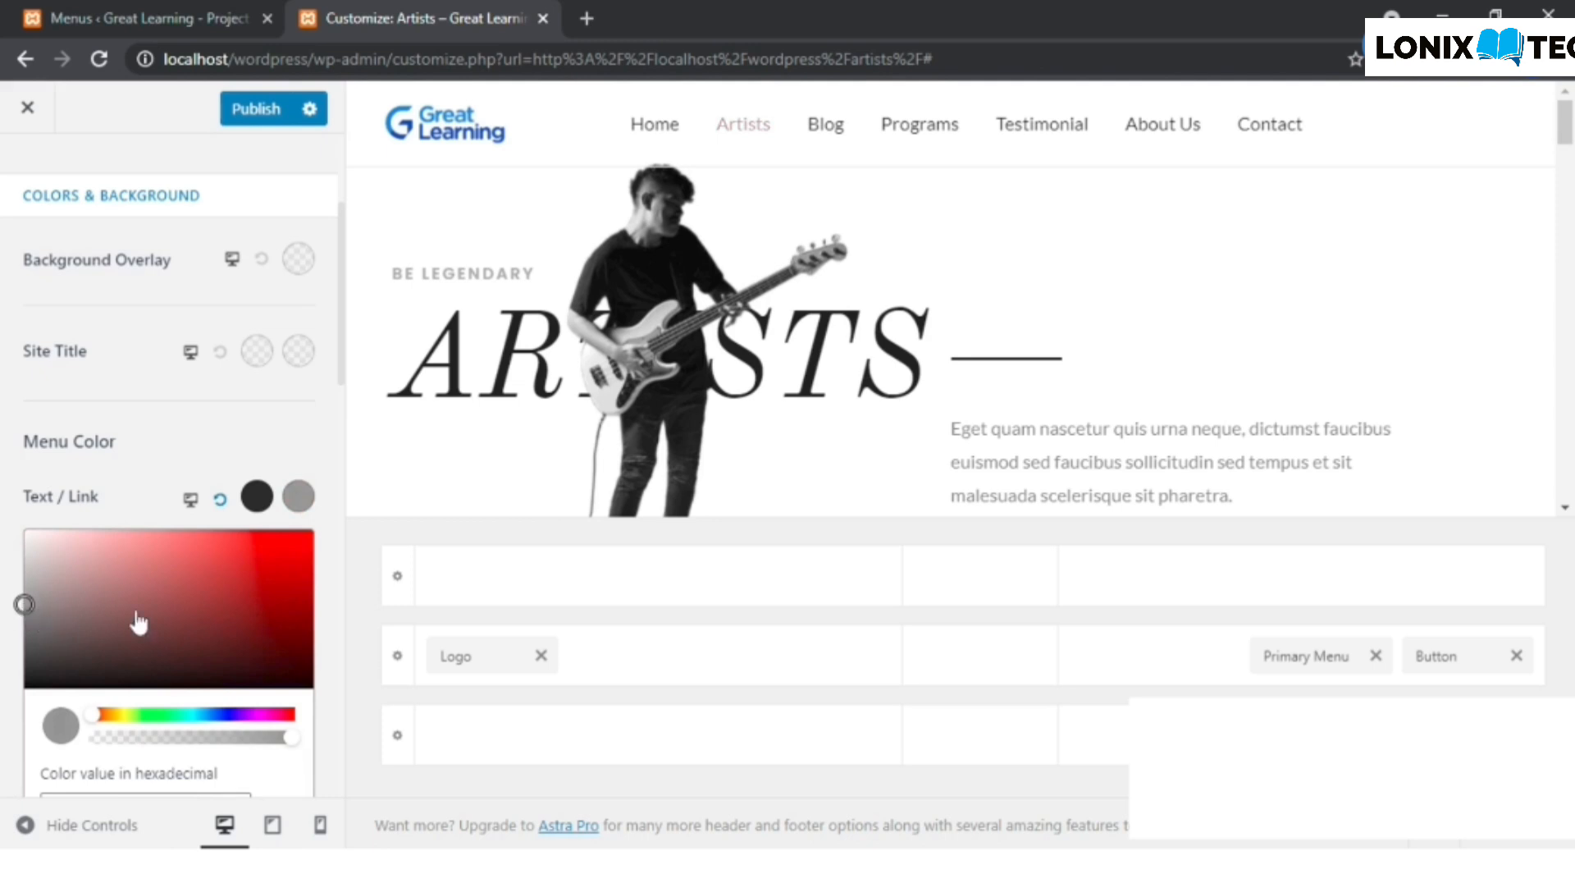
drag(25, 612, 20, 618)
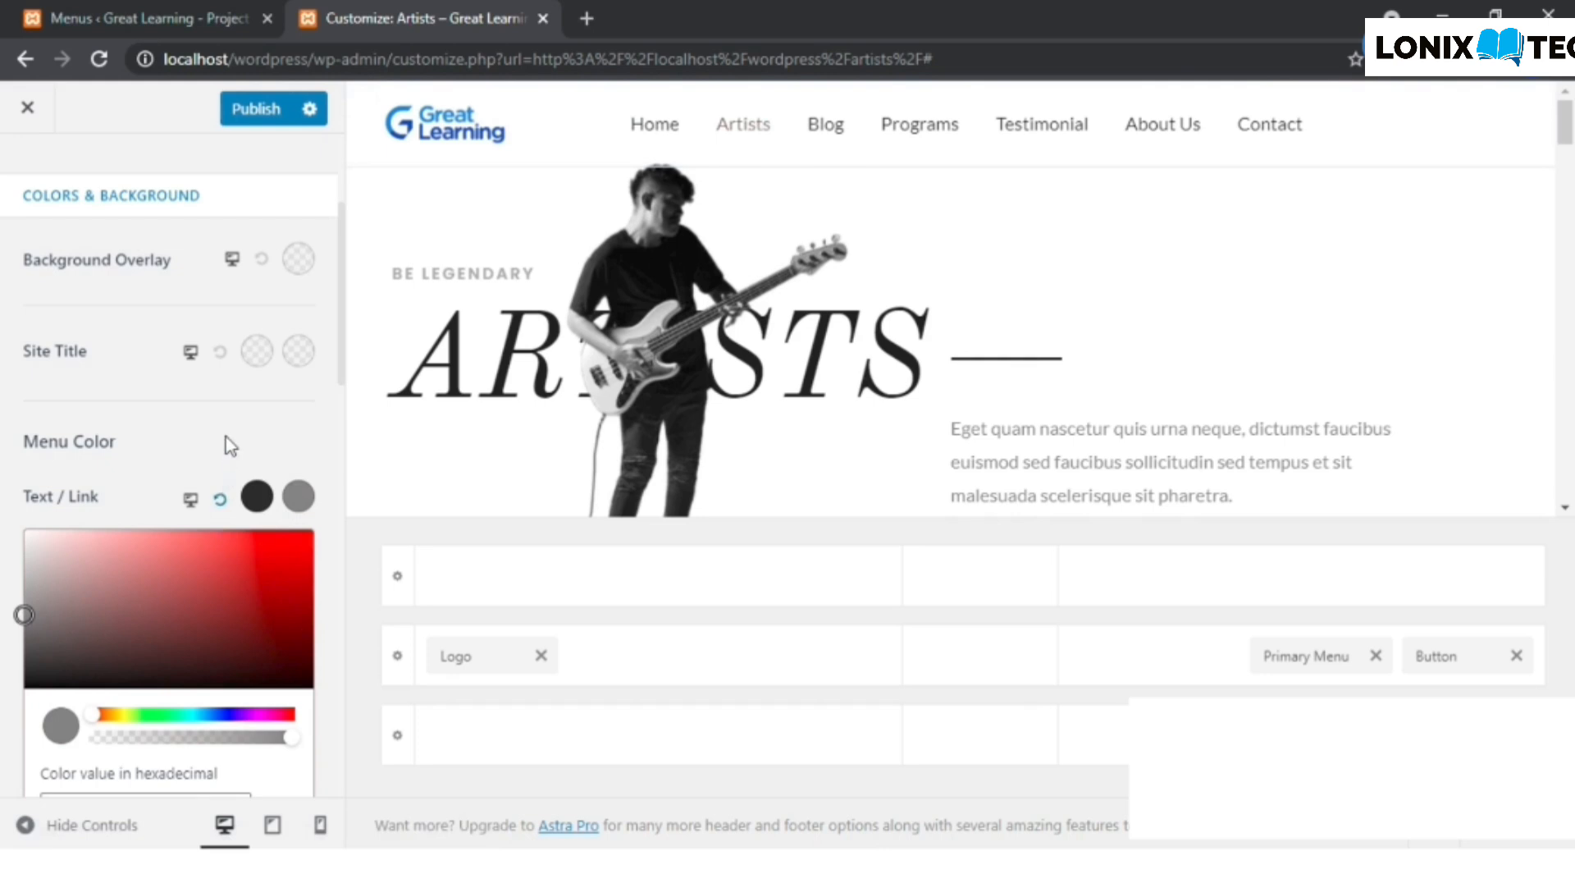
click(220, 499)
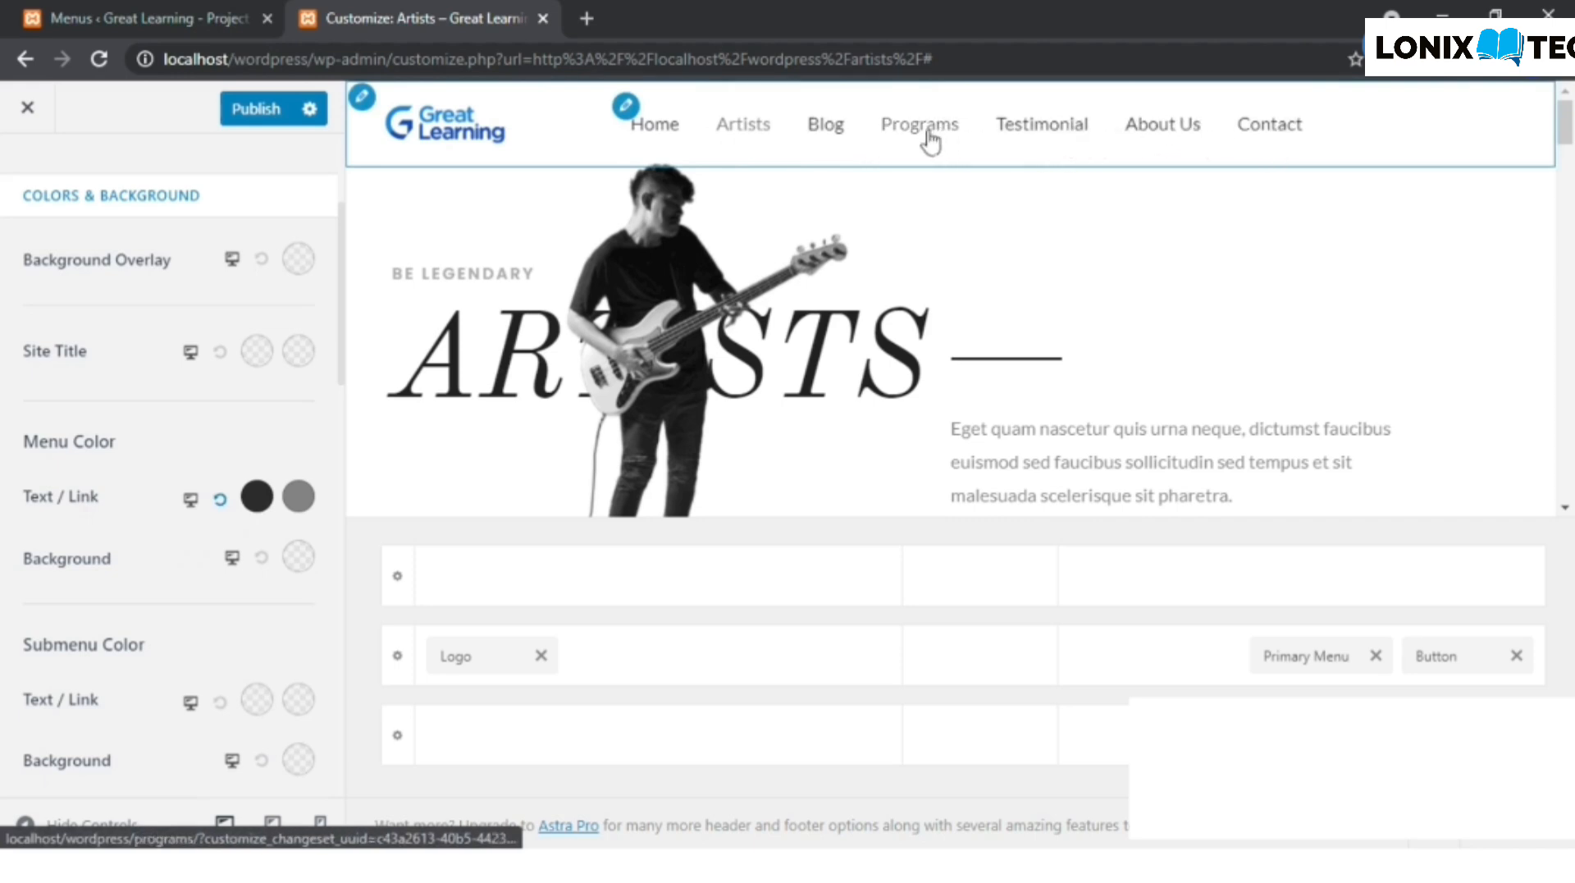
click(297, 498)
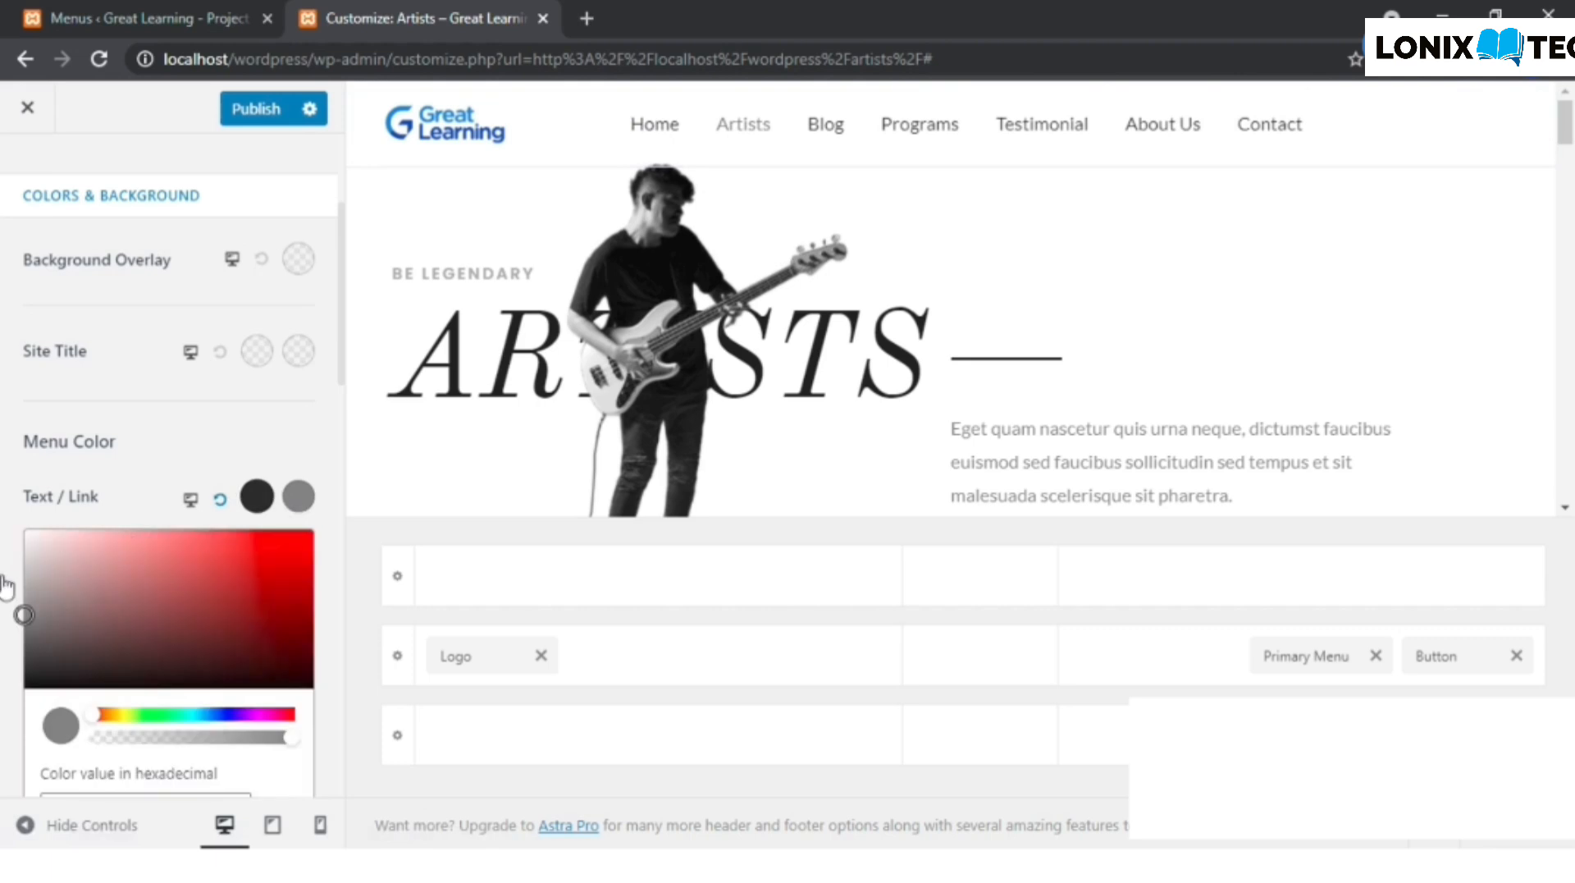
drag(26, 593, 24, 585)
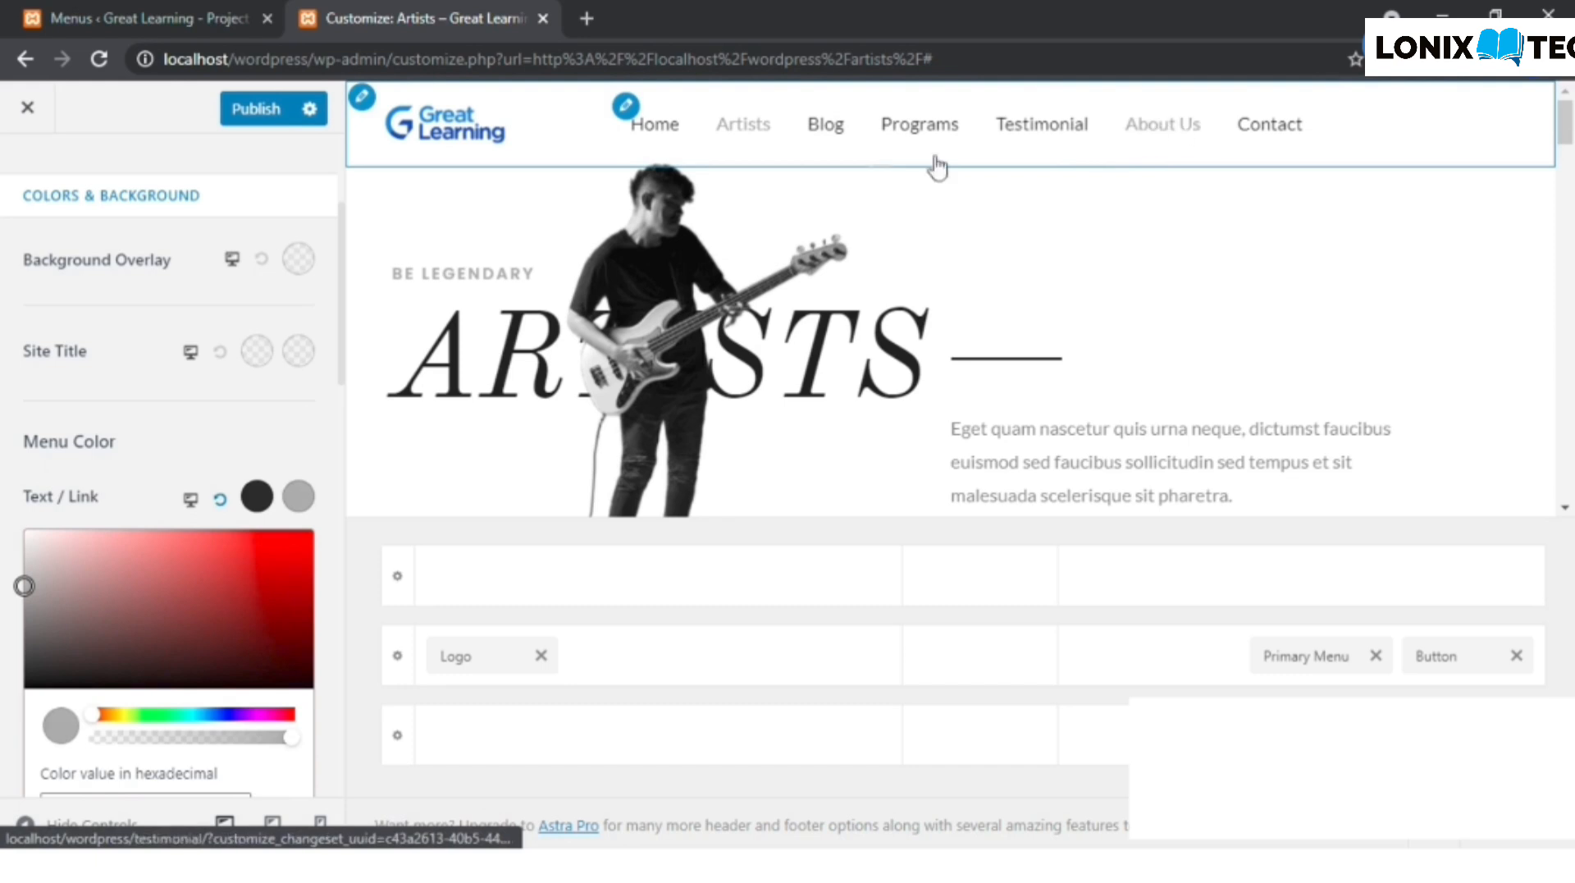
click(256, 419)
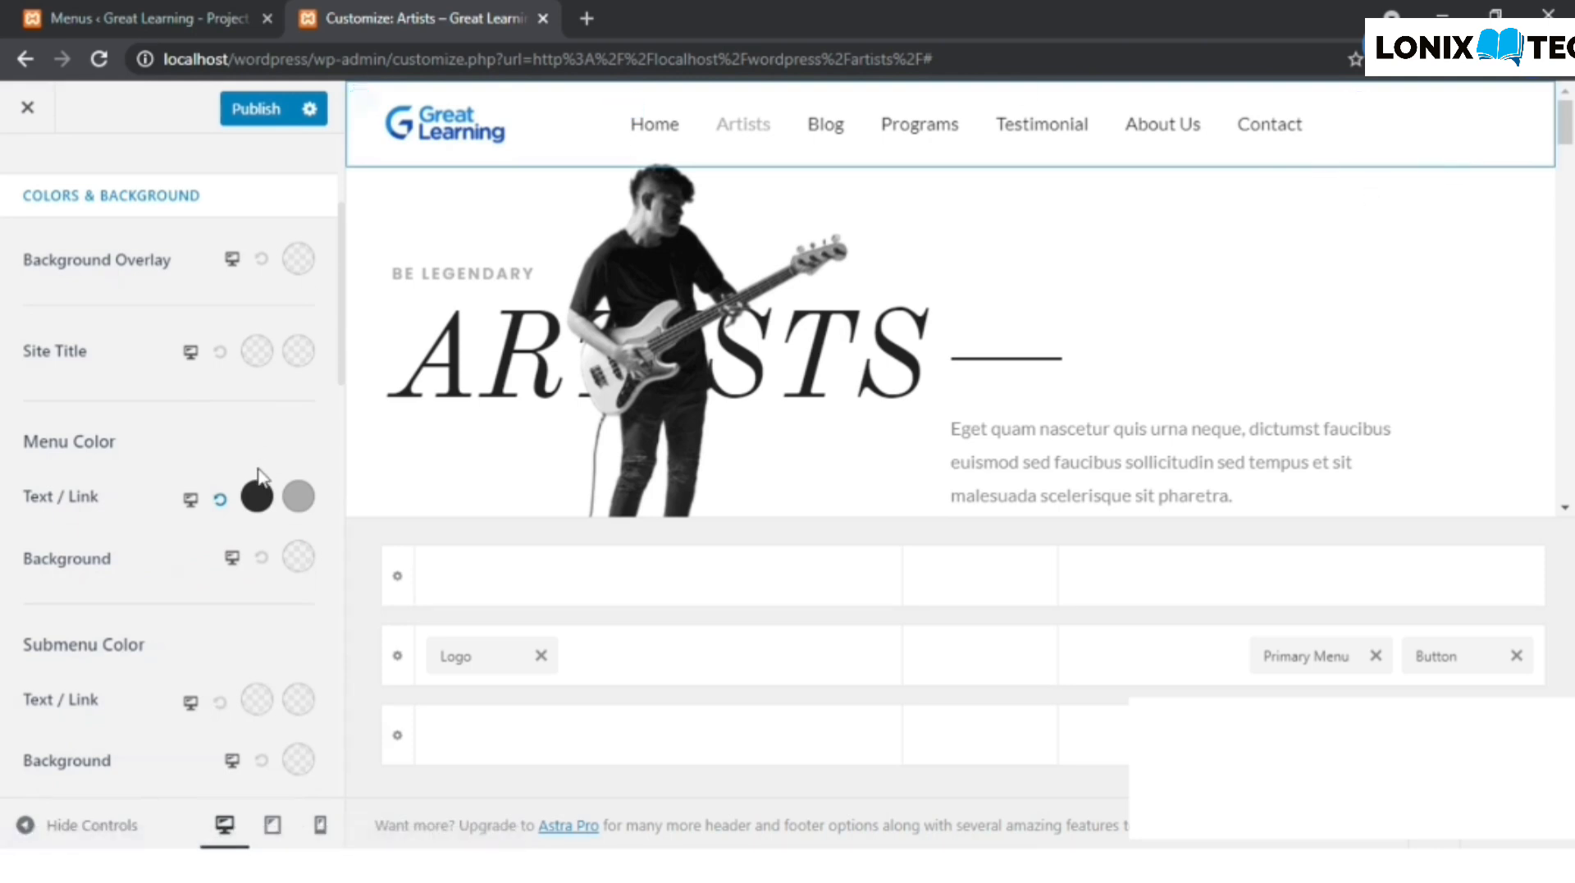
- Look through the remaining Transparent Header colors and open the design settings of the Header Builder's Button
scroll(259, 476, down, 5)
scroll(134, 500, down, 3)
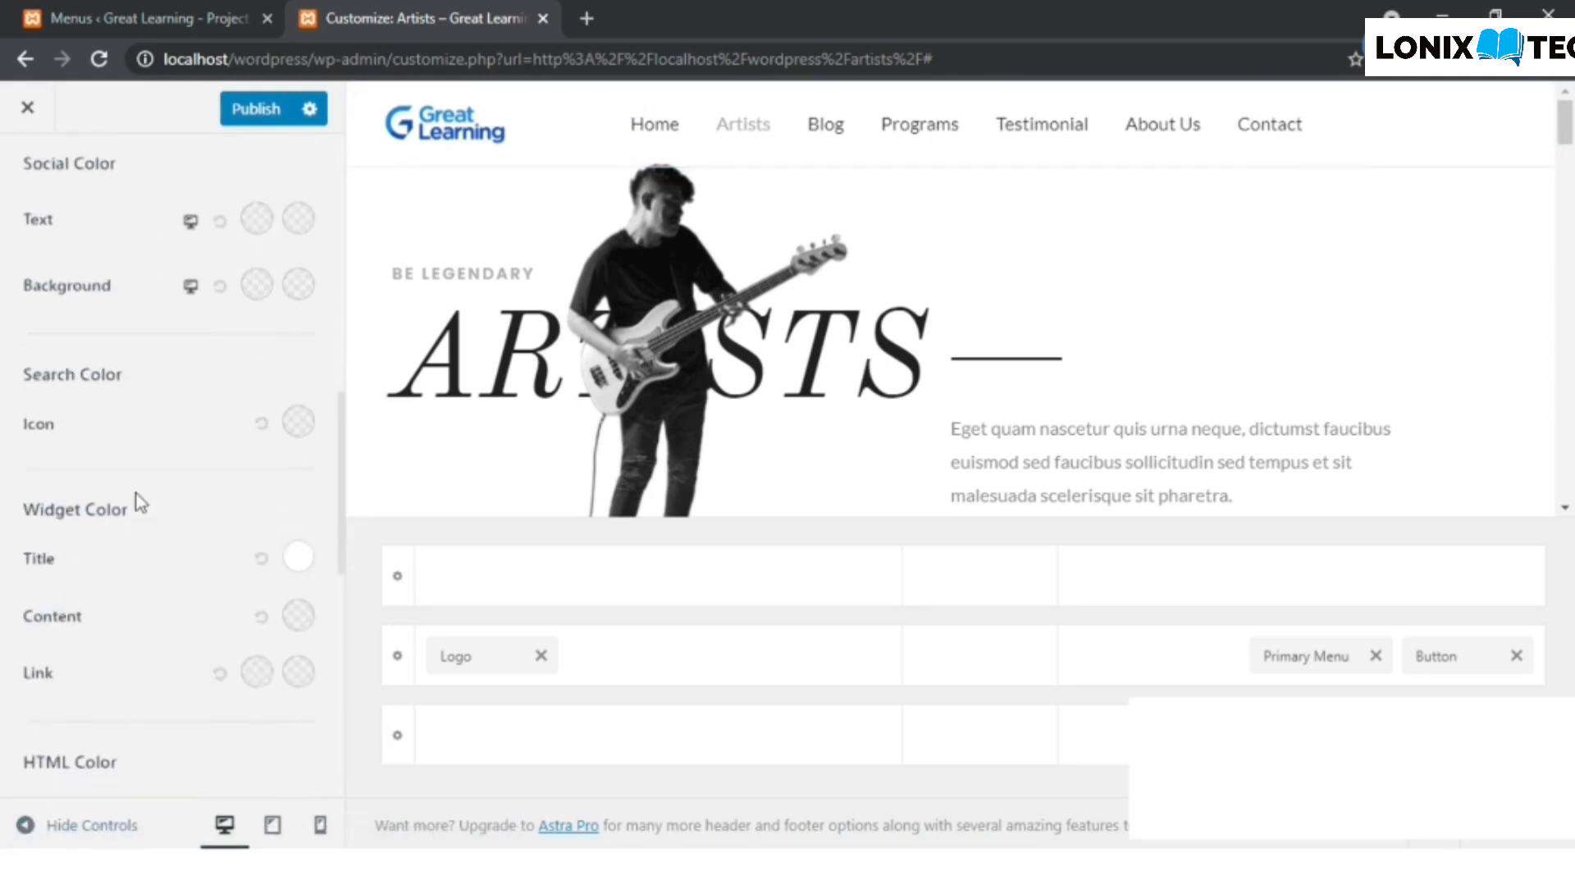
scroll(141, 502, down, 4)
scroll(141, 502, up, 3)
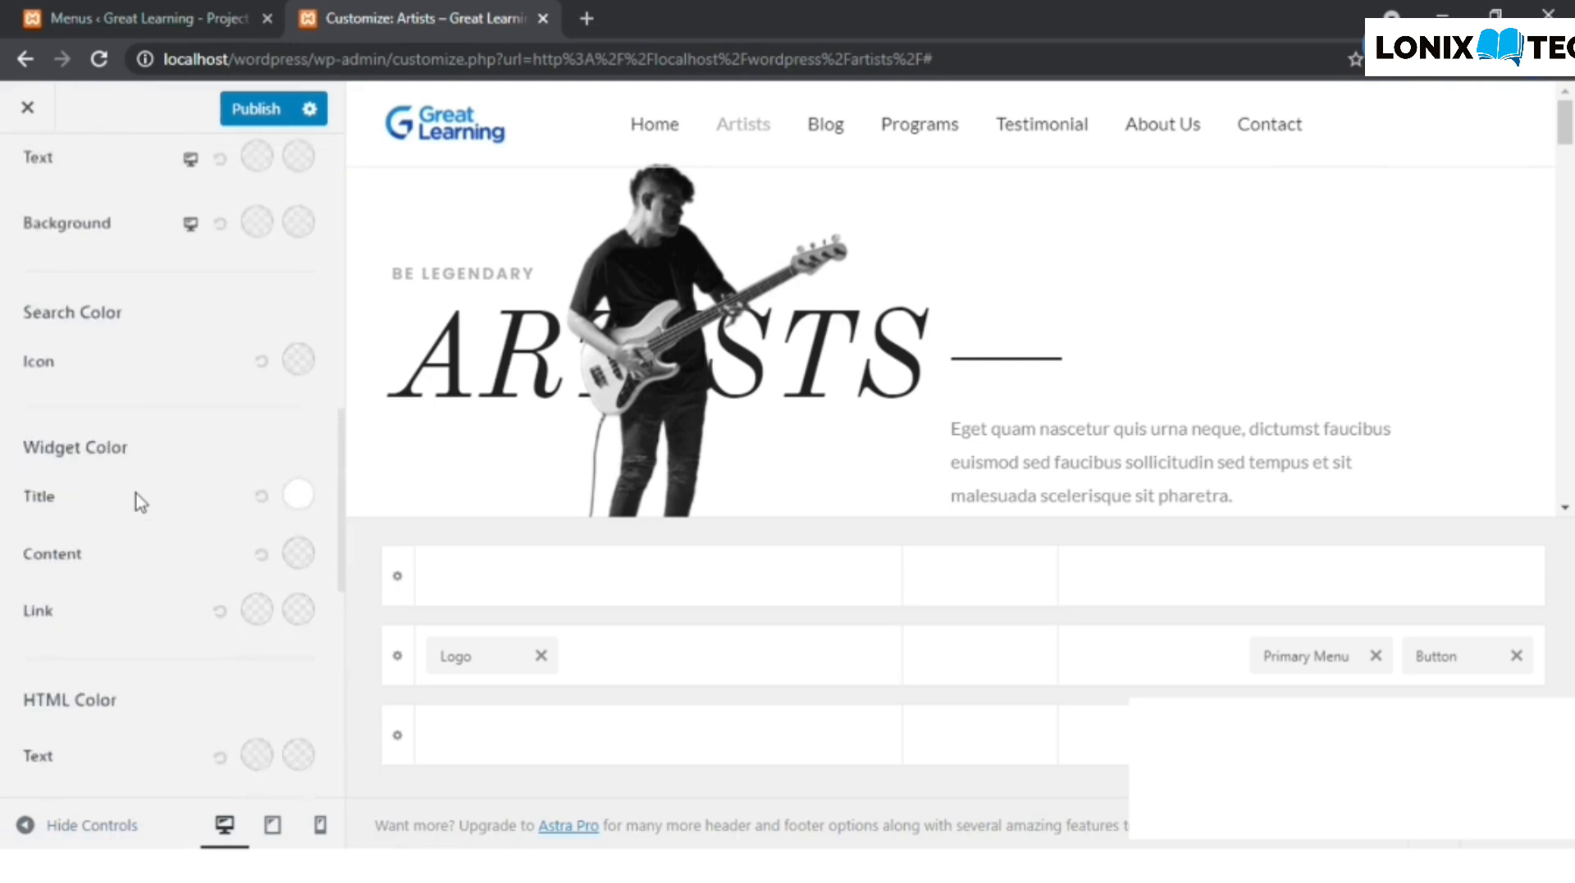
scroll(138, 500, up, 6)
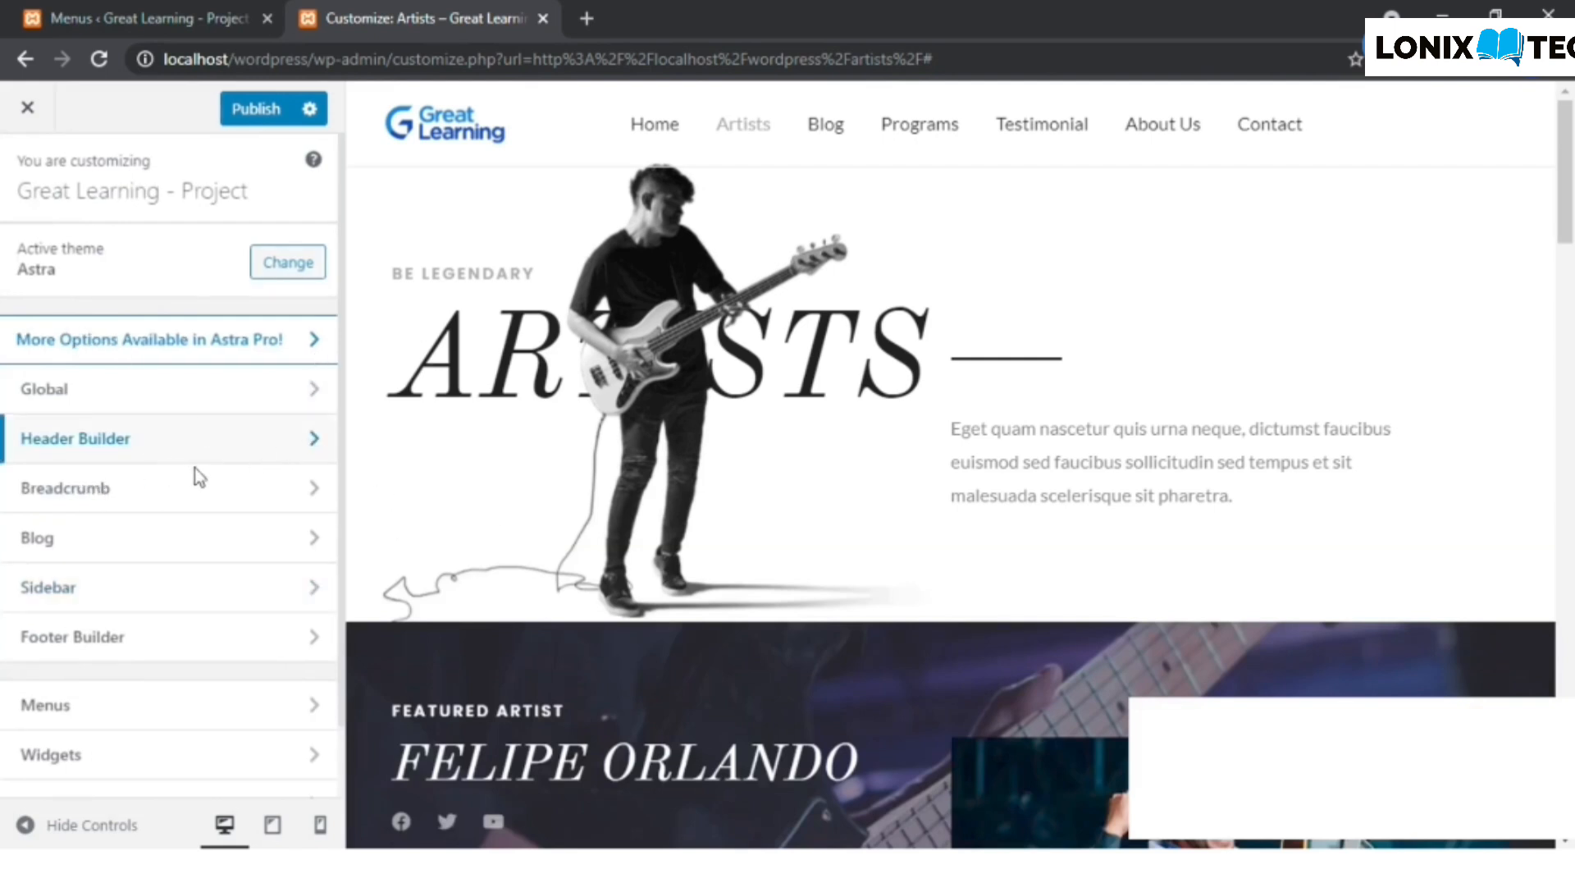
click(315, 443)
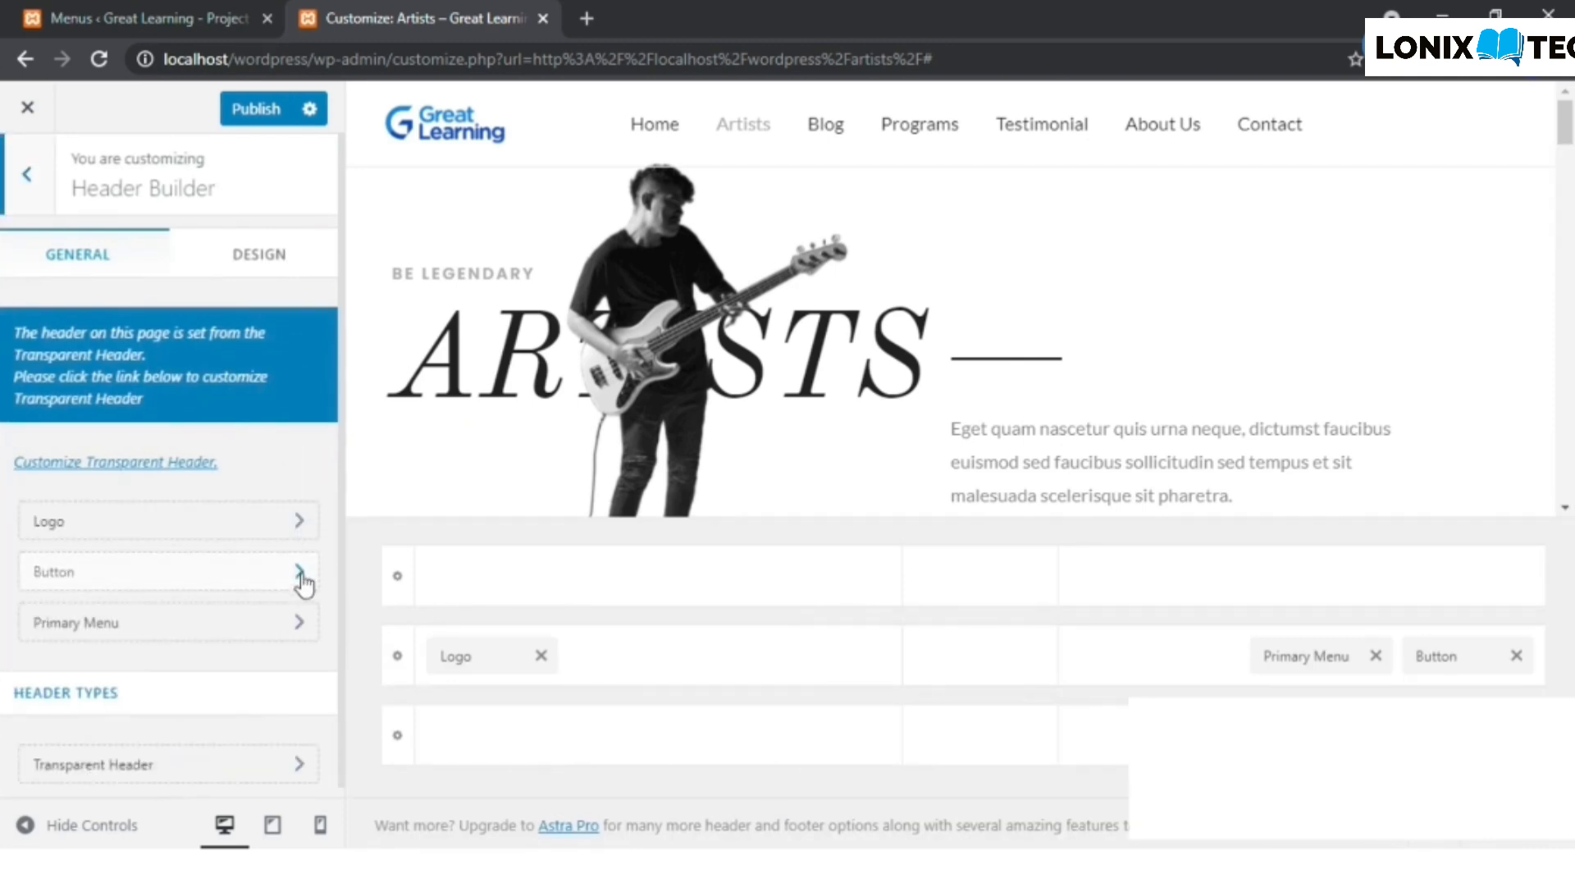
click(301, 575)
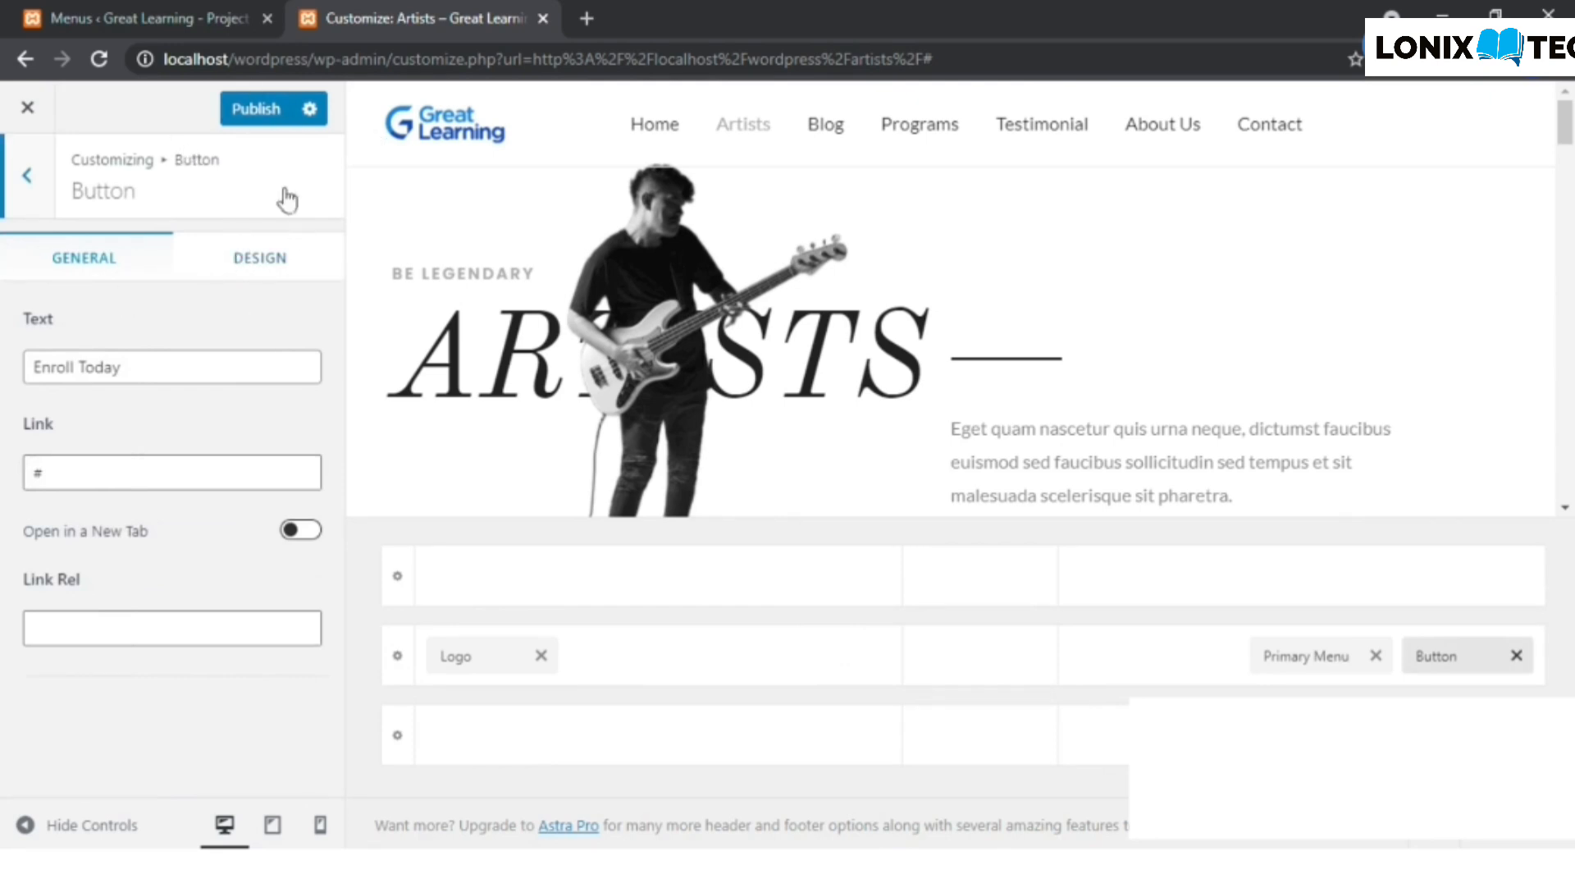
click(251, 262)
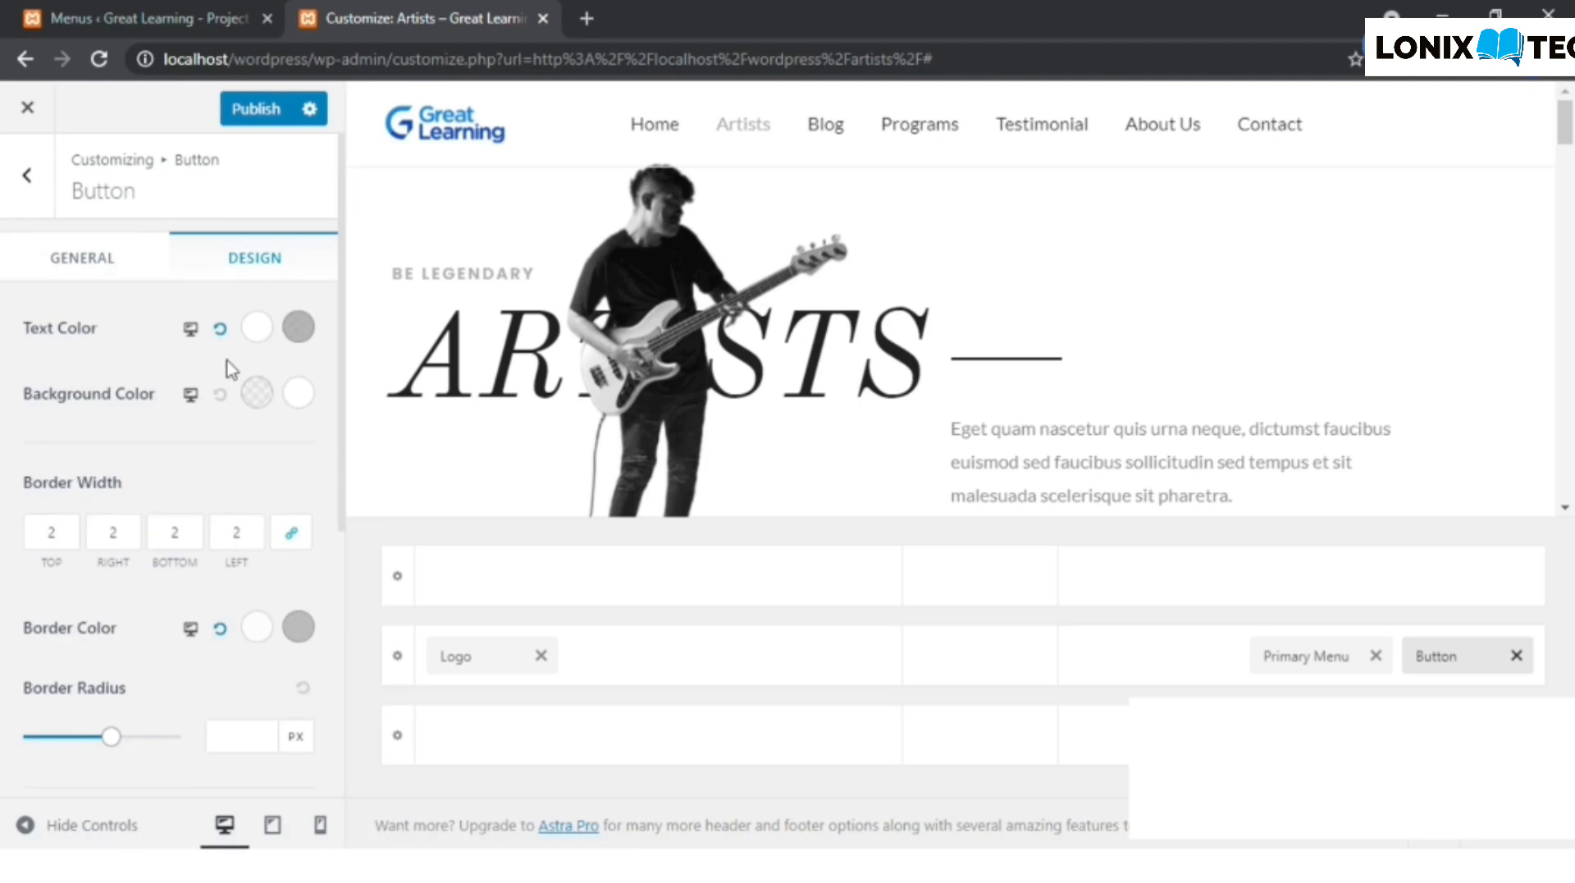
- Set the header button's normal Text Color to the dark grey #292929
click(257, 329)
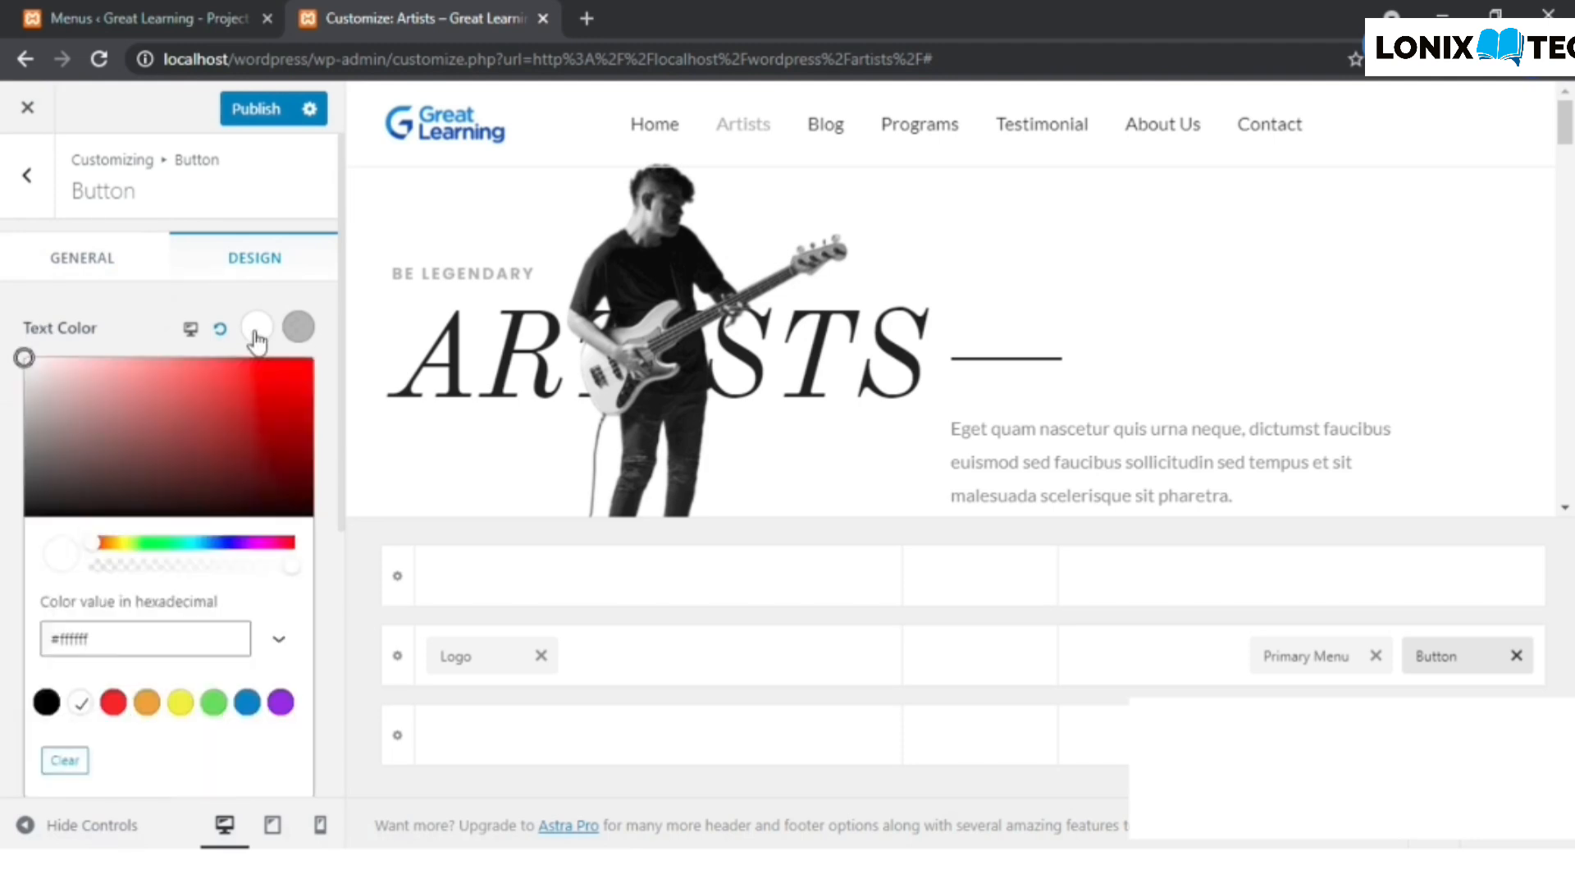
drag(23, 476, 25, 492)
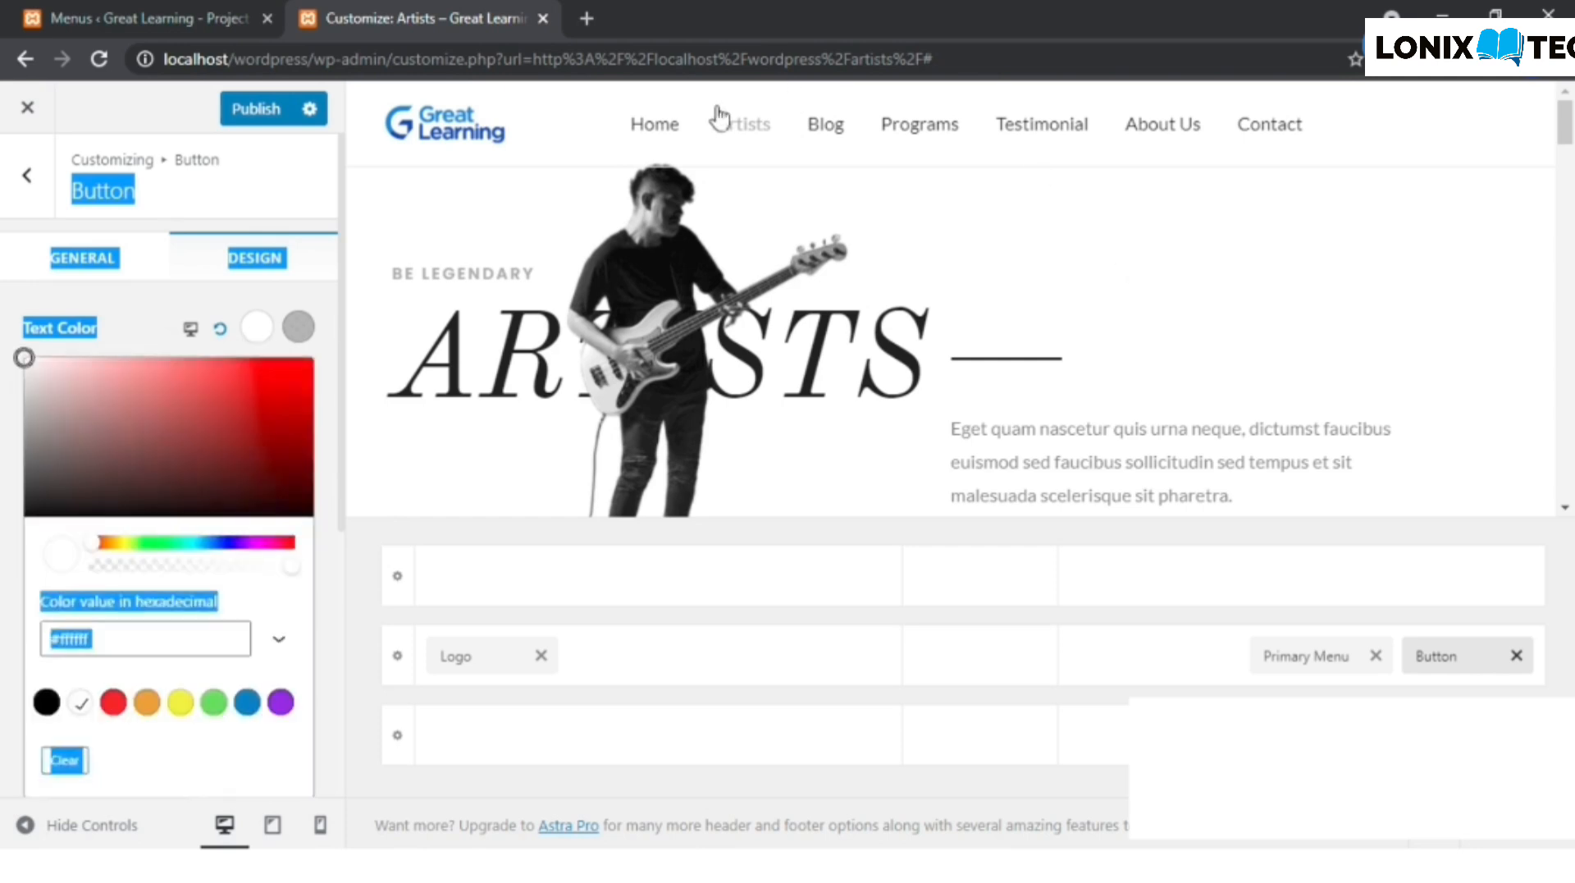
click(257, 328)
click(31, 489)
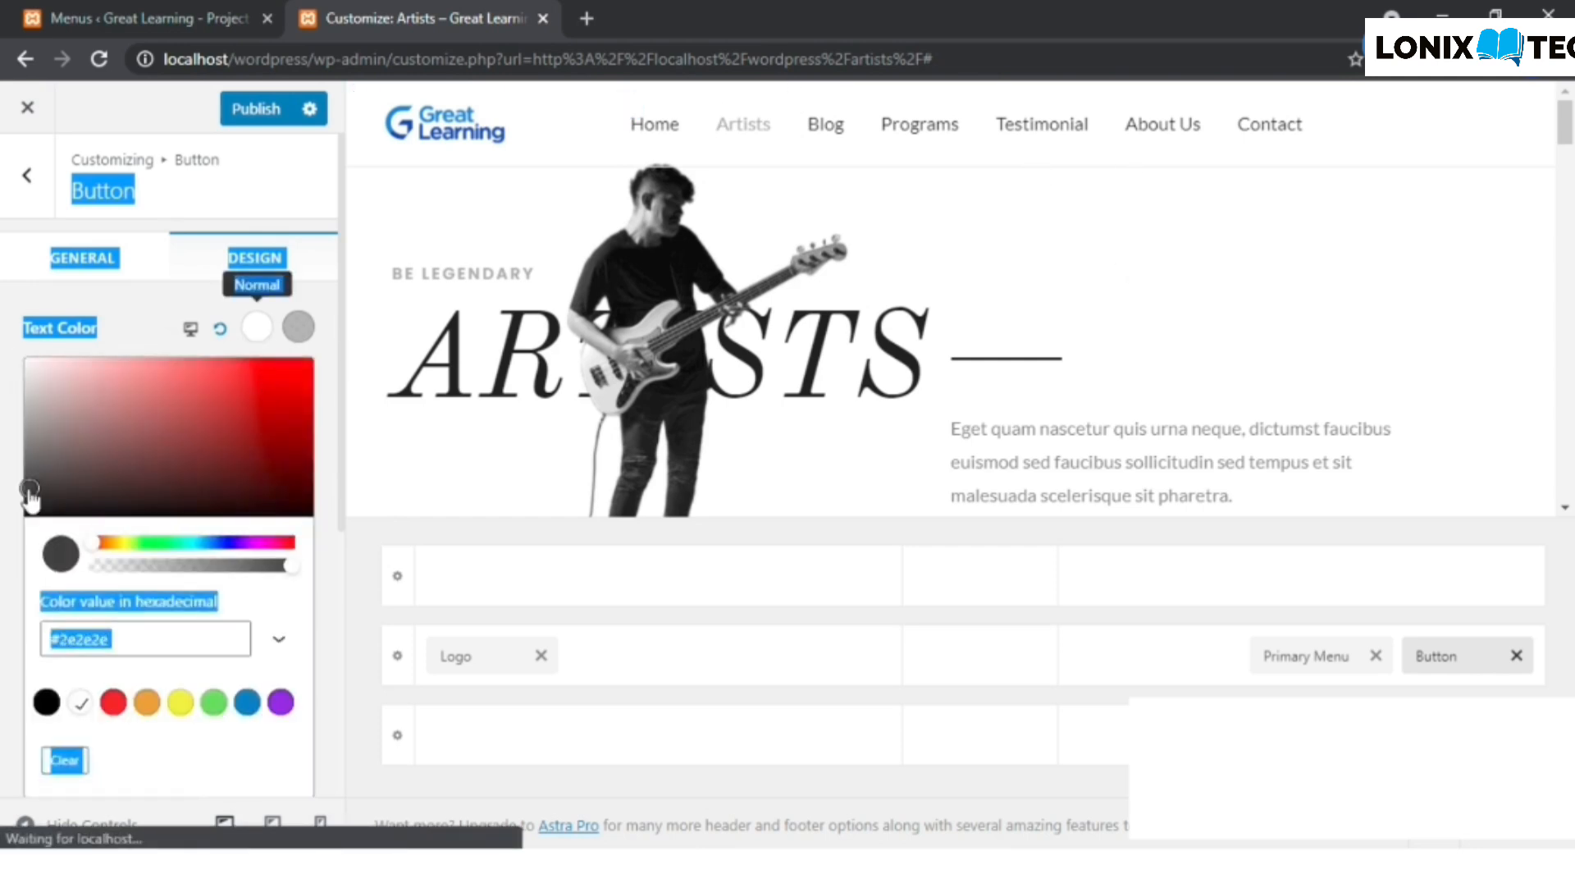
click(27, 494)
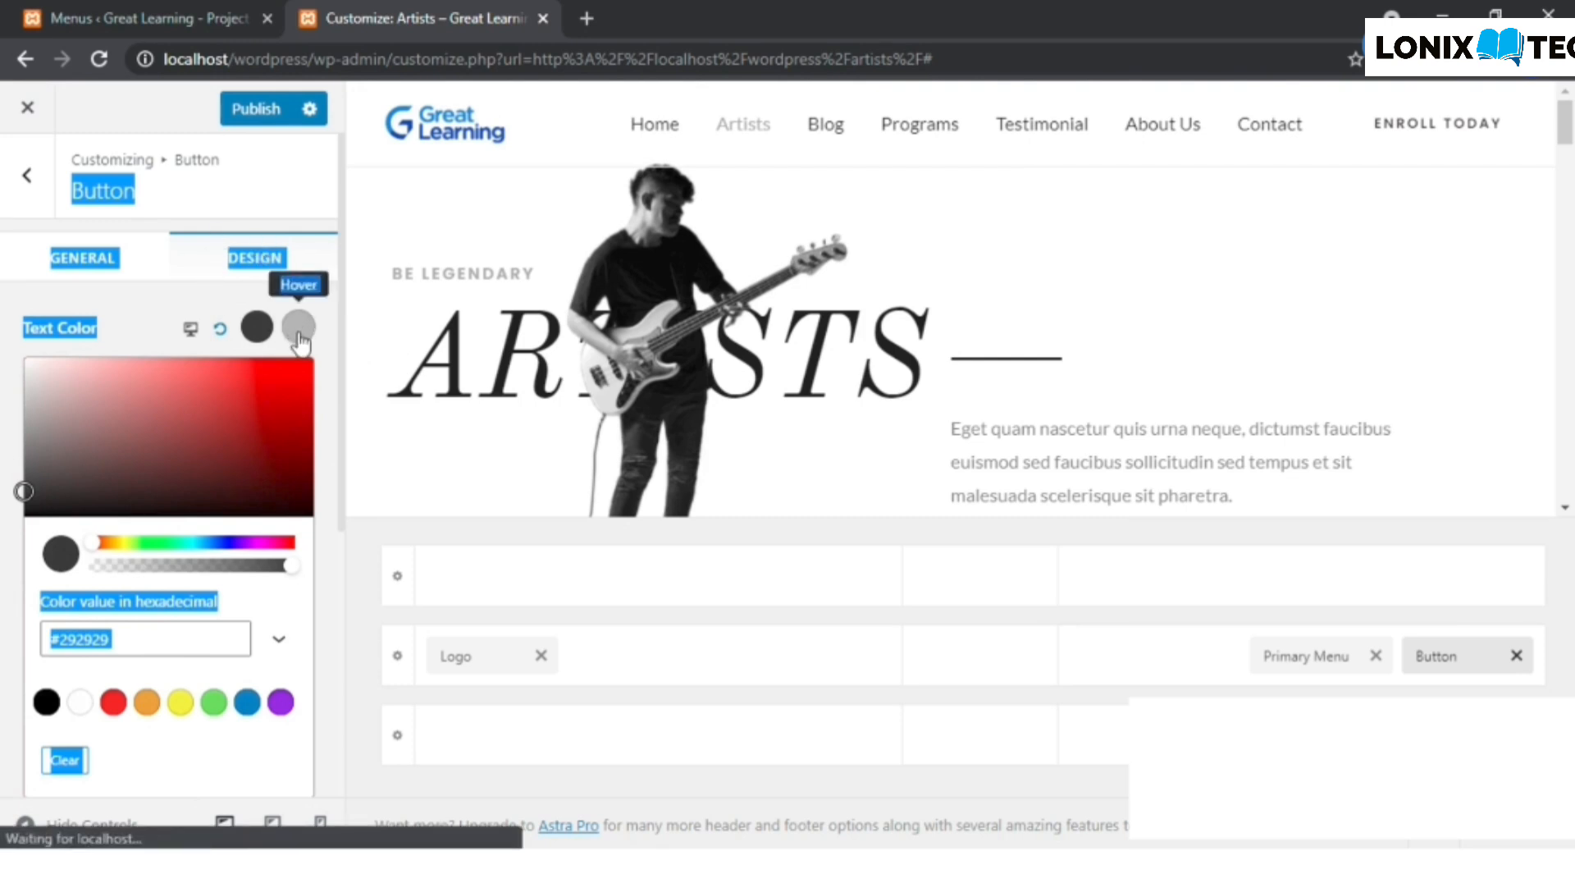
click(250, 318)
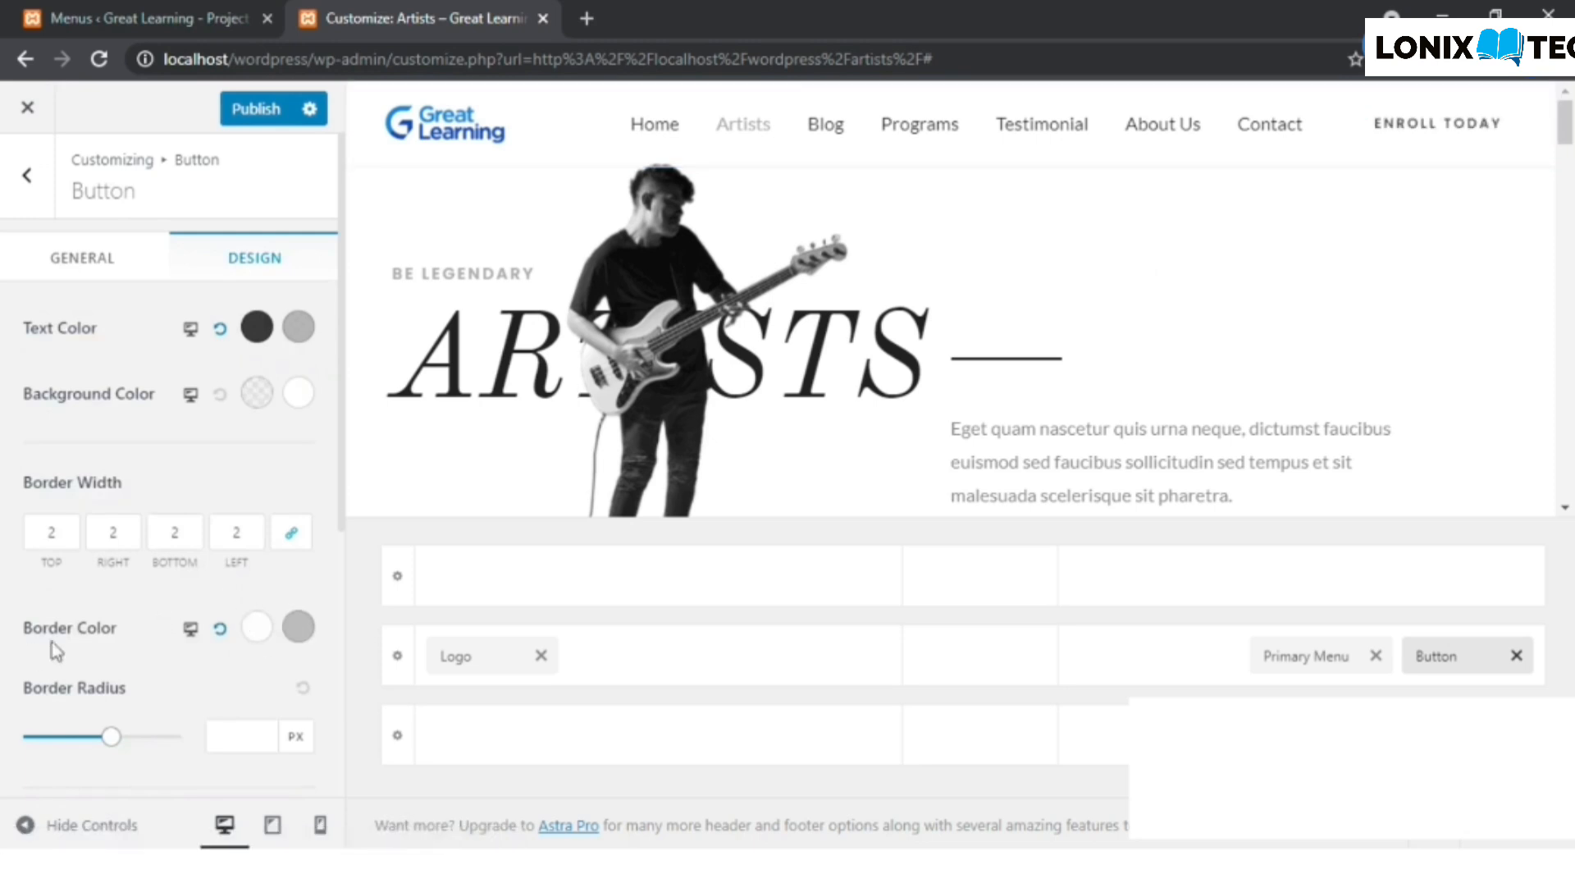
- Set the header button's normal Border Color to dark grey with RGB values 39, 39, 39
click(260, 642)
scroll(61, 713, down, 2)
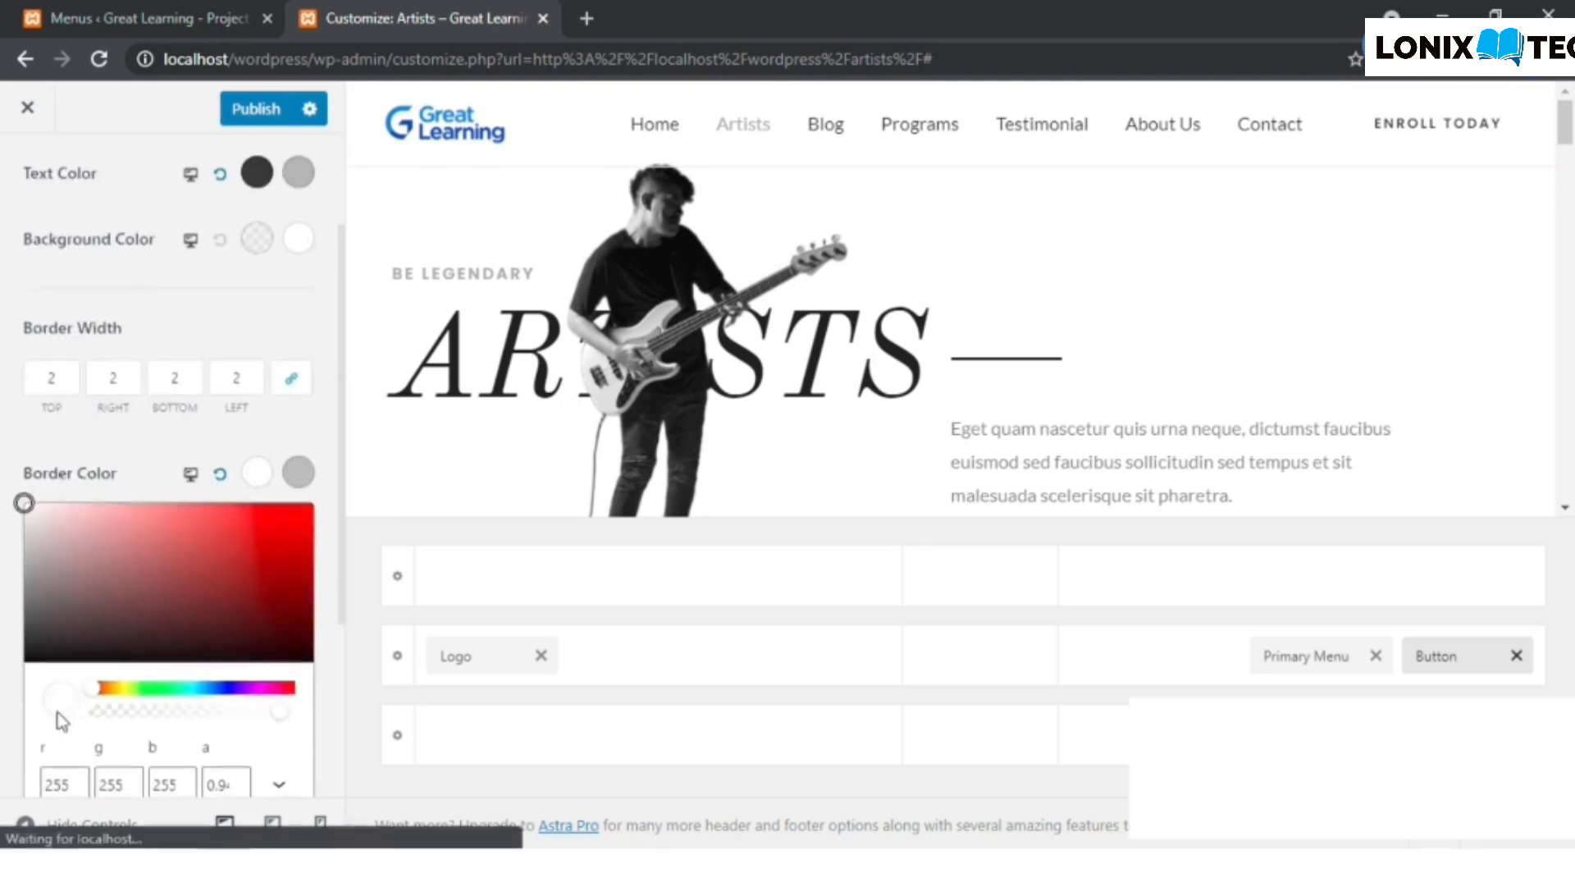
click(29, 646)
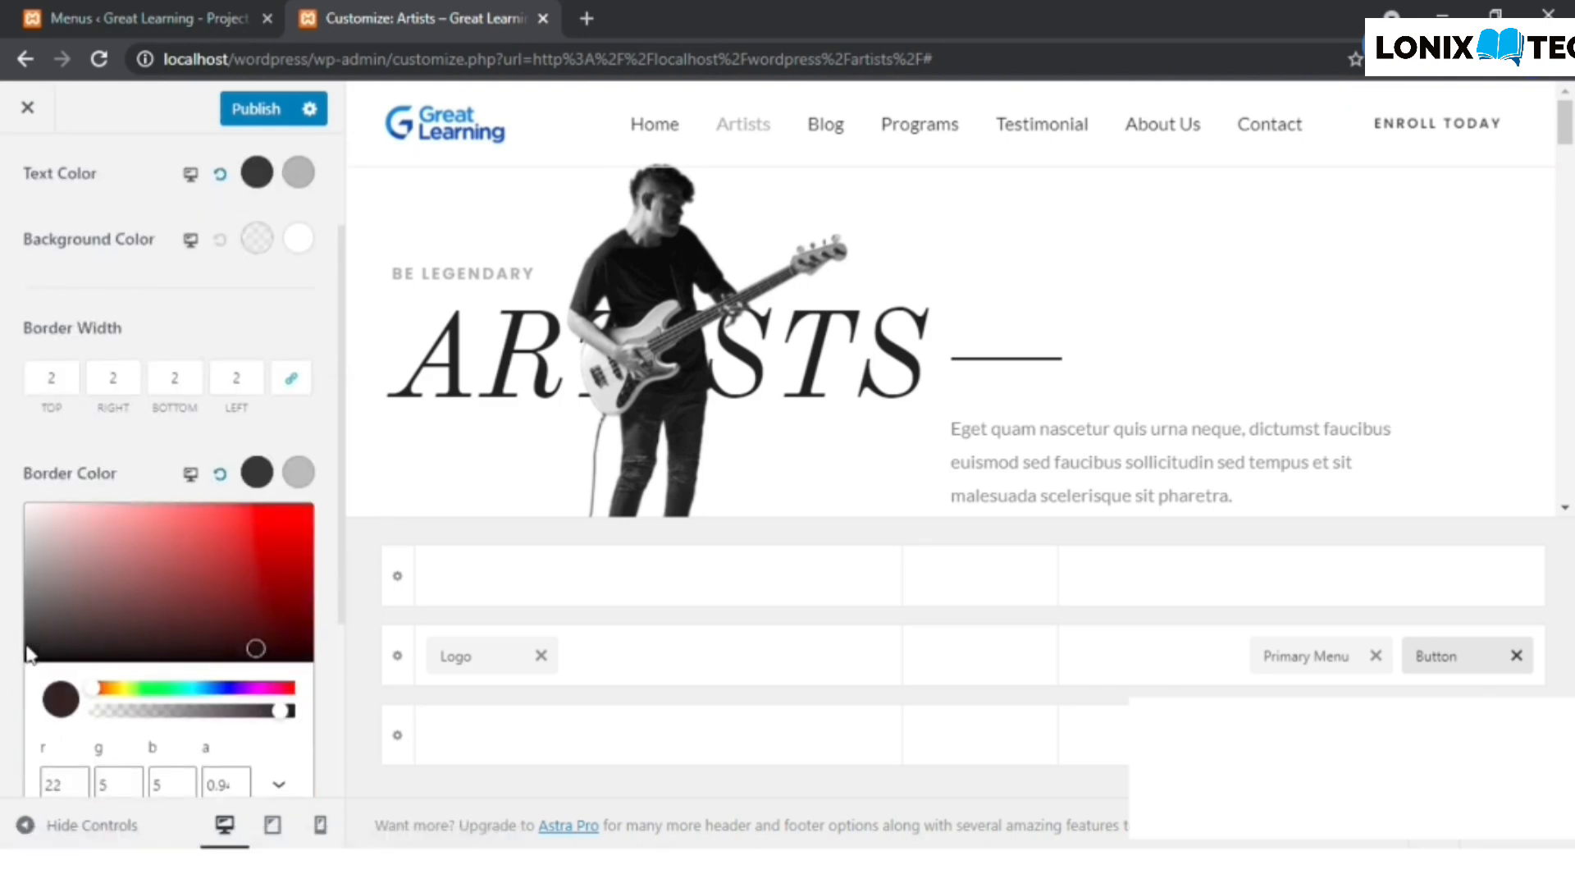
click(23, 638)
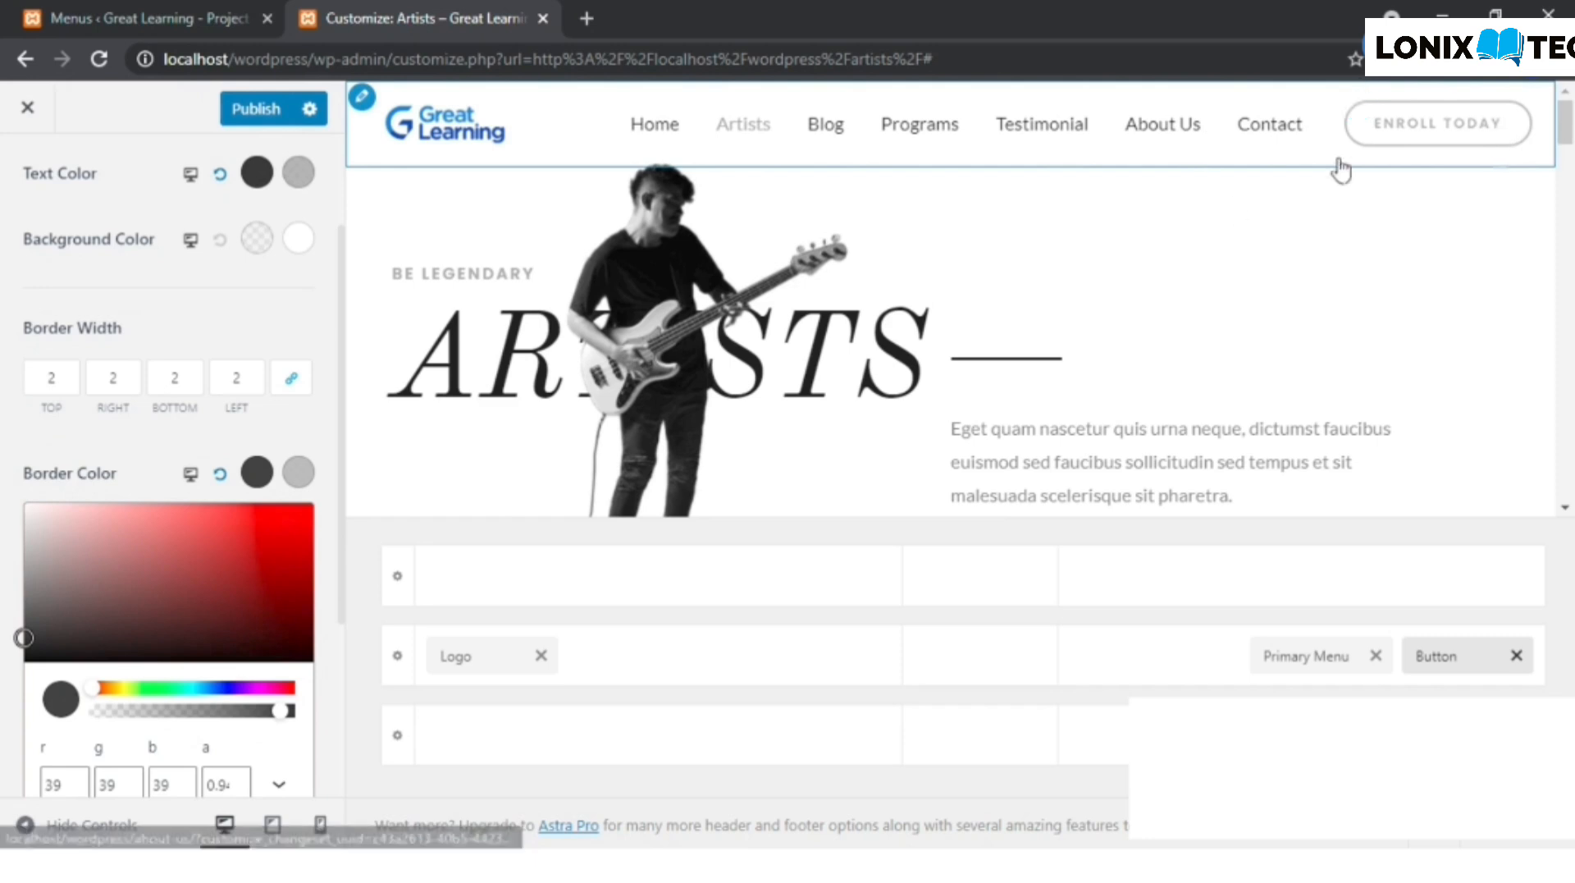
- Publish the header changes and close the customizer to return to the live Artists page
scroll(144, 257, up, 2)
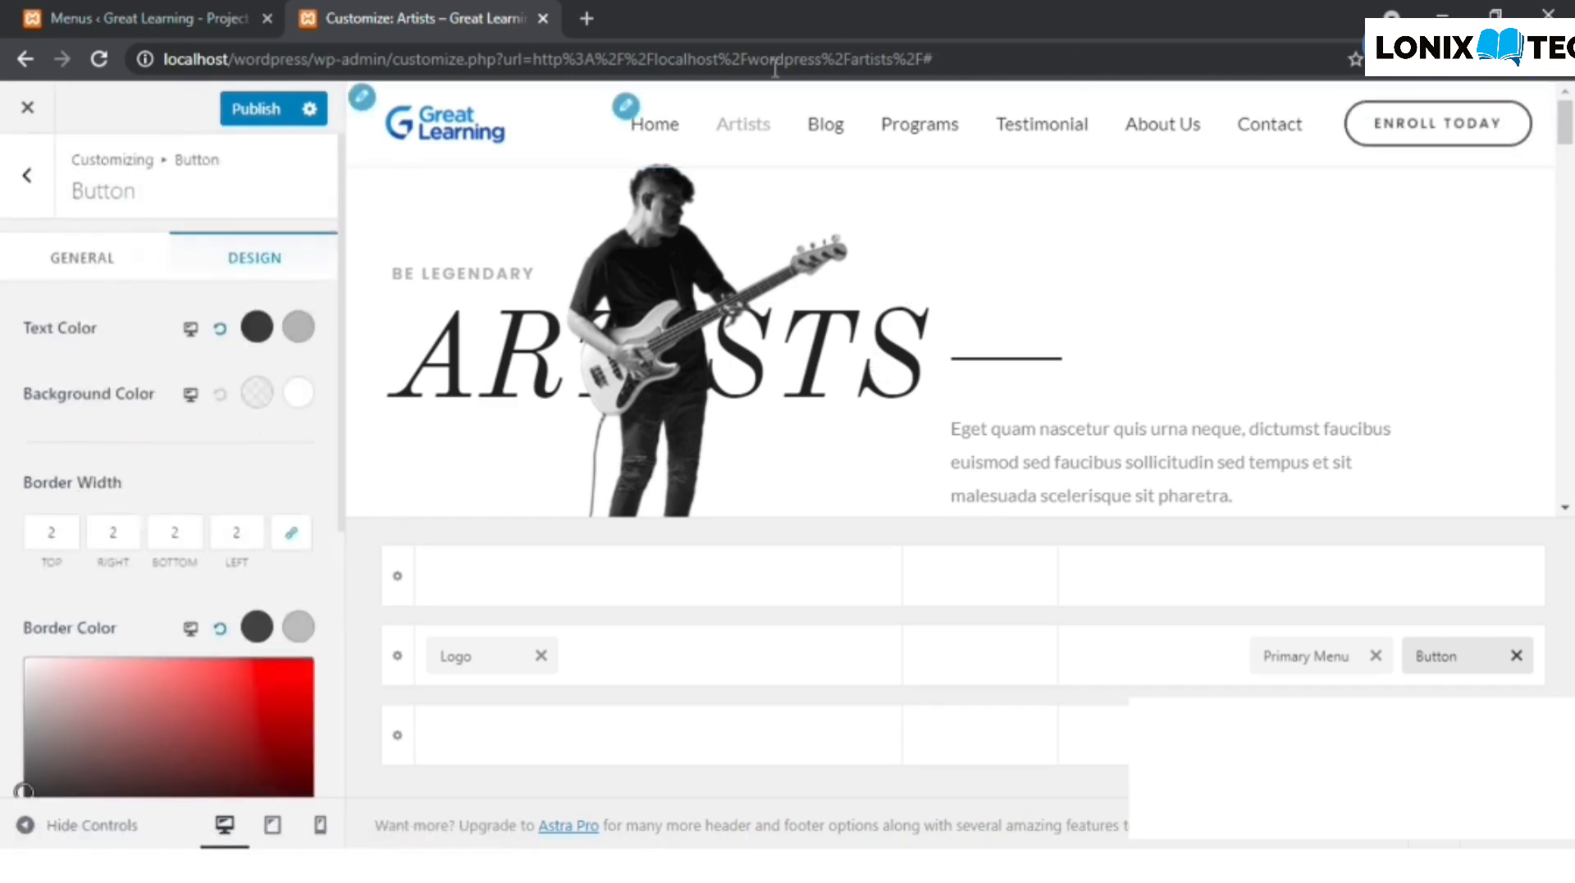
click(255, 111)
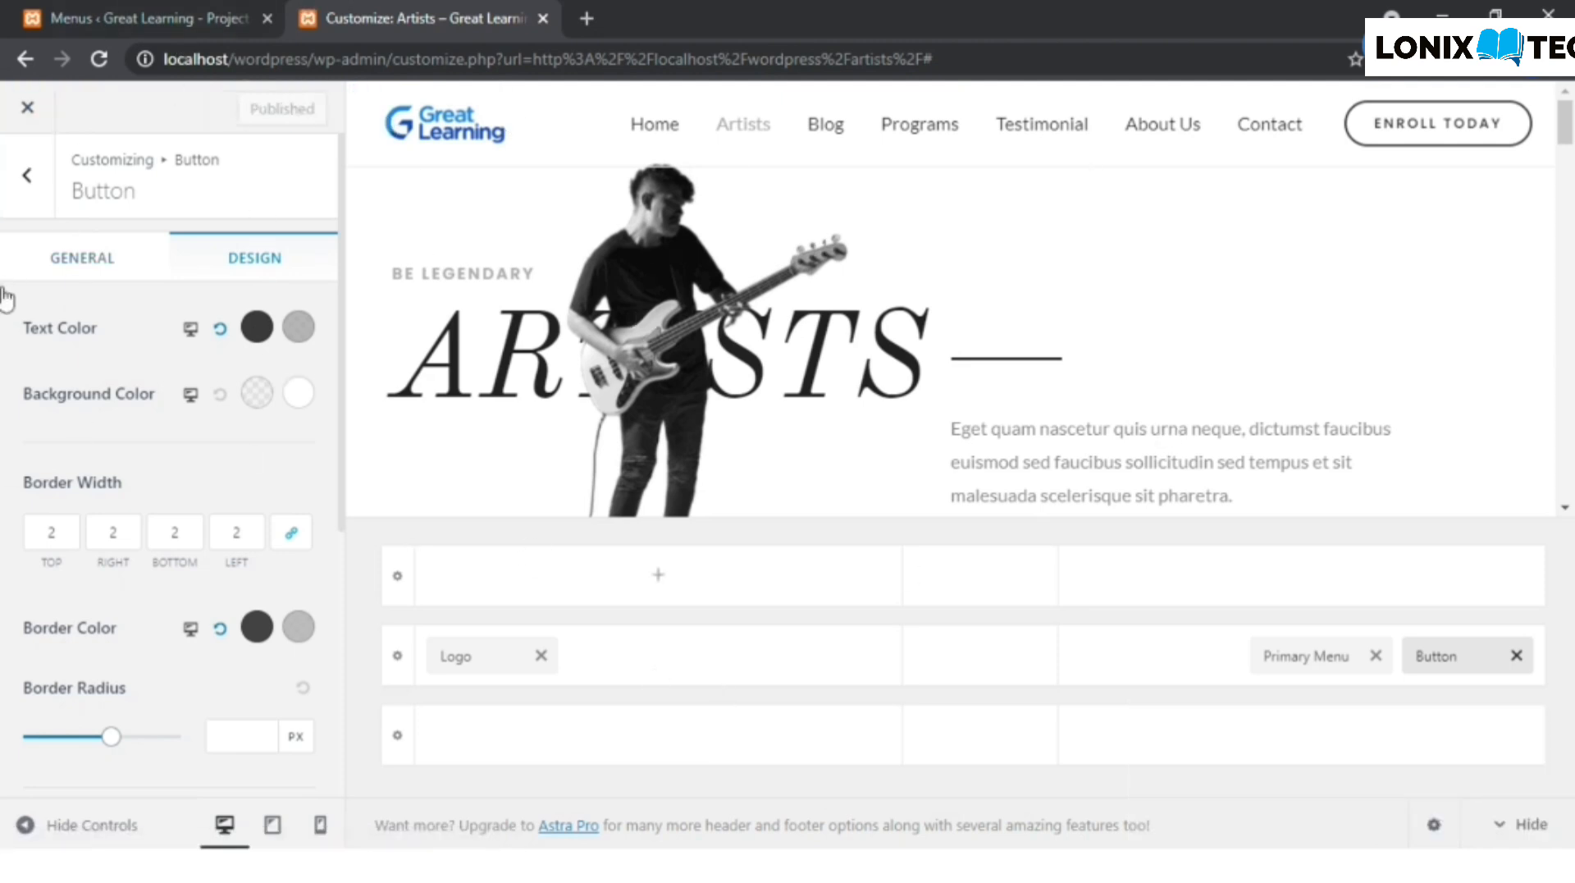
click(28, 110)
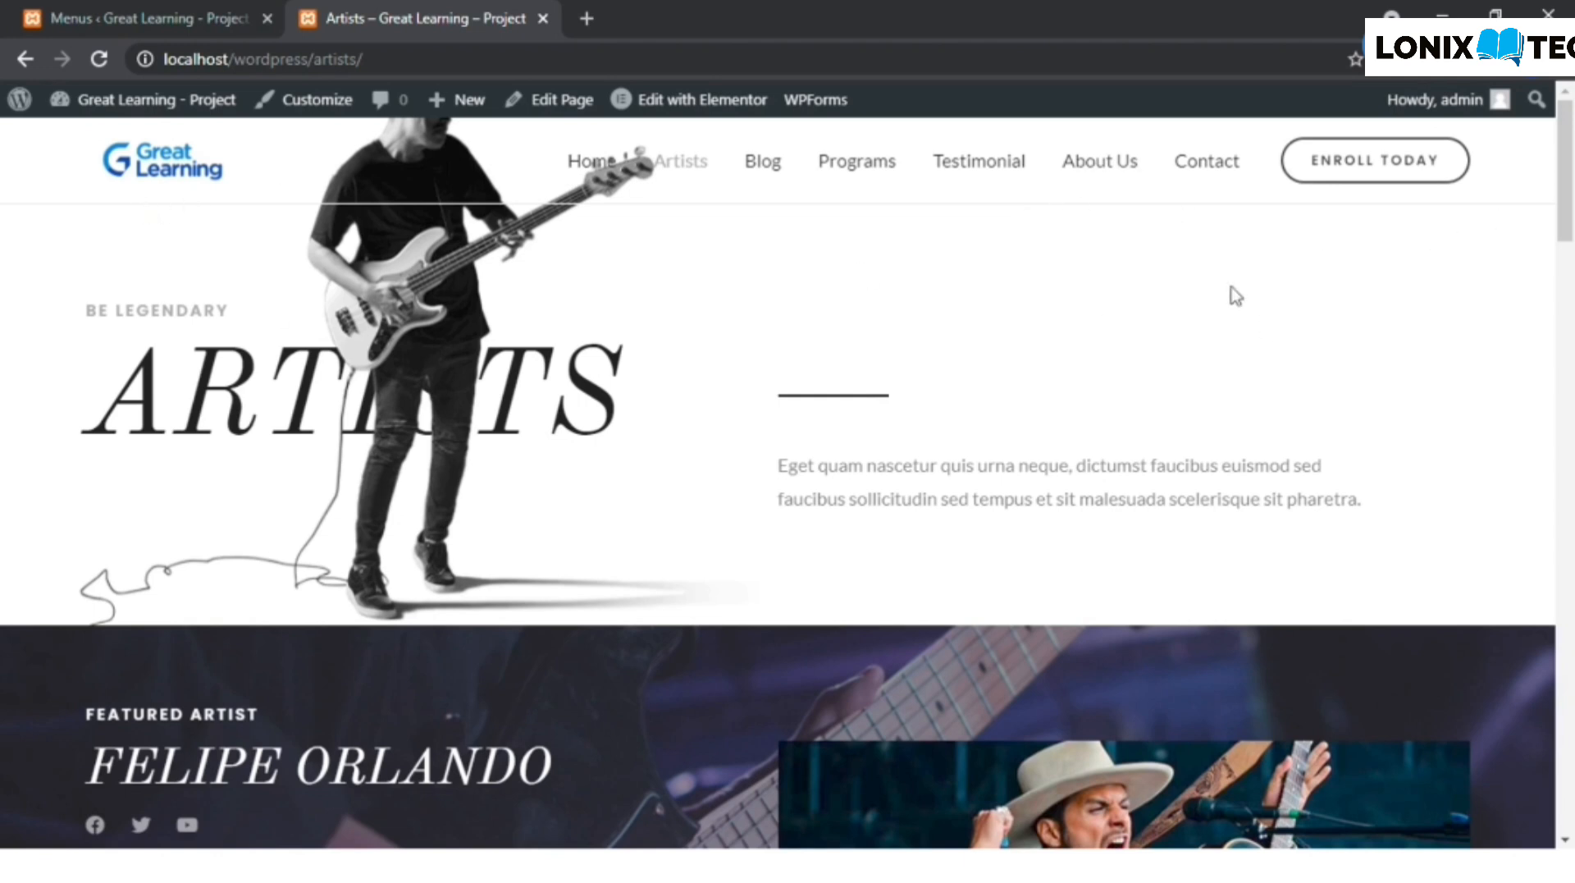
- Reopen the Artists page in the customizer and open the header row for editing in the Header Builder
click(284, 108)
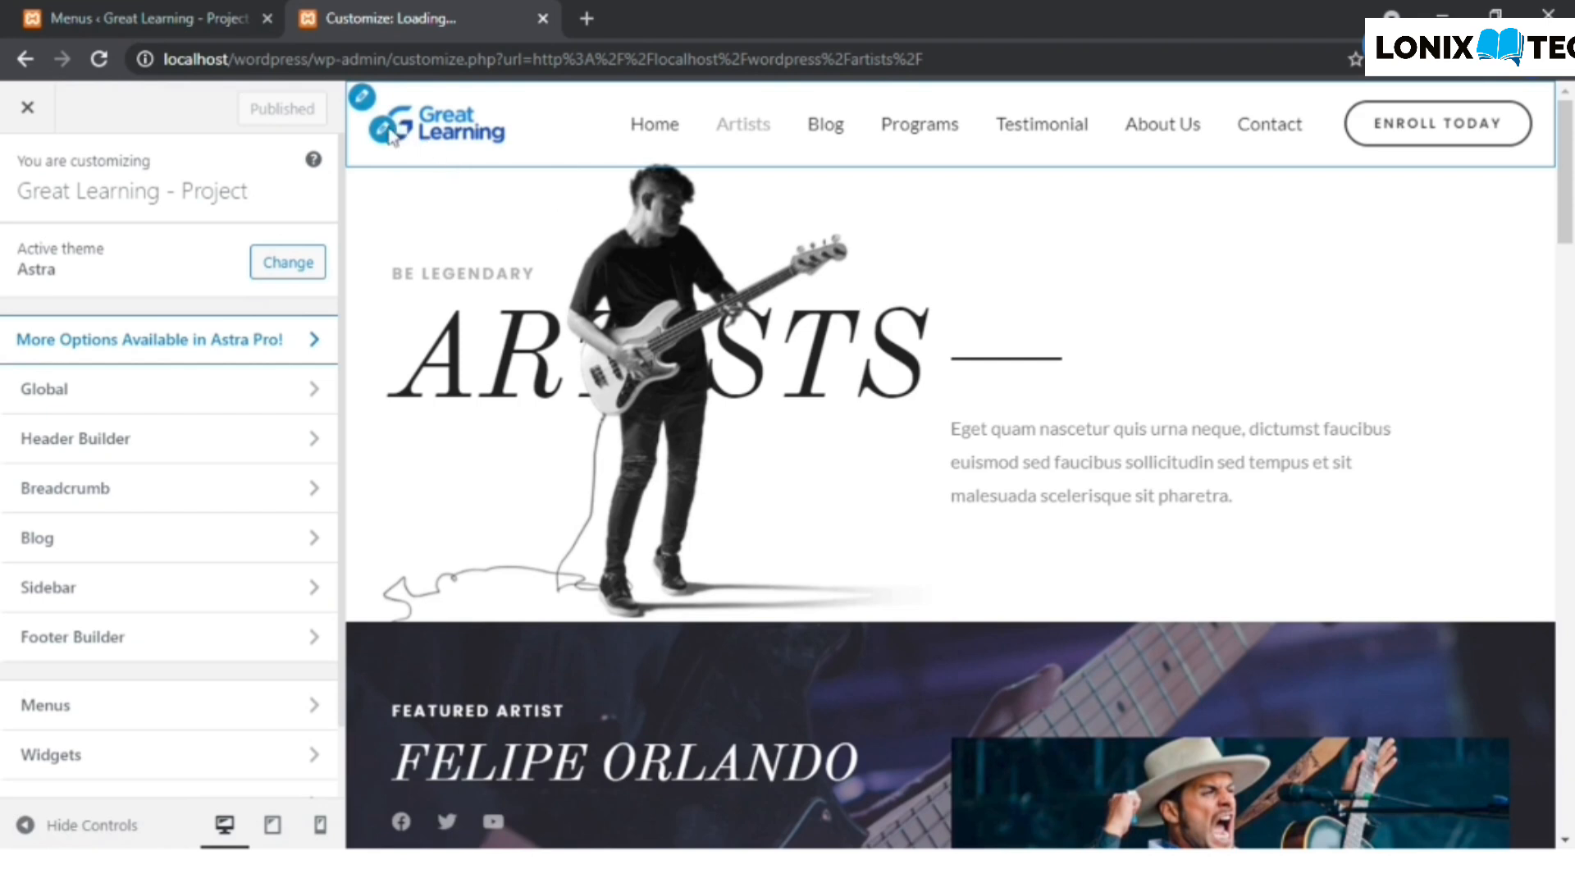
drag(1570, 197, 1570, 158)
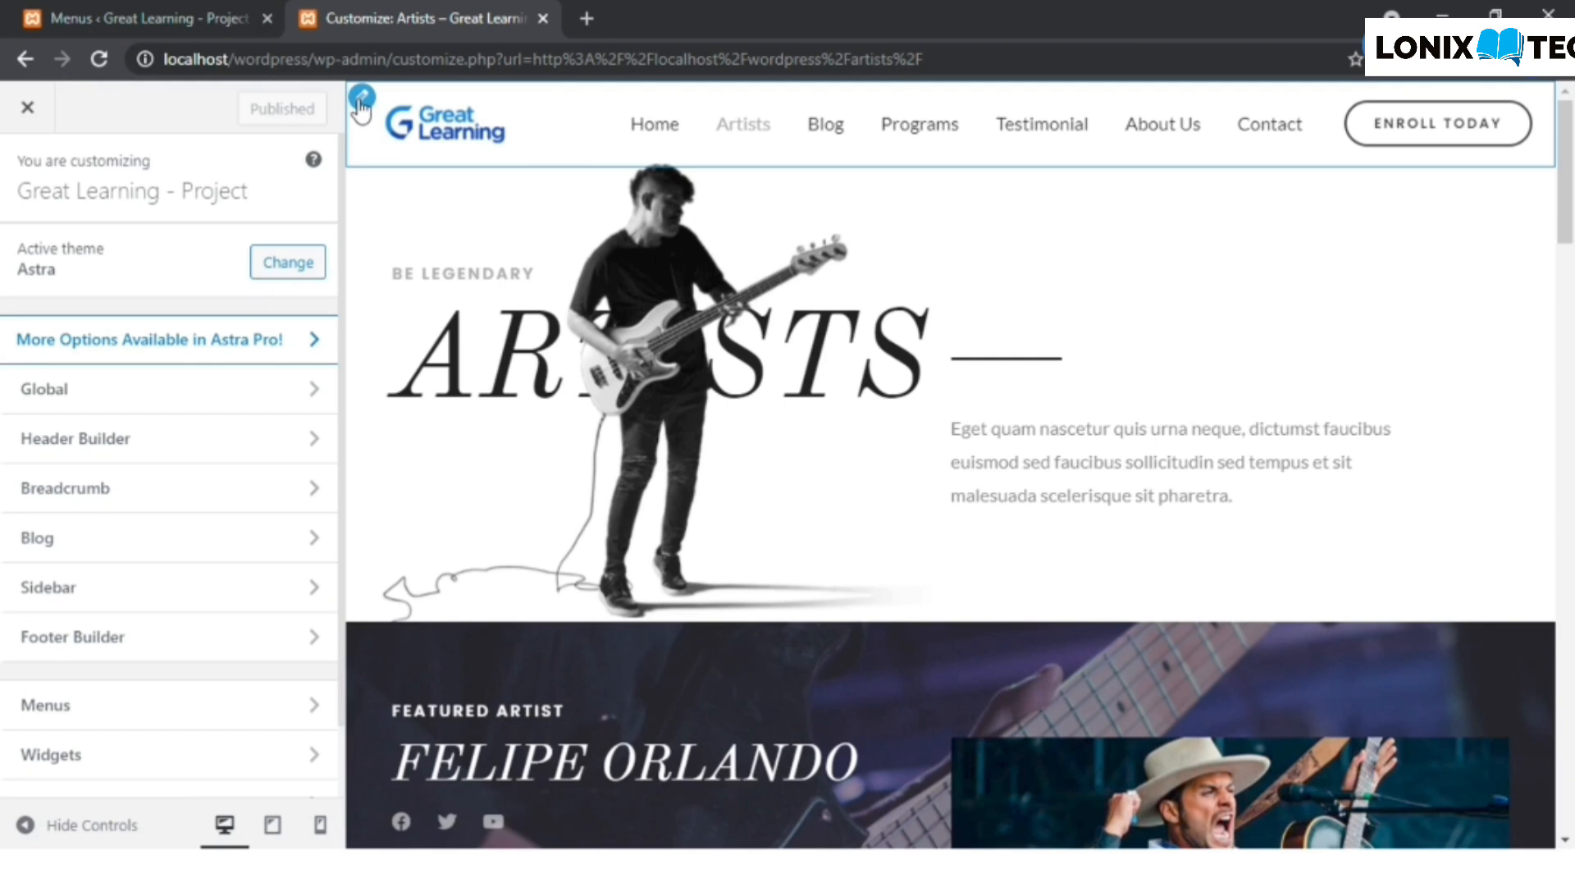
click(361, 105)
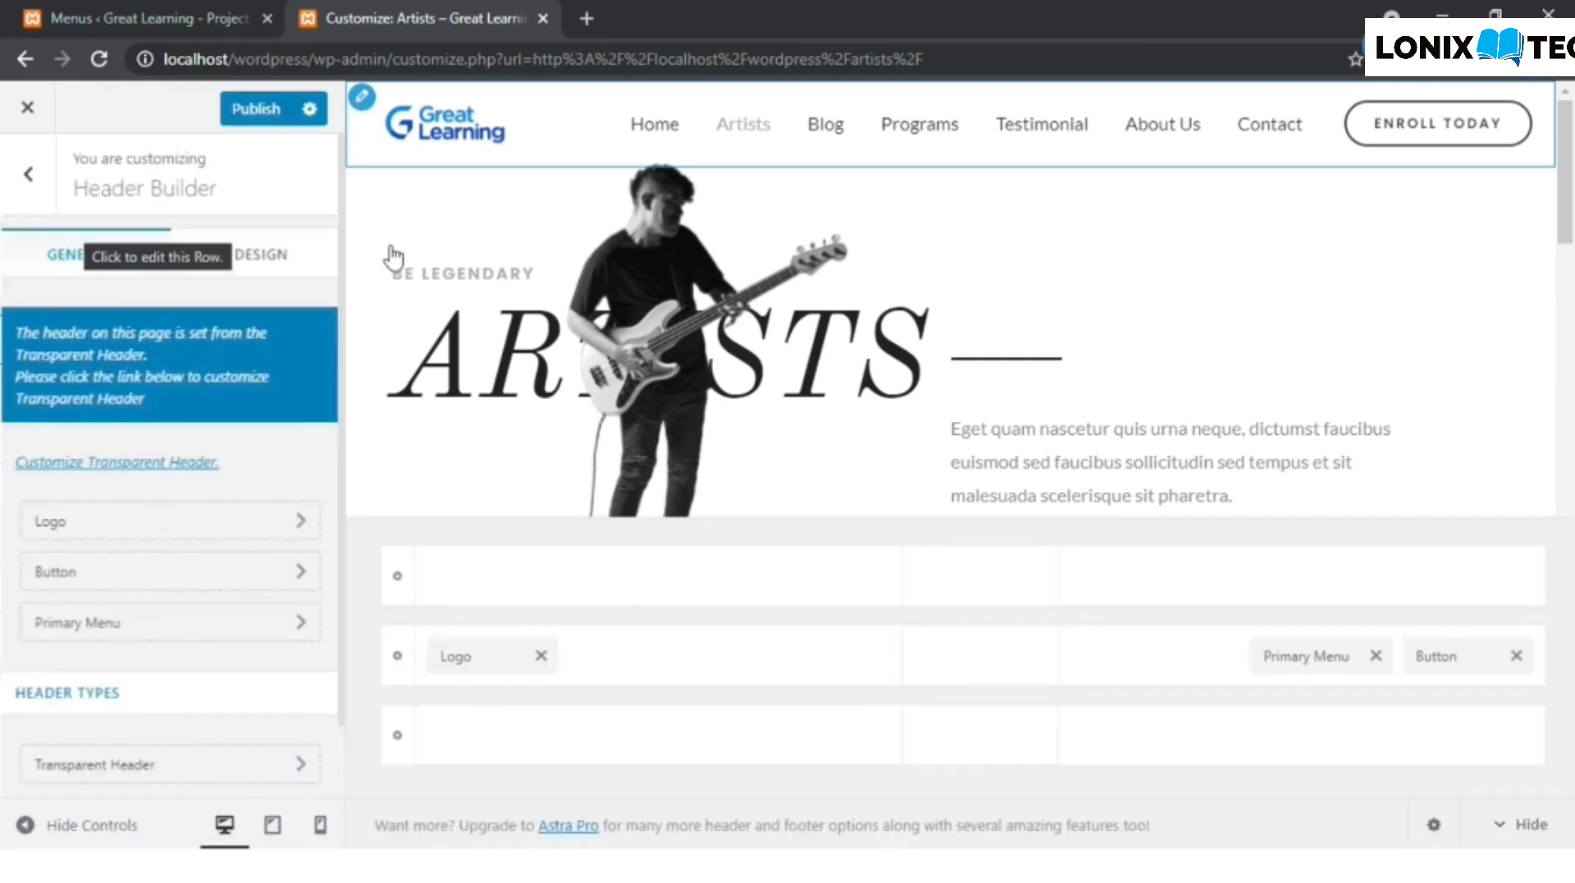
- Open the Primary Header's design settings and make its Bottom Border Color fully transparent with RGBA values 0, 0, 0, 0
click(366, 107)
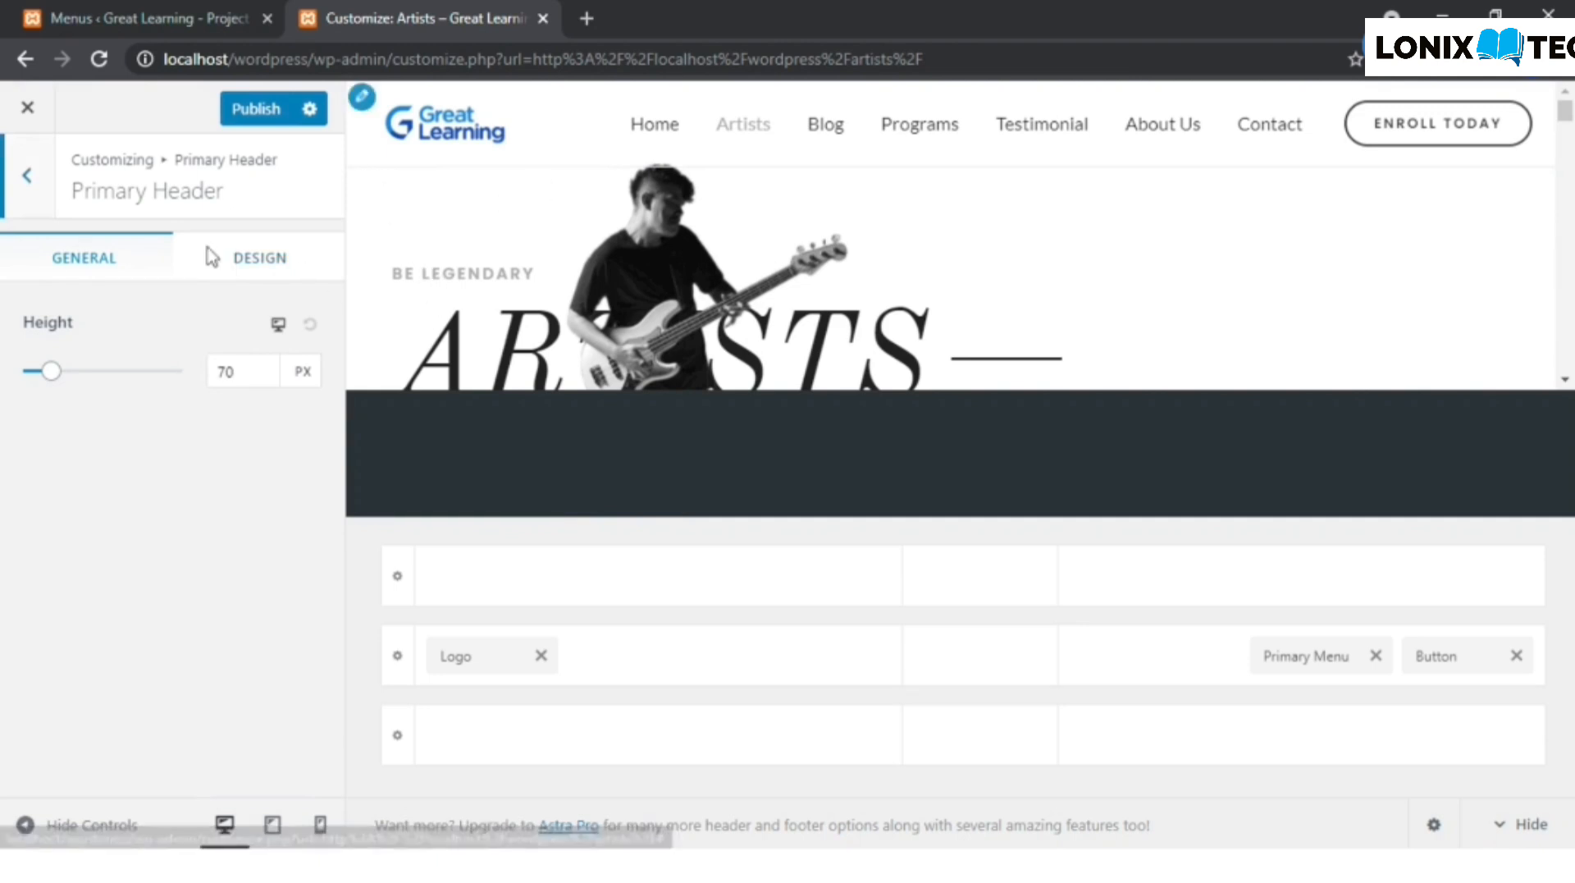
click(256, 274)
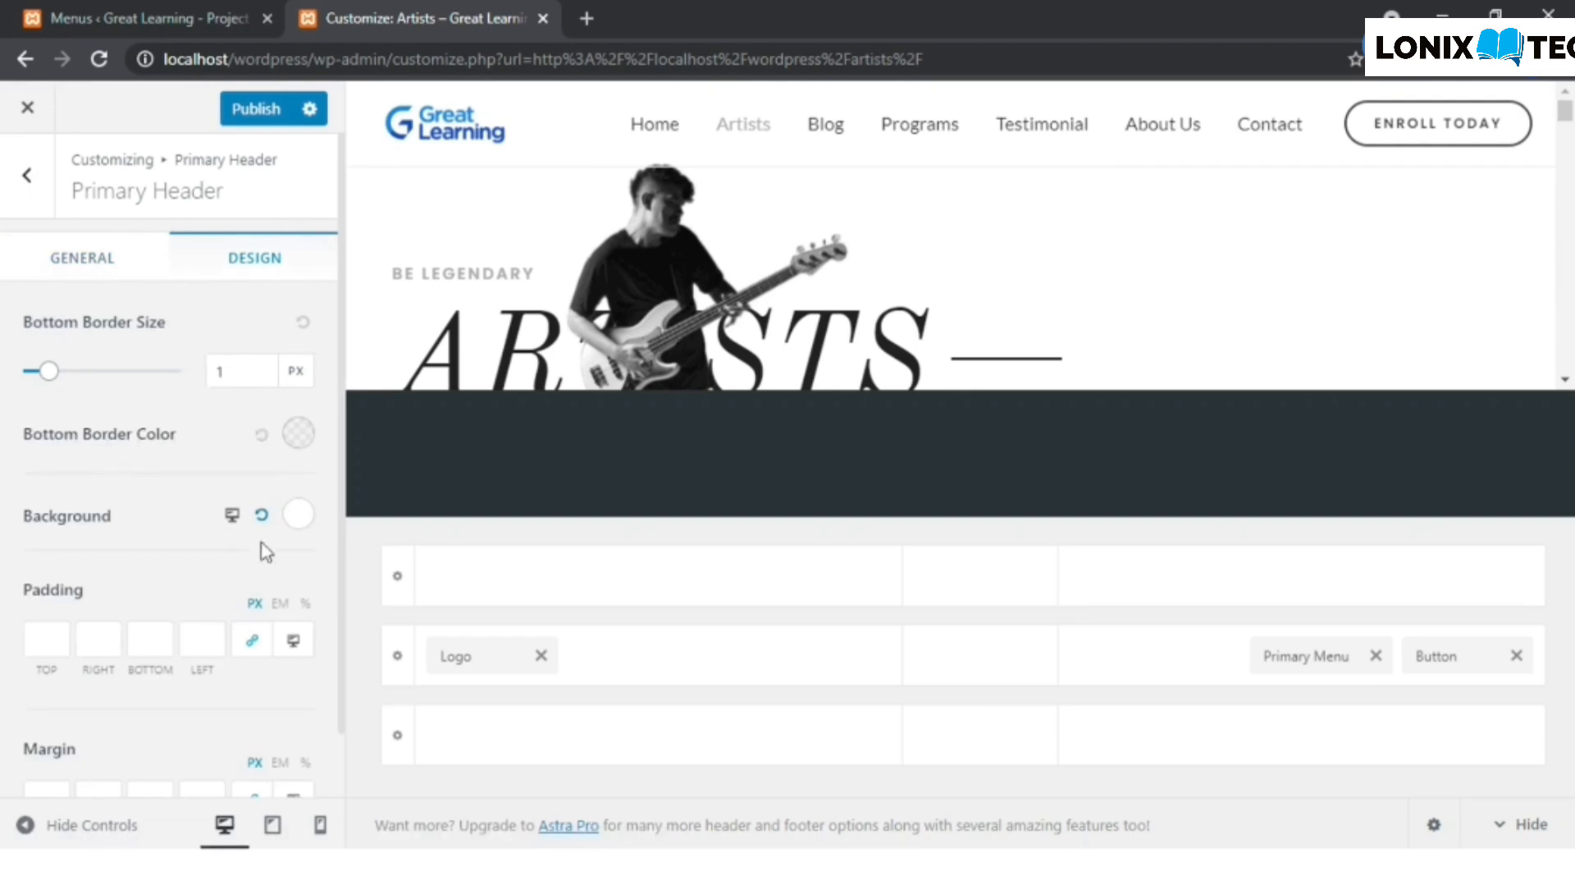
scroll(169, 559, down, 1)
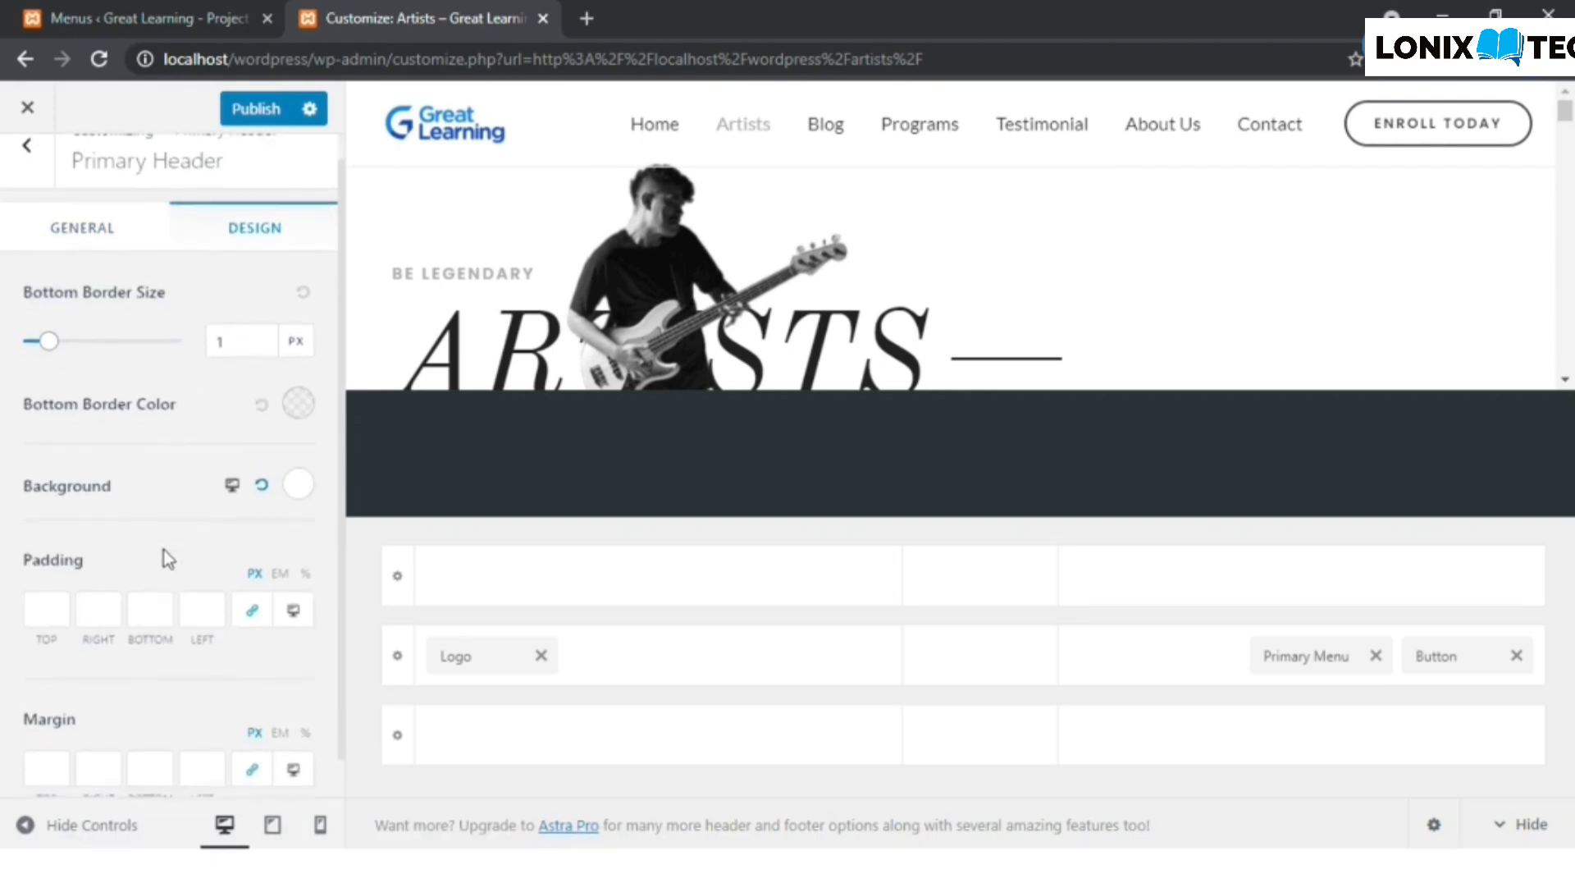
scroll(168, 558, up, 1)
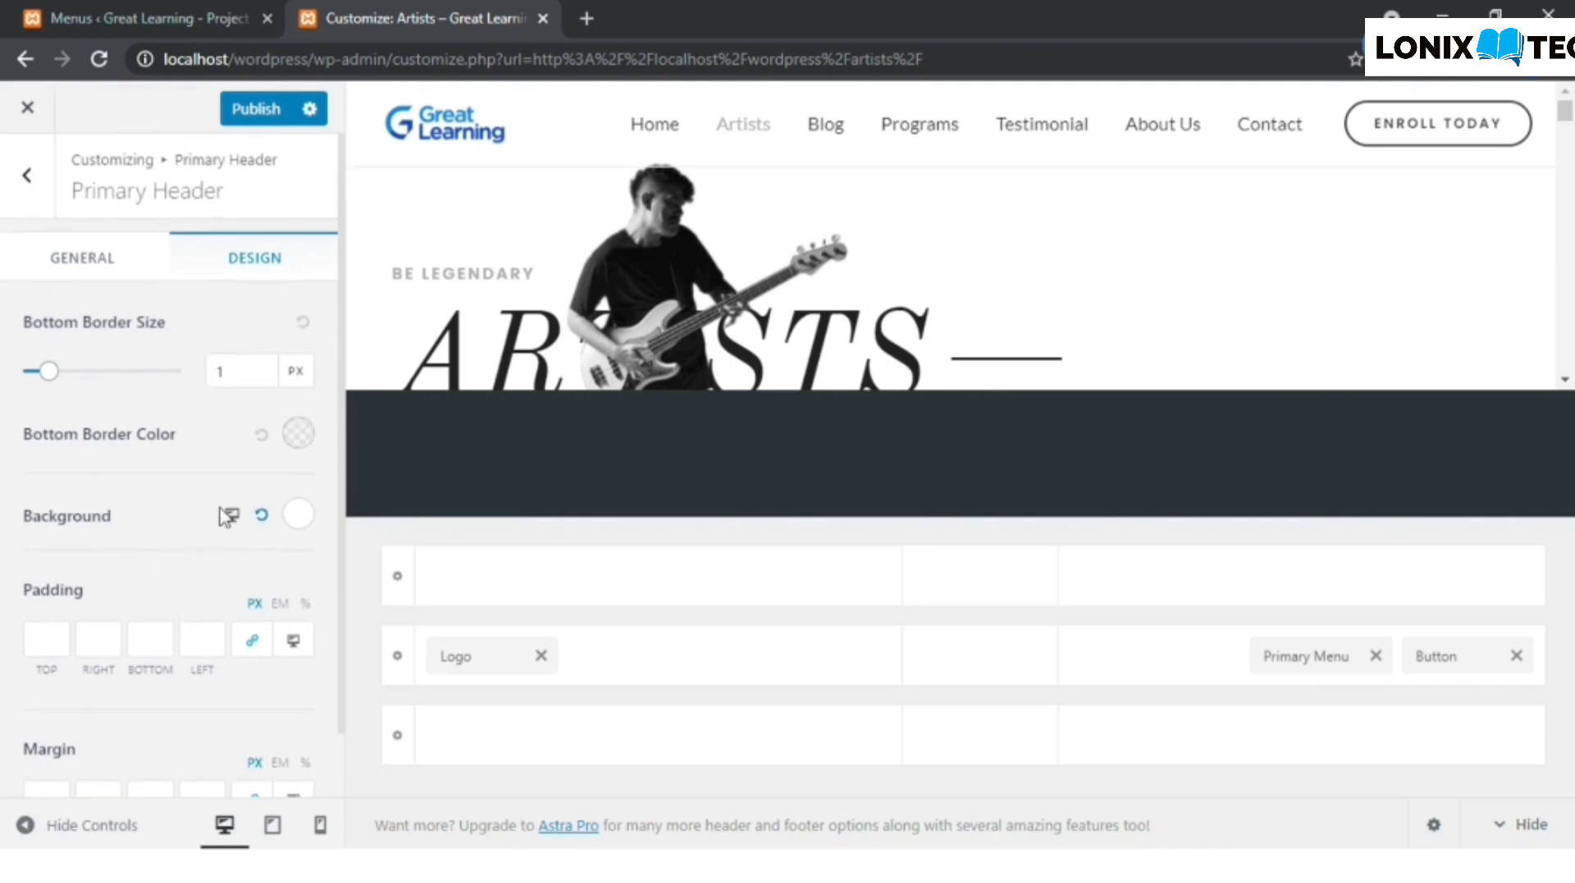
click(313, 443)
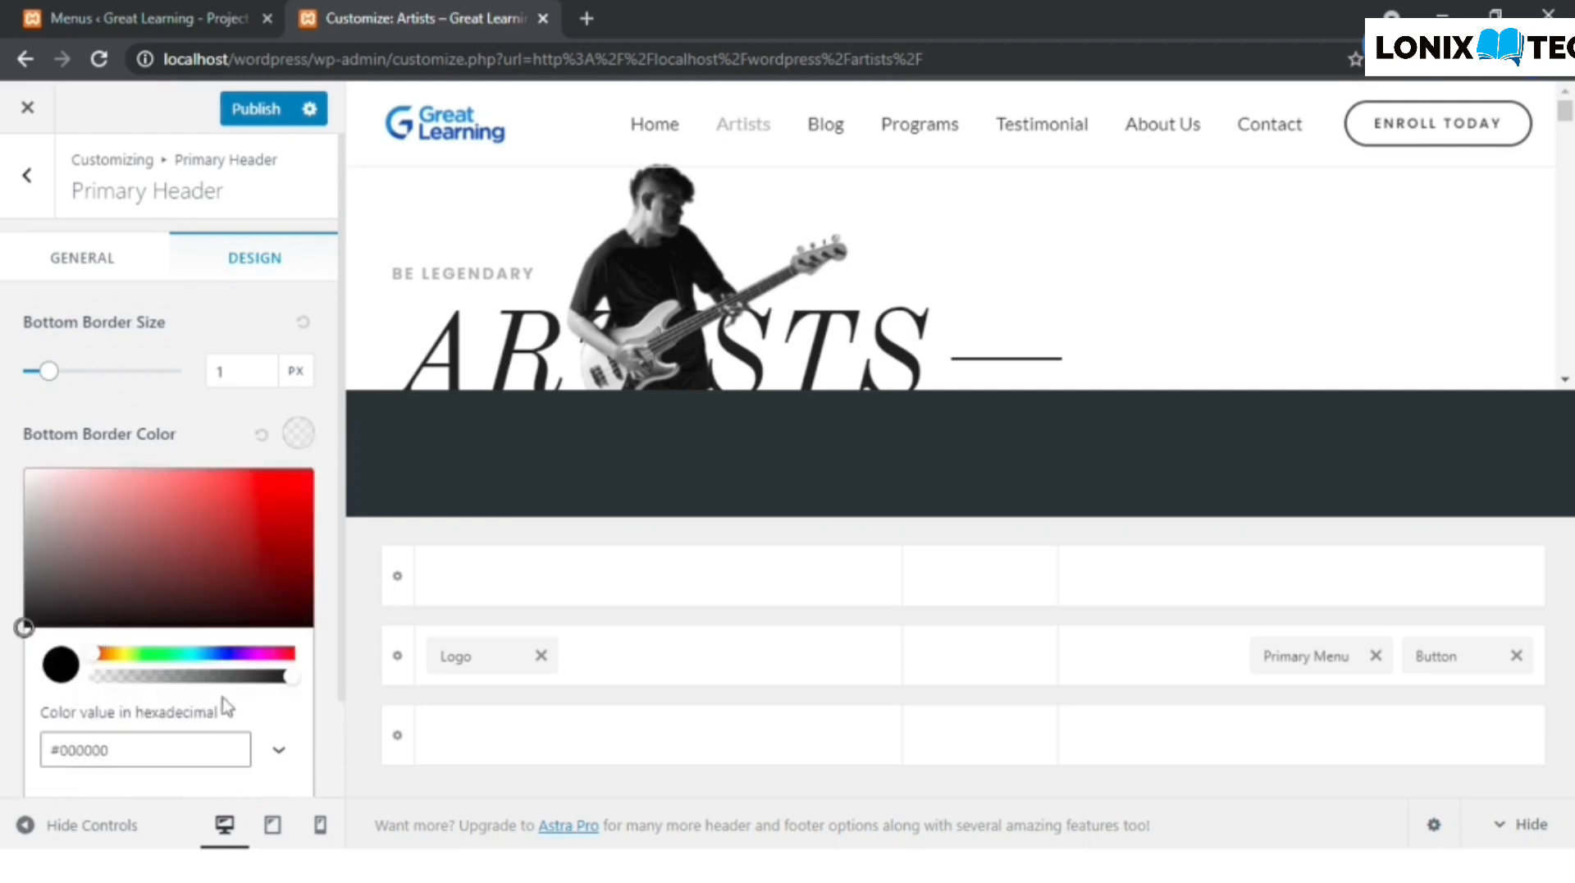
drag(105, 678, 85, 681)
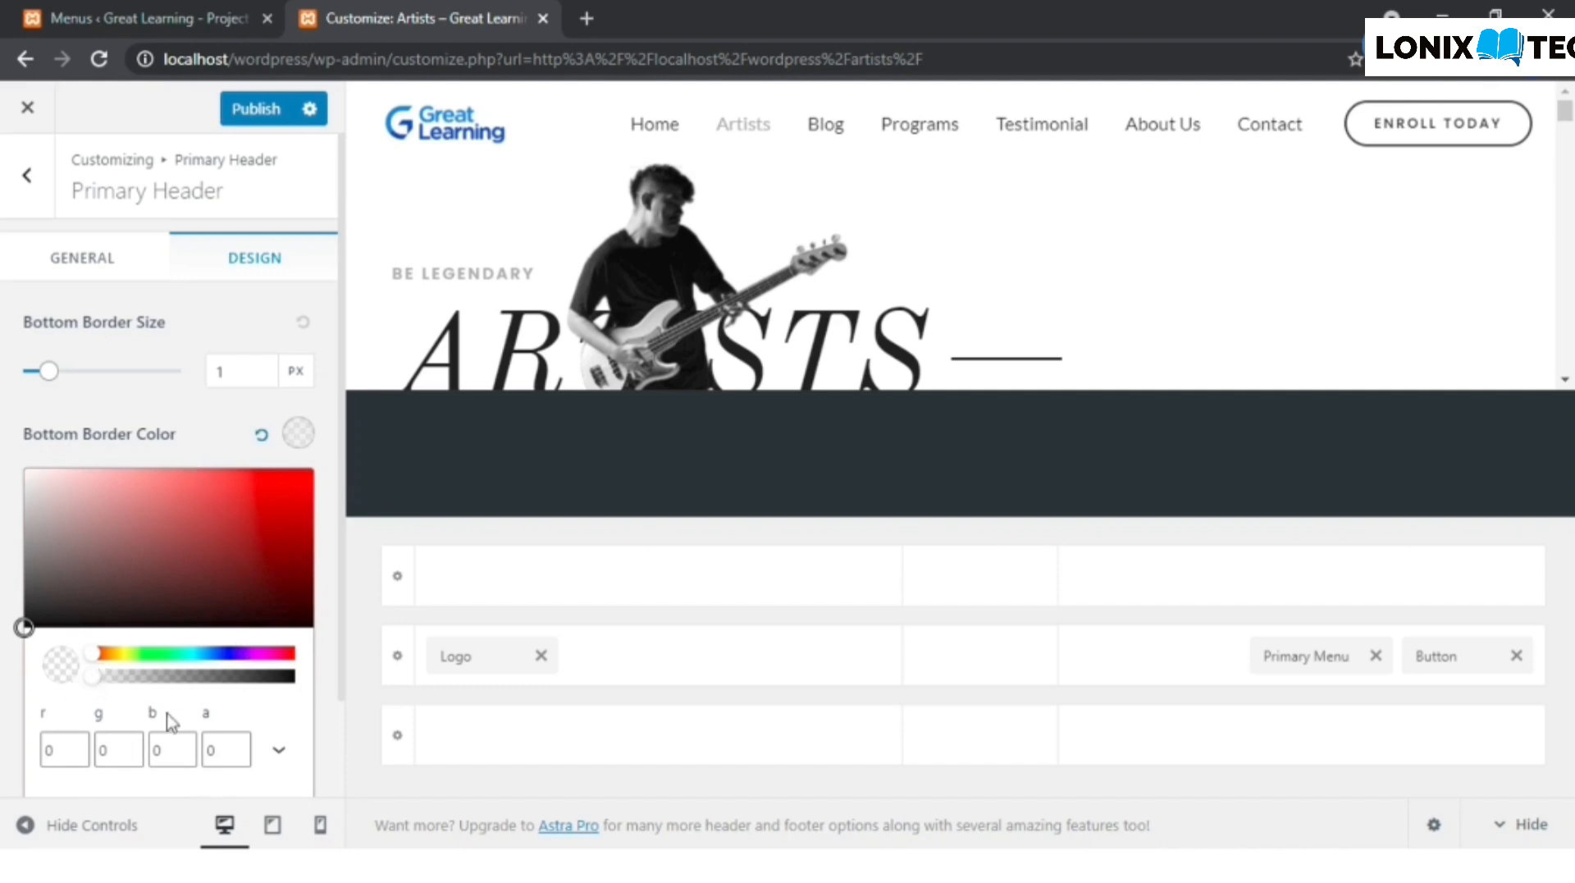
scroll(169, 720, down, 1)
scroll(171, 723, down, 2)
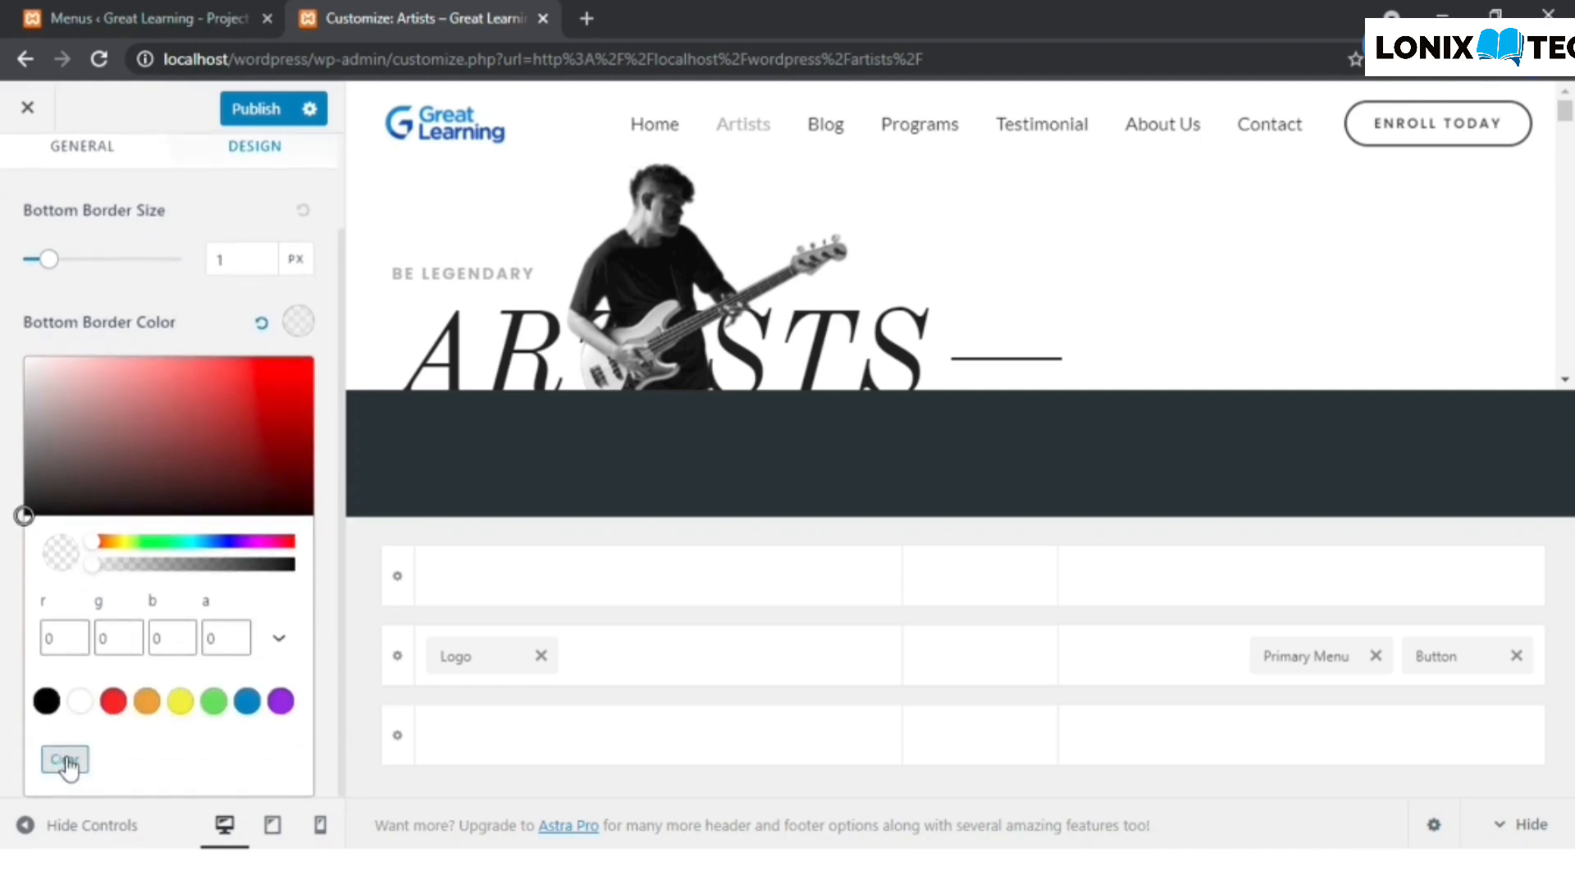
- Clear the Primary Header's Bottom Border Color and reduce its opacity to 0 again
click(67, 763)
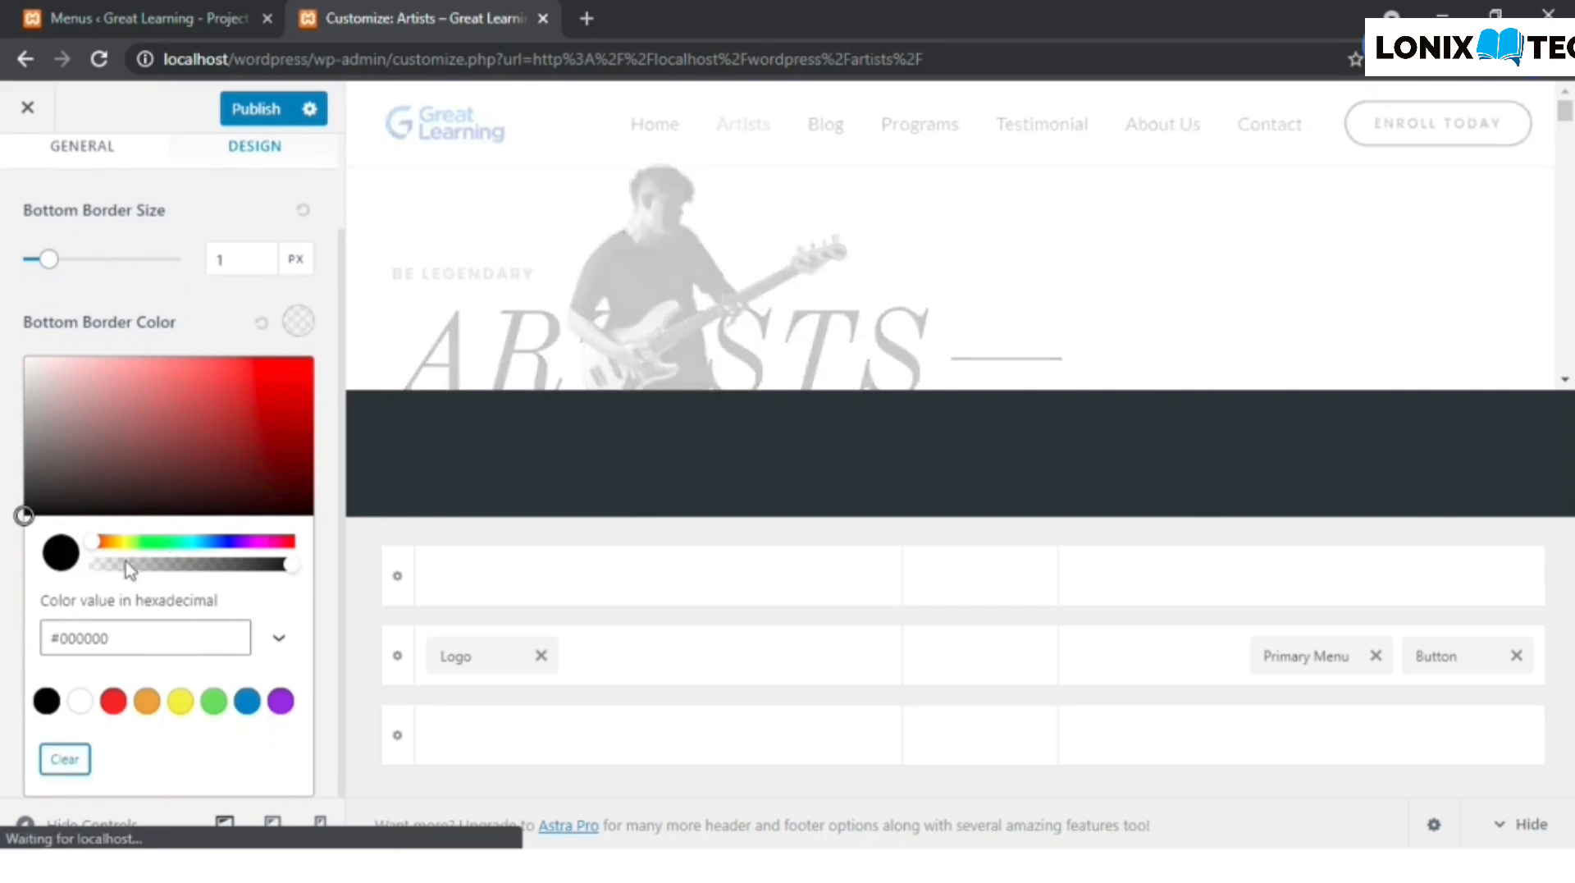
click(95, 566)
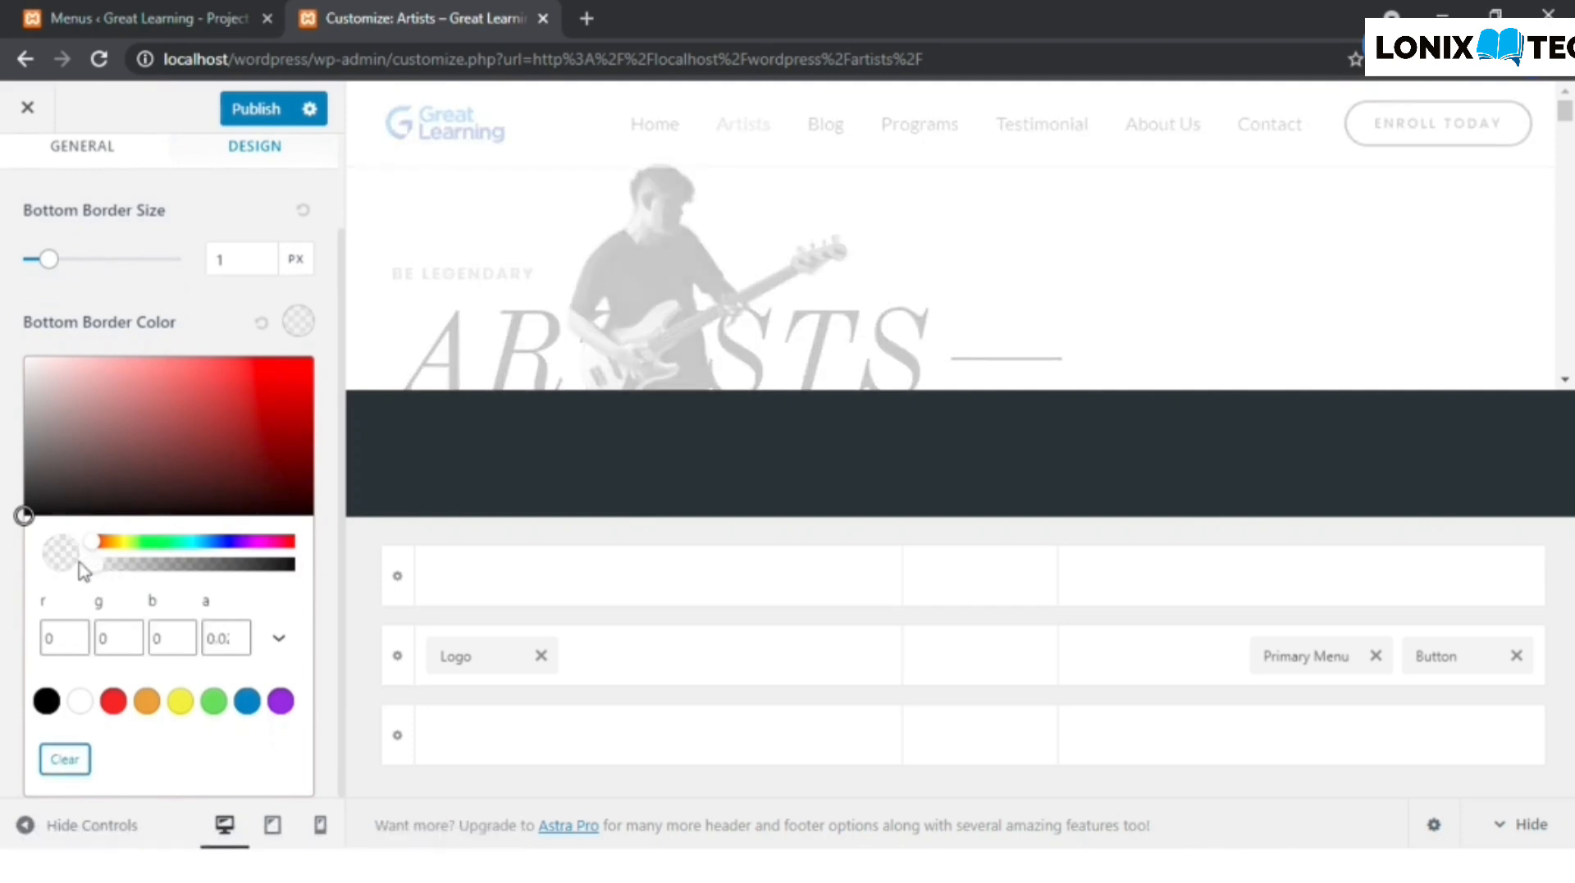
click(83, 566)
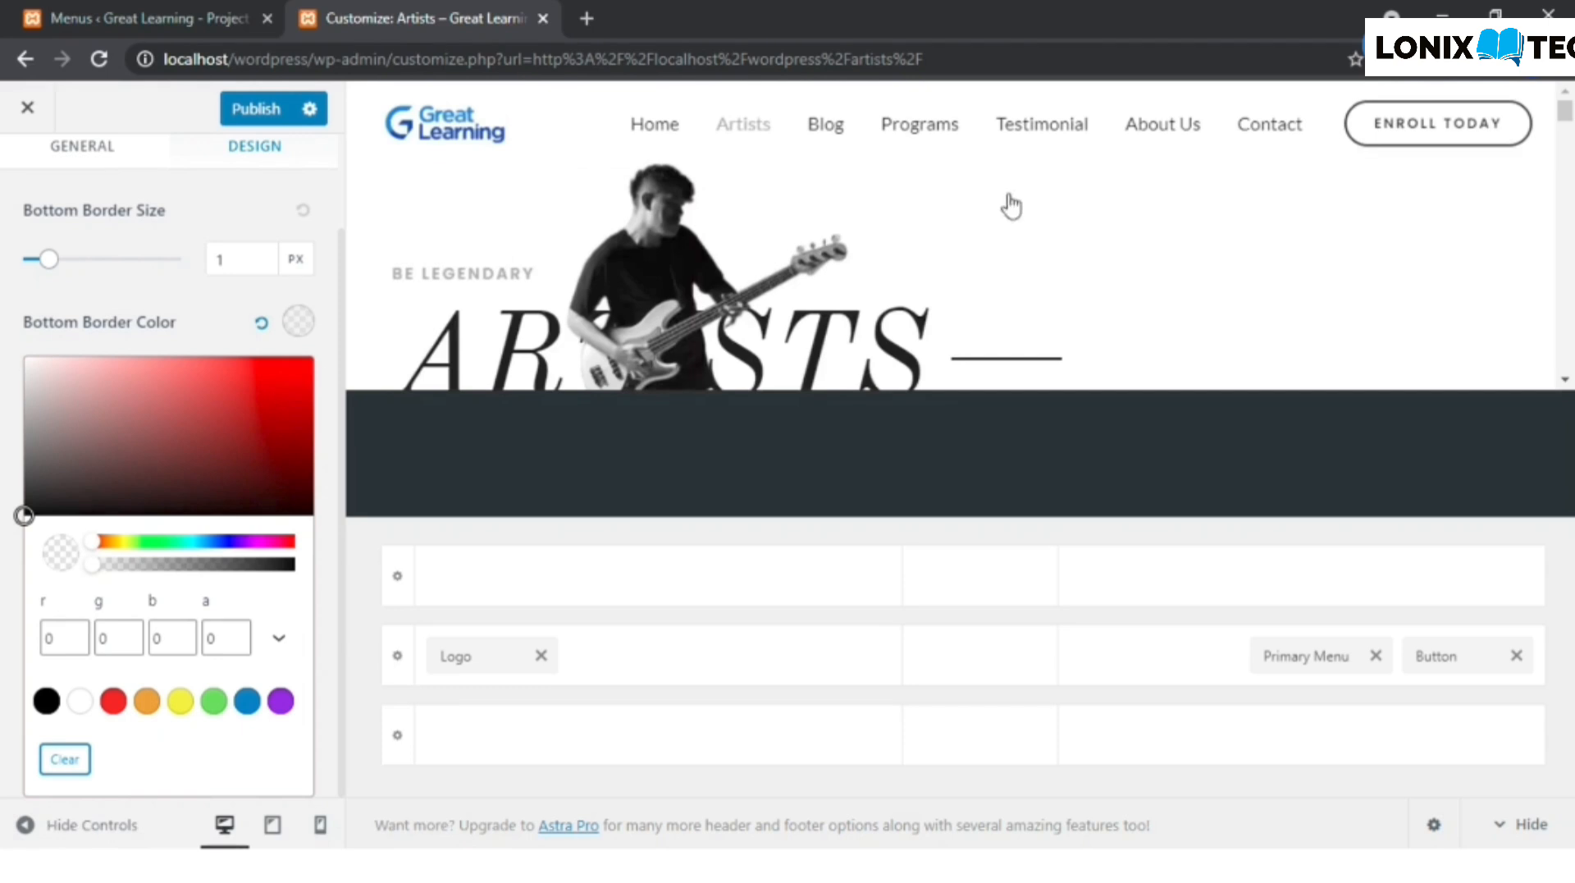
- Publish the header with its Bottom Border Color cleared and return to the live Artists page
click(256, 115)
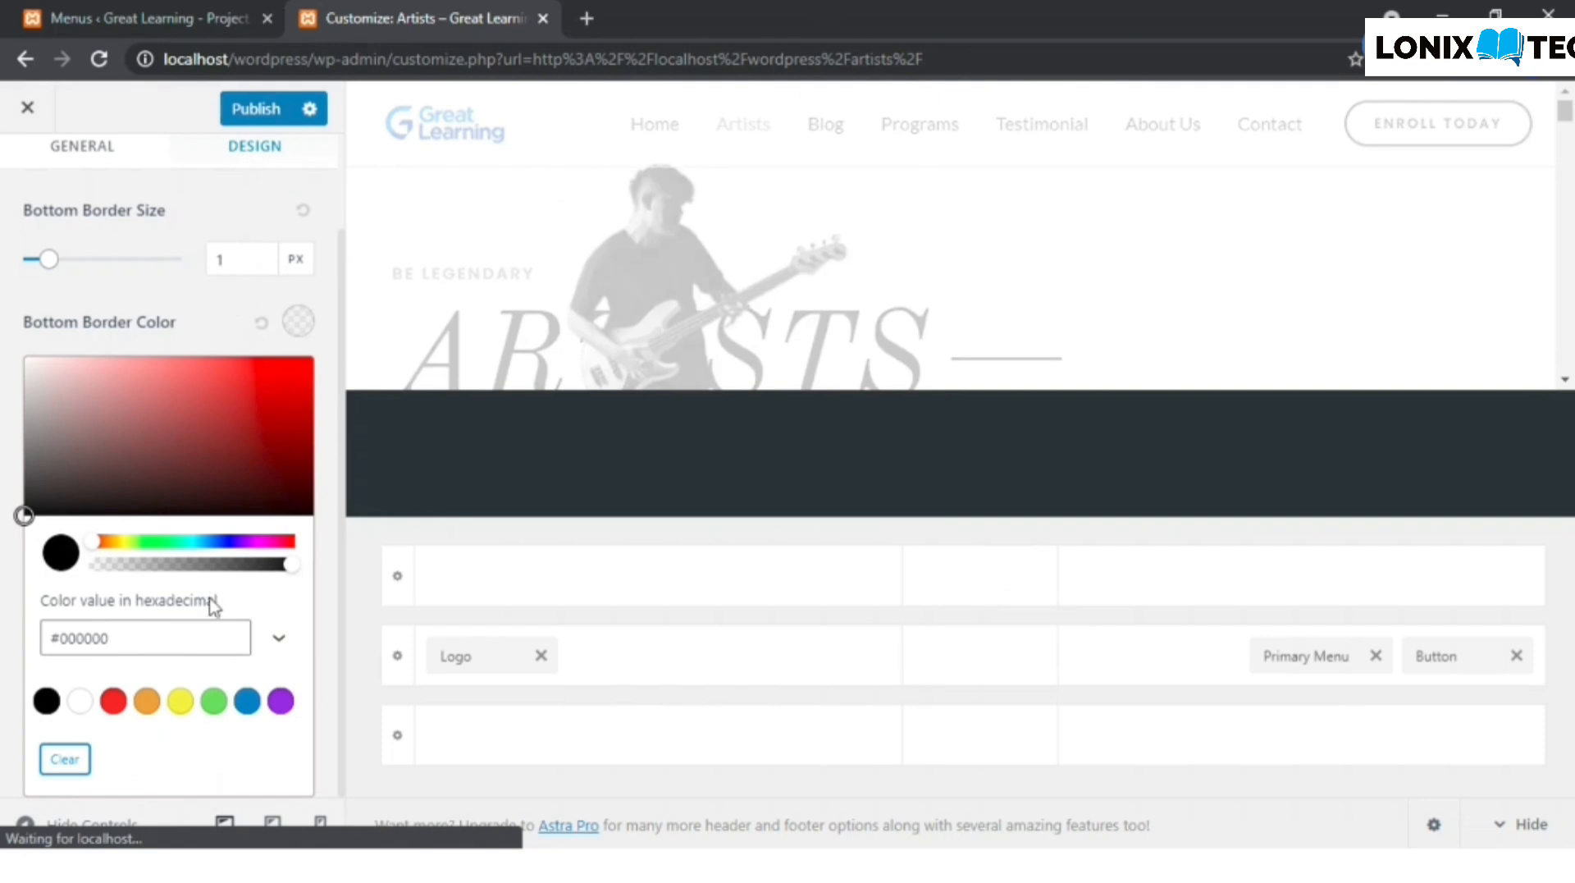
click(261, 115)
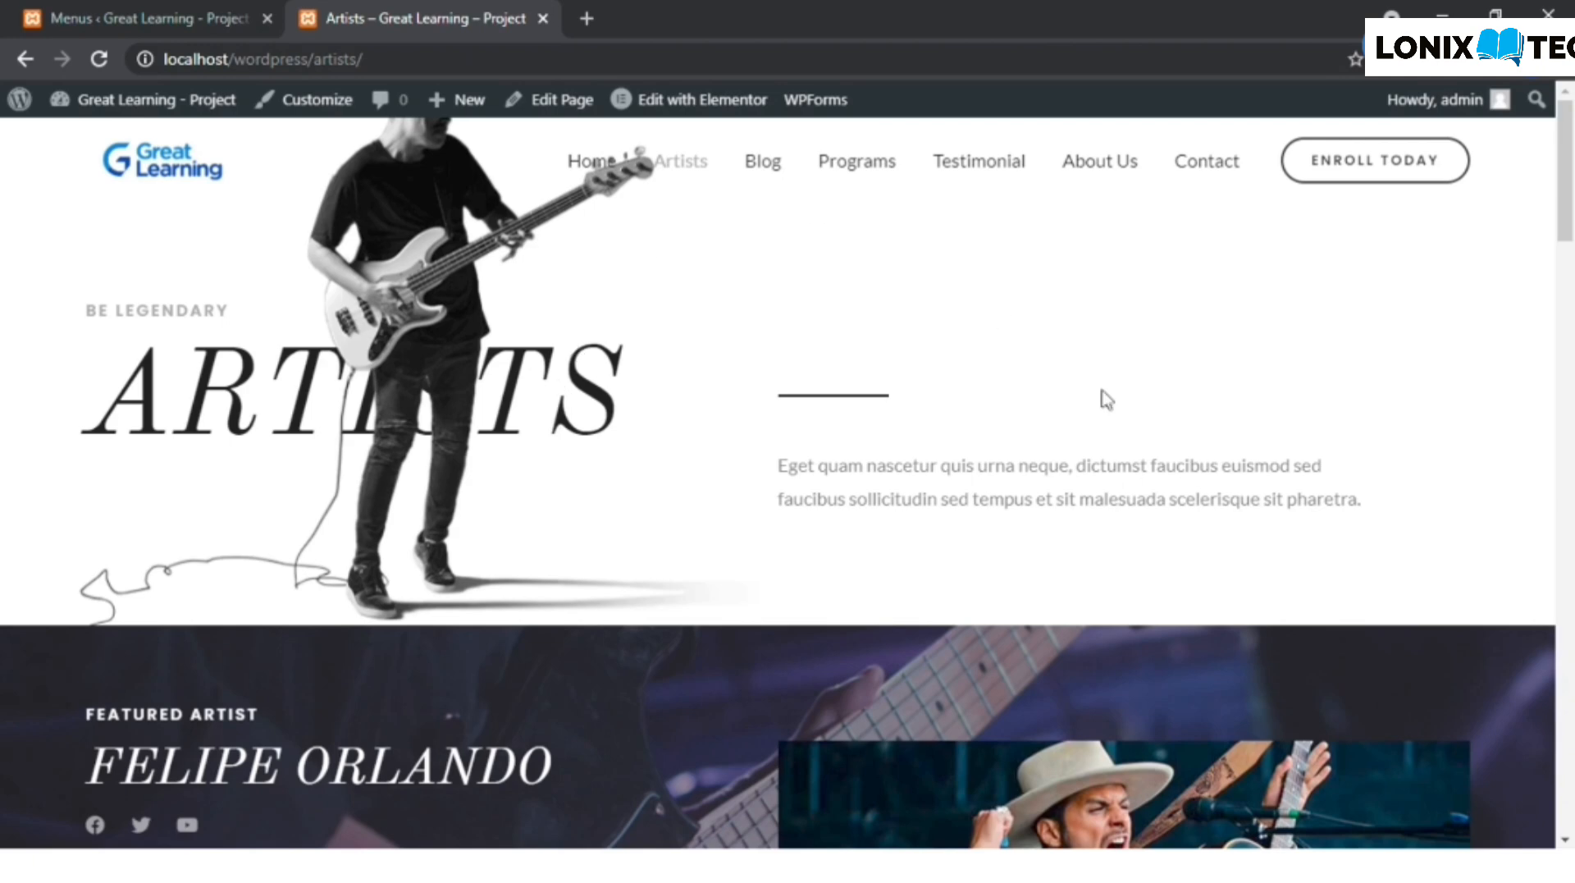
- Review the live Artists page from the header and featured artist through the artist gallery to the footer
scroll(706, 466, down, 5)
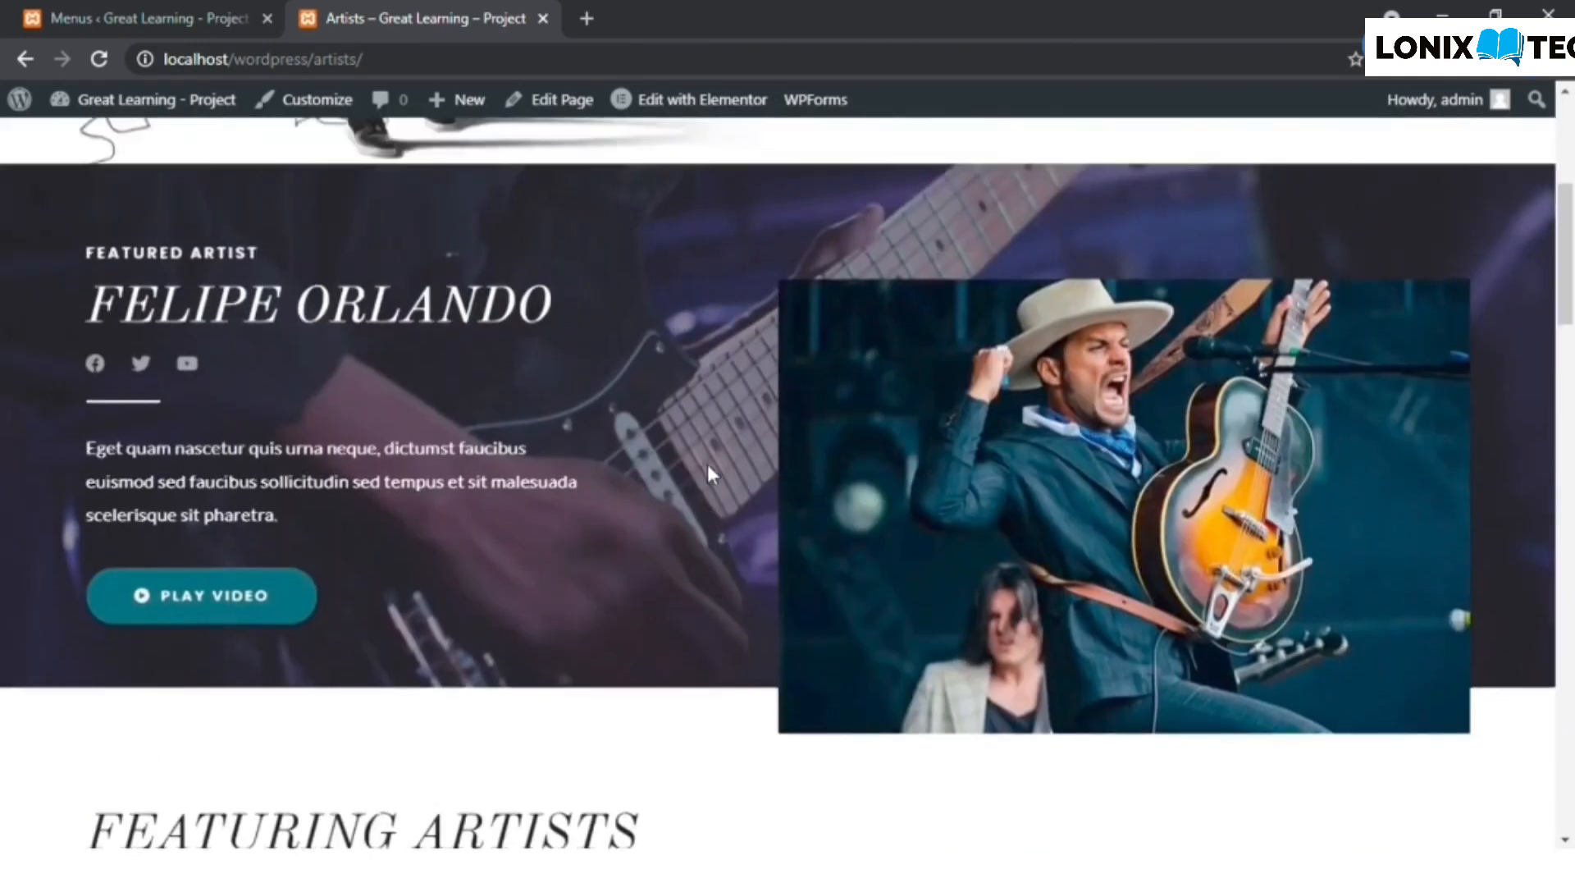
scroll(368, 342, up, 5)
scroll(368, 342, up, 2)
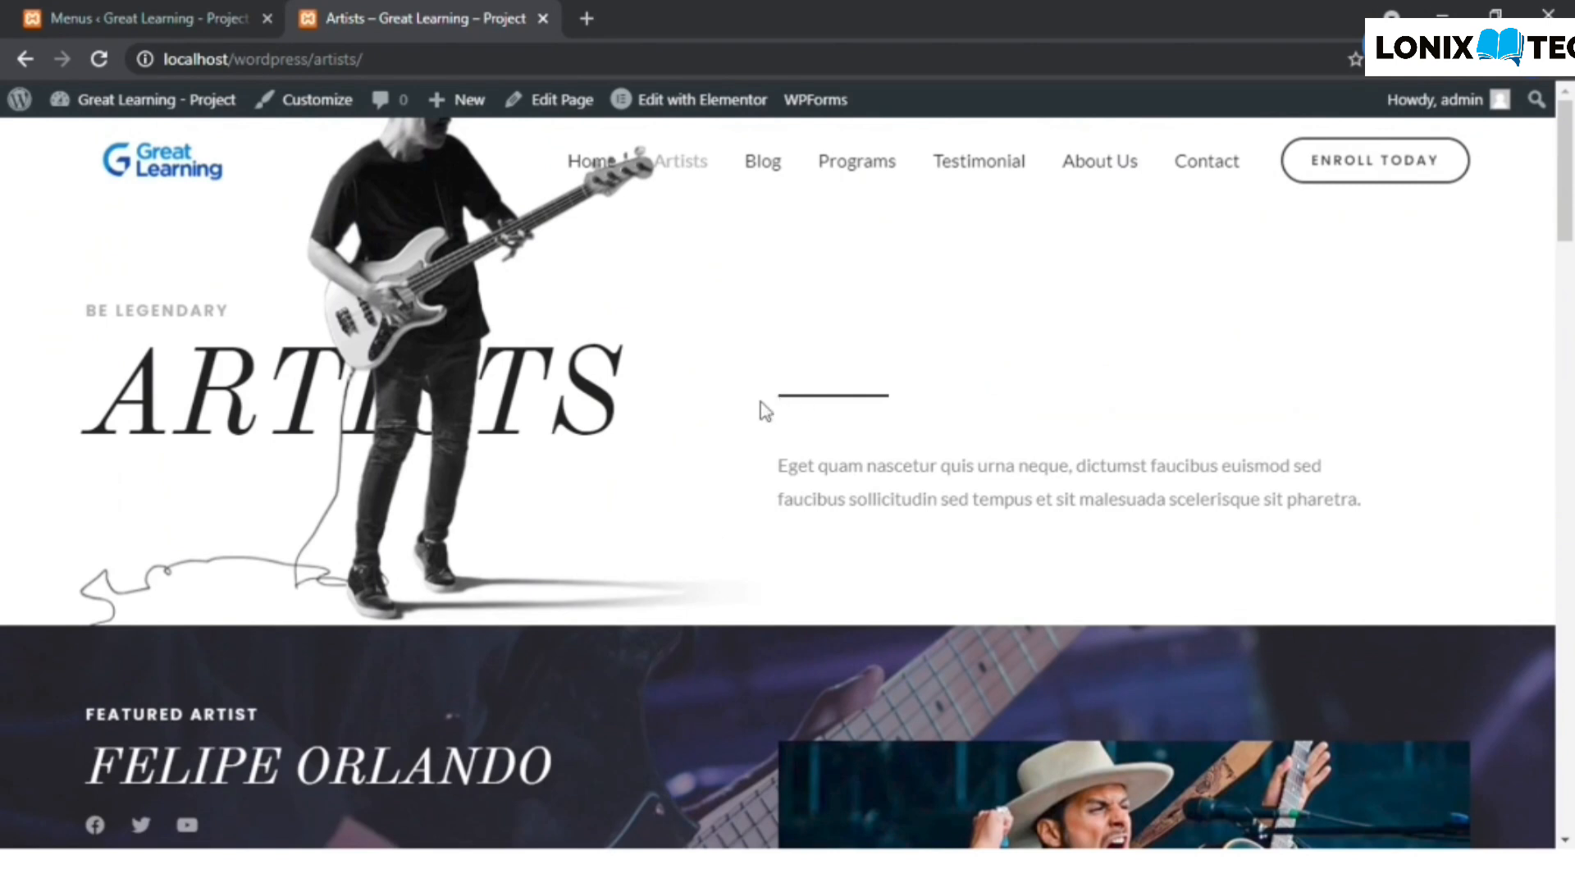
scroll(763, 408, down, 3)
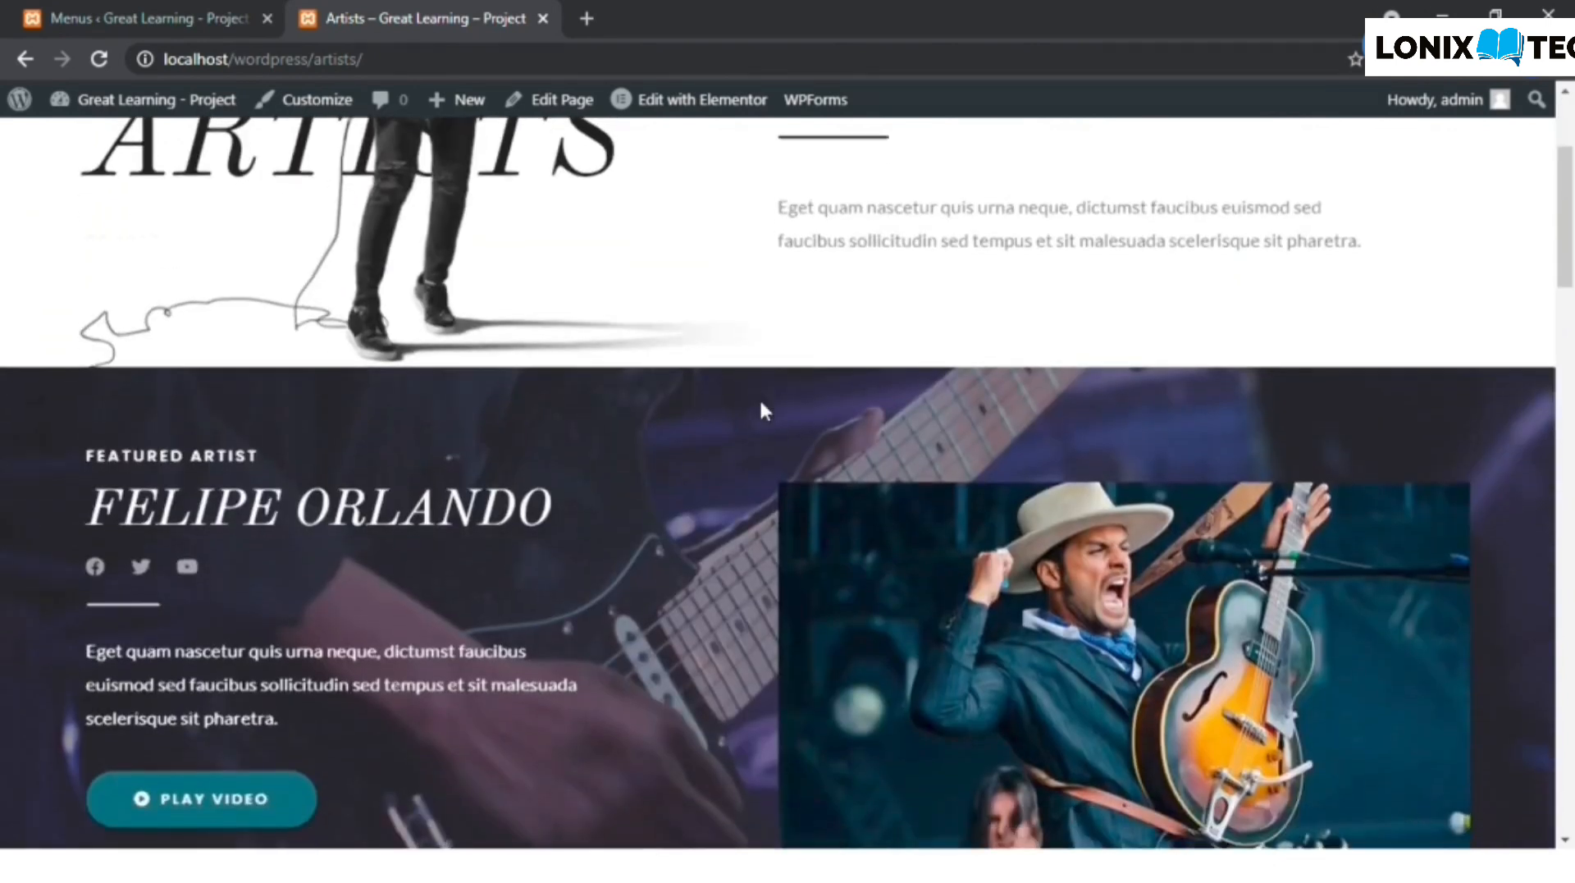
scroll(763, 408, up, 3)
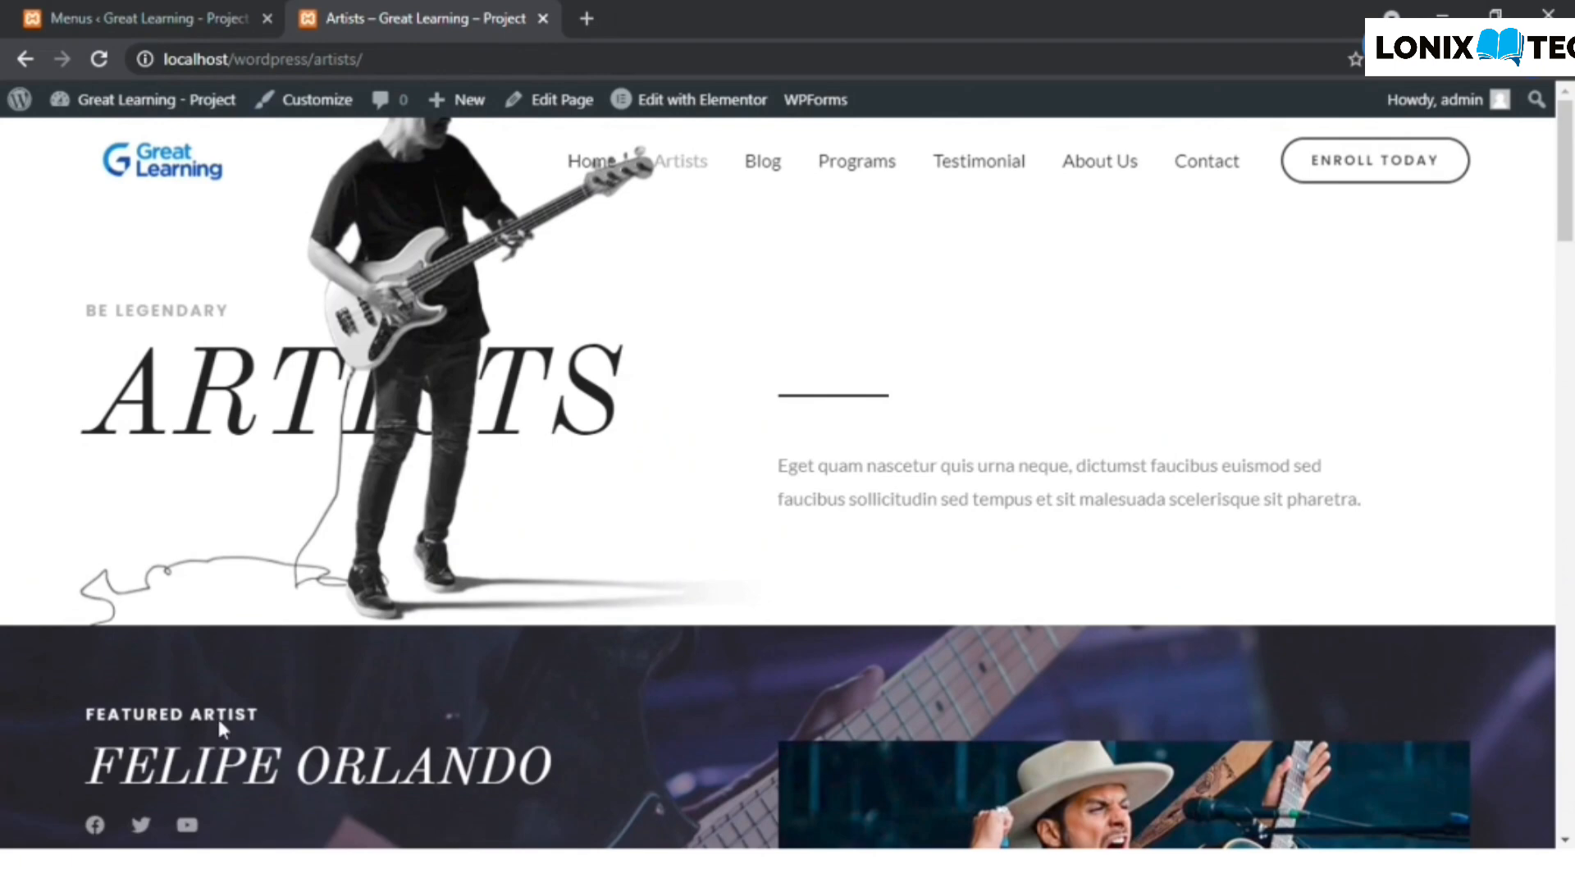
scroll(583, 622, down, 7)
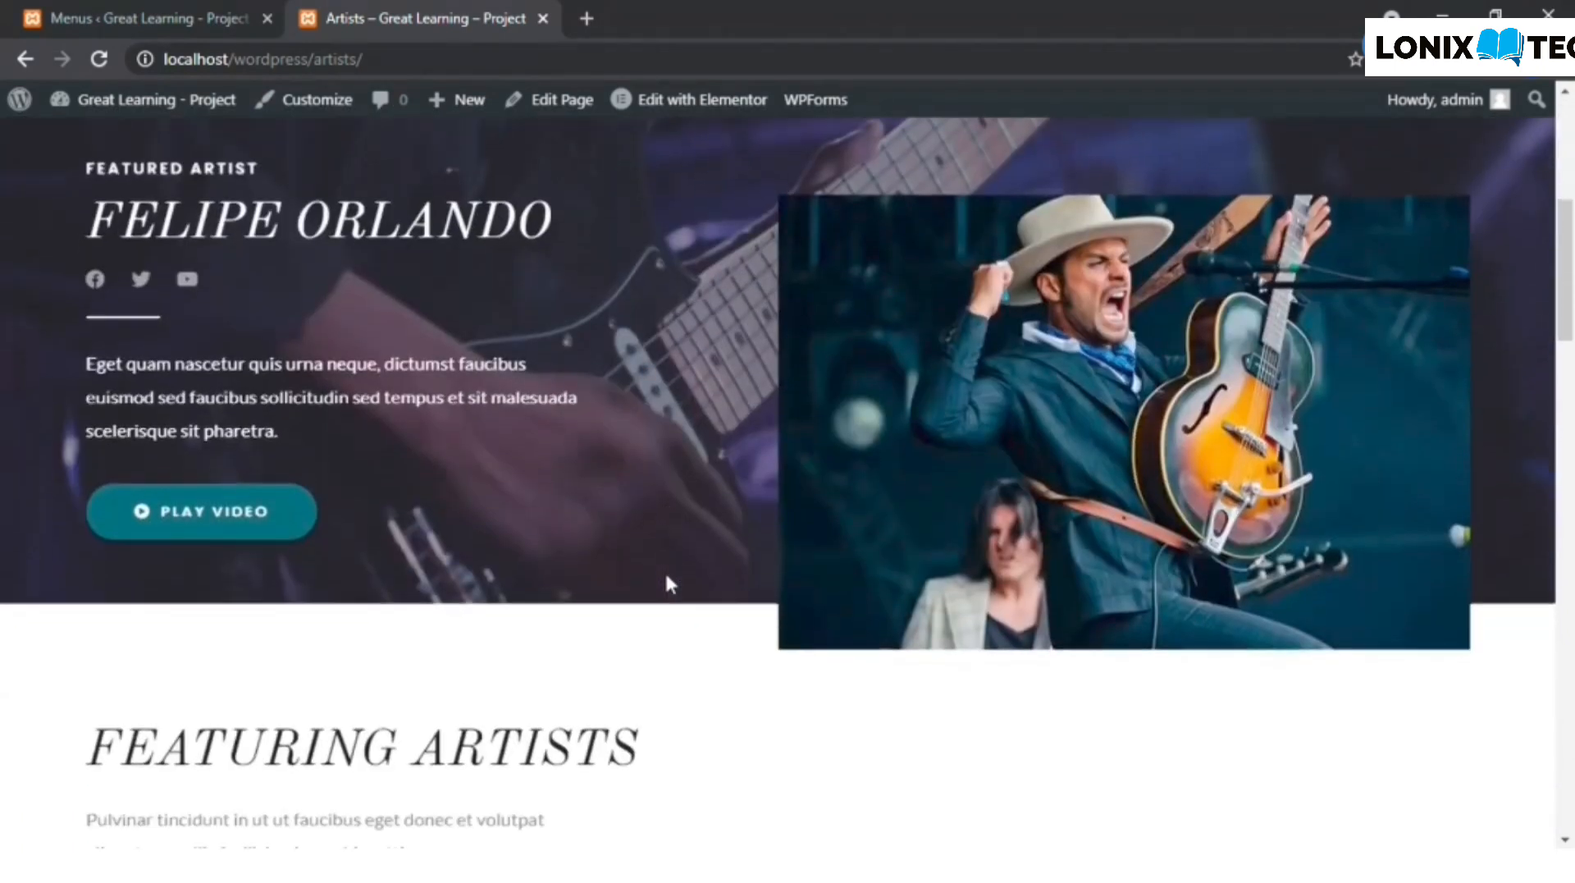
scroll(464, 617, down, 10)
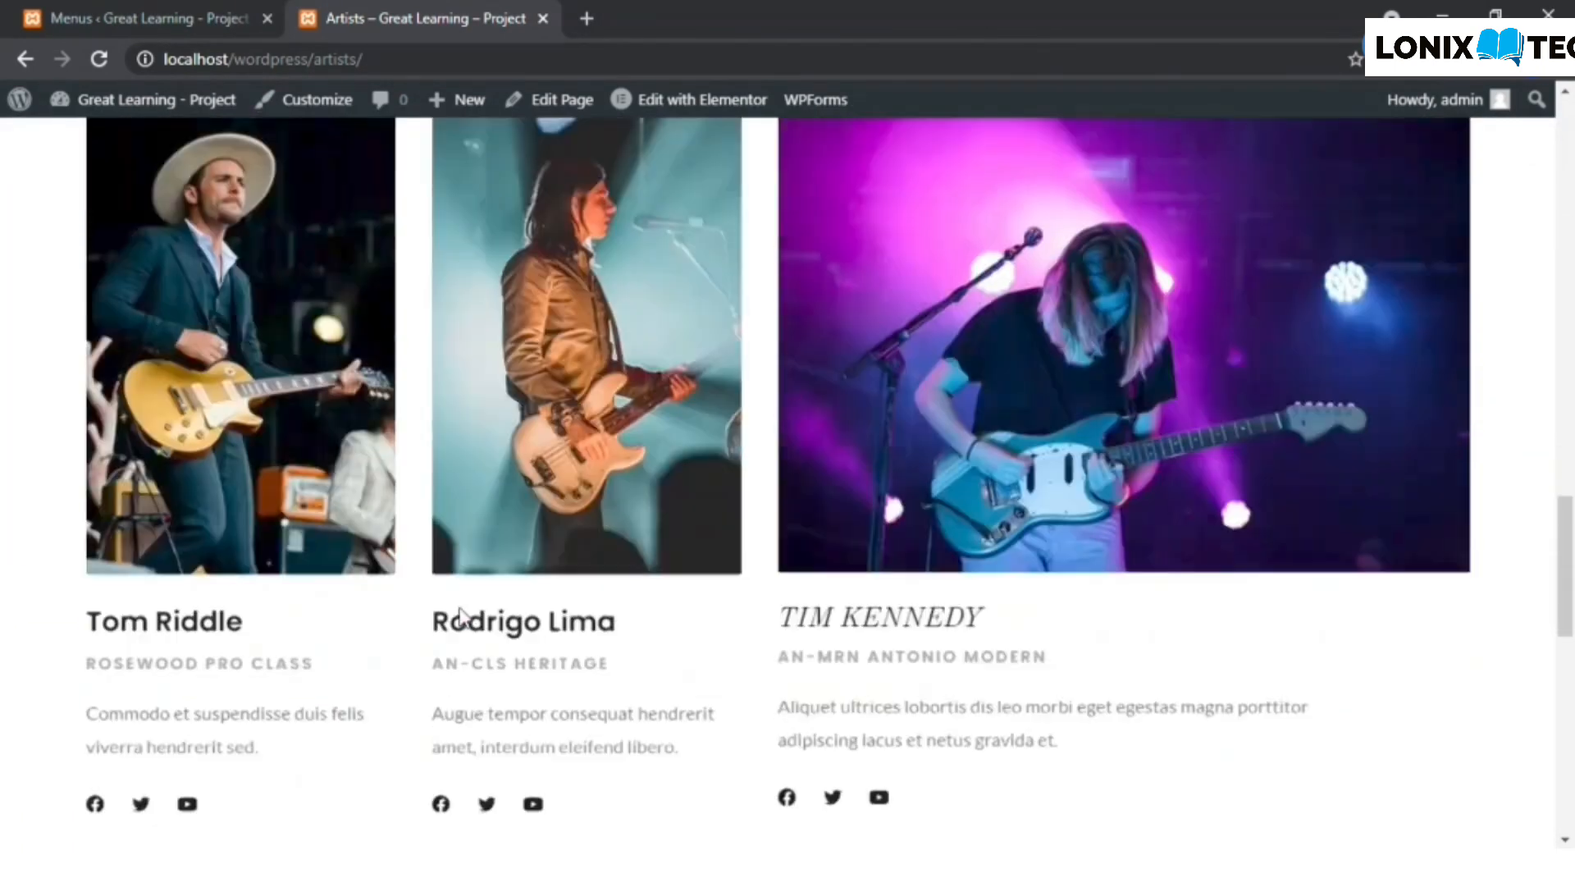
scroll(464, 617, down, 10)
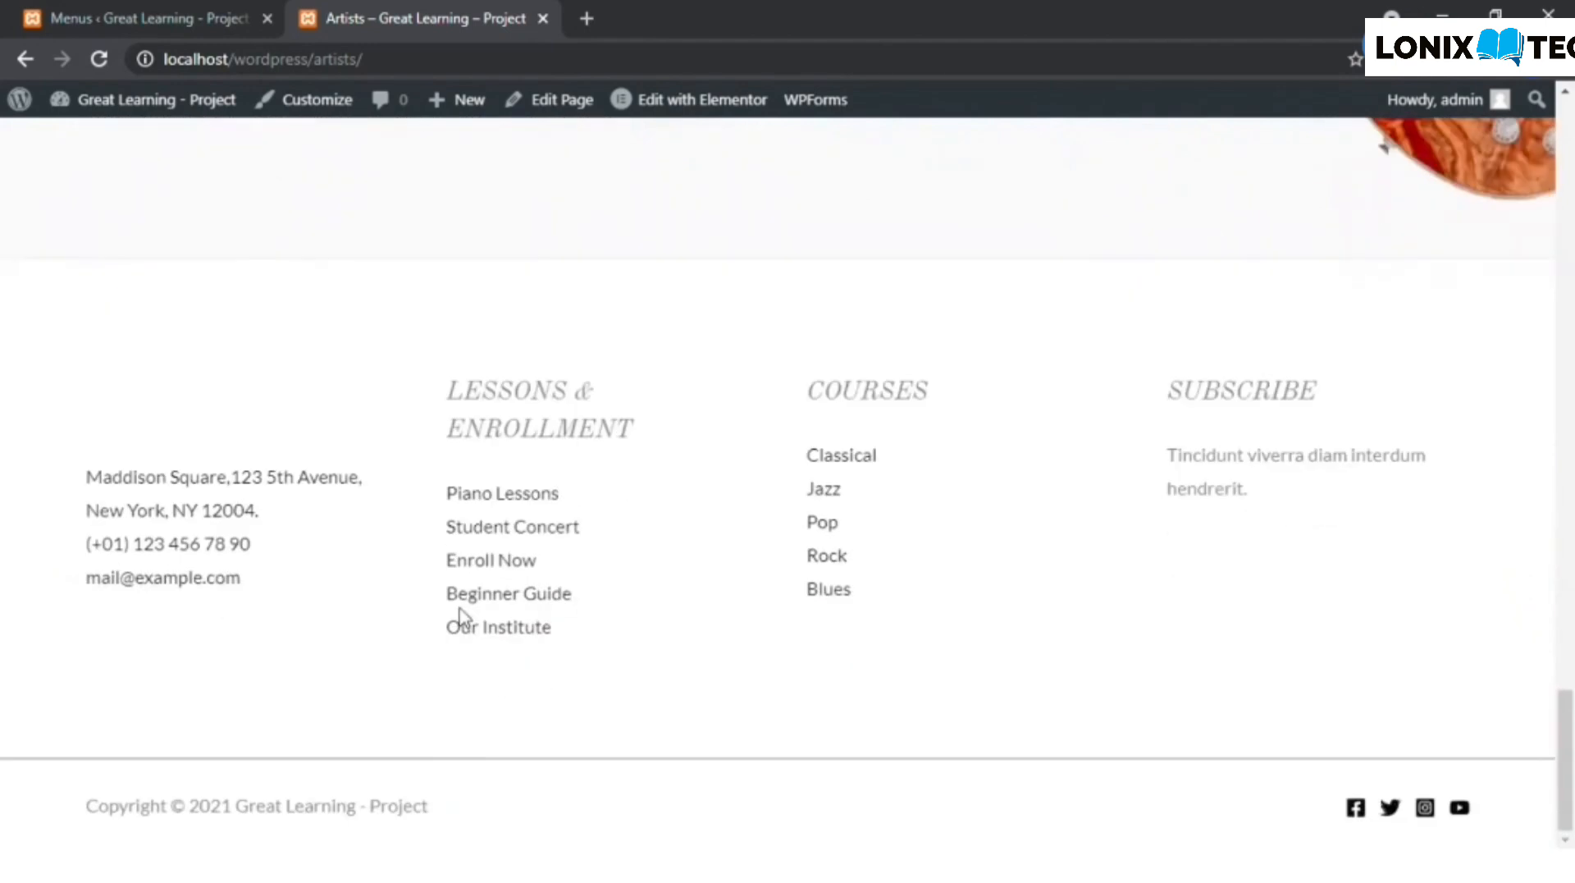
scroll(465, 617, up, 5)
scroll(464, 617, up, 15)
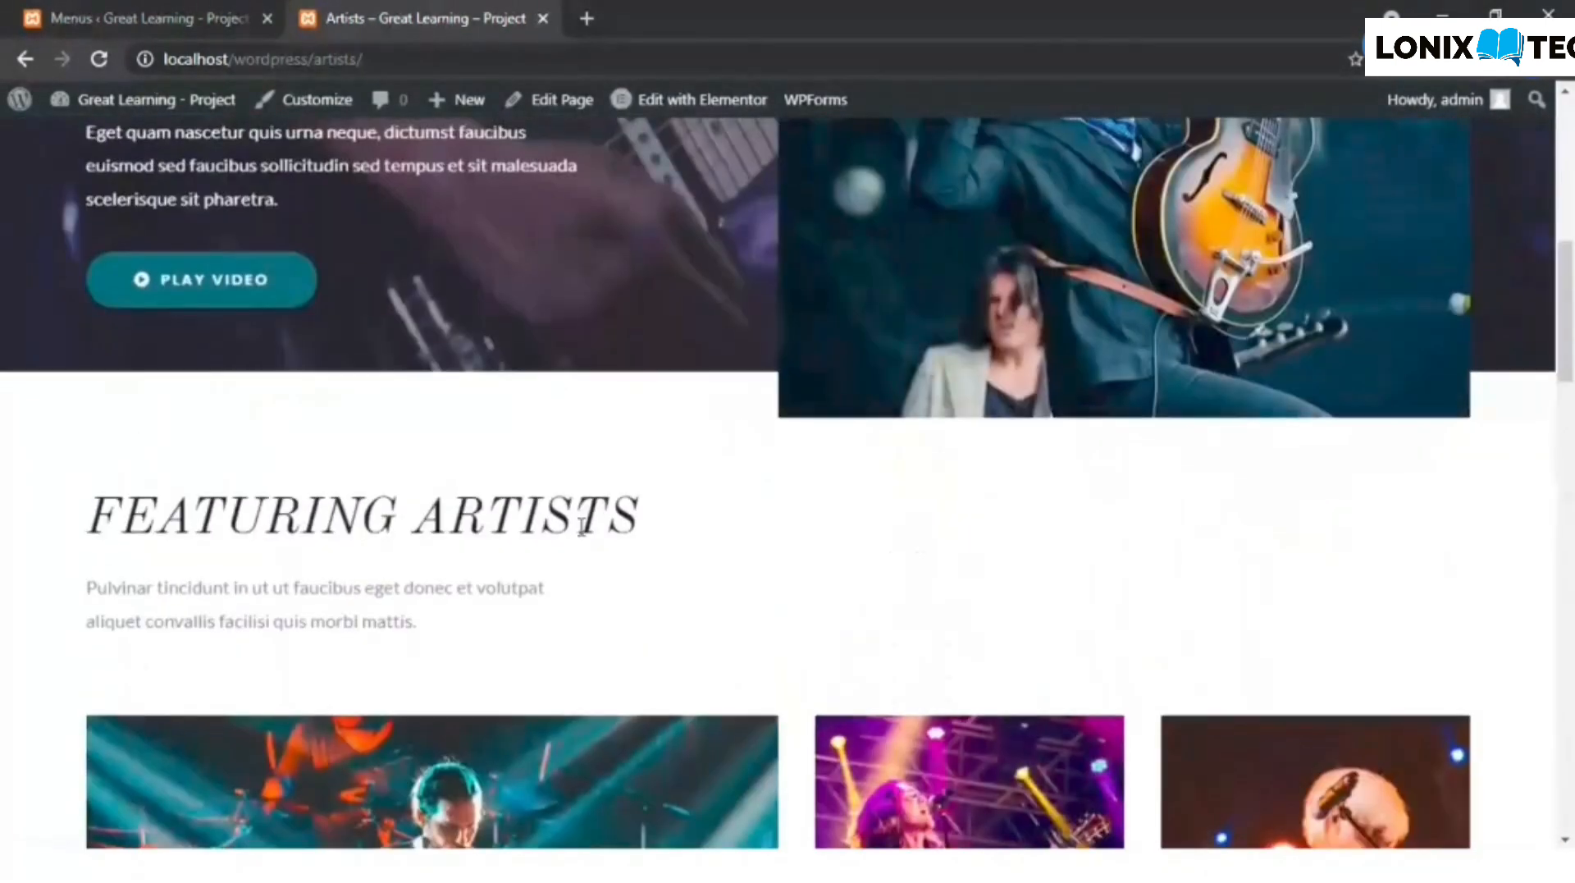